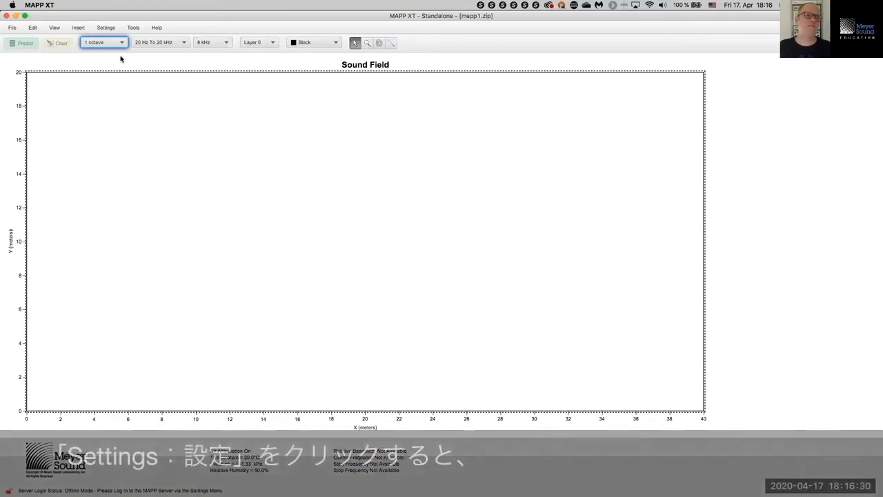
Step: Confirm the units stay meters, kilograms, Celsius and kilopascals, then reopen the Settings menu
left_click(119, 28)
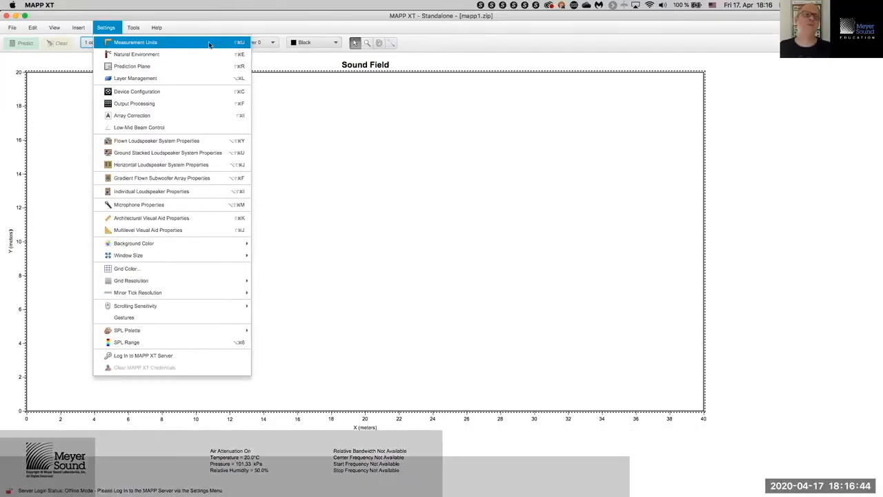
left_click(165, 45)
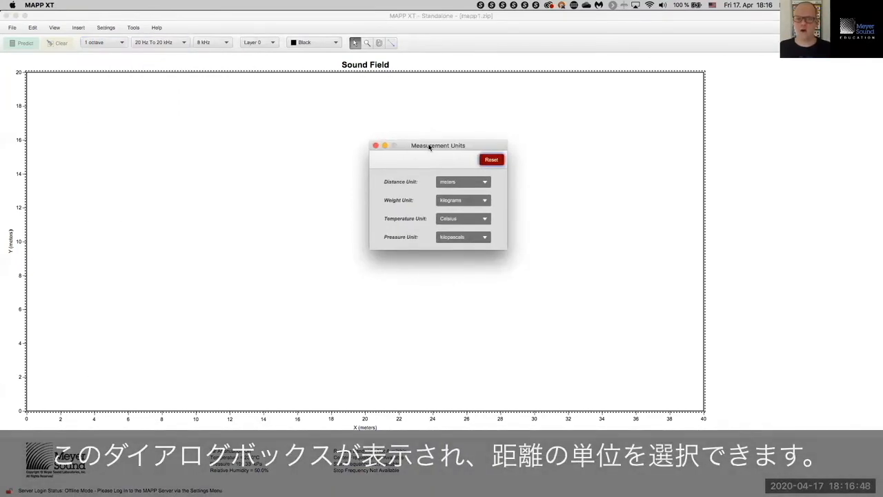
left_click(485, 182)
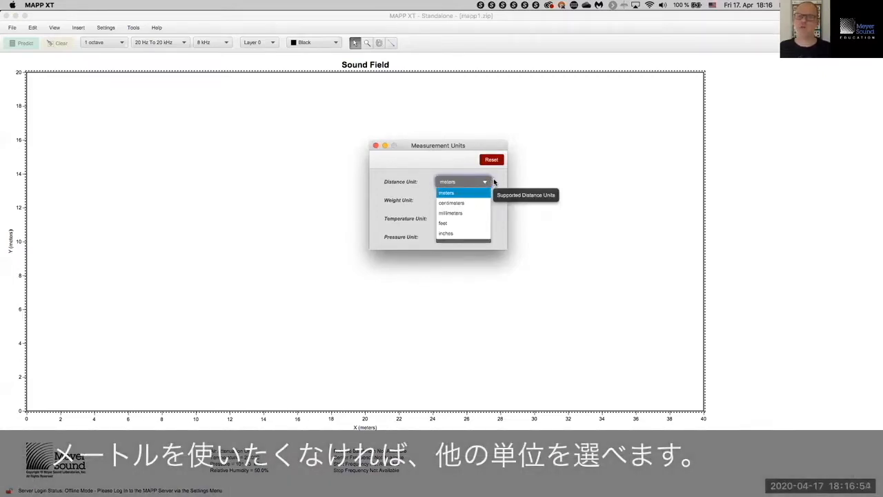
left_click(482, 195)
left_click(485, 199)
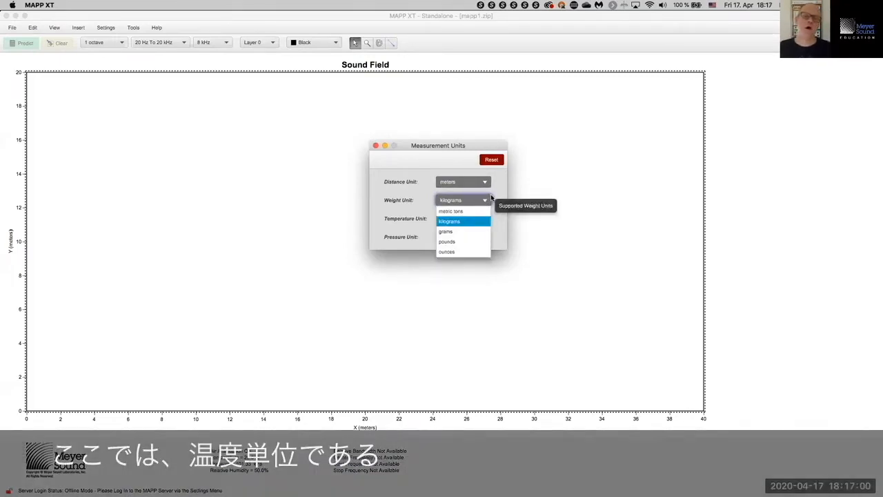
left_click(495, 198)
left_click(485, 220)
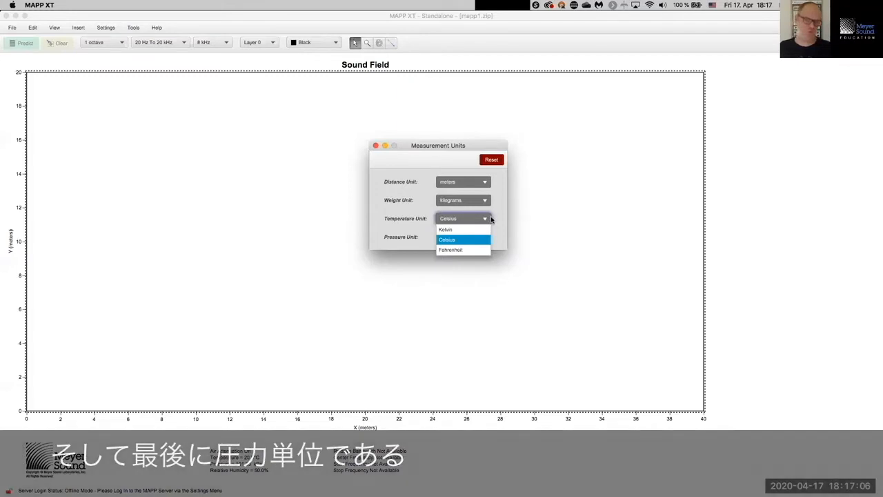
left_click(495, 219)
left_click(485, 238)
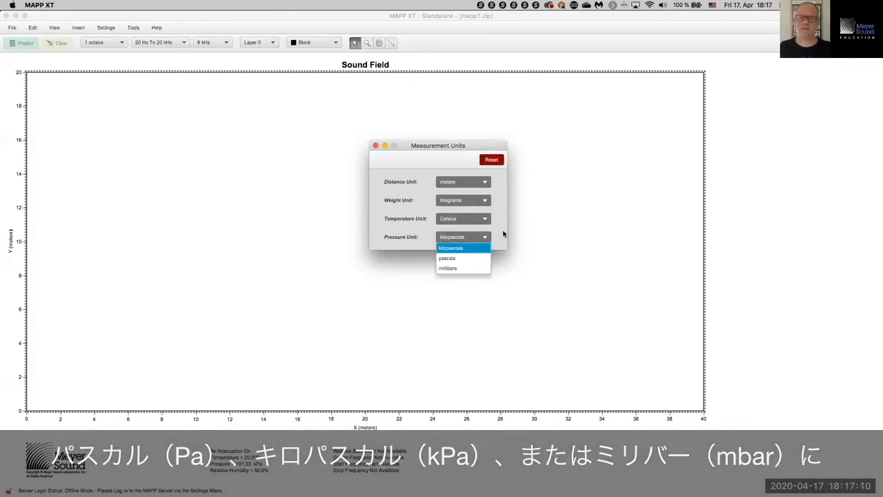
left_click(504, 228)
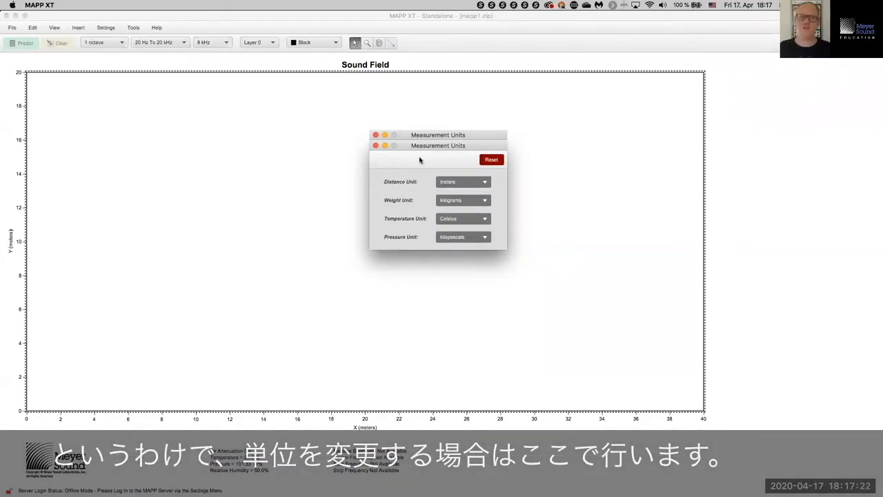
left_click(375, 145)
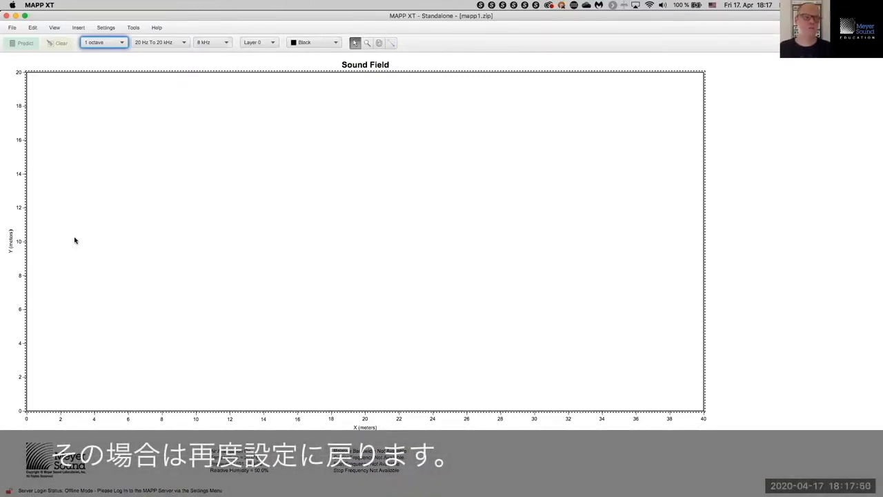
left_click(105, 28)
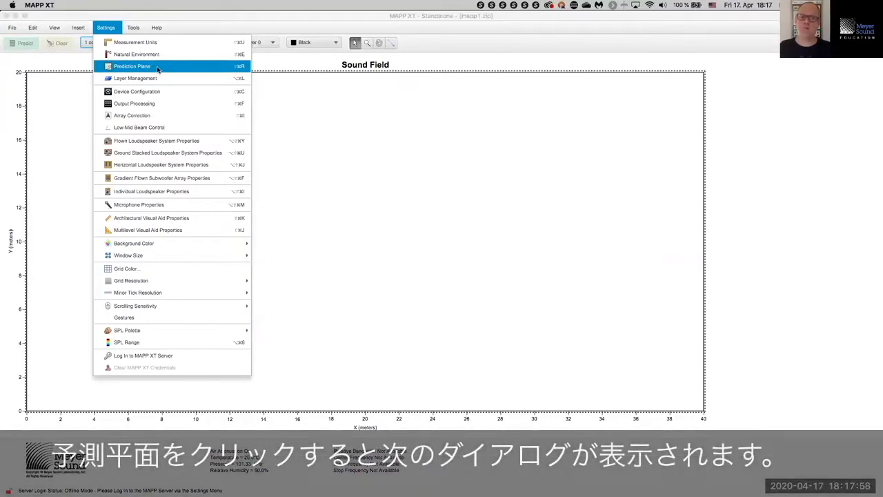
Step: Set the prediction plane's width to 20 m and its height to 10 m
left_click(158, 67)
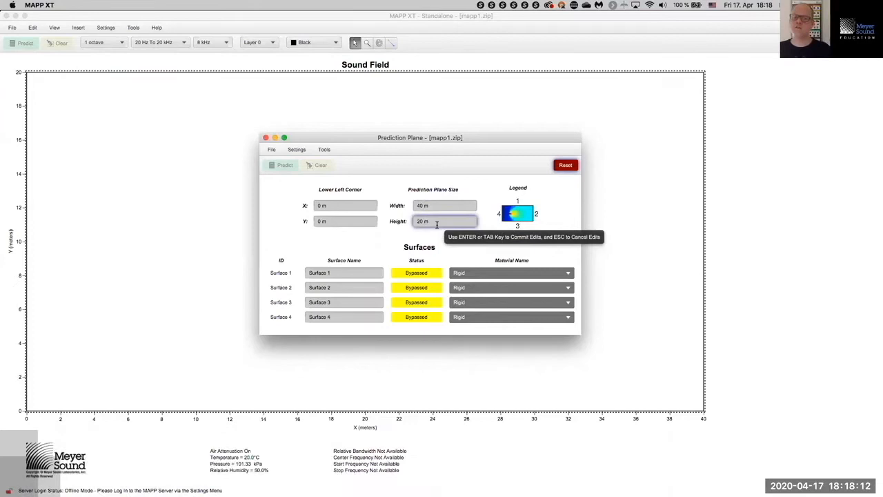
left_click(445, 205)
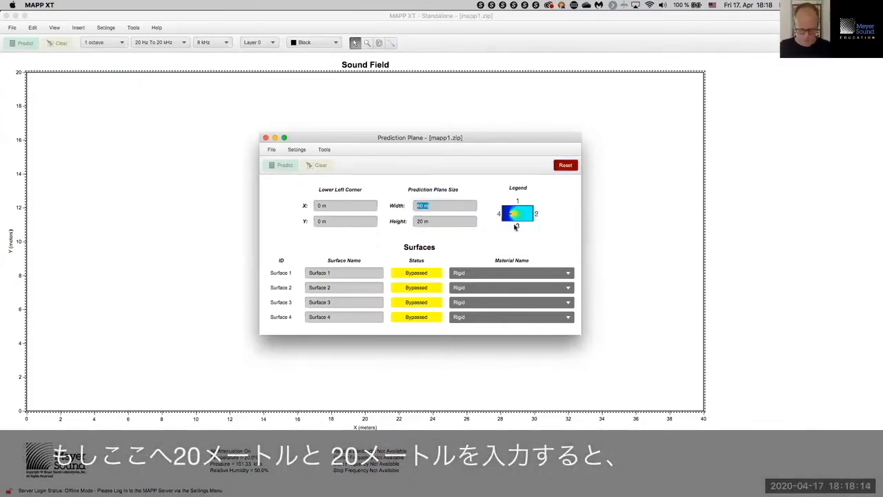
type("20")
key("Tab")
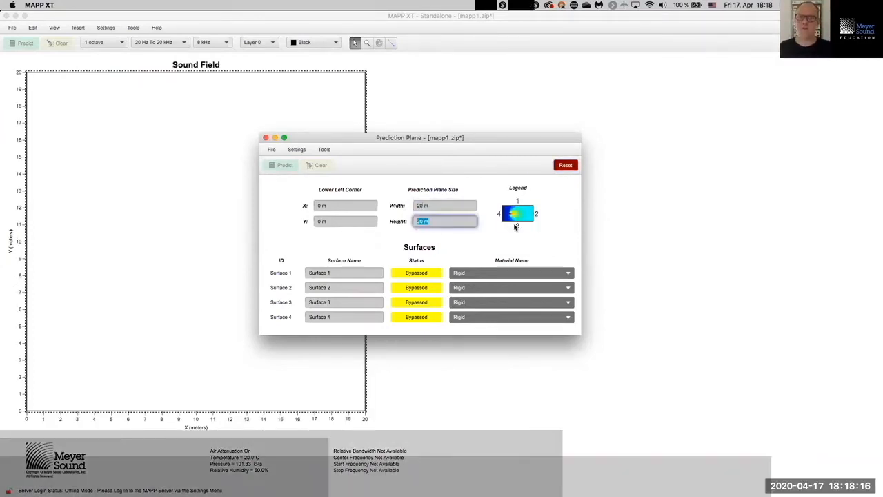
left_click_drag(490, 137, 648, 124)
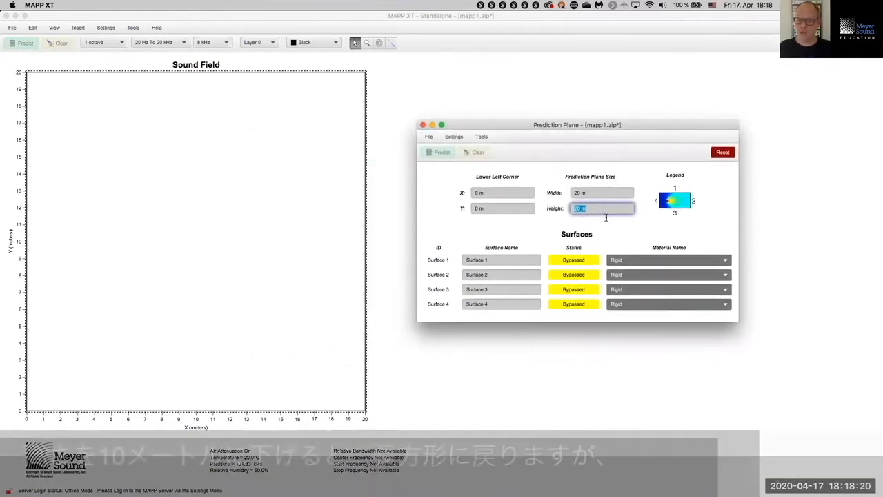
type("10")
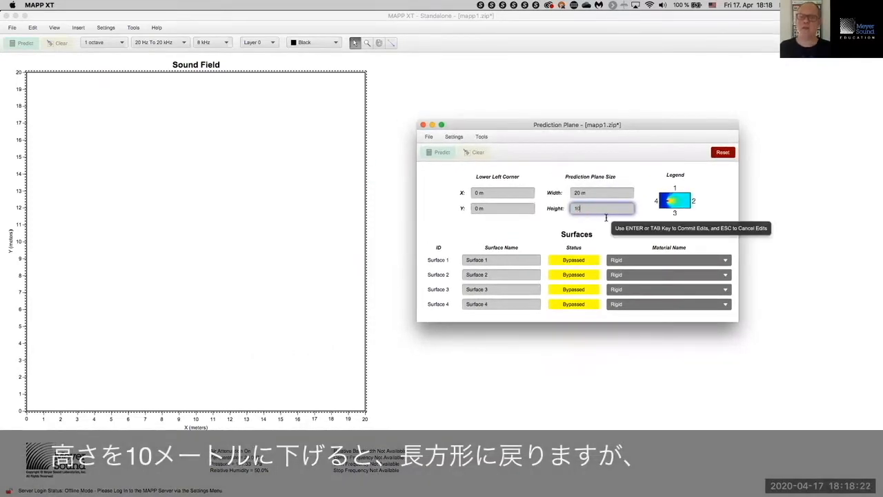
key("Return")
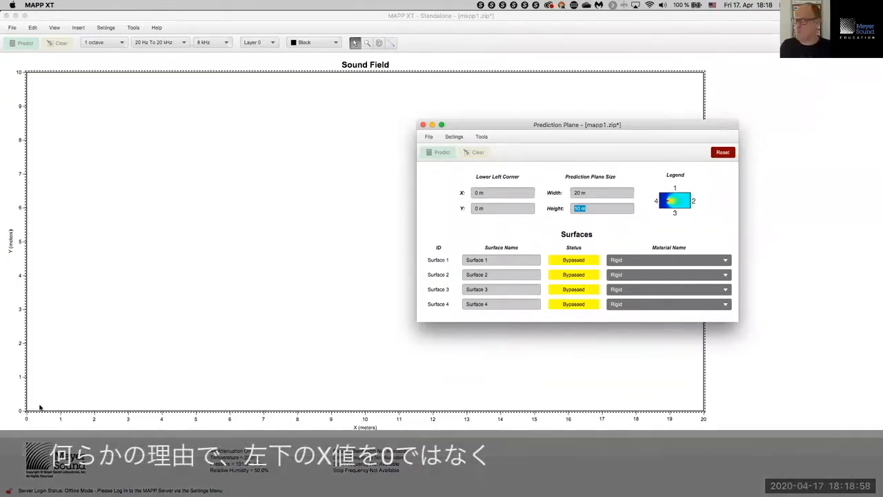
Step: Set the plane's Lower Left Corner to X -10 m and Y -5 m
left_click(494, 193)
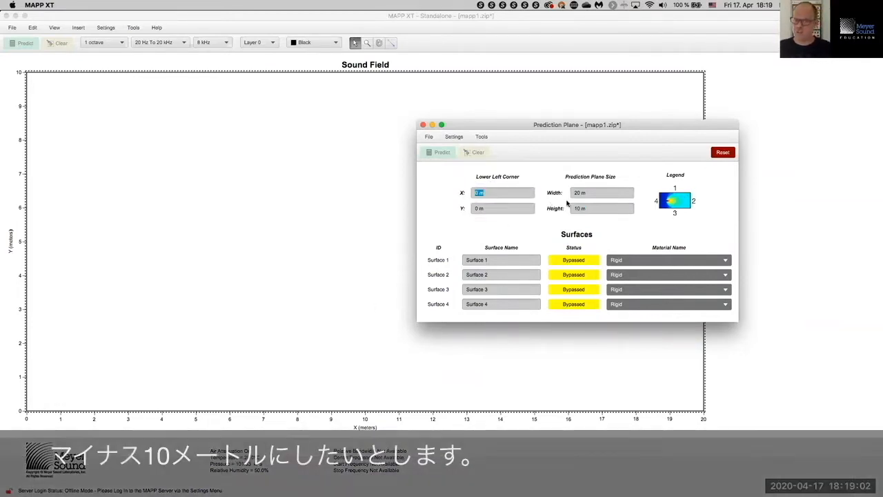
key("Return")
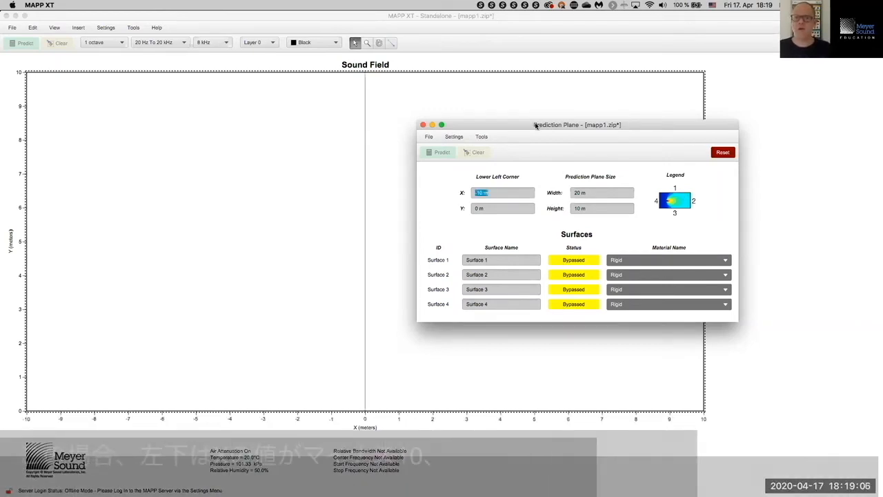
left_click_drag(536, 125, 550, 100)
left_click(497, 167)
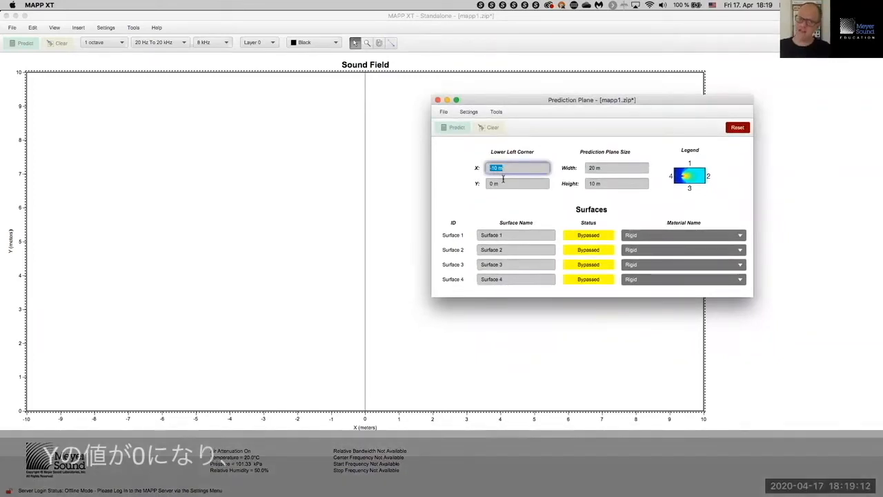
left_click(501, 184)
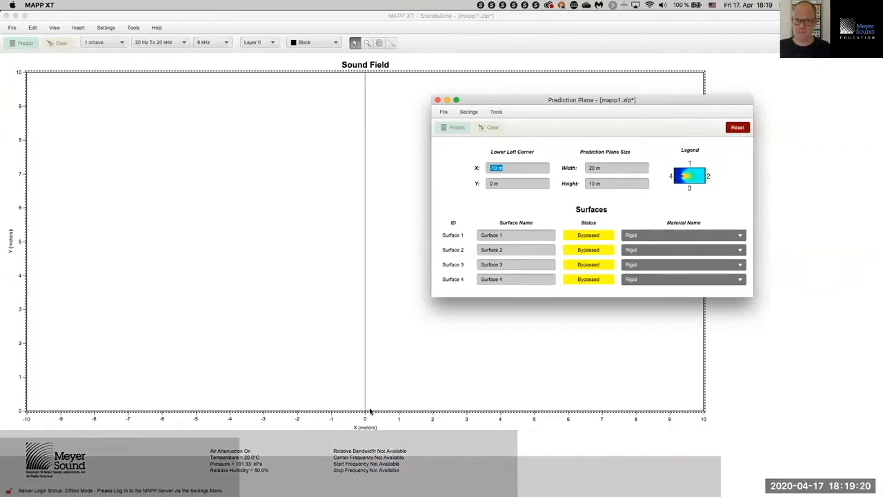
left_click(530, 185)
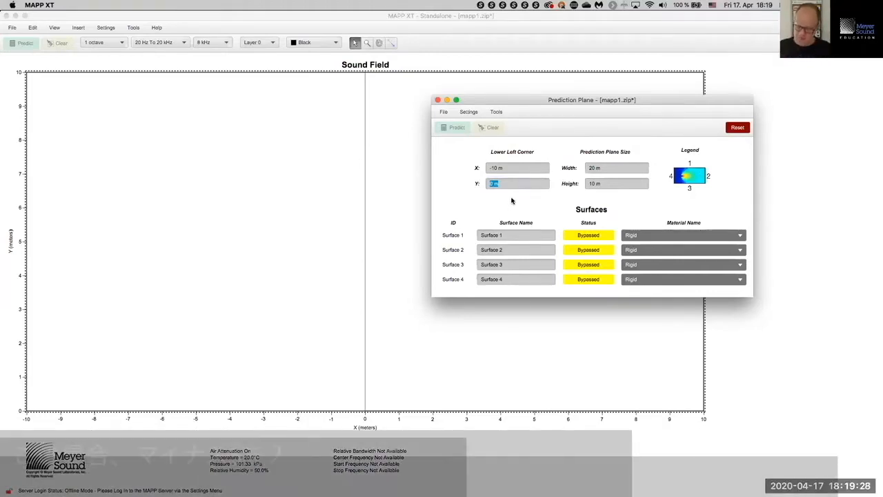
type("-5")
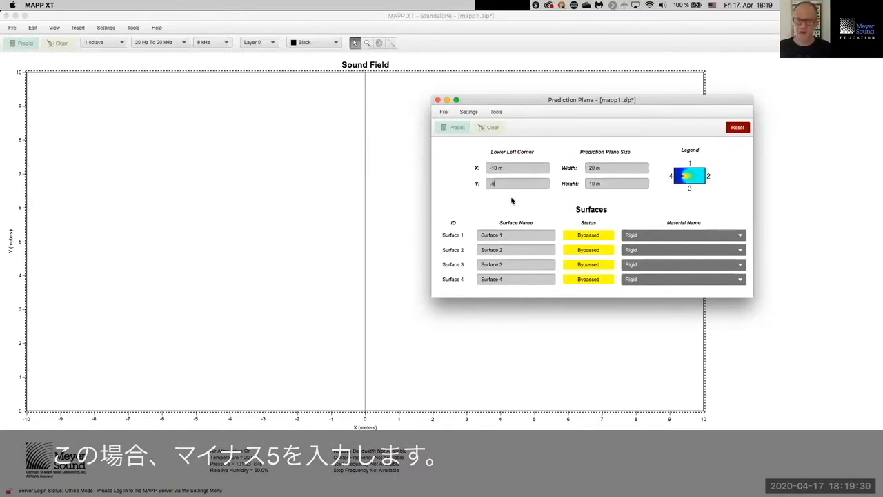
key("Return")
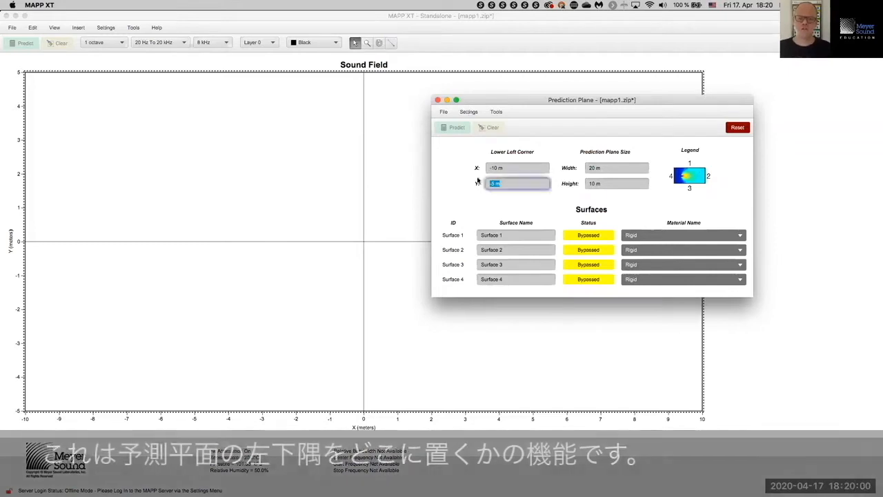
left_click(512, 167)
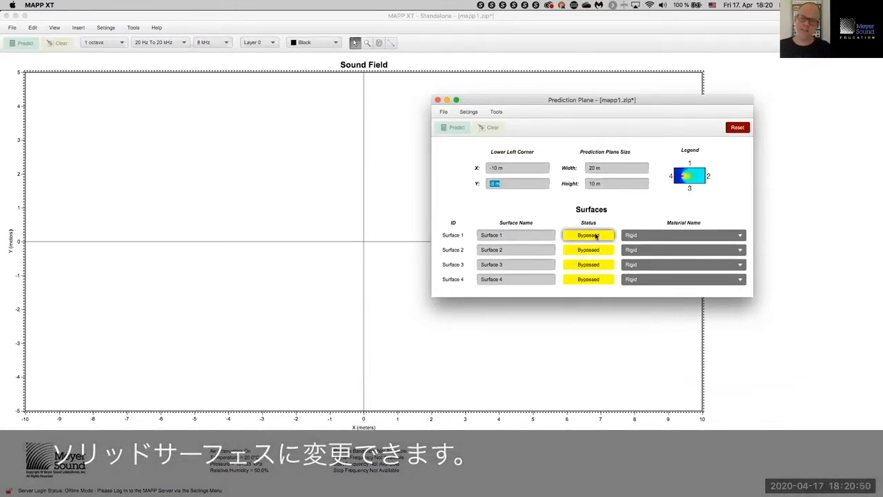
left_click(596, 235)
left_click(597, 250)
left_click(598, 265)
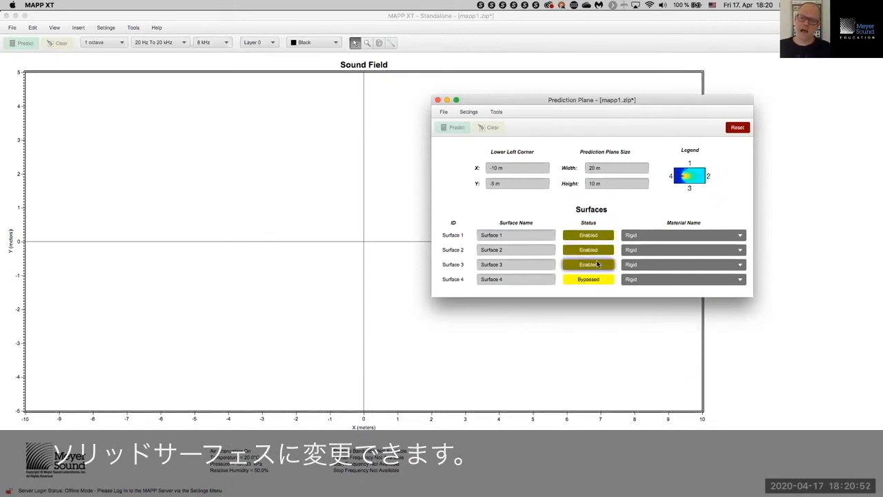
left_click(599, 280)
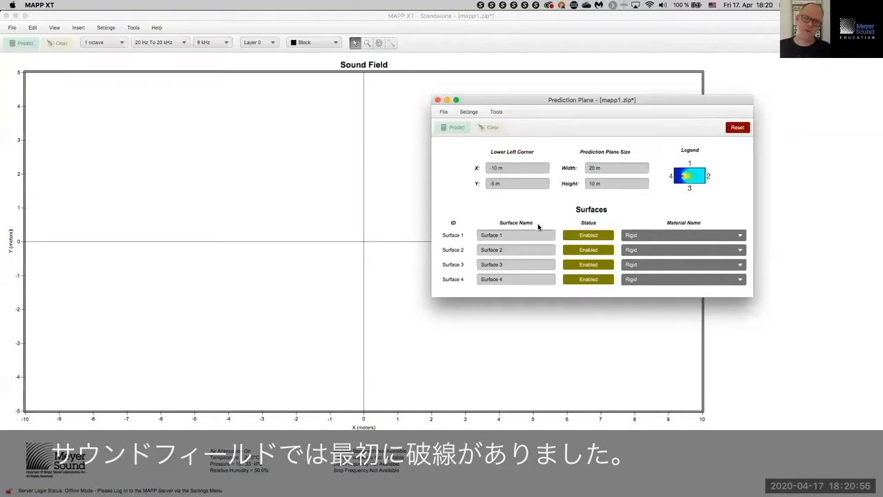
left_click(571, 235)
left_click(572, 250)
left_click(571, 265)
left_click(572, 280)
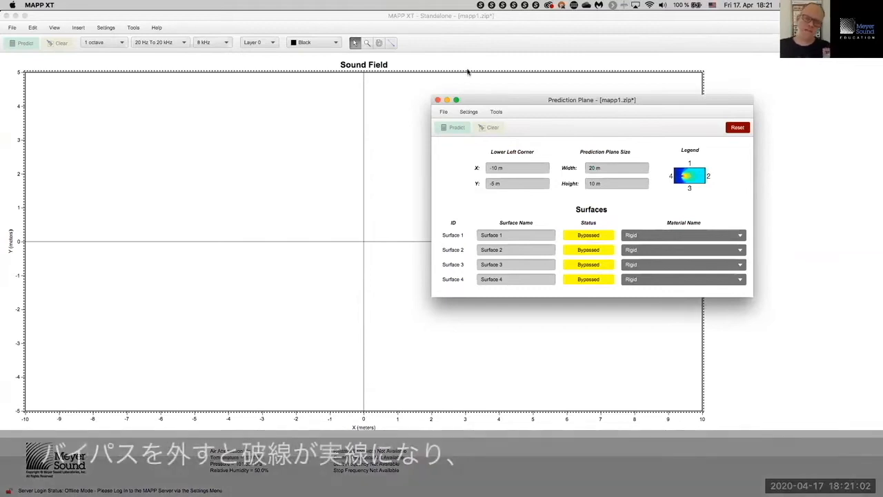
left_click(576, 238)
left_click(577, 251)
left_click(576, 265)
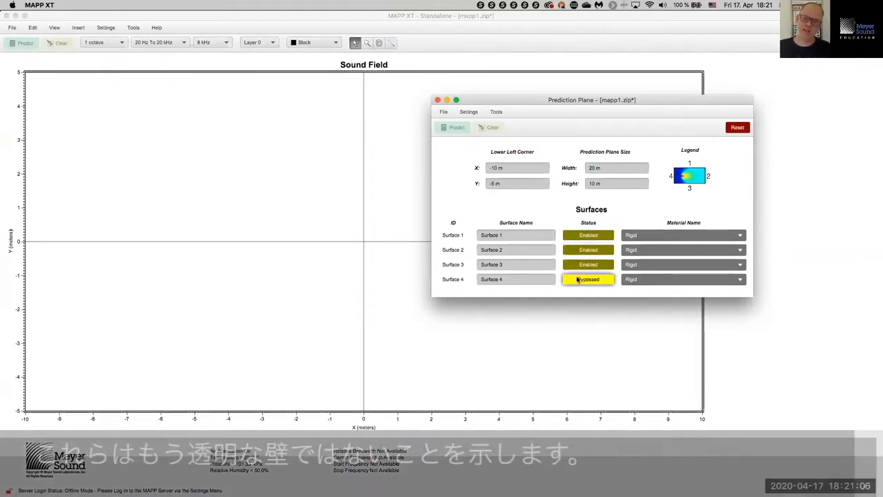
left_click(577, 279)
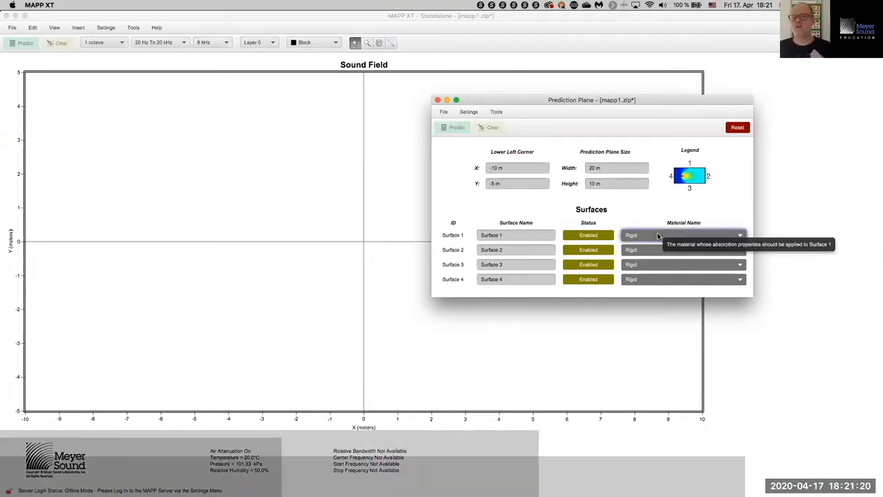
left_click(658, 236)
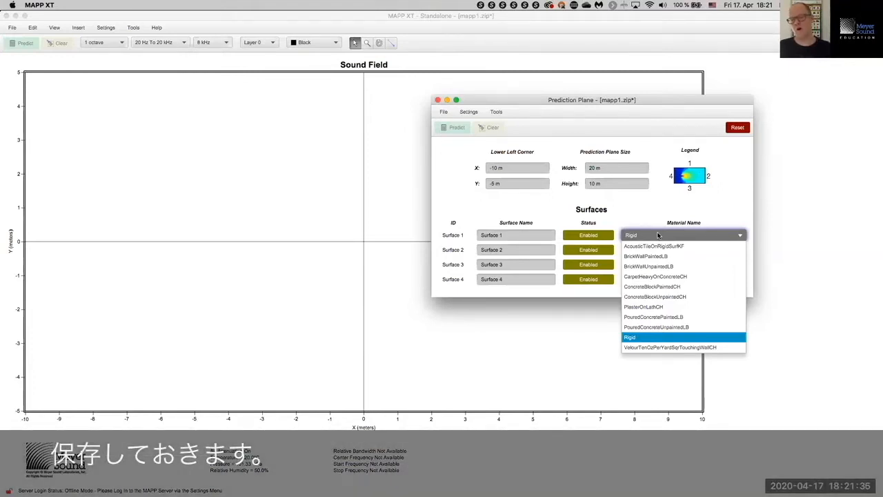
left_click(657, 236)
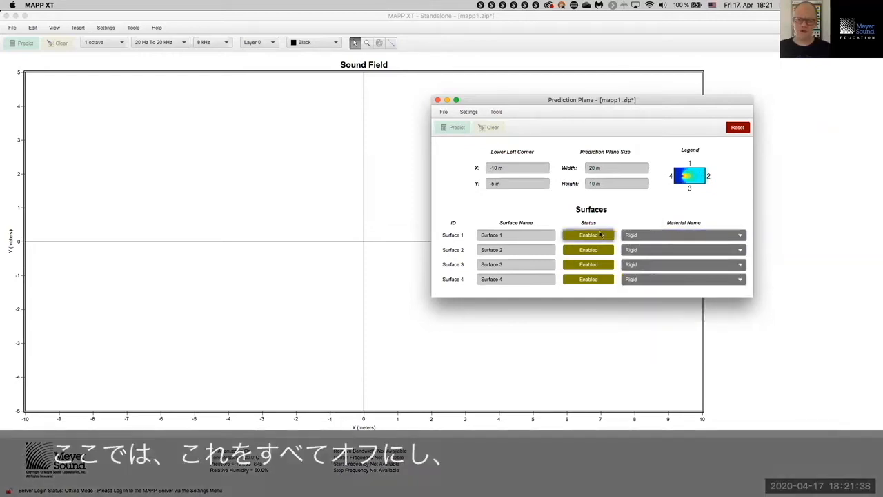
left_click(601, 236)
left_click(601, 250)
left_click(601, 264)
left_click(599, 279)
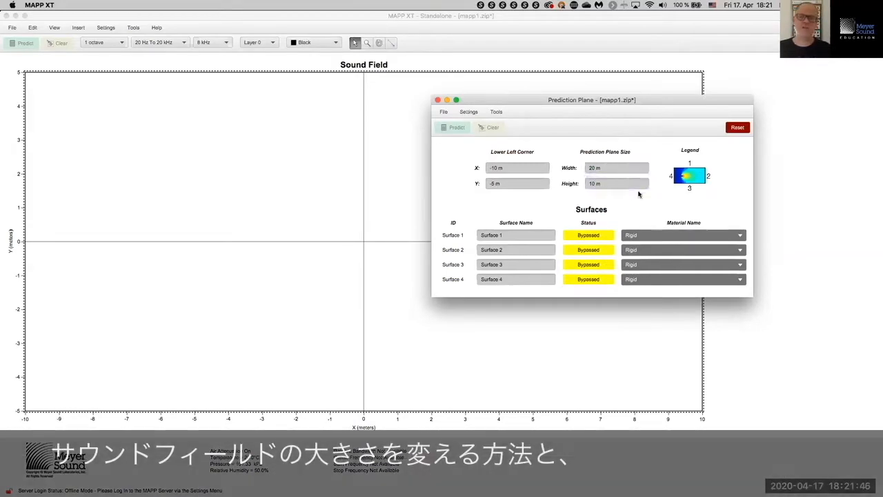
left_click(514, 168)
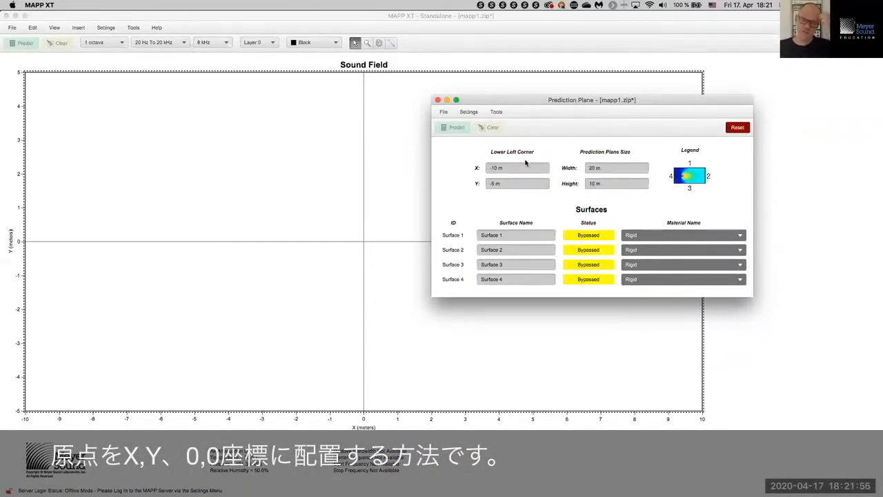
Step: Set the plane to X 0, Y 0, width 40 m, height 20 m, then close it
left_click_drag(526, 169, 428, 153)
type("0")
key("Tab")
type("0")
key("Tab")
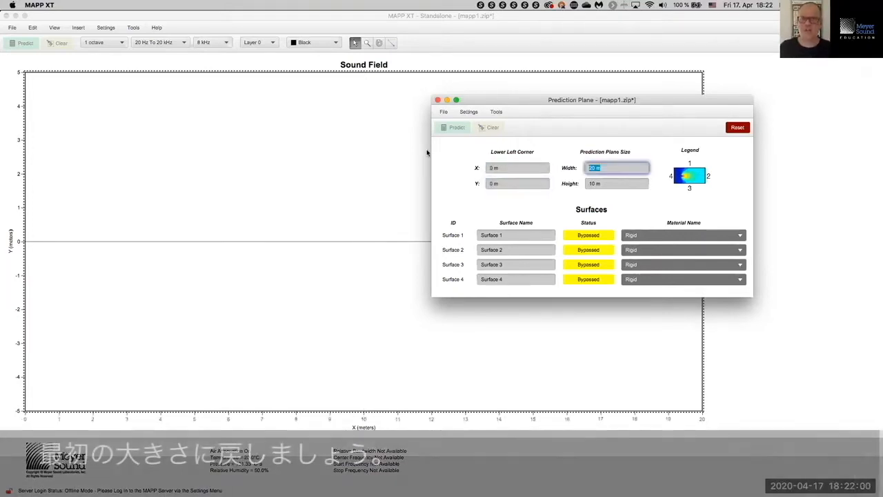
type("40")
key("Tab")
type("20")
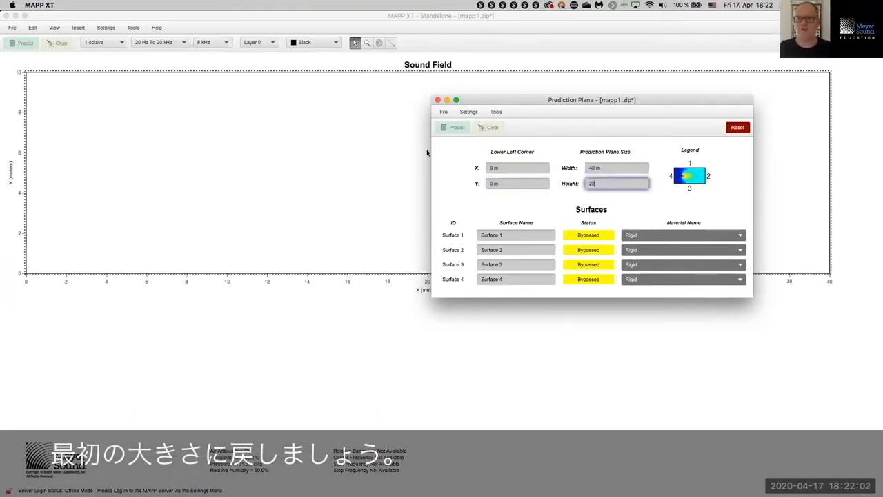
key("Tab")
left_click(437, 100)
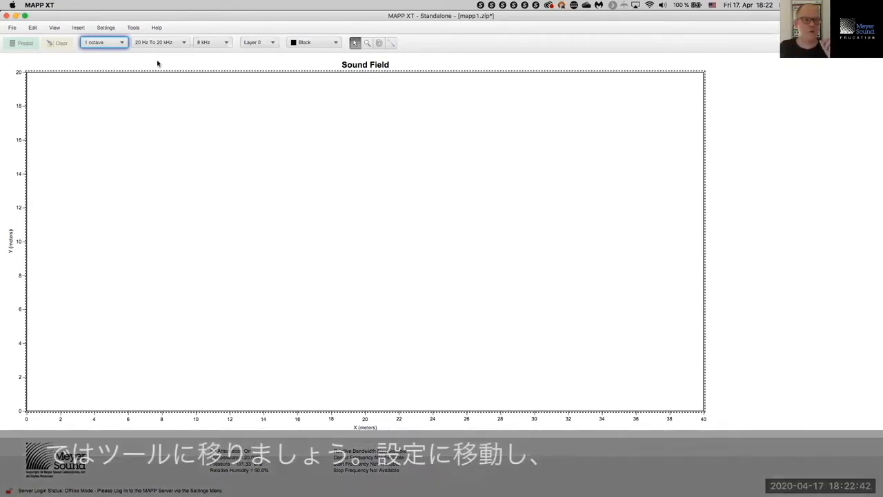
Step: Open Layer Management from the Settings menu and move its window into view
left_click(134, 28)
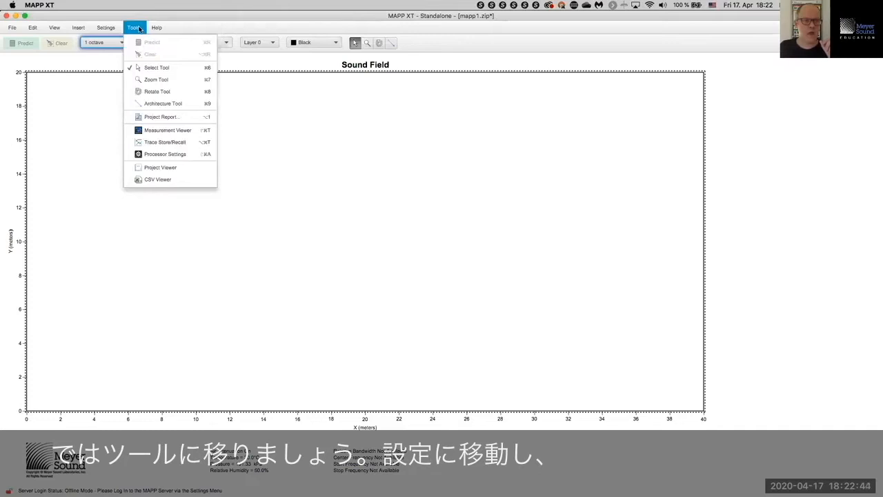
mouse_move(107, 28)
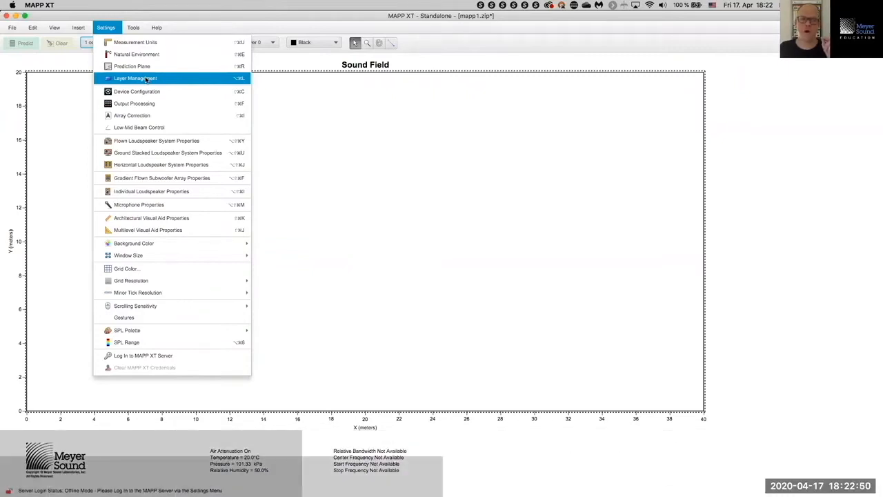
left_click(146, 79)
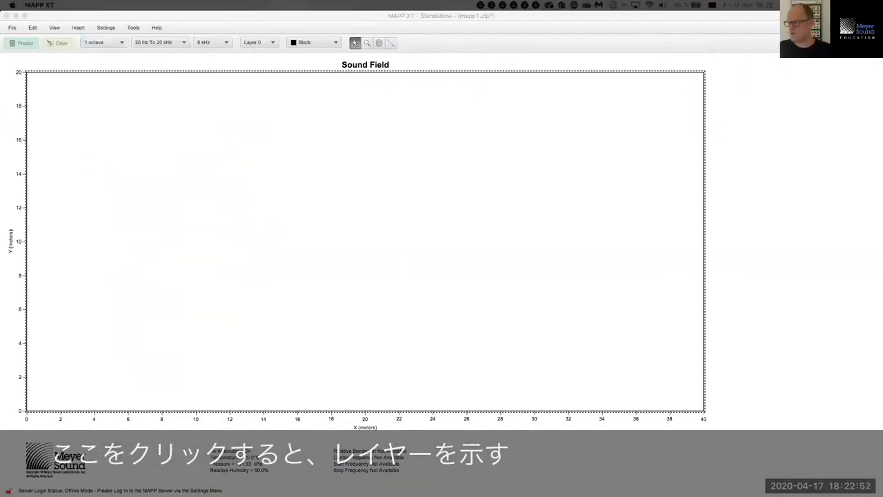
left_click_drag(476, 142, 362, 143)
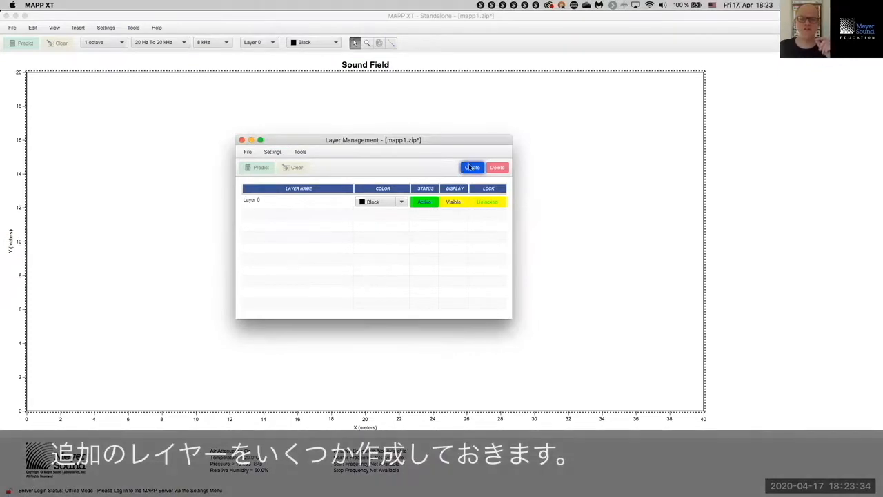
Step: Create several new layers alongside the active Layer 0
left_click(470, 170)
left_click(470, 170)
left_click(470, 170)
left_click(470, 170)
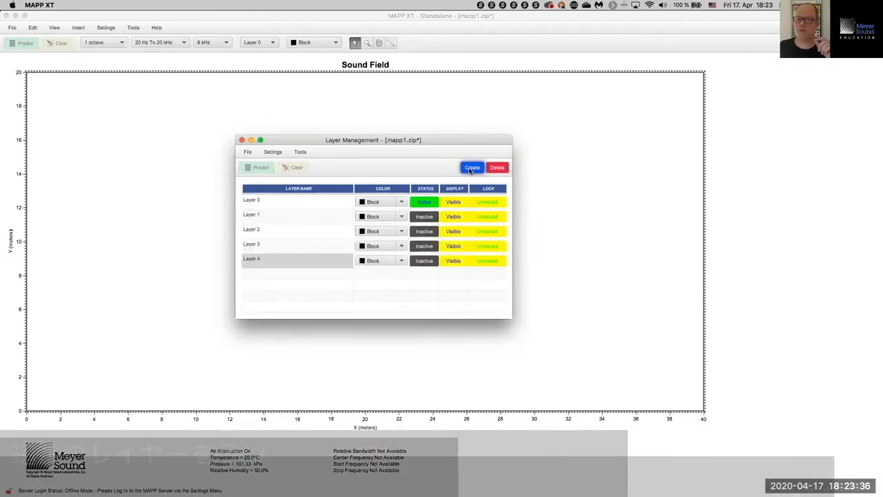
left_click(470, 170)
left_click(470, 170)
left_click(470, 170)
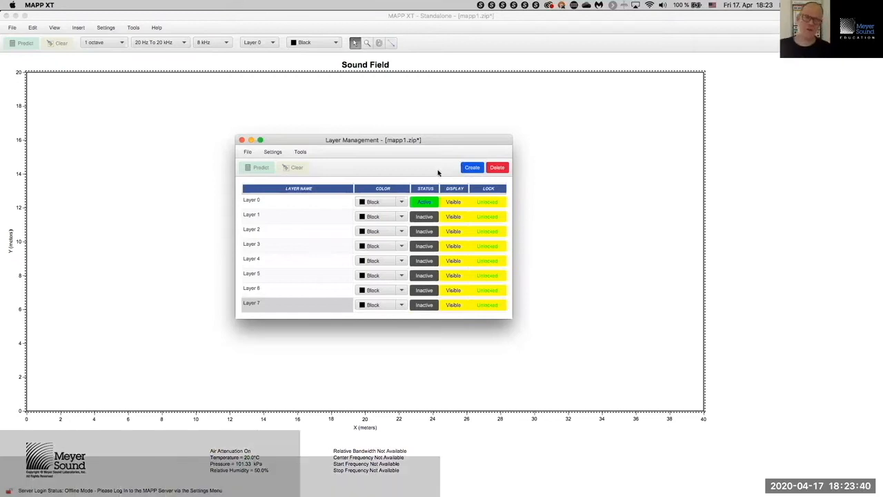
Step: Rename Layers 1–3 to Mains, LFC (subwoofer) and Microphones
double_click(299, 217)
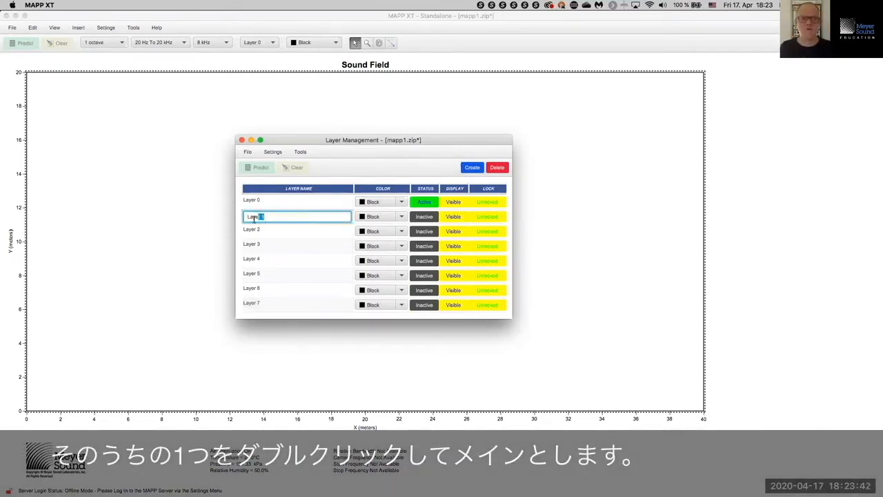
type("Mains")
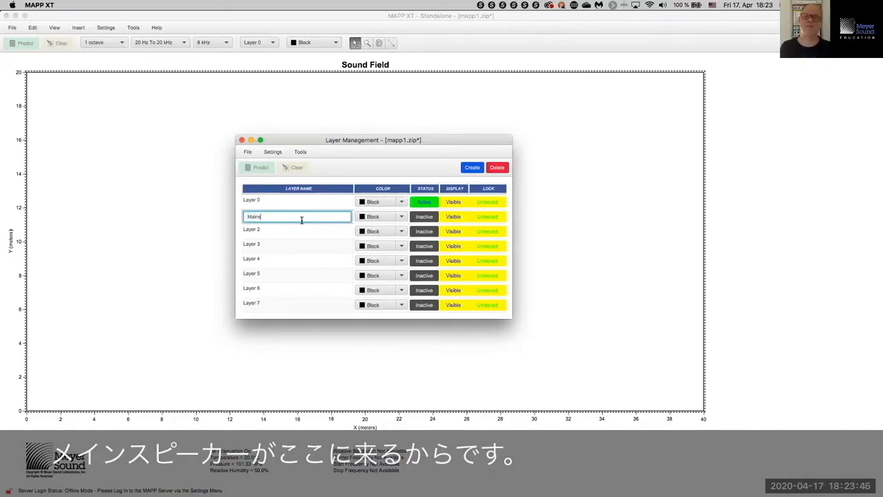
double_click(277, 228)
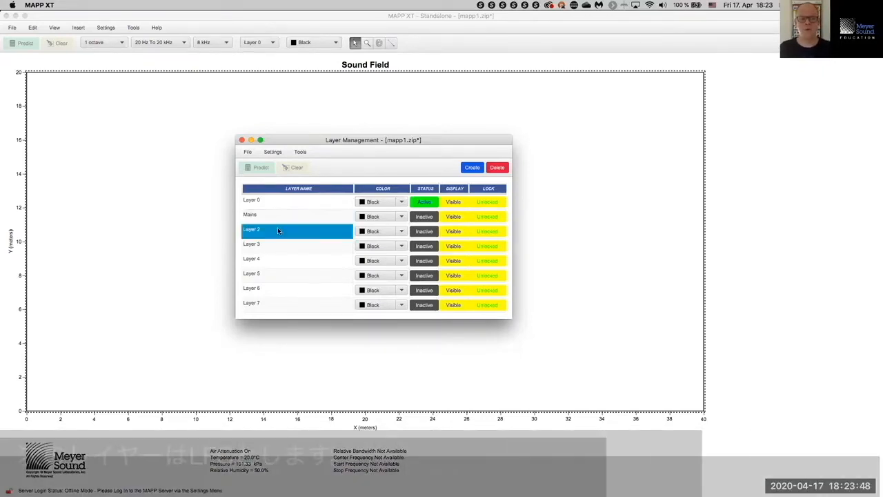
type("LF")
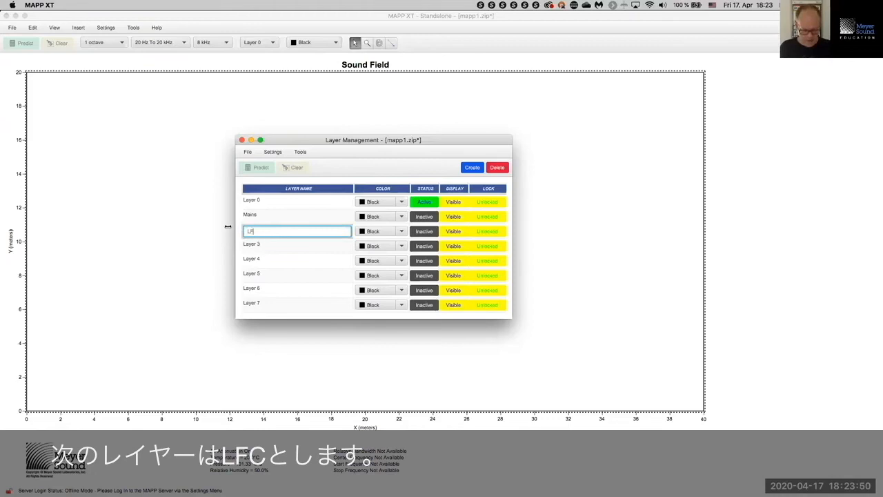
type("C ")
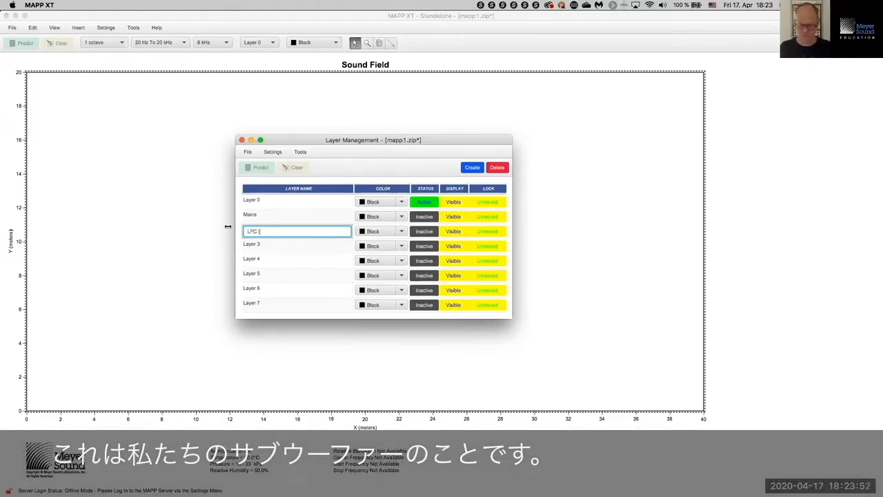
type("(subwoofer)")
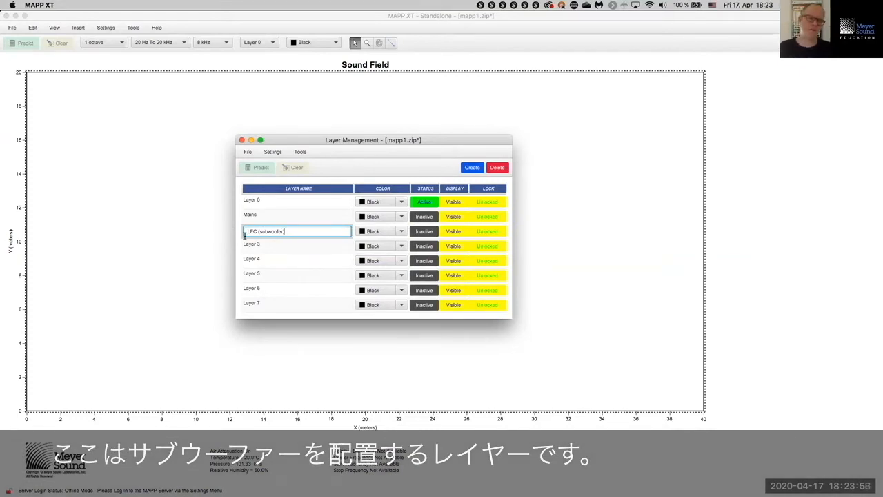
double_click(252, 245)
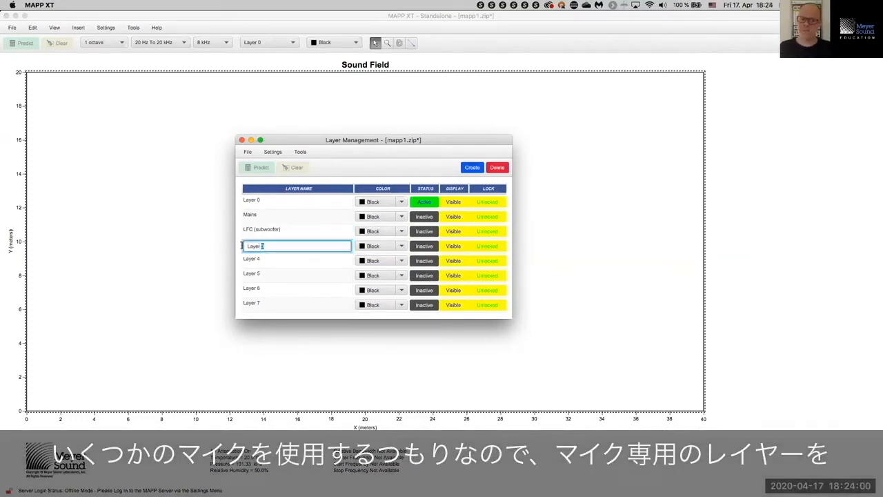
left_click(240, 247)
type("Microphones")
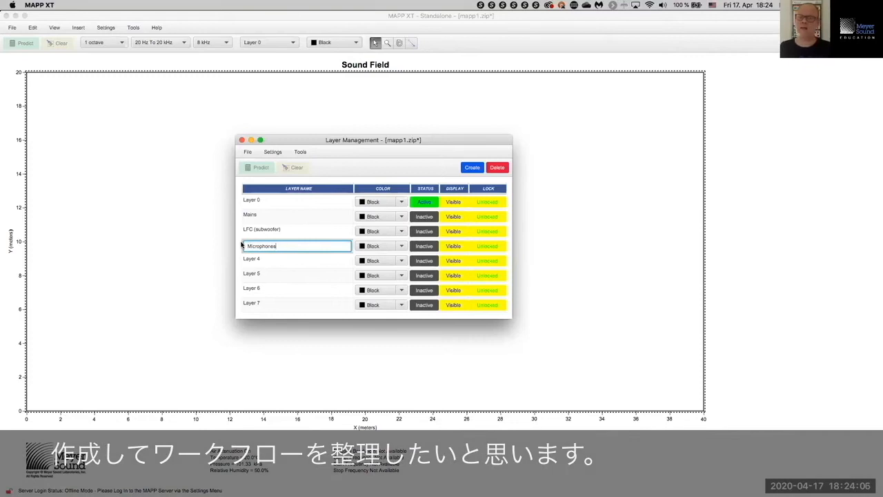
left_click(265, 258)
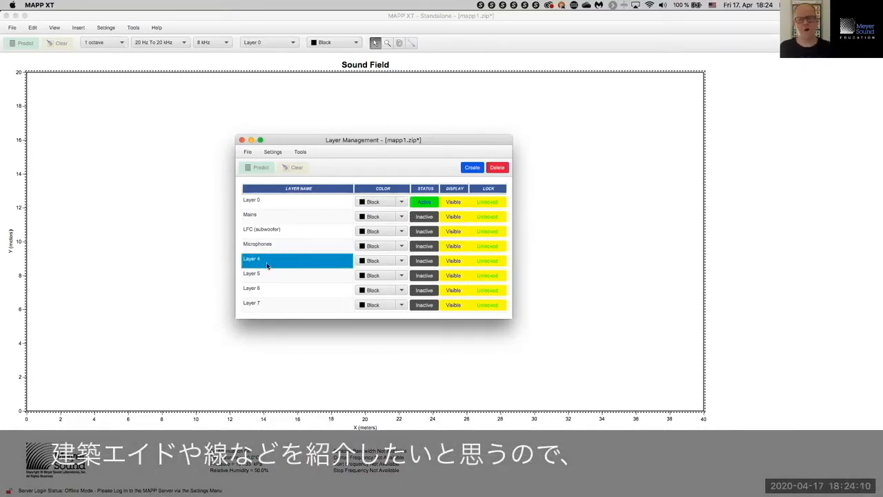
Step: Rename Layer 4 to Visual Aids
left_click(267, 260)
triple_click(266, 260)
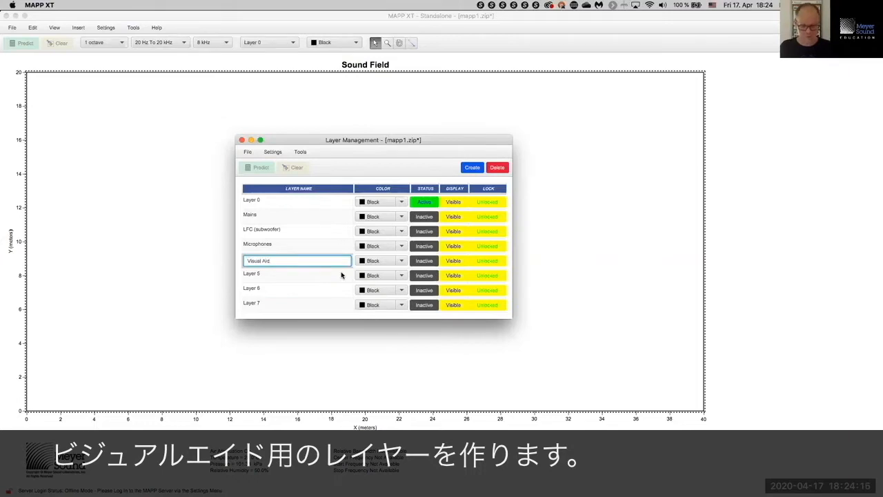
key("Return")
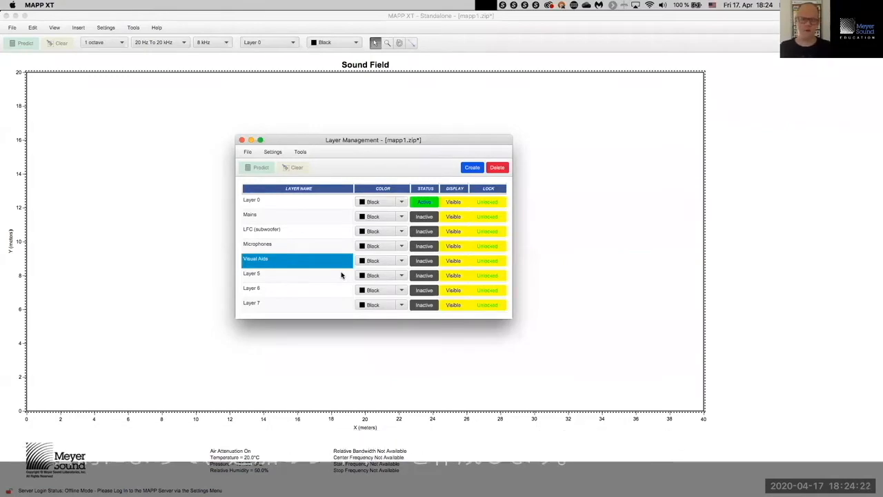
Step: Leave Layer 5 with its default name
double_click(310, 275)
left_click_drag(309, 275, 241, 271)
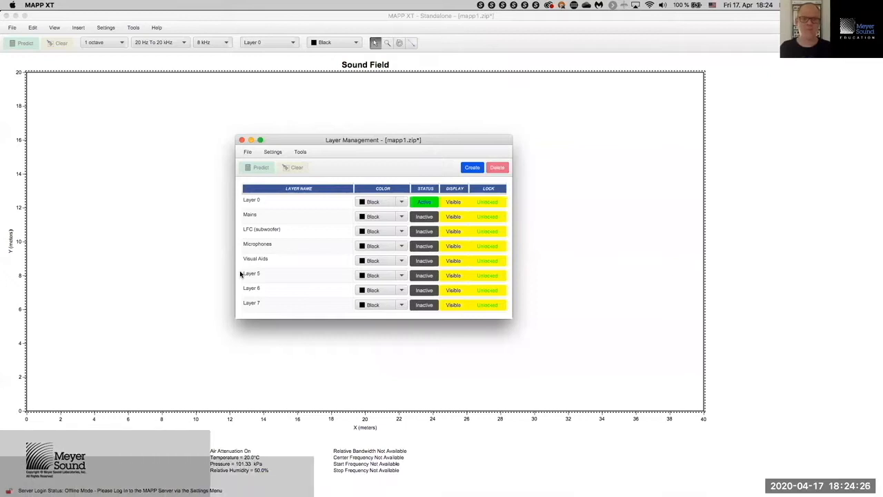
double_click(249, 276)
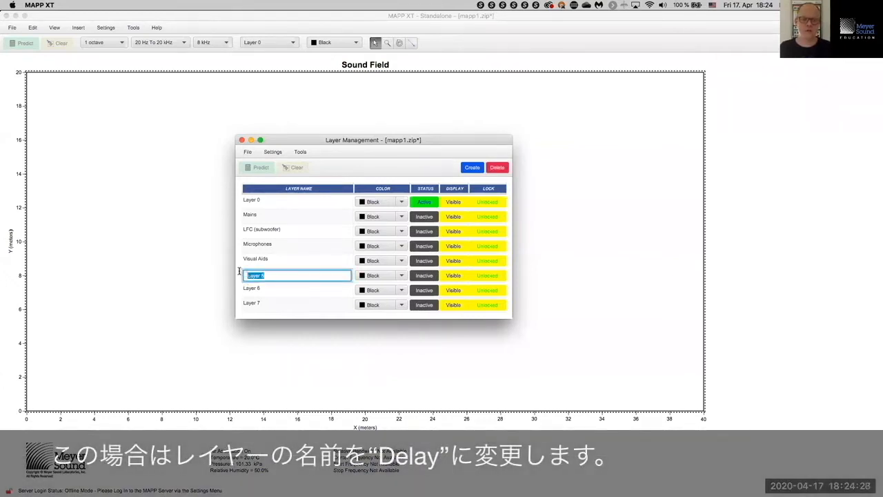
left_click_drag(239, 271, 239, 271)
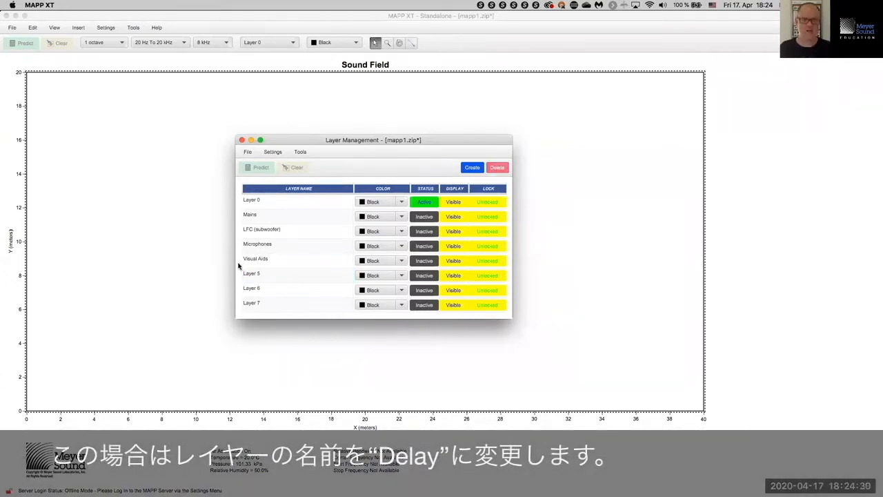
left_click(258, 276)
left_click(259, 276)
left_click(236, 270)
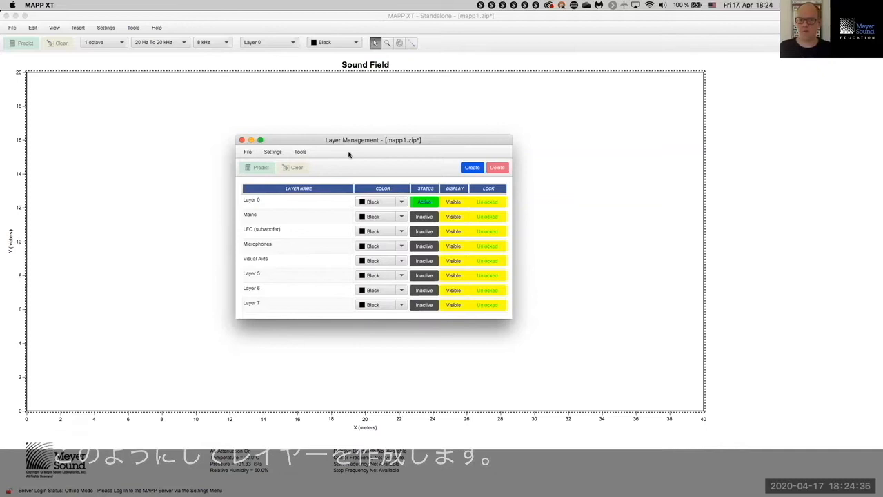
left_click(402, 217)
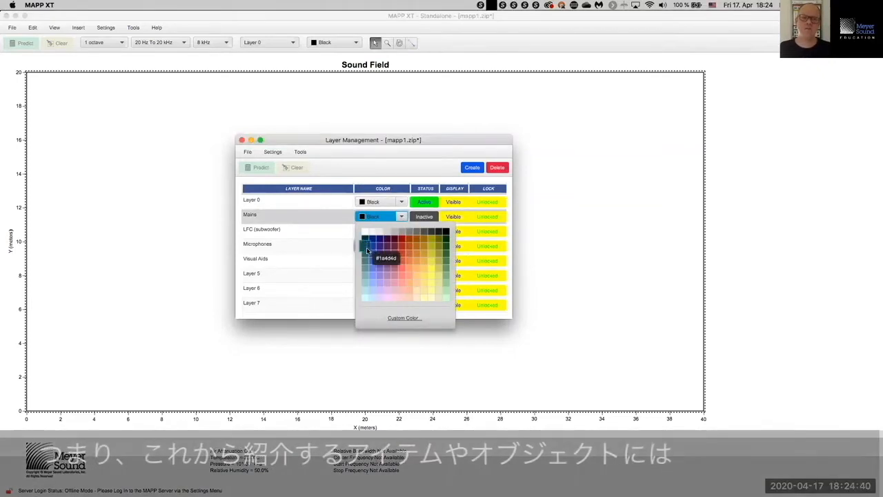
Step: Give first colours: Mains light yellow, LFC peach (#ffcc80), Microphones purple, Visual Aids blue-purple
left_click(365, 249)
left_click(402, 217)
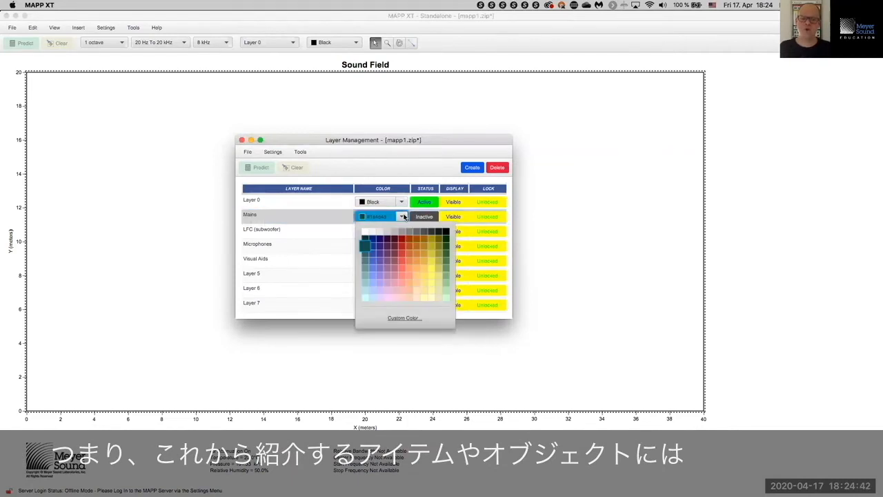
left_click(430, 284)
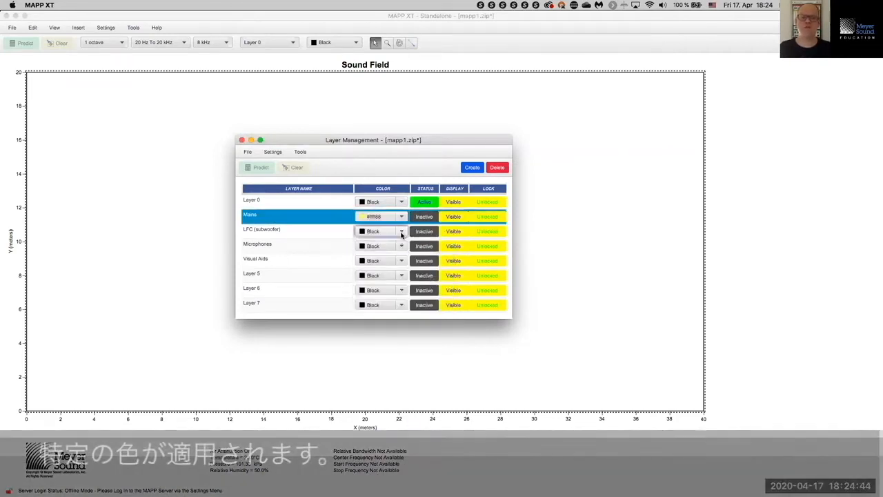
left_click(401, 231)
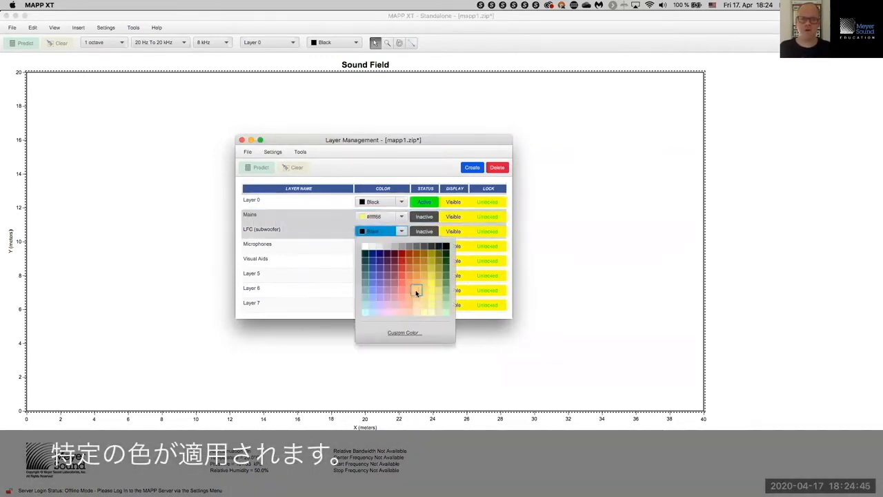
left_click(416, 293)
left_click(402, 246)
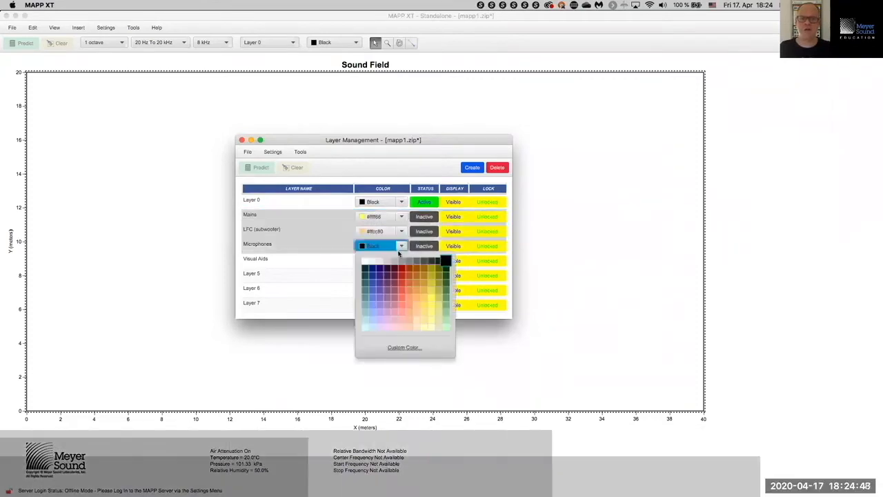
left_click(383, 301)
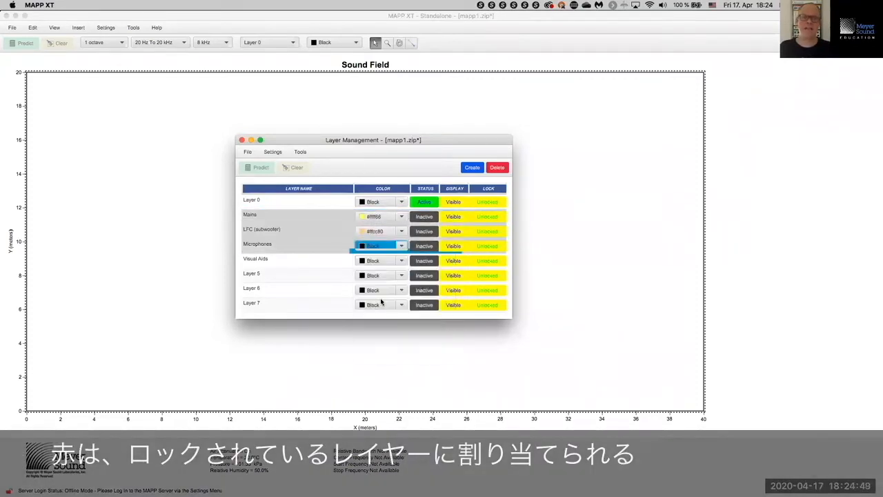
left_click(401, 262)
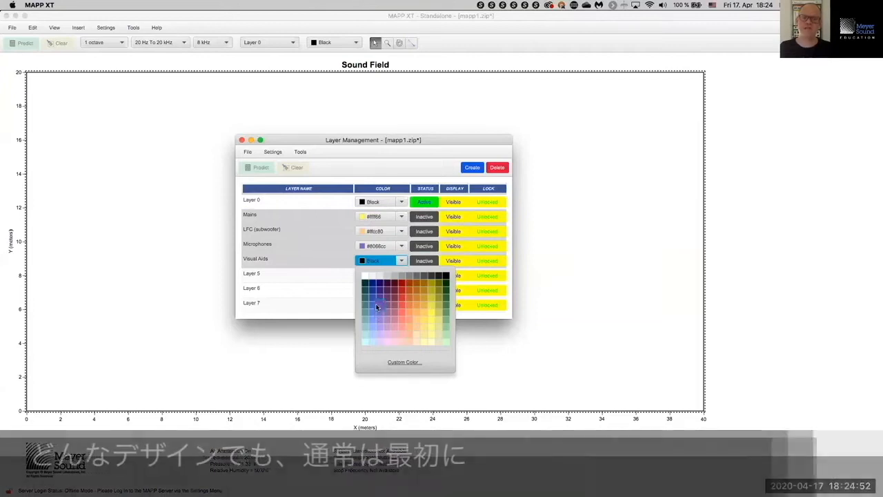
left_click(377, 303)
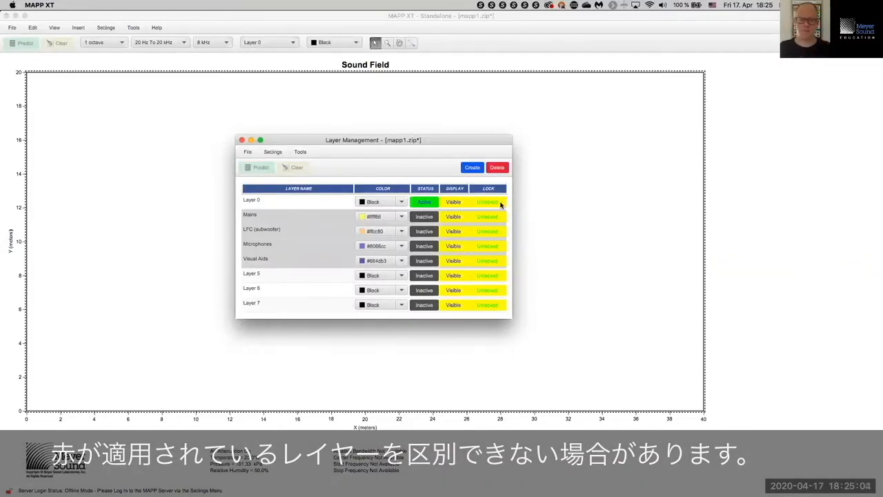
Step: Recolour Mains #b399ff, Microphones #4d8080 and Visual Aids #999999, then close the layer manager
left_click(400, 216)
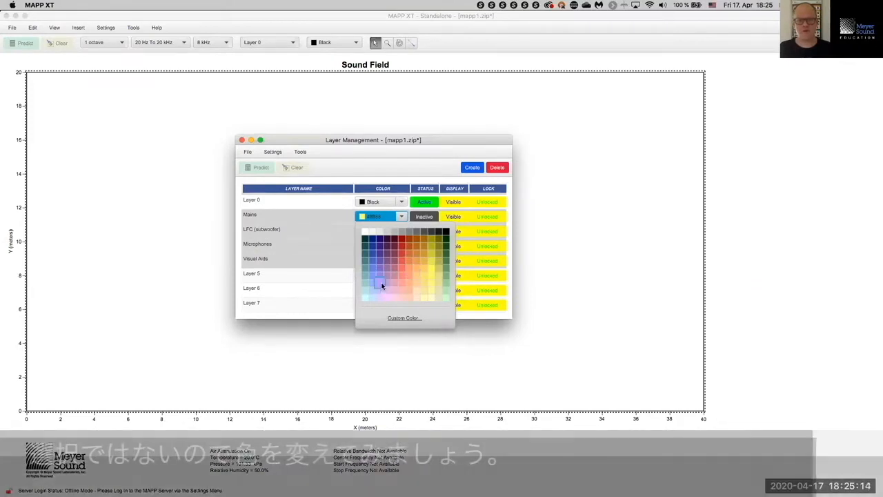
left_click(384, 289)
left_click(402, 247)
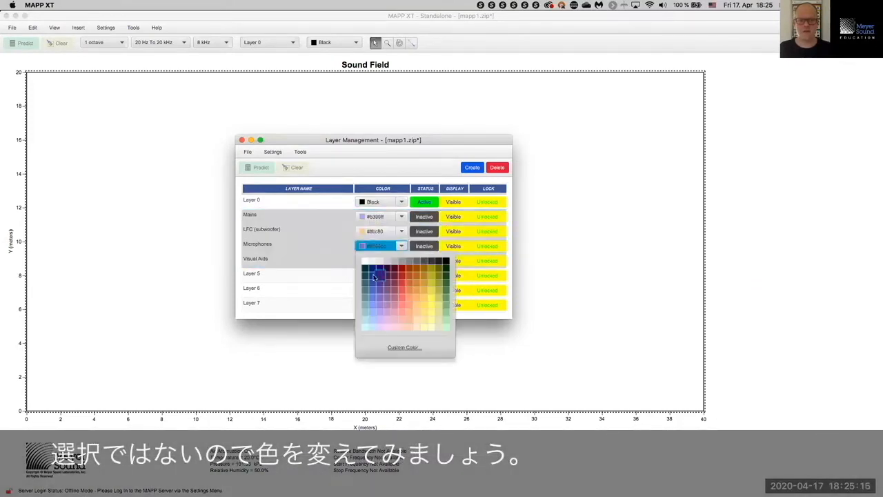
left_click(380, 275)
left_click(402, 261)
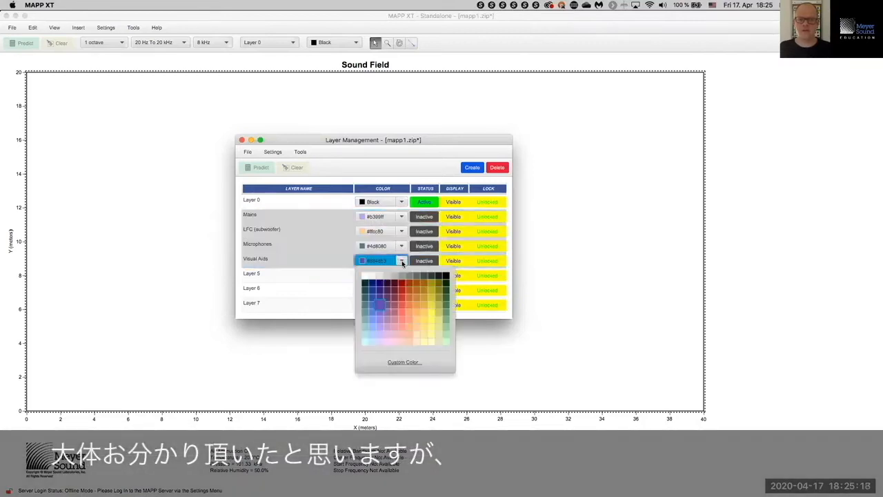
left_click(404, 277)
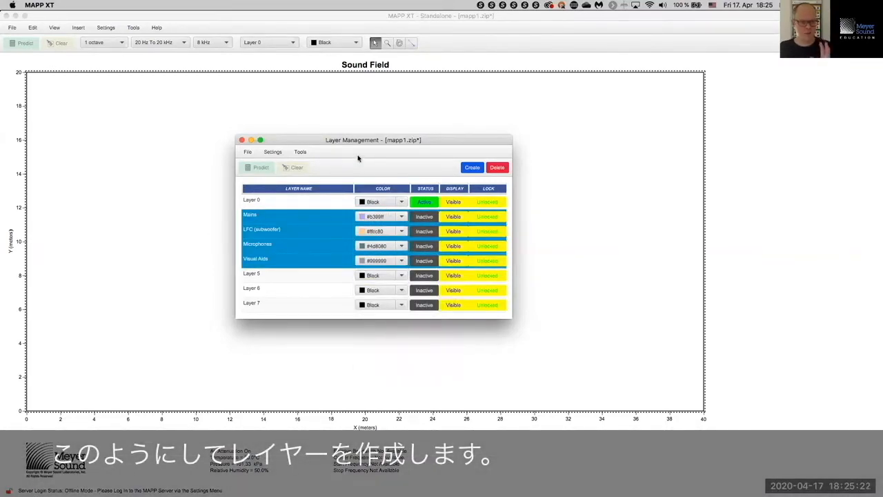
left_click(241, 140)
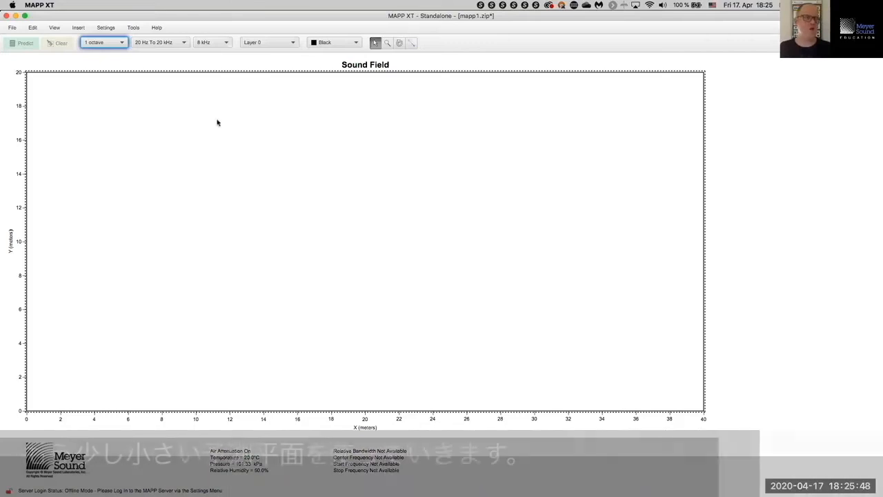
Step: Resize the prediction plane to 20 m wide by 8 m high and close its settings
left_click(107, 28)
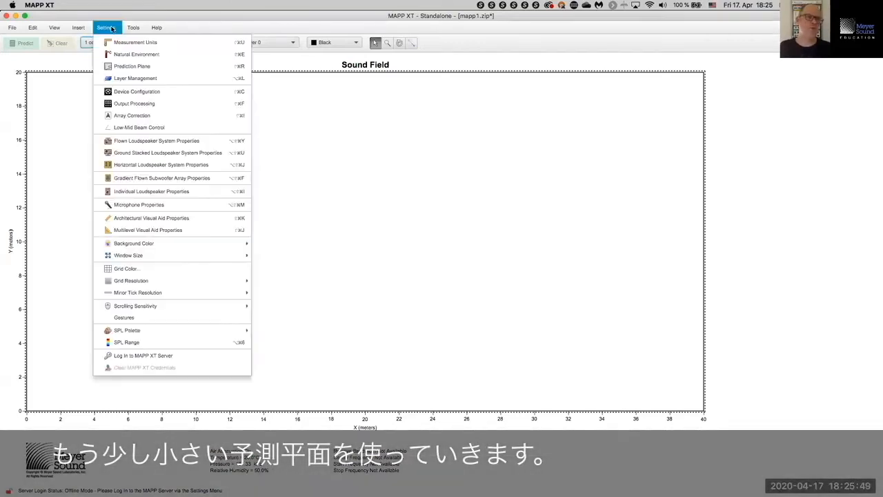
left_click(121, 63)
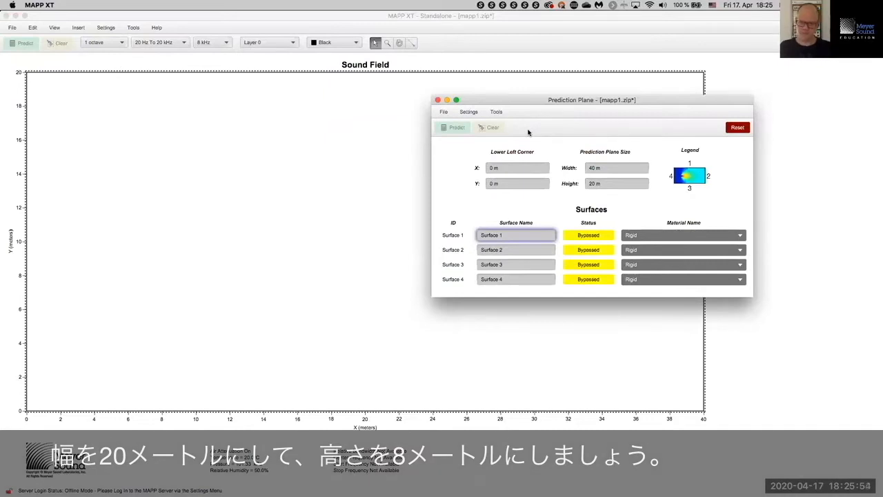
left_click_drag(602, 168, 579, 169)
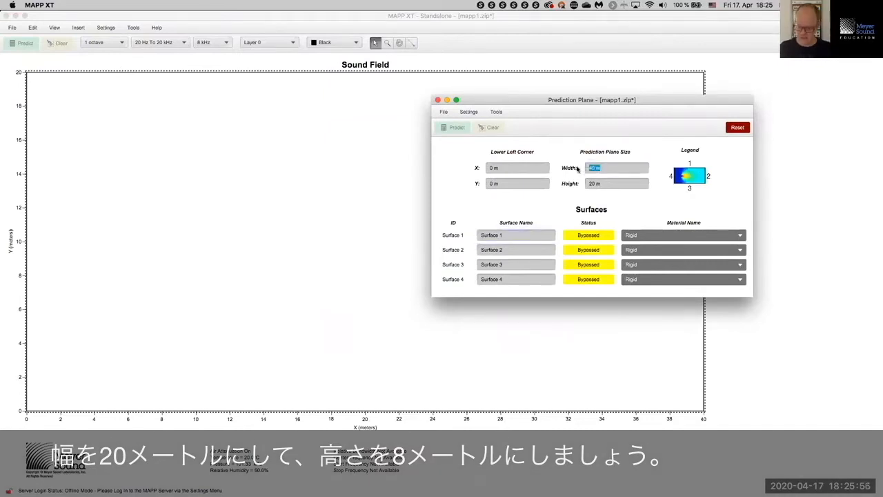
type("20")
key("Return")
left_click(612, 181)
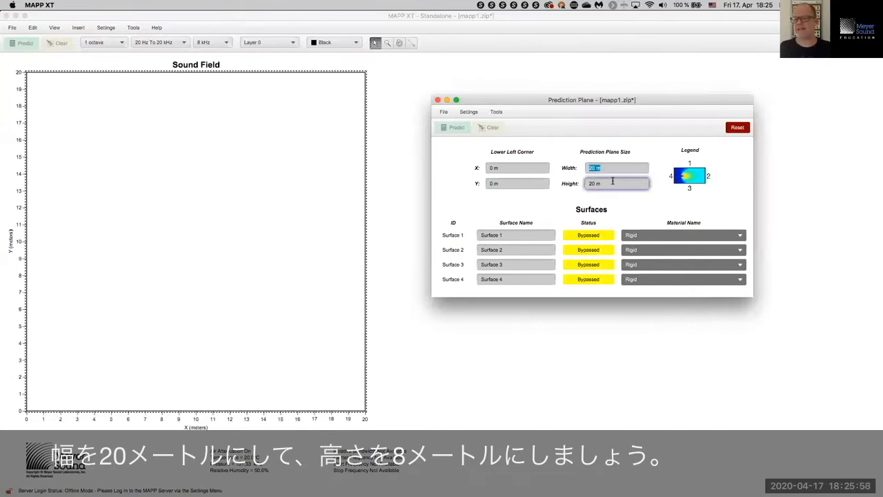
left_click_drag(604, 182, 553, 180)
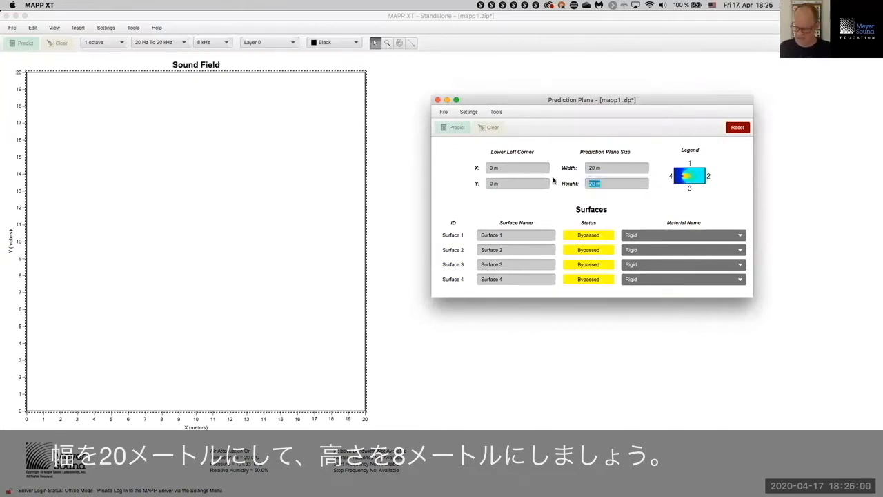
type("8")
key("Return")
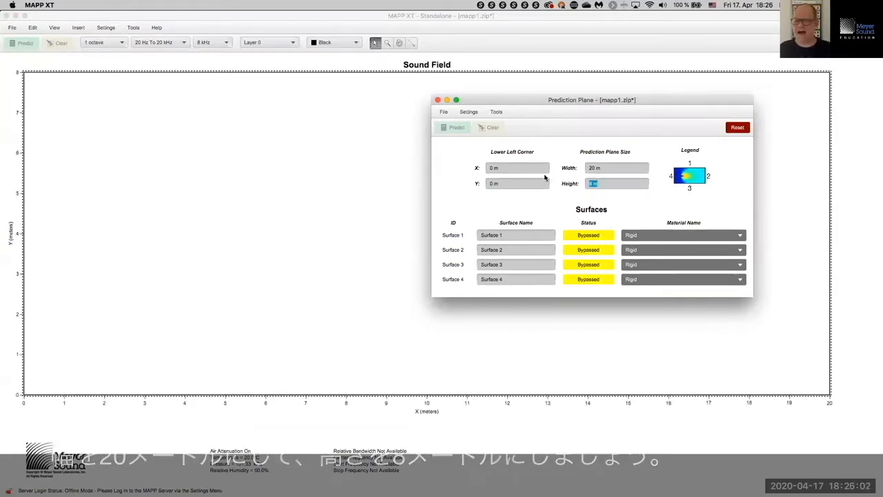
left_click(527, 165)
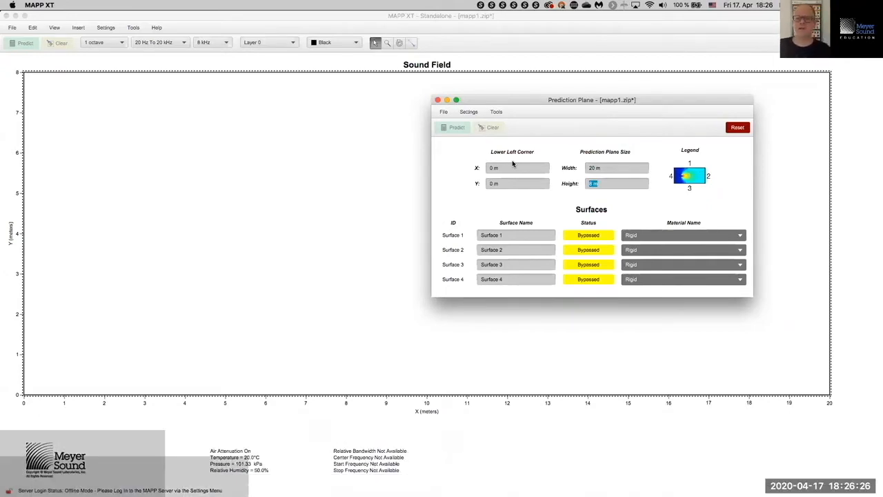
left_click(438, 101)
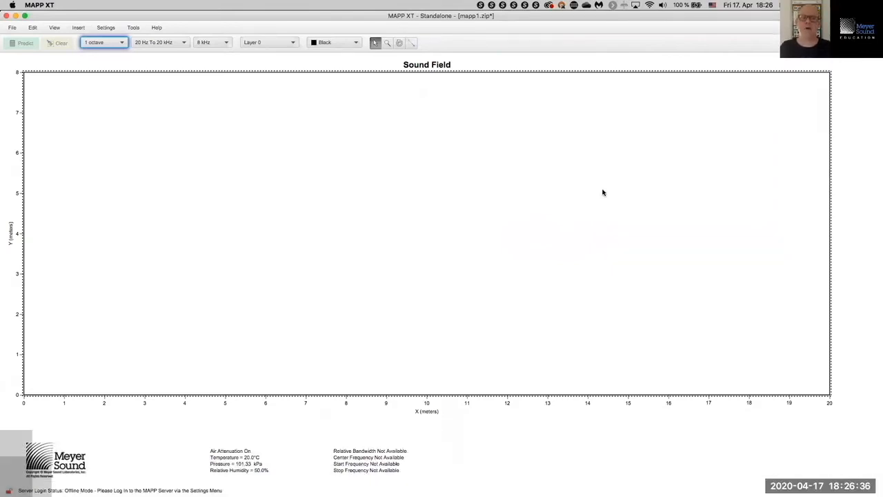
Step: Switch to Keynote and show the Drawing Planes slide
key("super+Tab")
key("super+Tab")
key("super+Tab")
key("super+shift+Tab")
key("super+shift+Tab")
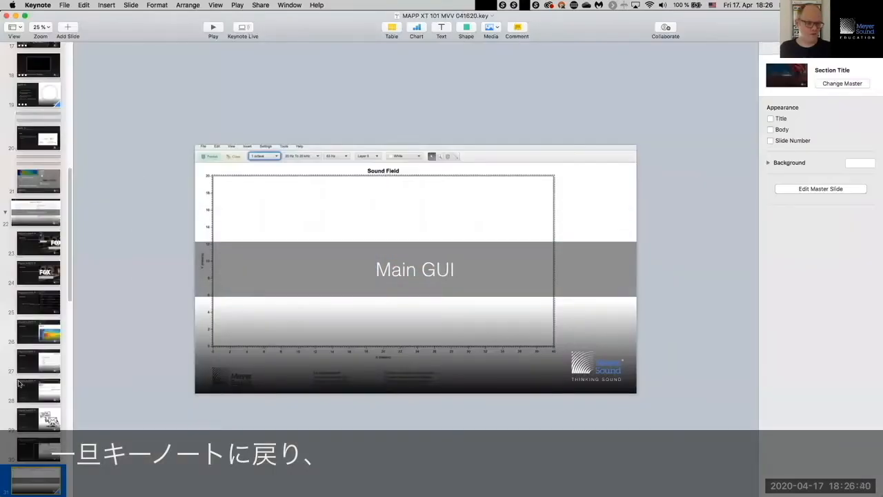
scroll(13, 360, "down", 7)
left_click(29, 457)
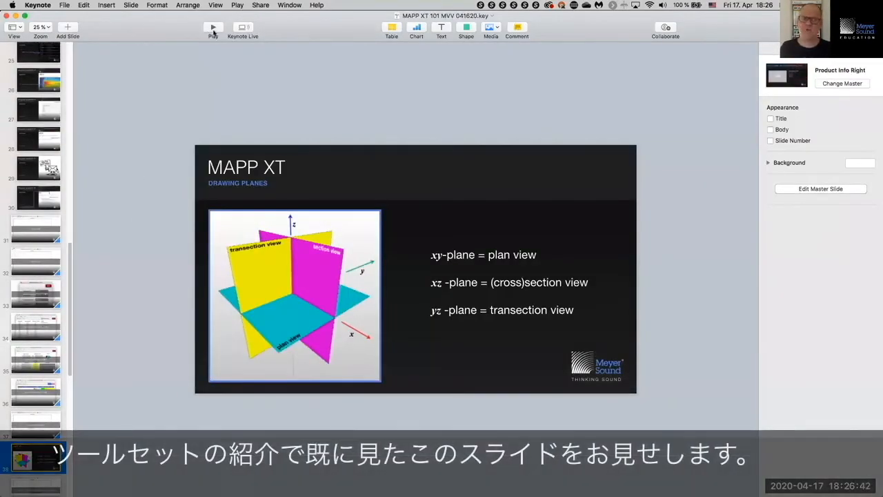
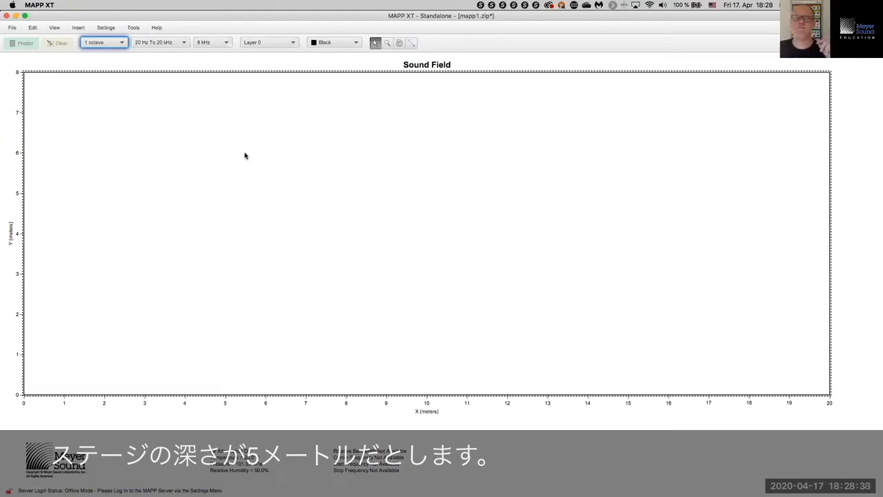
Step: Open the Settings menu over the empty 20 × 8 m sound field
left_click(107, 29)
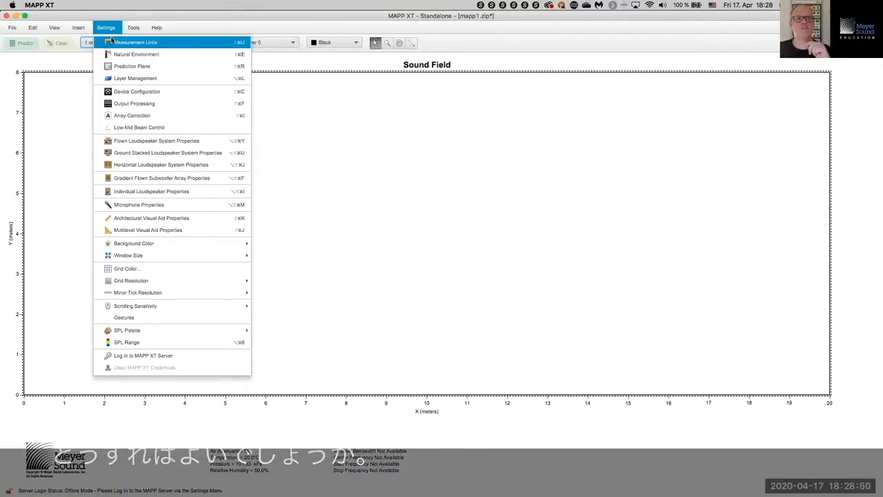
Step: Set the prediction plane's lower-left X to -5 m so the field spans -5 to 15 m
left_click(124, 66)
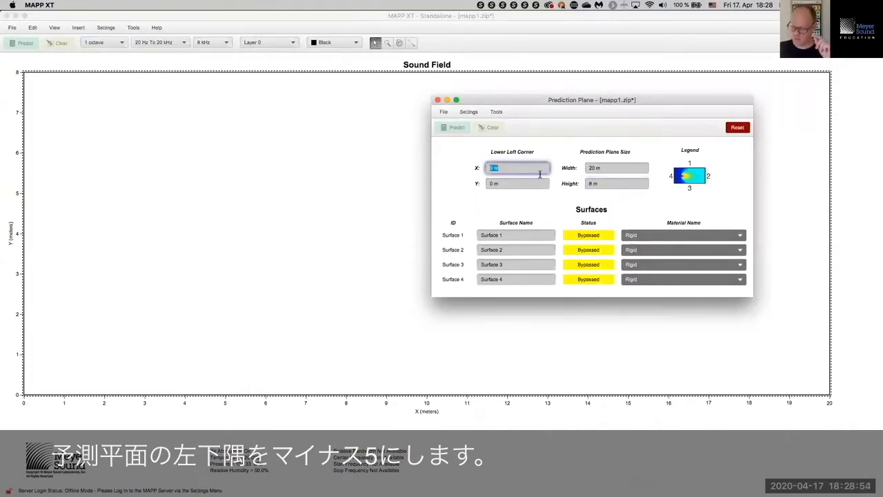
type("-5")
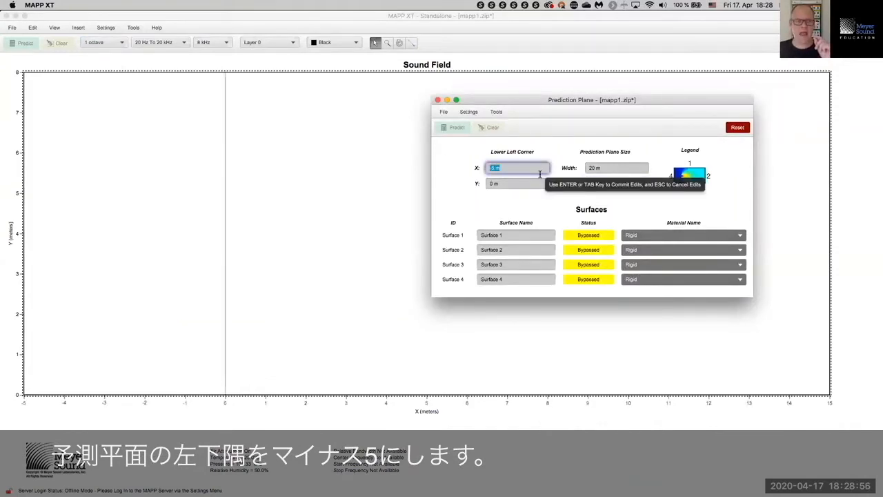
key("Return")
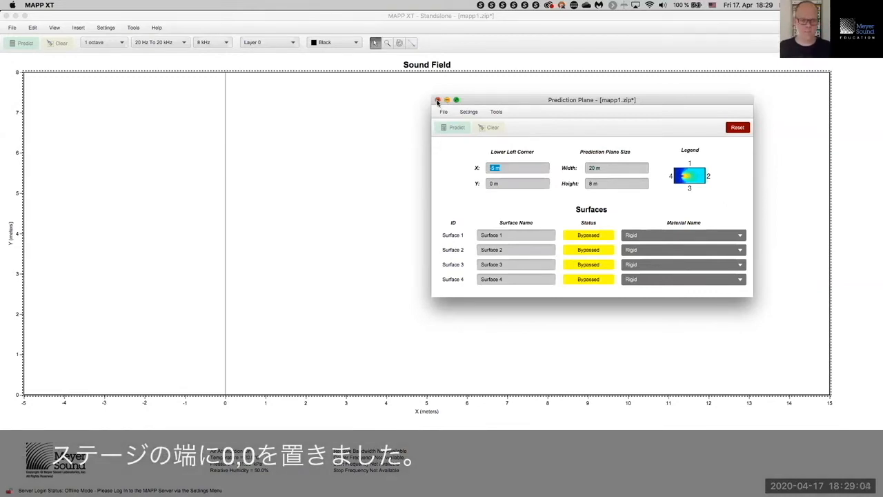
left_click(436, 100)
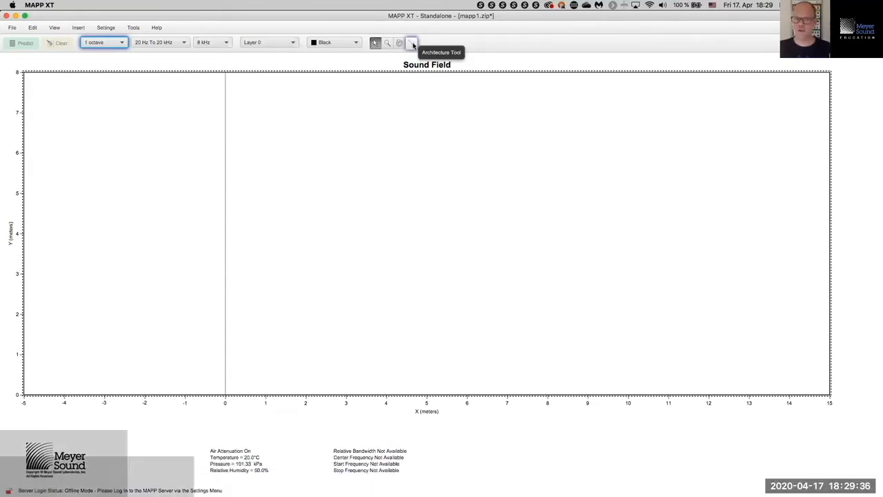
Step: Draw three freehand architectural lines in the upper middle of the sound field
left_click(413, 44)
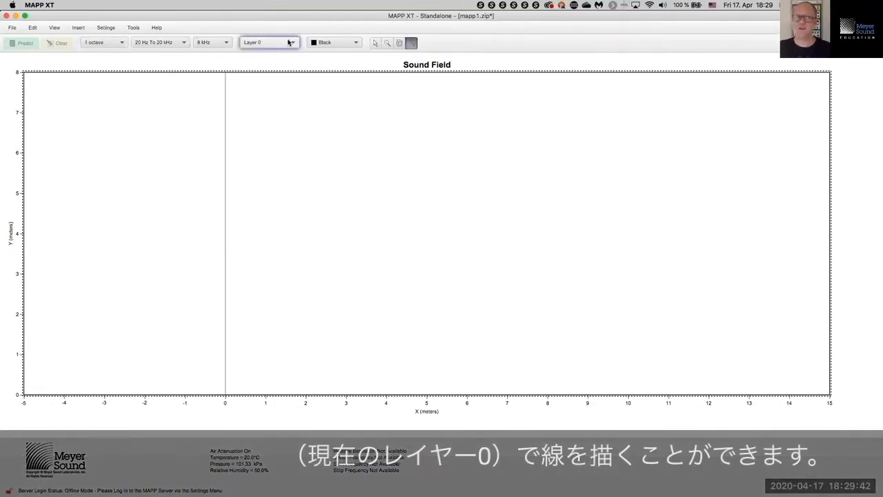
left_click_drag(587, 309, 580, 296)
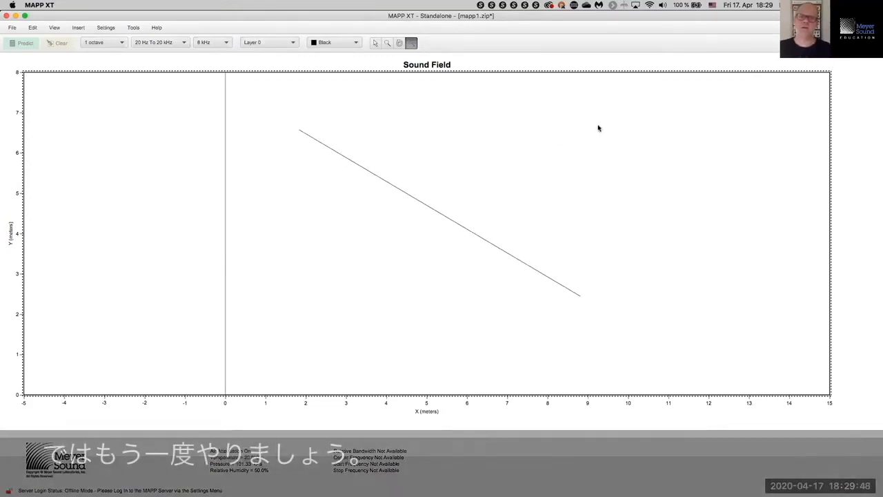
left_click_drag(515, 199, 745, 119)
left_click_drag(459, 129, 566, 140)
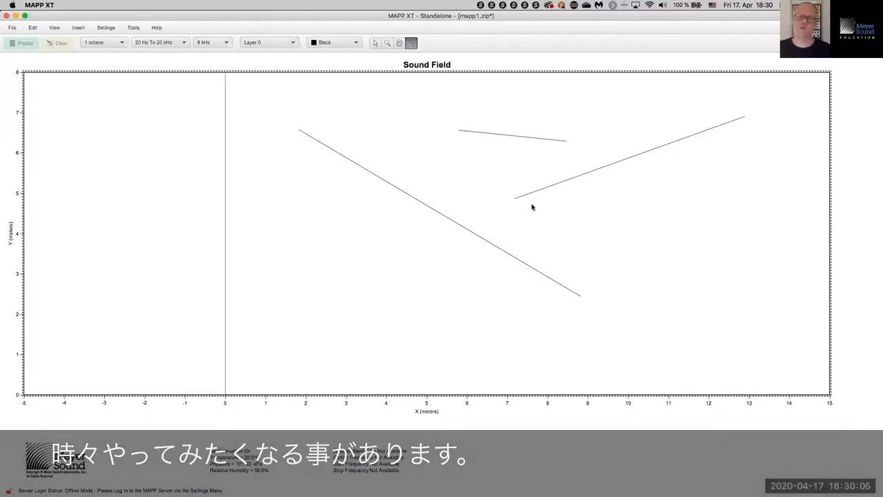
Step: Marquee-select the three drawn lines and delete them
left_click(375, 43)
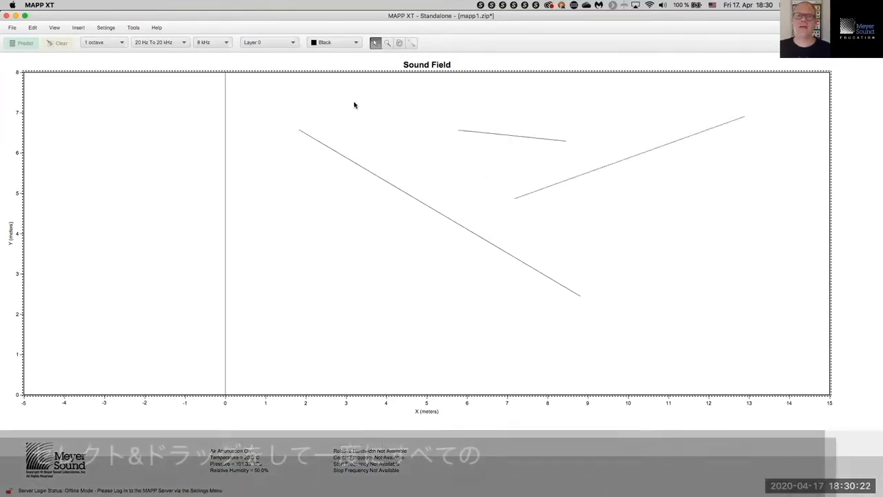
left_click_drag(329, 98, 682, 310)
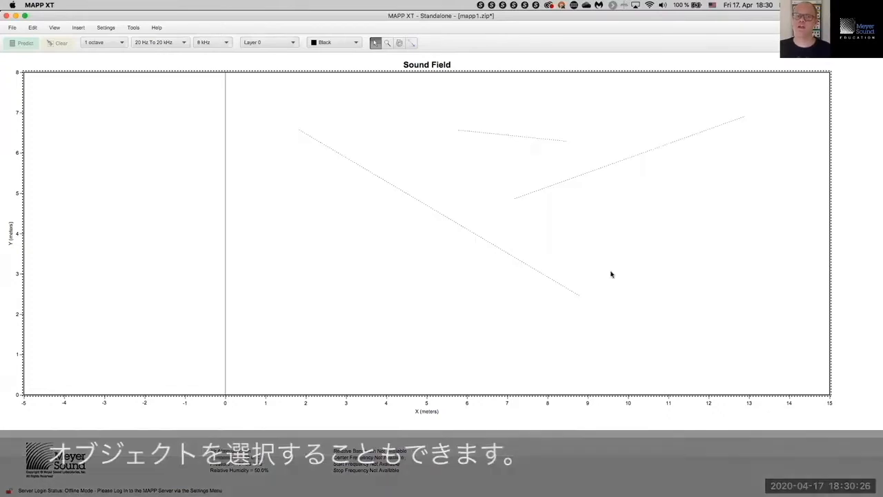
left_click_drag(372, 98, 642, 277)
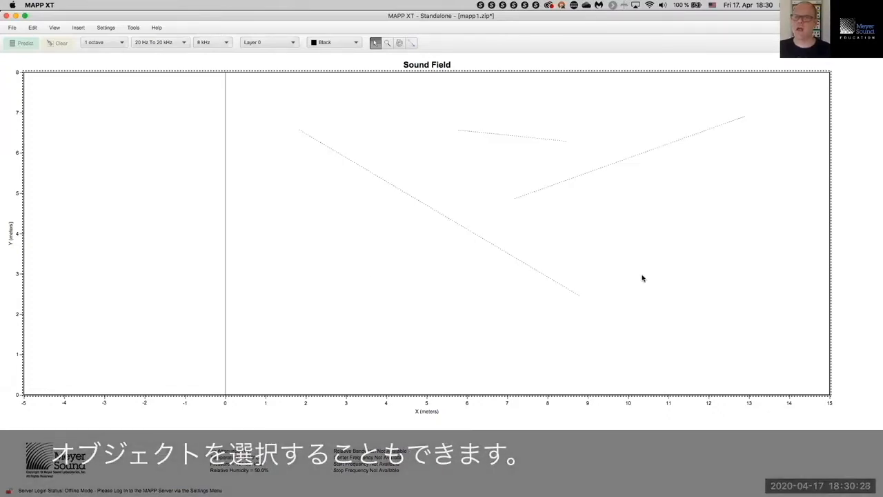
right_click(542, 191)
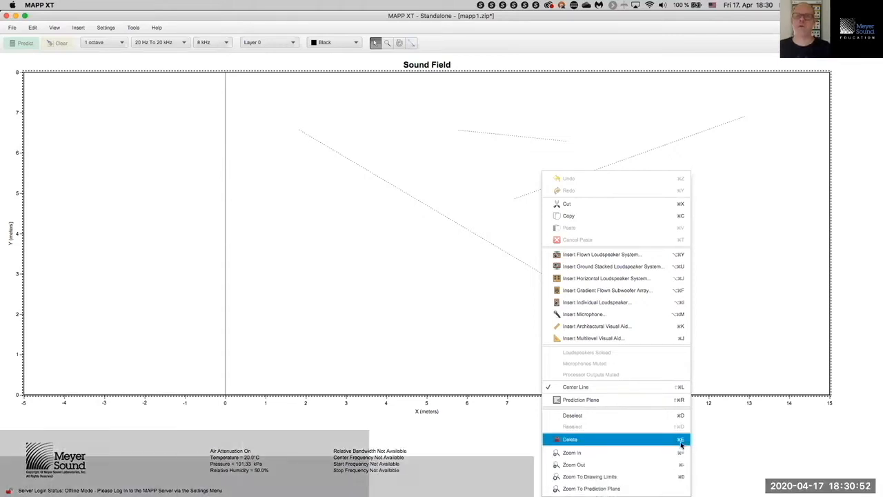
left_click(682, 439)
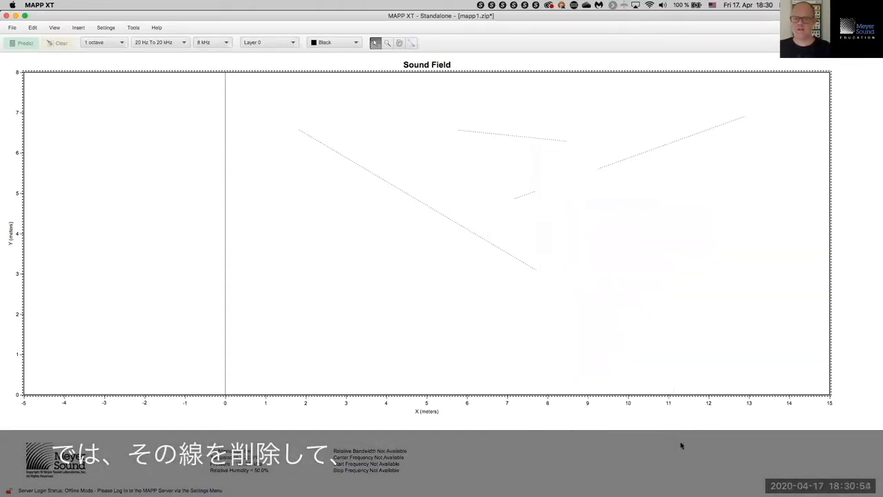
Step: With the Architecture Tool active, start Insert Architectural Visual Aid from the Insert menu
left_click(412, 43)
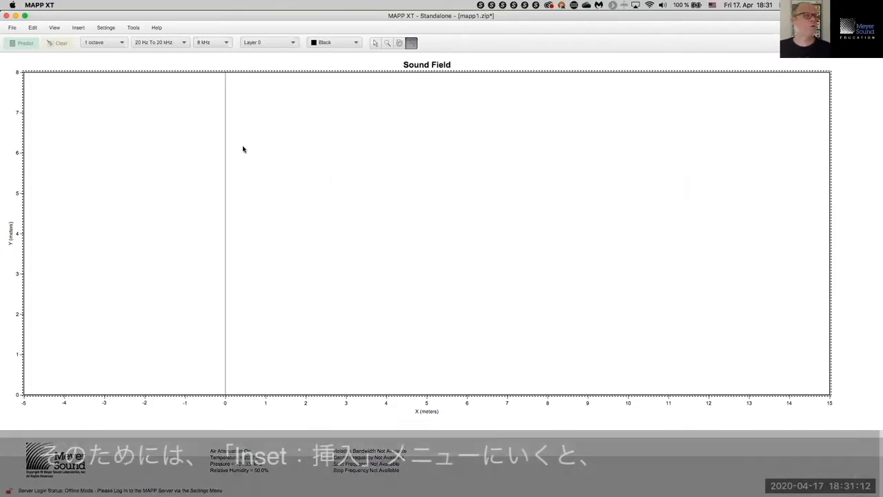
left_click(79, 28)
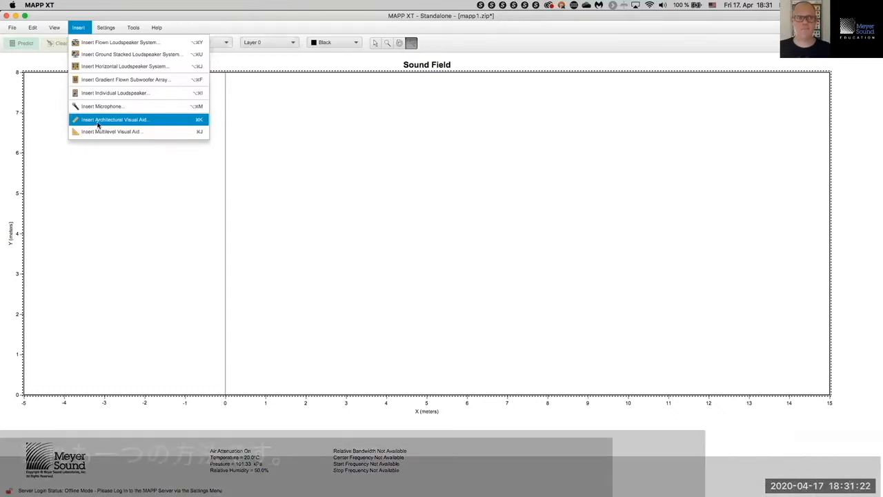
left_click(98, 123)
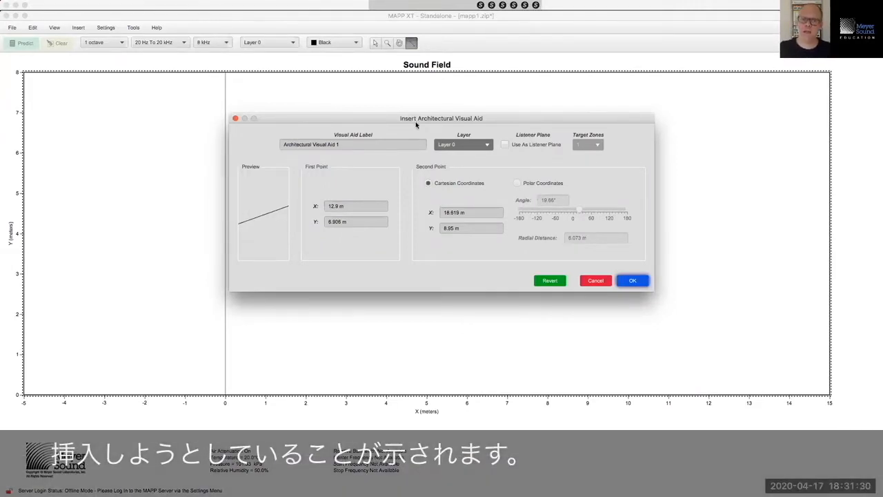
Step: Label the new visual aid 'Stage' and assign it to the Visual Aids layer
left_click(366, 143)
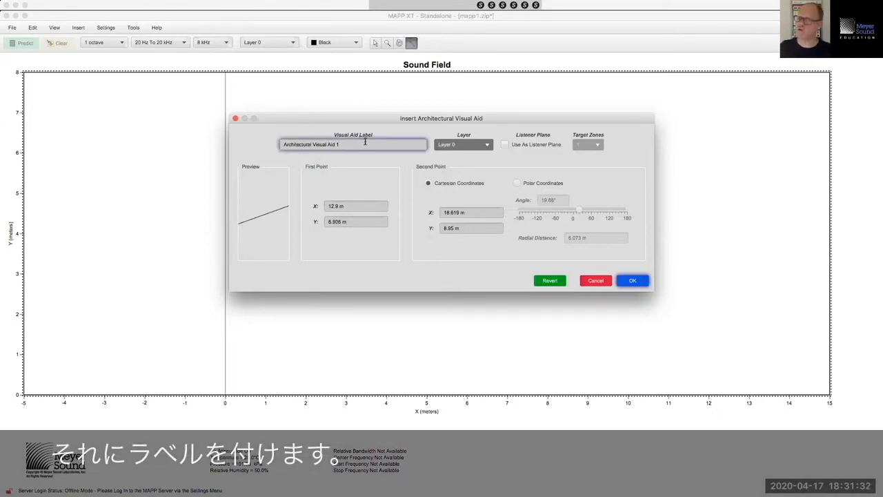
key("super+a")
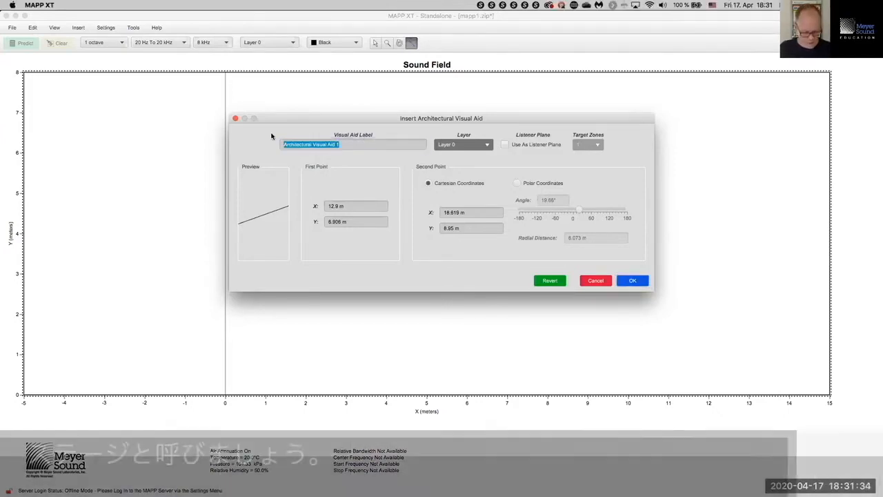
type("Stage")
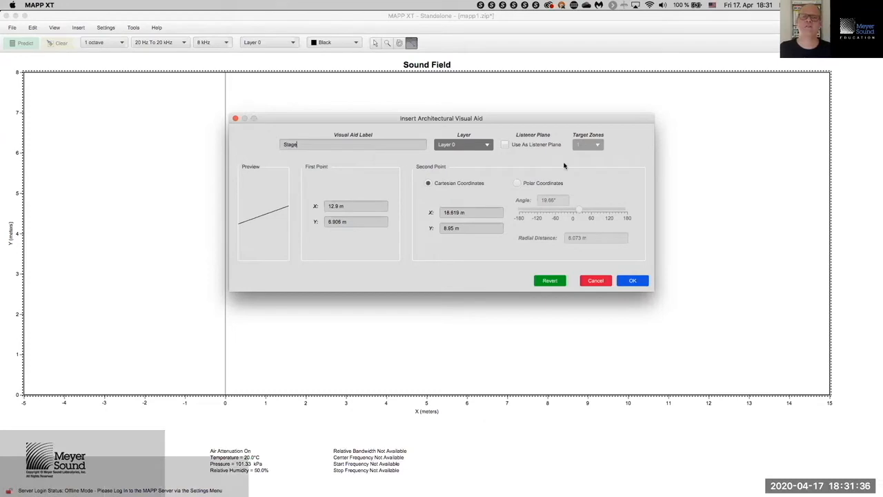
left_click(488, 145)
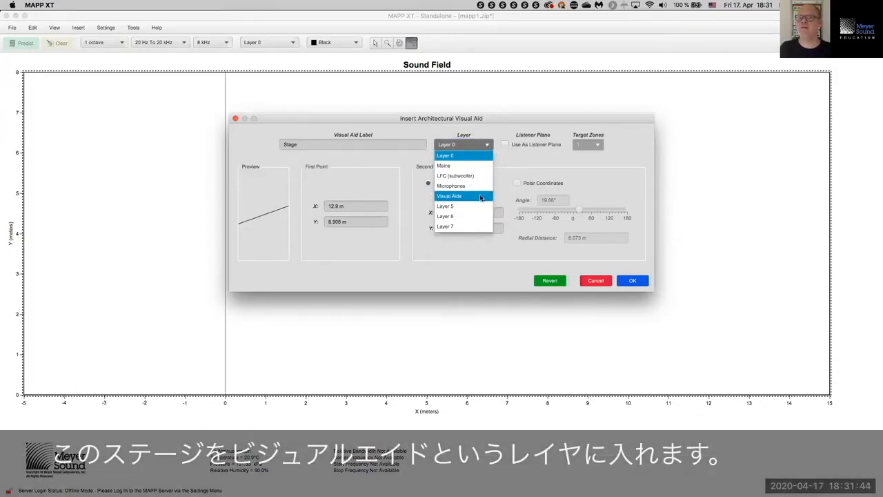
left_click(481, 197)
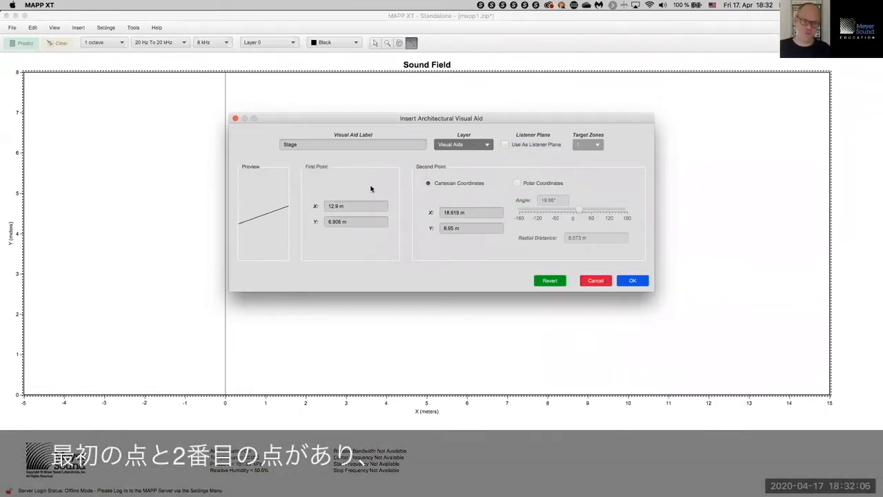
Step: Set its points to (0, 1) m and (-5, 1) m and insert the line
left_click(356, 205)
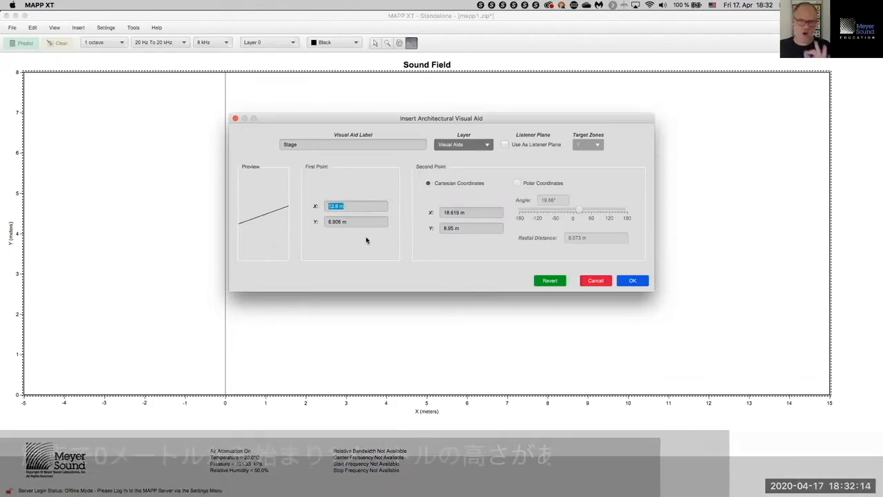
type("0")
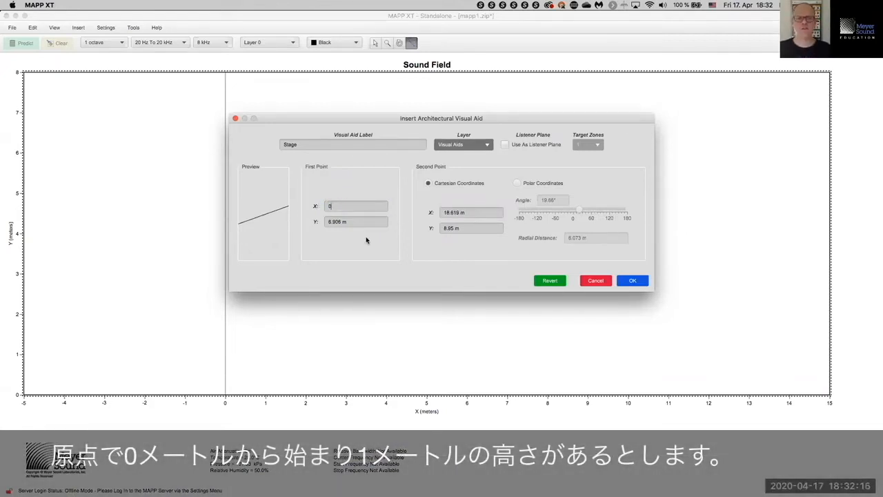
type("1")
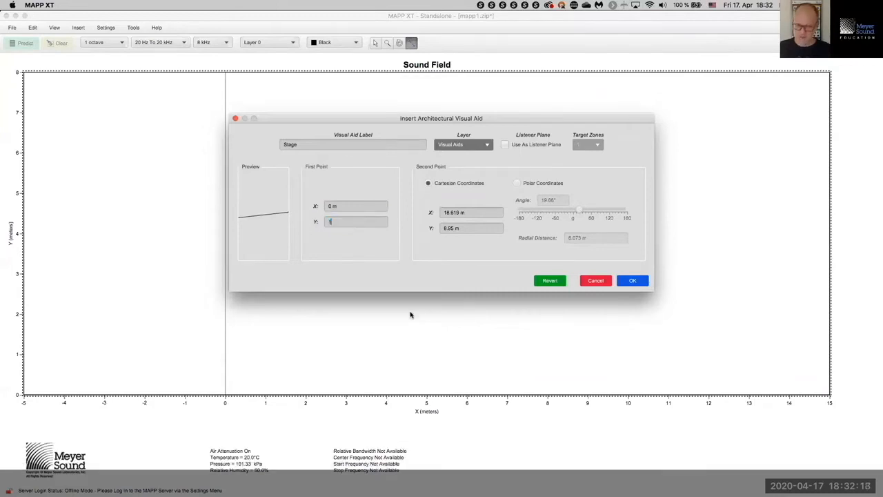
key("Tab")
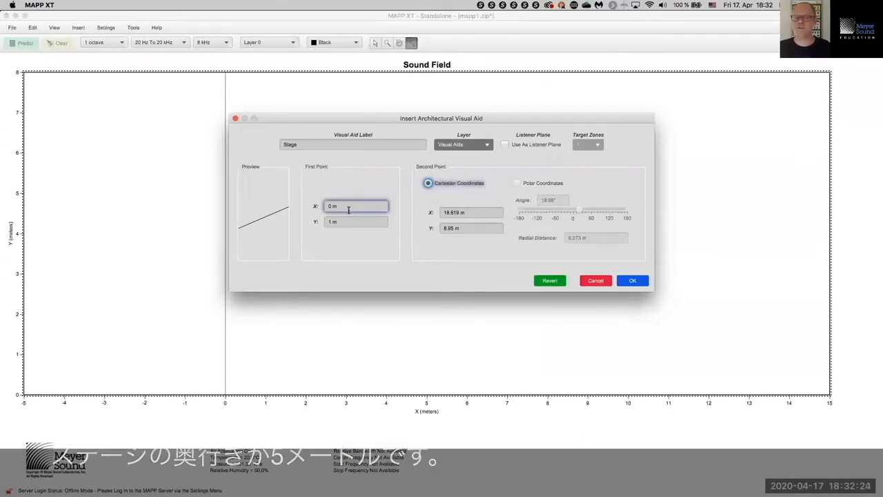
key("Tab")
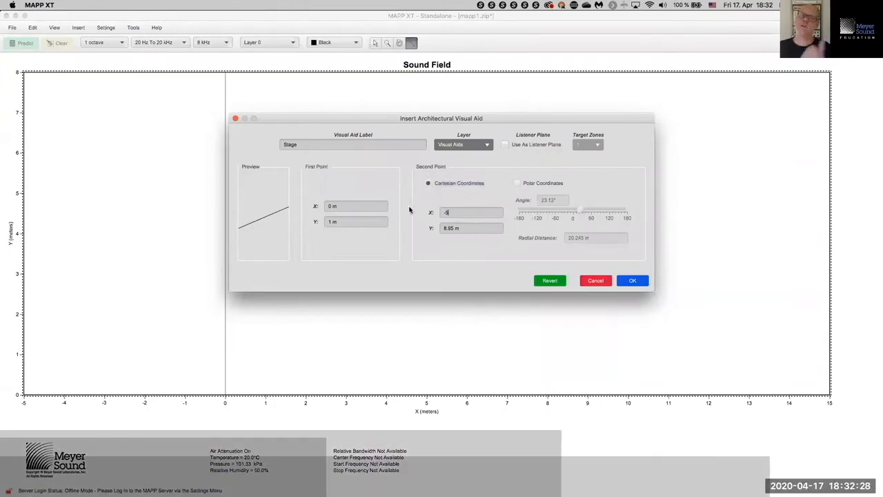
left_click(356, 207)
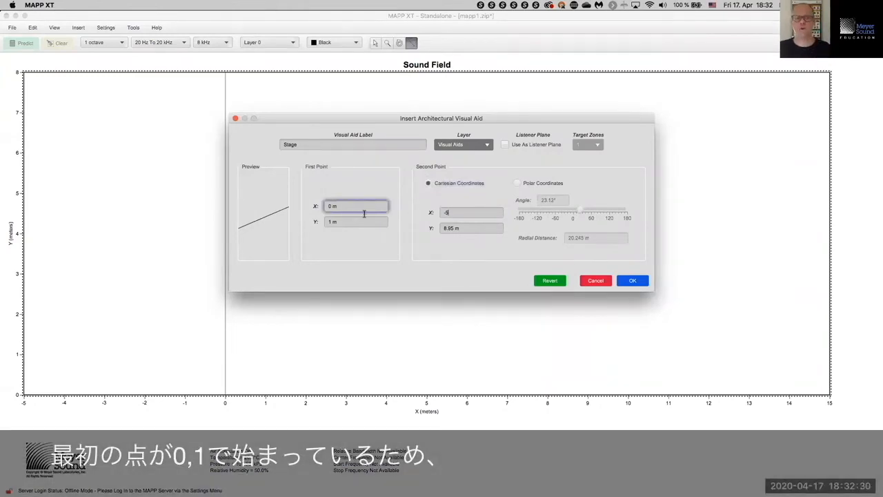
key("Tab")
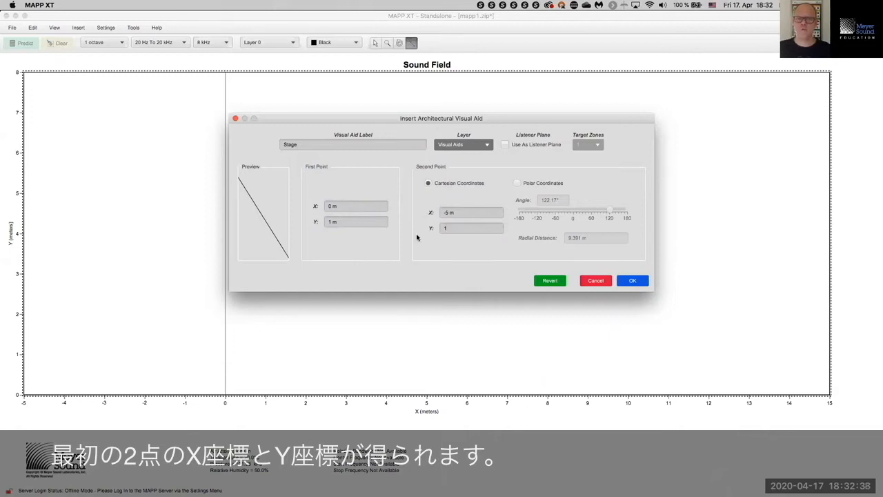
left_click(632, 281)
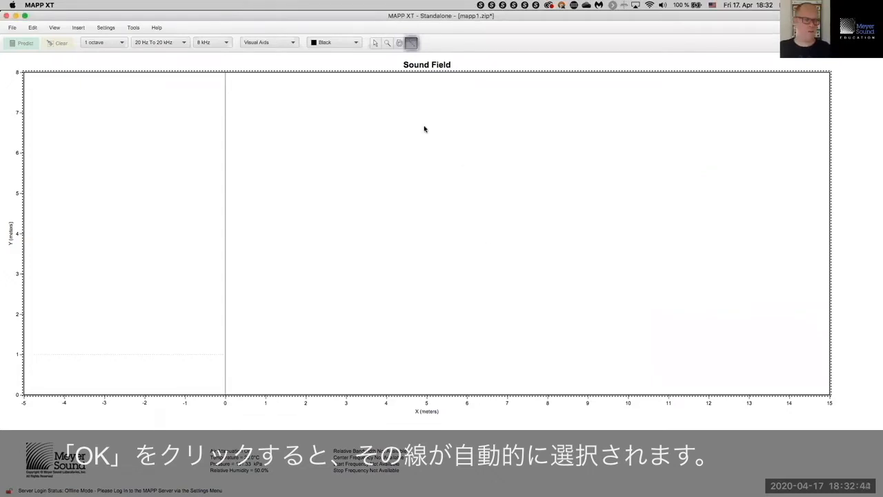
Step: Return to the Select tool and open the Sound Field's context menu
left_click(375, 42)
left_click(373, 123)
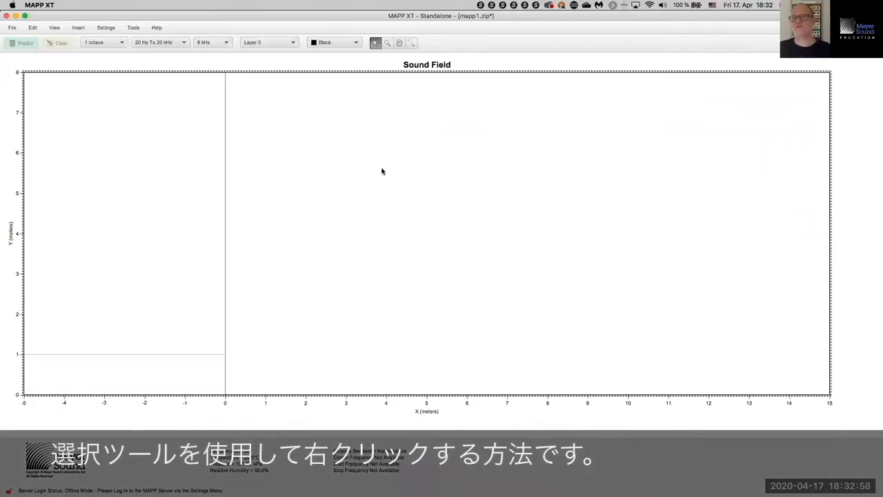
right_click(381, 171)
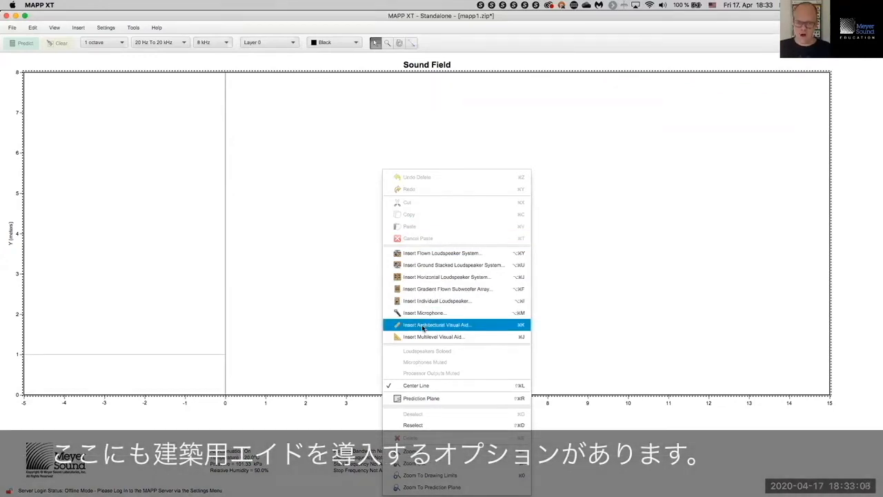
Step: Insert a visual aid from (4, 4) m defined in polar coordinates at 0° and 5 m
left_click(423, 329)
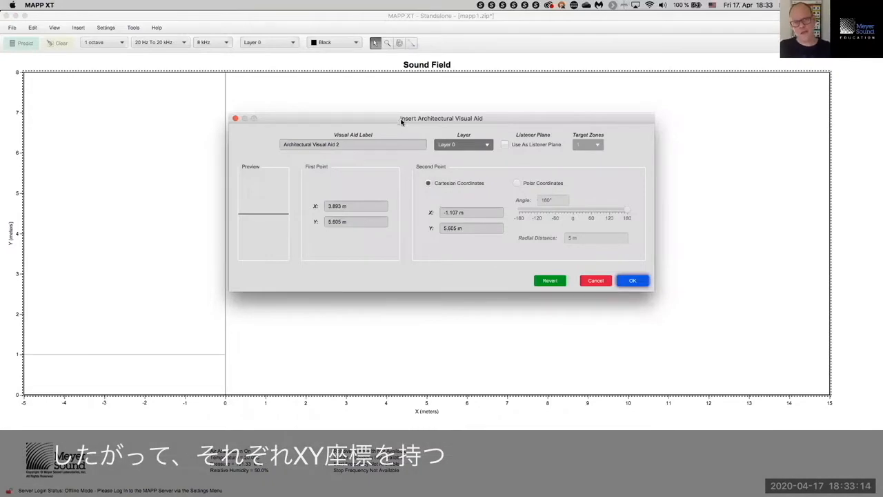
left_click_drag(401, 121, 417, 125)
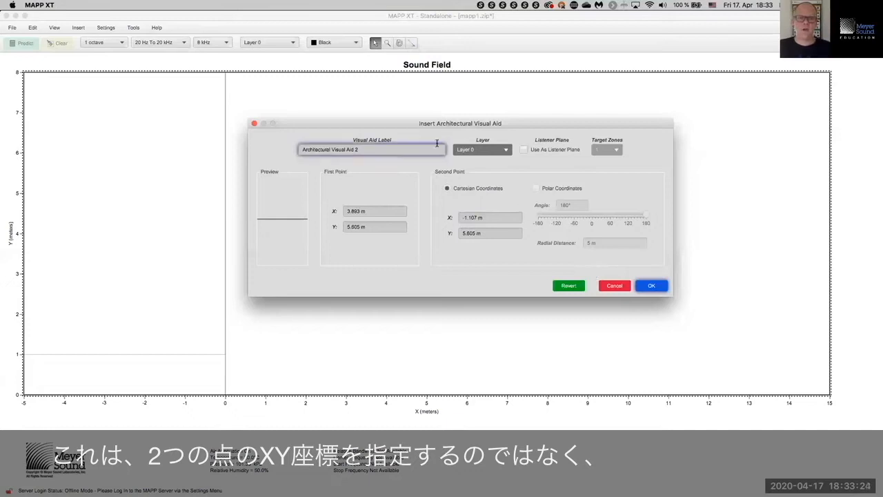
left_click_drag(438, 125, 543, 105)
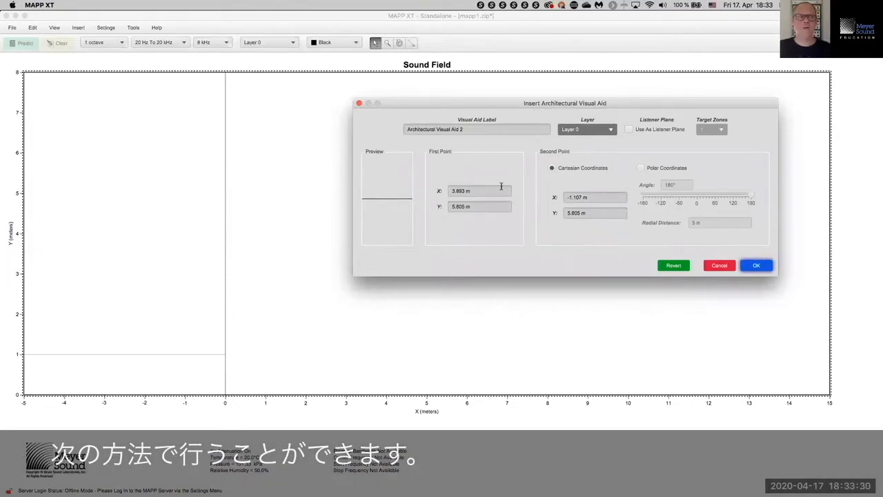
left_click_drag(498, 191, 419, 182)
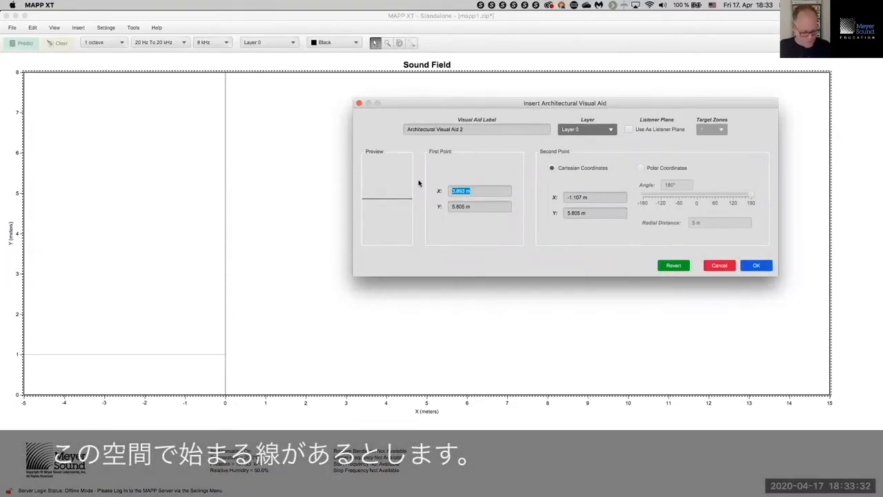
type("4")
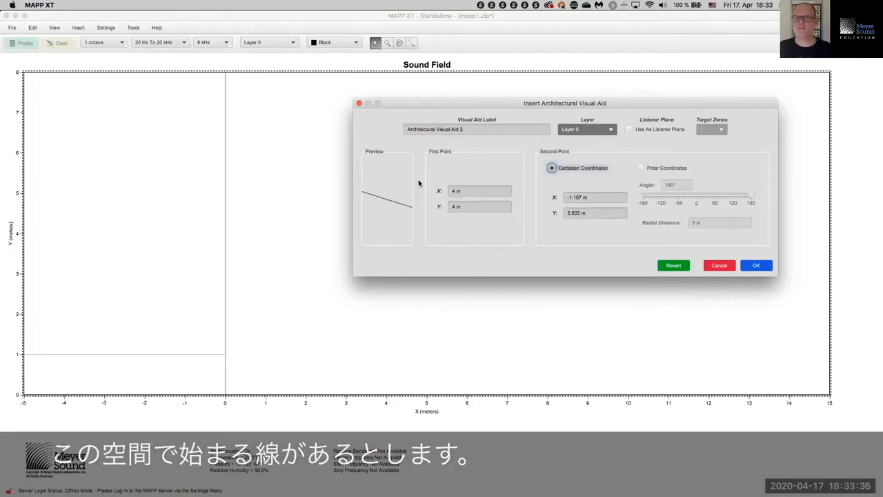
left_click(593, 200)
left_click(599, 216)
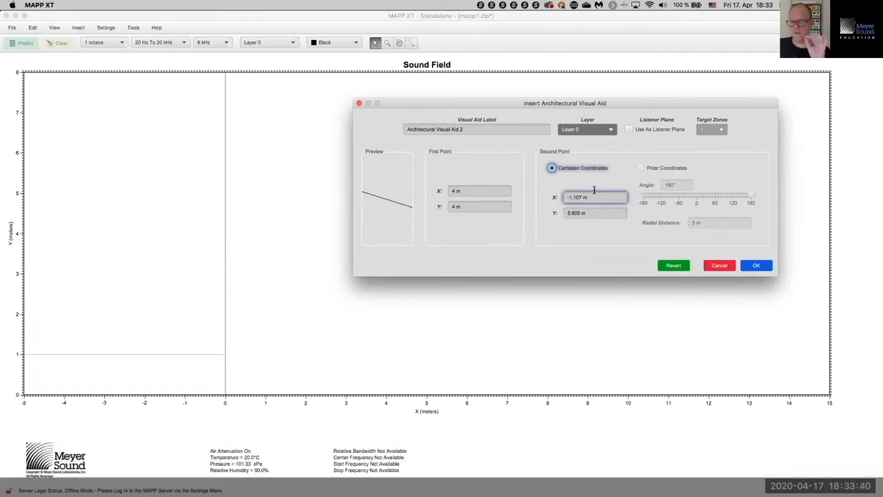
left_click(640, 168)
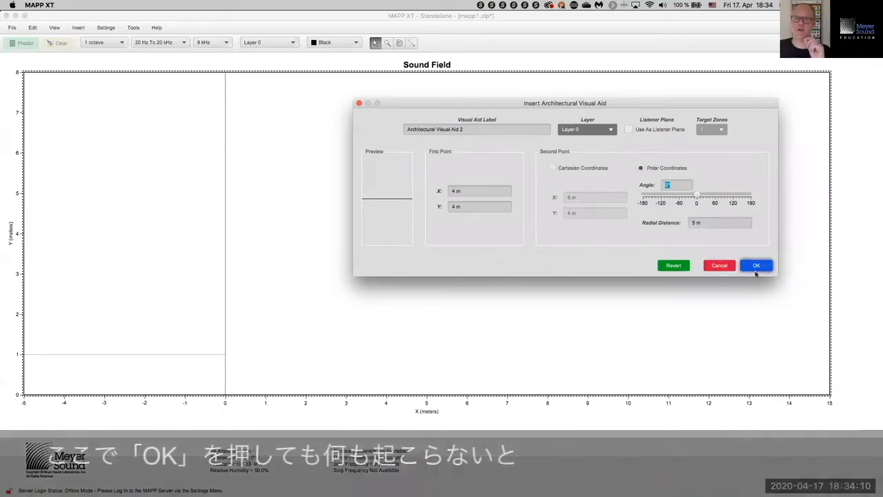
left_click(757, 267)
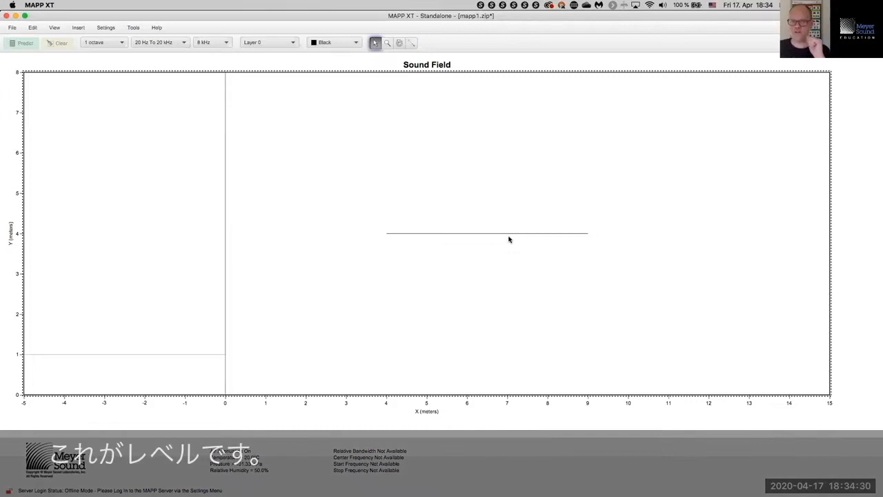
Step: Open the new line's properties and apply a 45° polar angle
left_click_drag(468, 210, 493, 253)
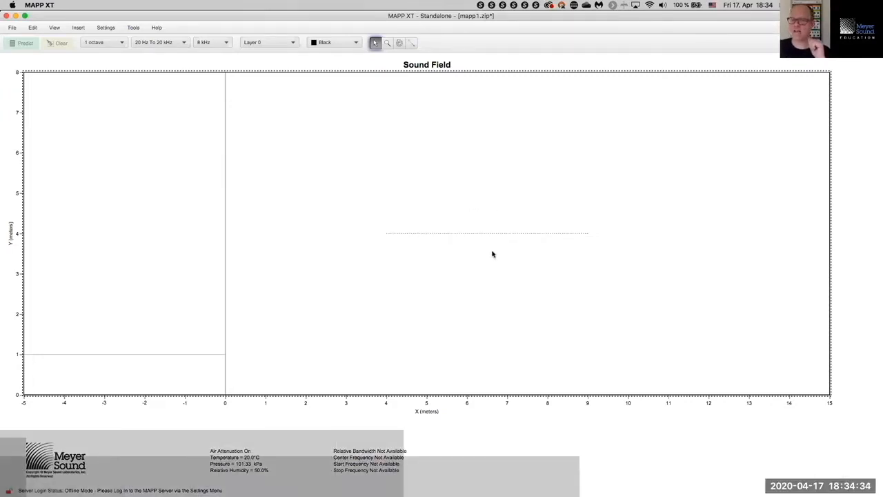
right_click(461, 235)
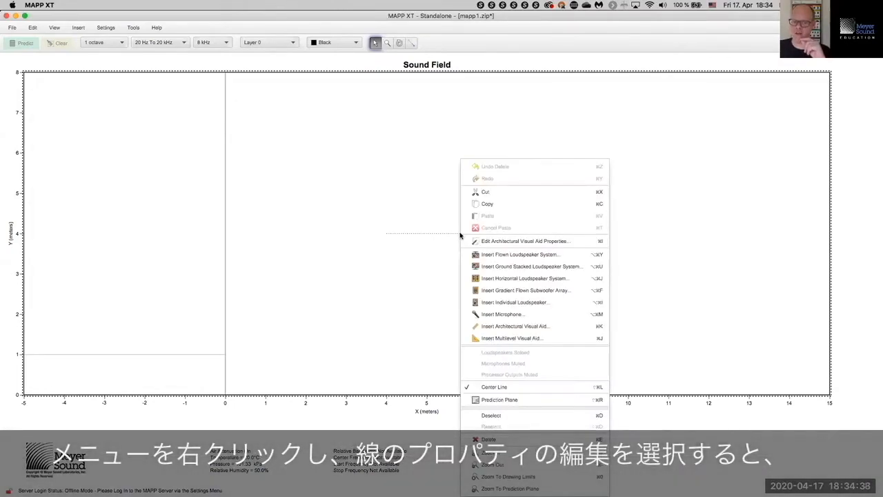
left_click(495, 243)
left_click_drag(494, 115, 153, 92)
left_click(183, 164)
left_click(214, 180)
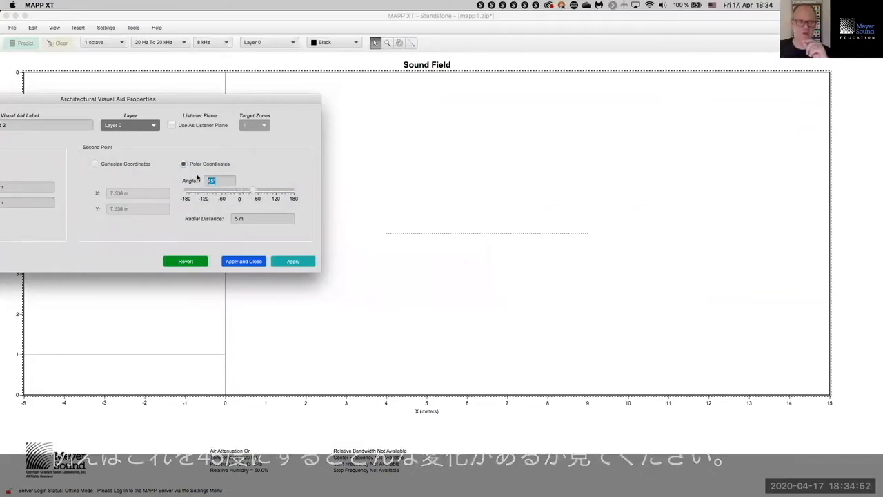
key("Return")
left_click(260, 219)
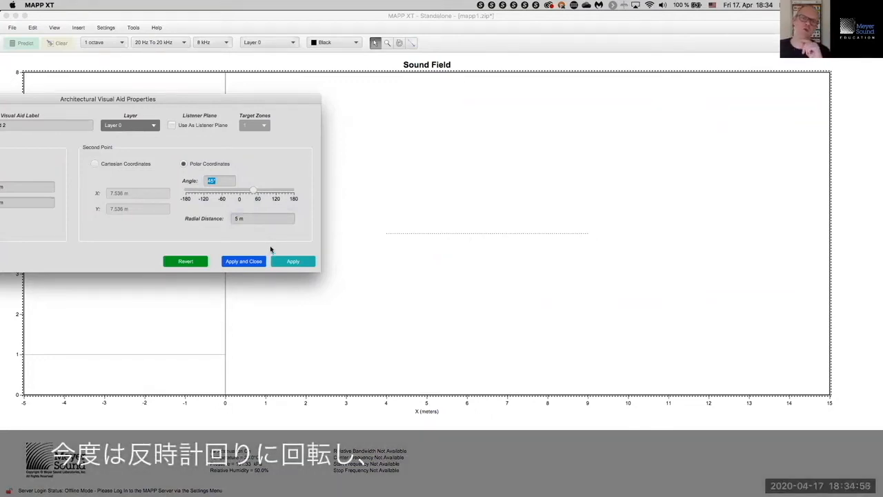
left_click(281, 261)
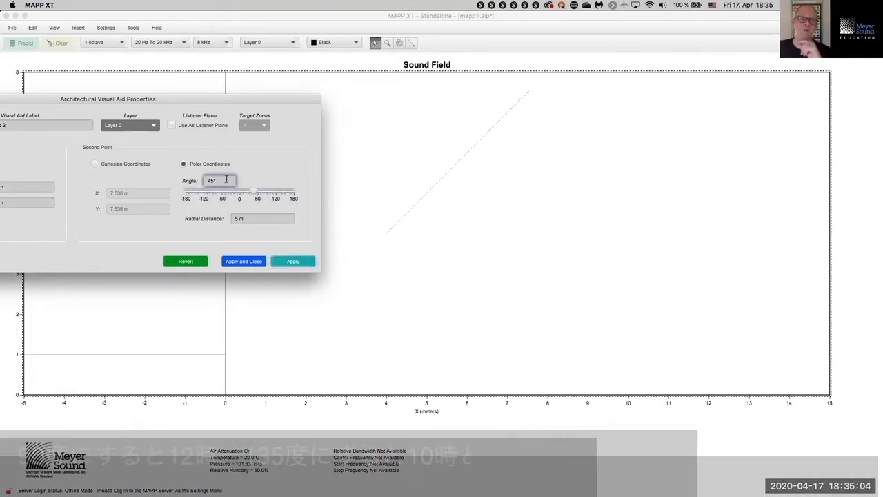
Step: Step the angle through 90° and 135° to 180°, then apply and close
left_click_drag(226, 180, 185, 177)
type("9")
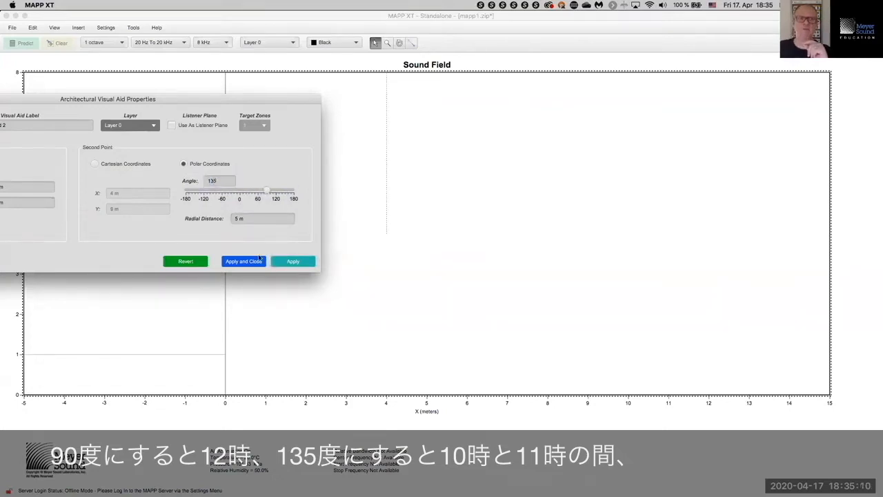
left_click_drag(281, 101, 808, 137)
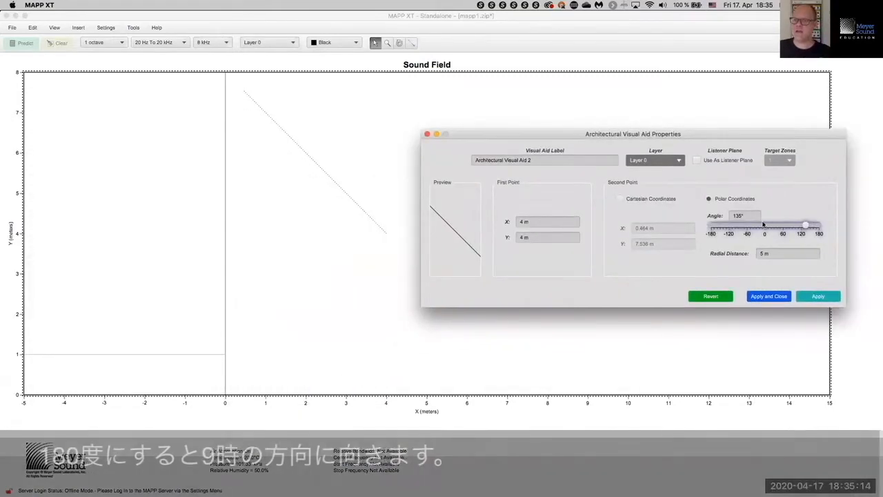
left_click_drag(754, 215, 737, 214)
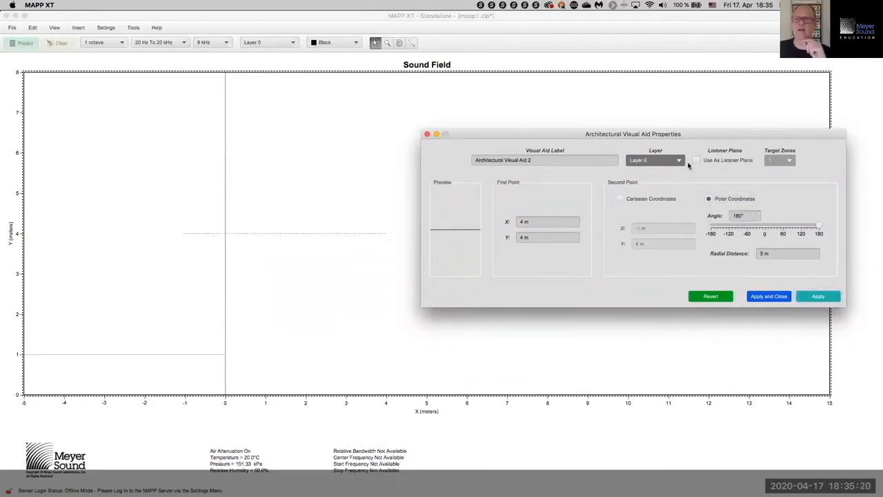
left_click_drag(747, 209, 779, 206)
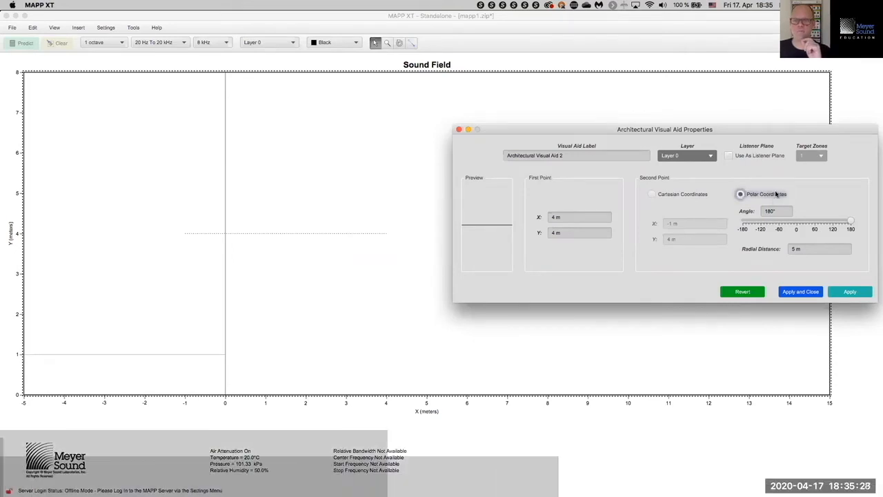
left_click(782, 295)
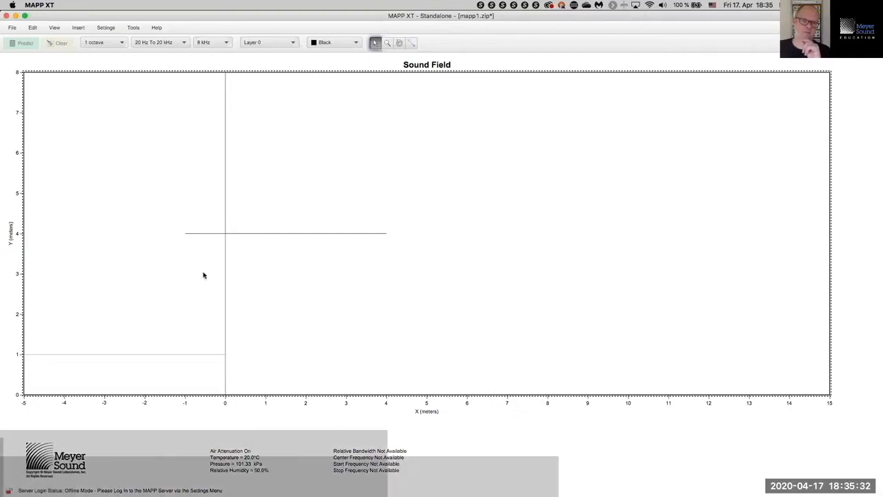
Step: Delete the short line at Y 1 m
left_click_drag(125, 310, 158, 372)
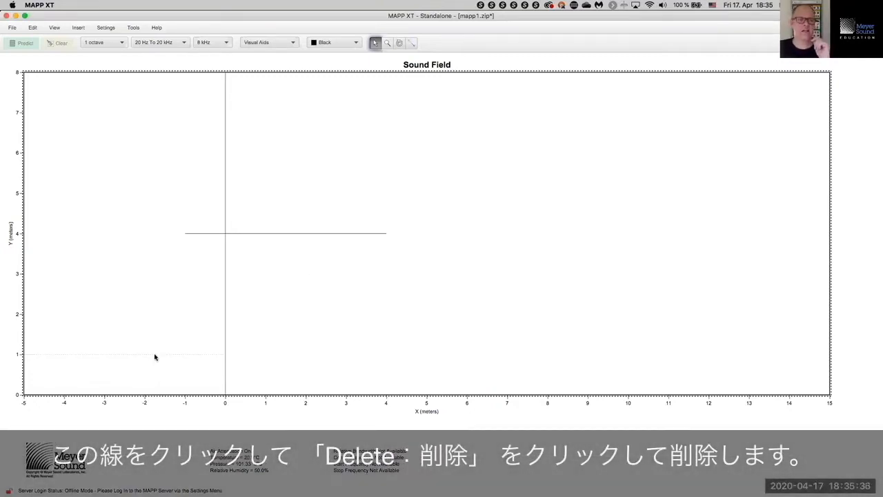
right_click(155, 357)
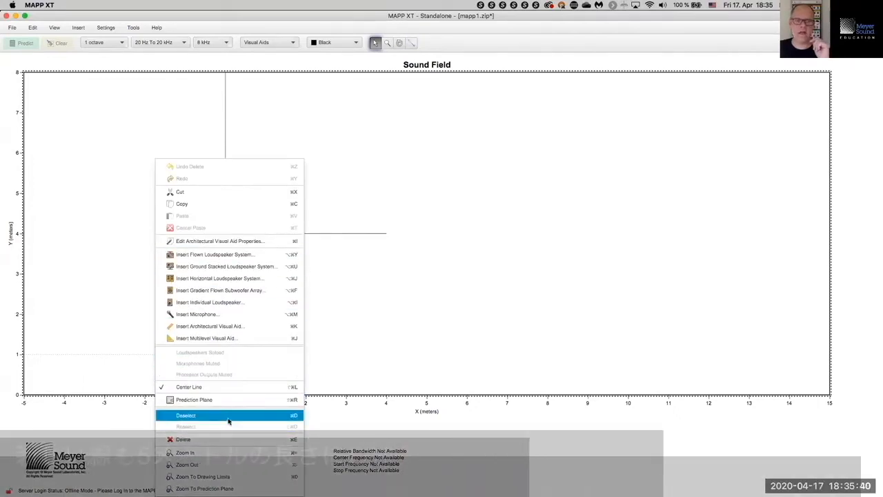
left_click(221, 441)
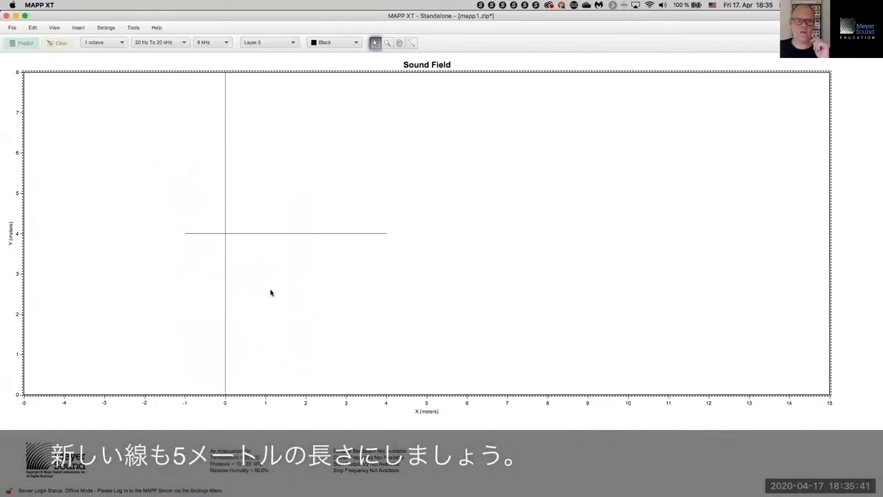
Step: Move the remaining 5 m, 180° line's first point to (0, 1) m
right_click(301, 236)
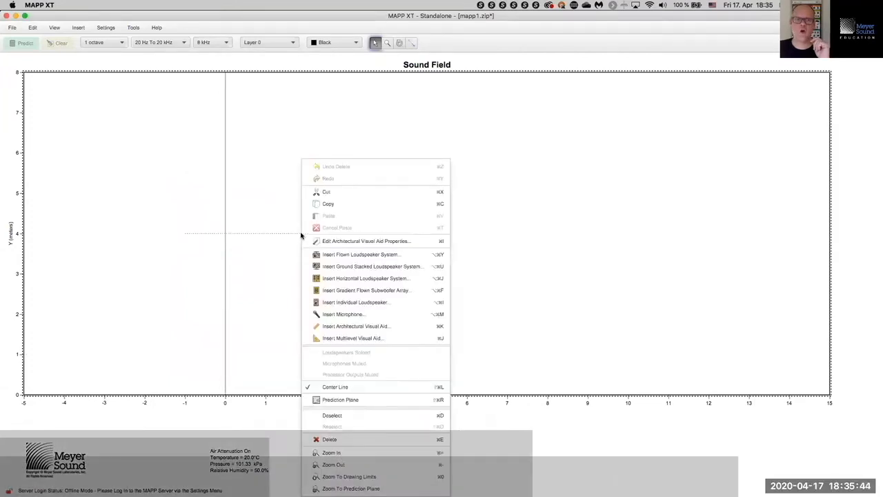
left_click(385, 245)
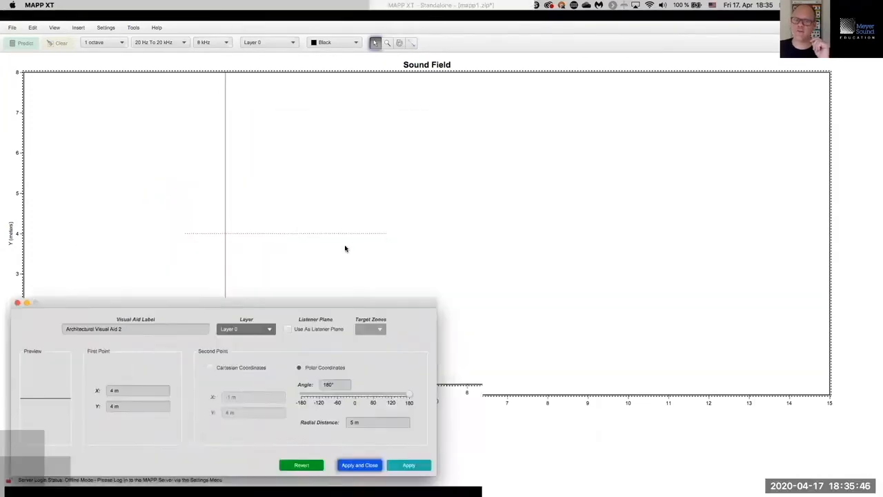
left_click_drag(401, 316, 753, 98)
left_click(754, 223)
left_click(735, 185)
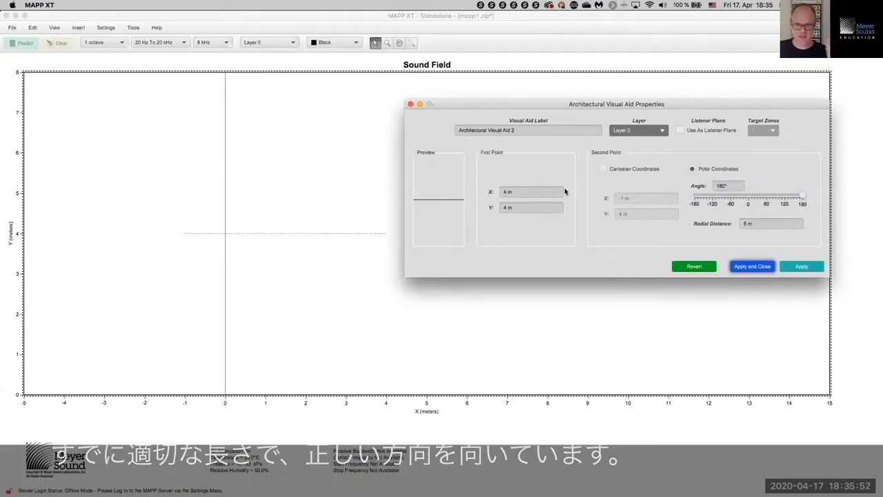
left_click(542, 191)
left_click_drag(543, 191, 494, 190)
type("0")
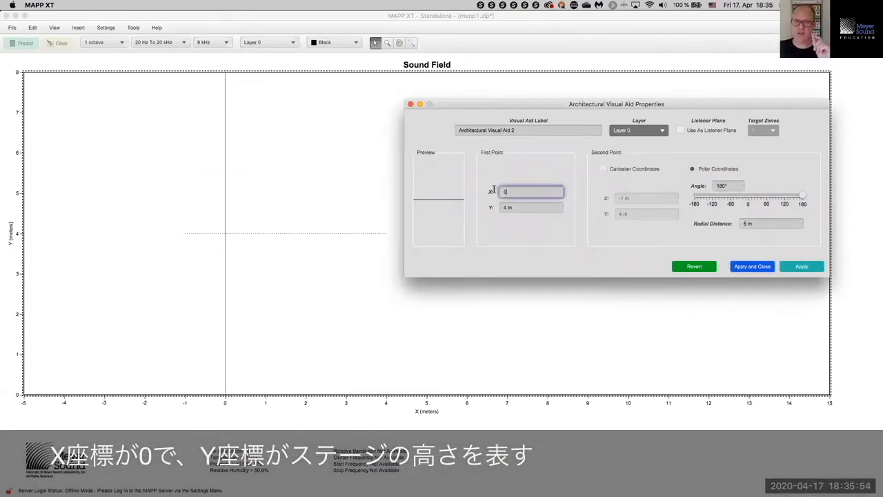
left_click(520, 207)
left_click_drag(490, 216, 466, 204)
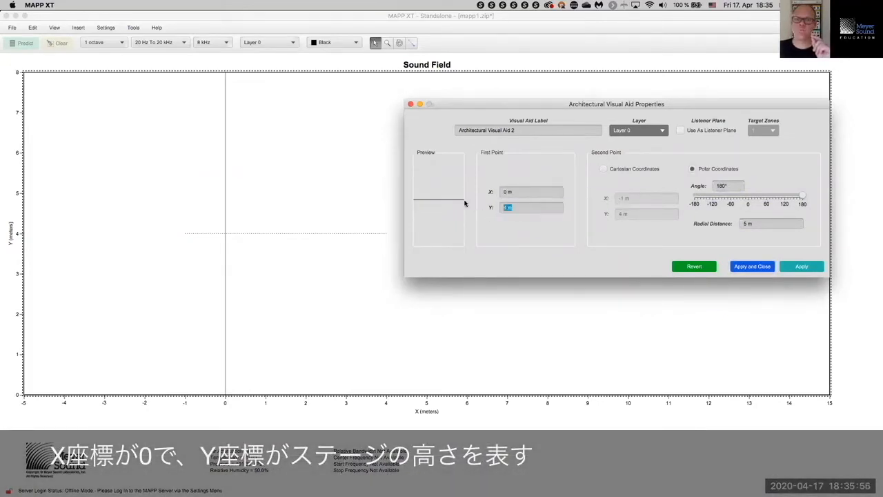
type("1")
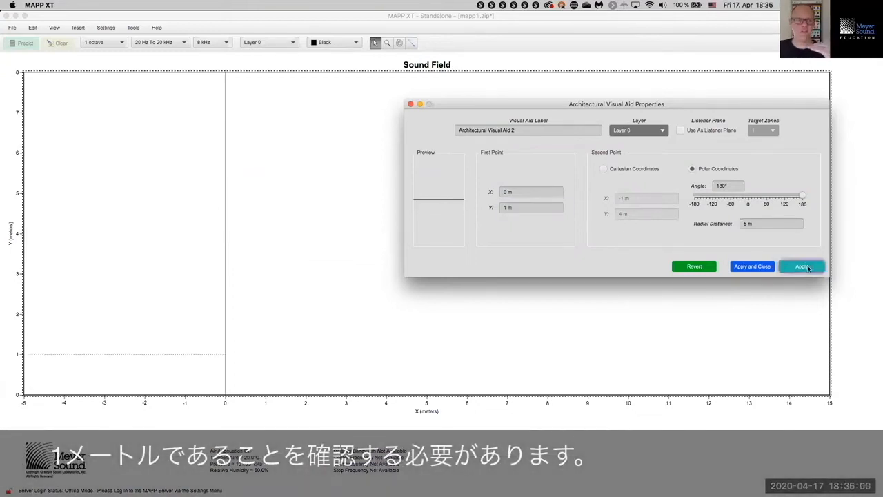
left_click(754, 268)
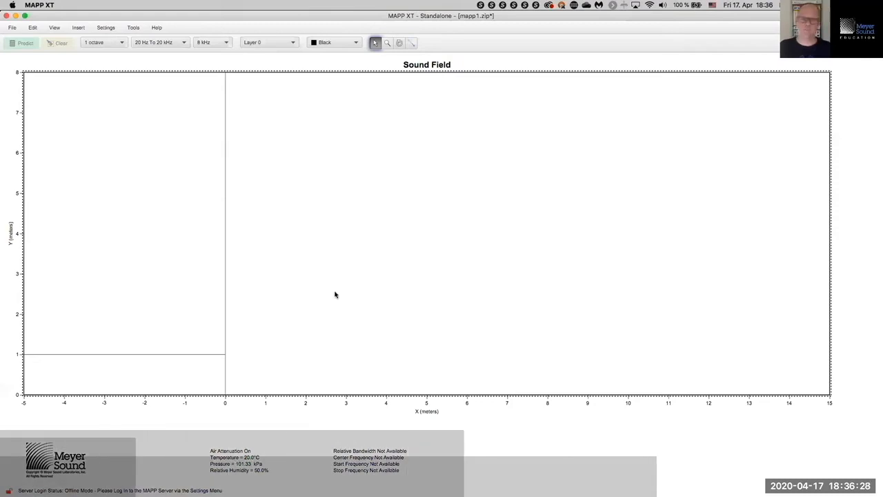
Step: Draw a rough horizontal line across the Sound Field with the Line tool
left_click(411, 42)
left_click_drag(304, 334, 485, 349)
left_click_drag(728, 330, 787, 338)
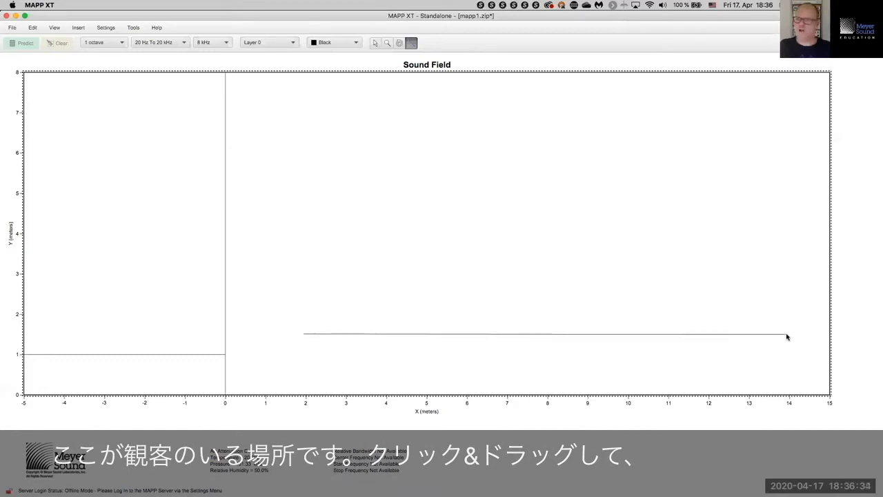
Step: Select the new line and open its Architectural Visual Aid properties
left_click(376, 42)
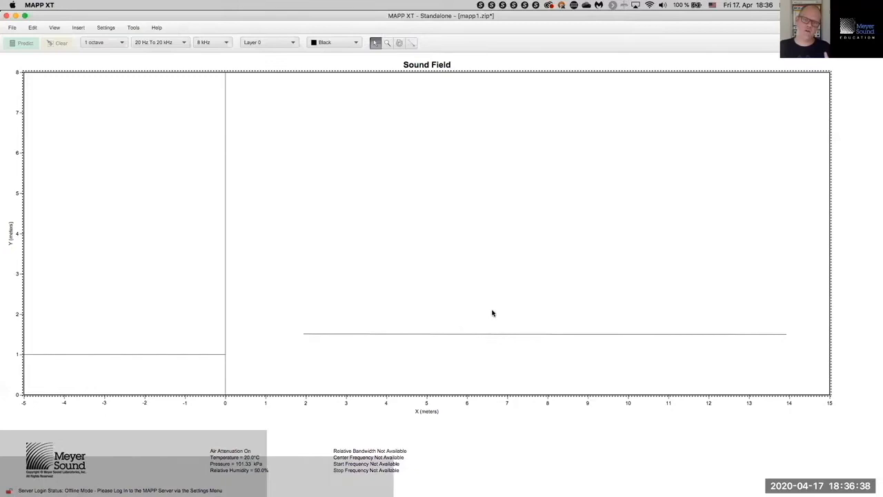
left_click(498, 334)
left_click(500, 335)
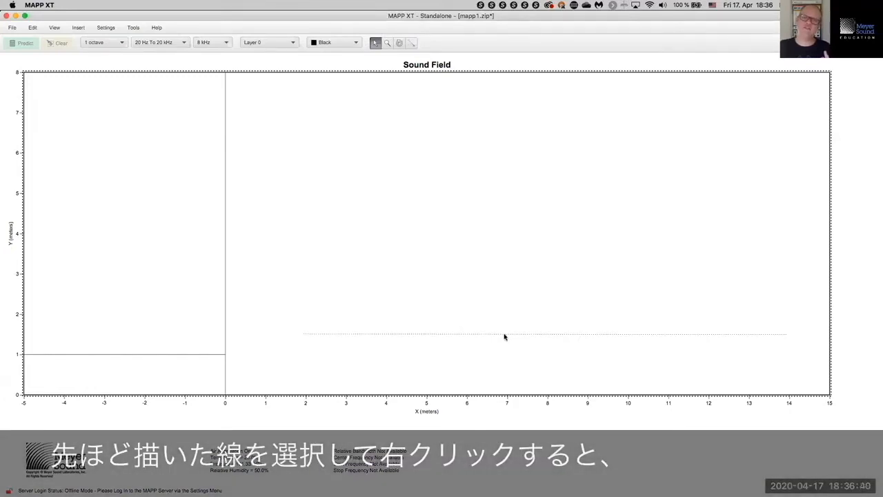
right_click(504, 337)
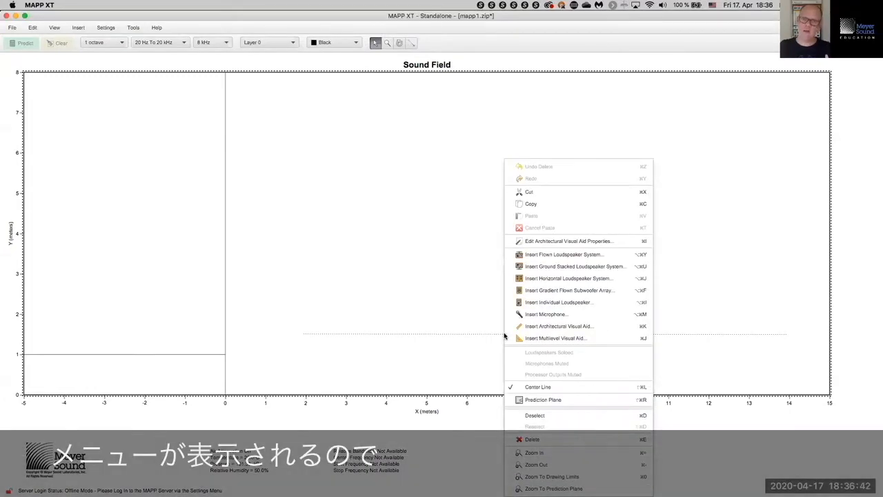
left_click(547, 245)
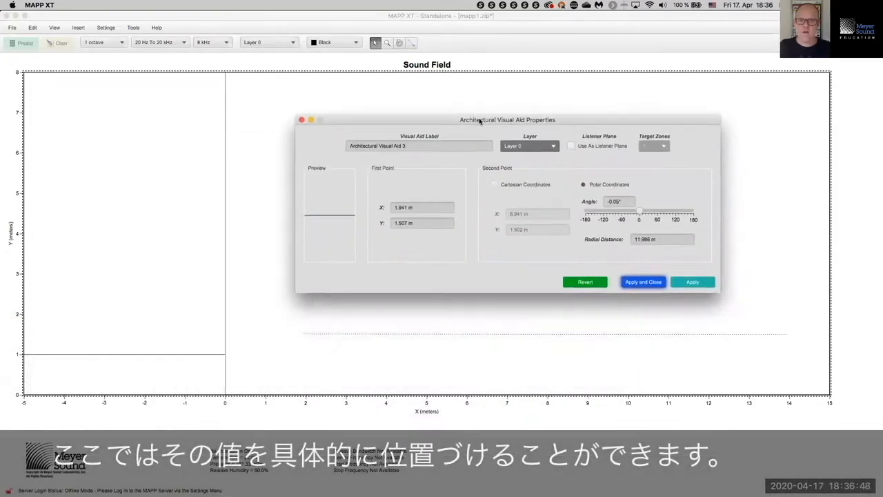
Step: Enter the first point as X 2 m, Y 1.7 m and the second point's X as 14 m
left_click(411, 222)
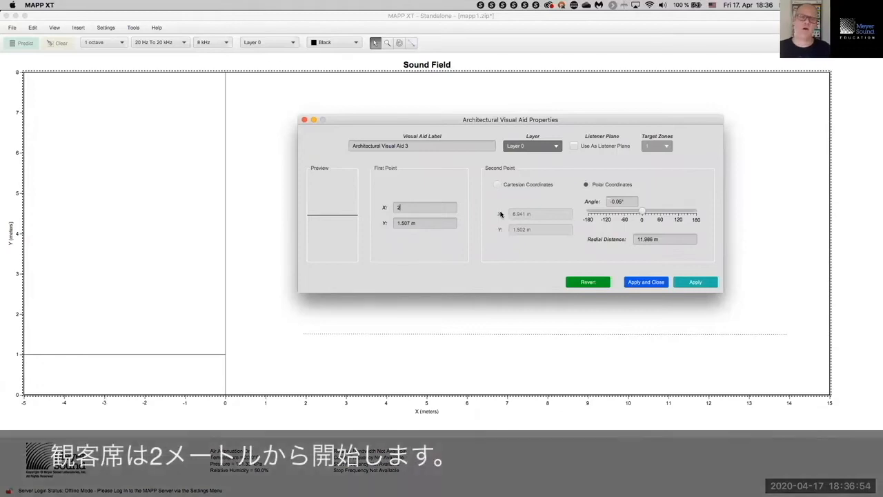
key("Tab")
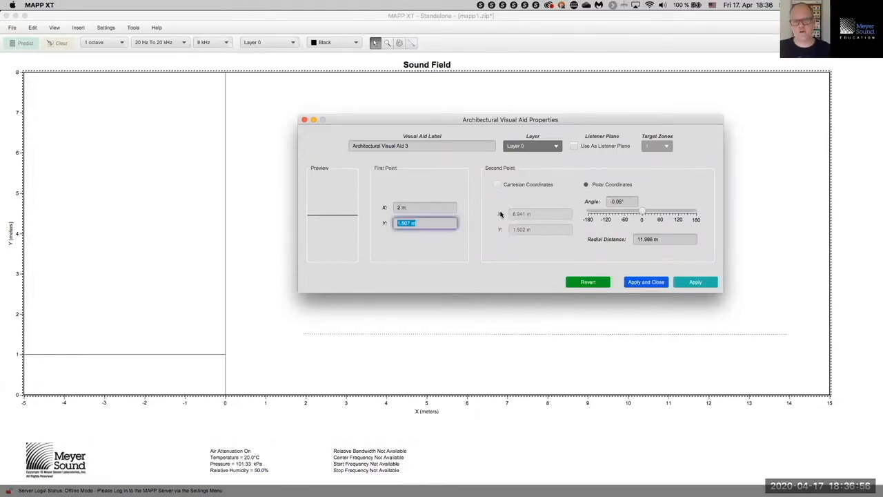
type("1.7")
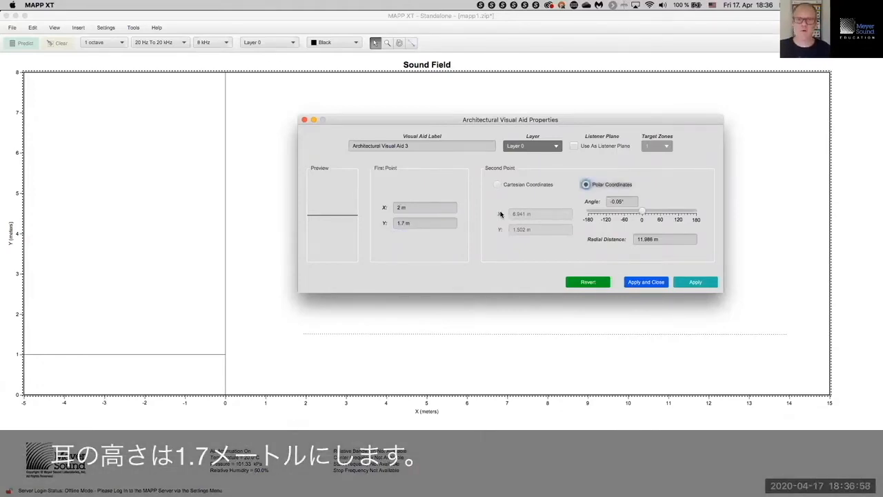
left_click(497, 184)
left_click(542, 215)
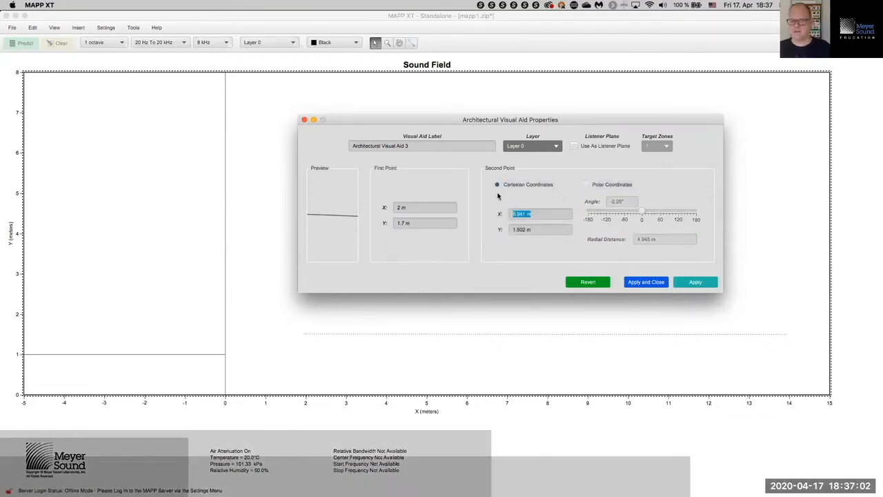
type("14")
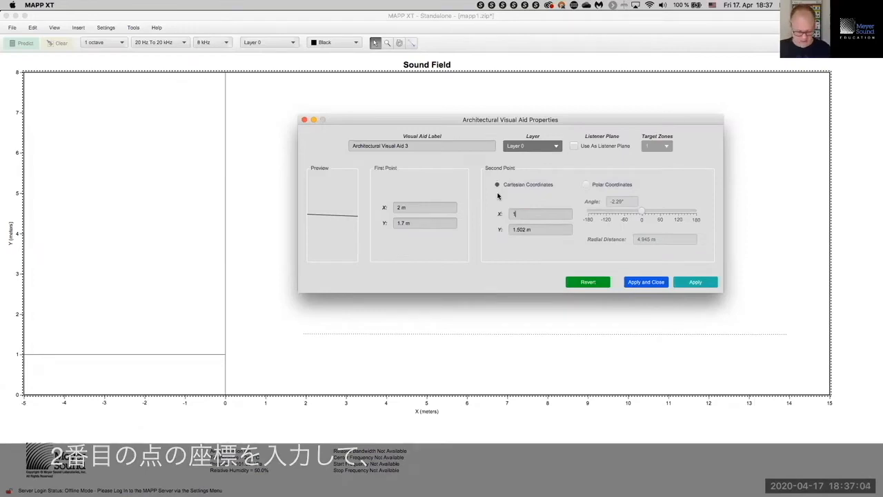
key("Tab")
type("1")
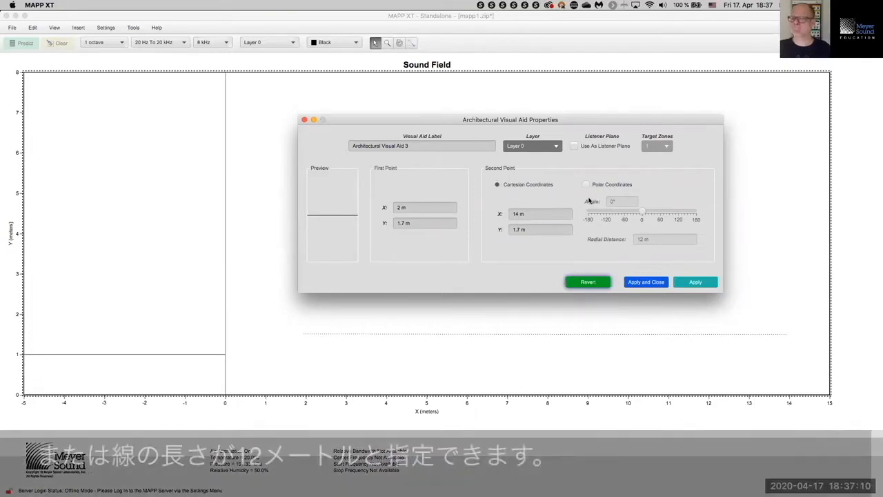
Step: Give the second point a 12 m distance, apply the changes, and reselect the line
left_click(587, 185)
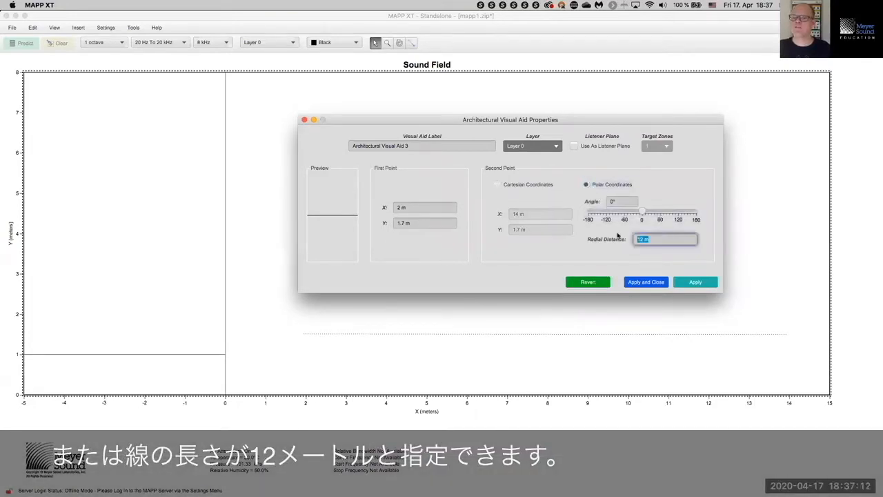
type("12")
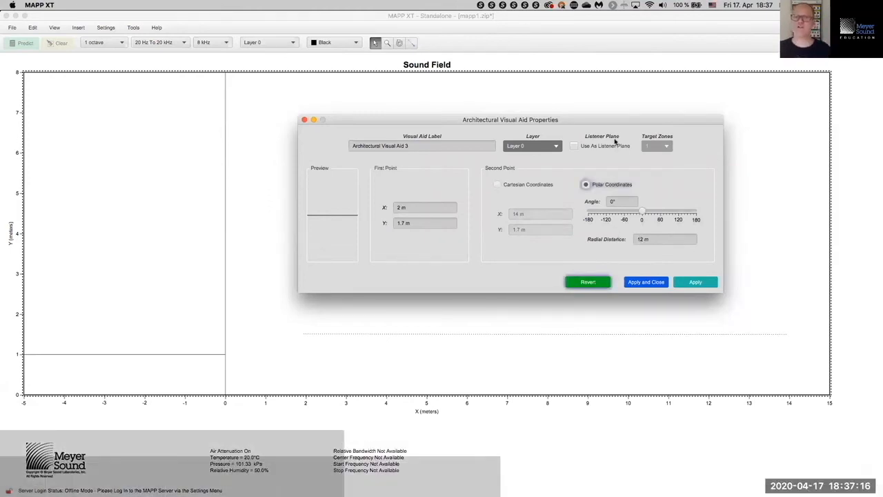
left_click(620, 201)
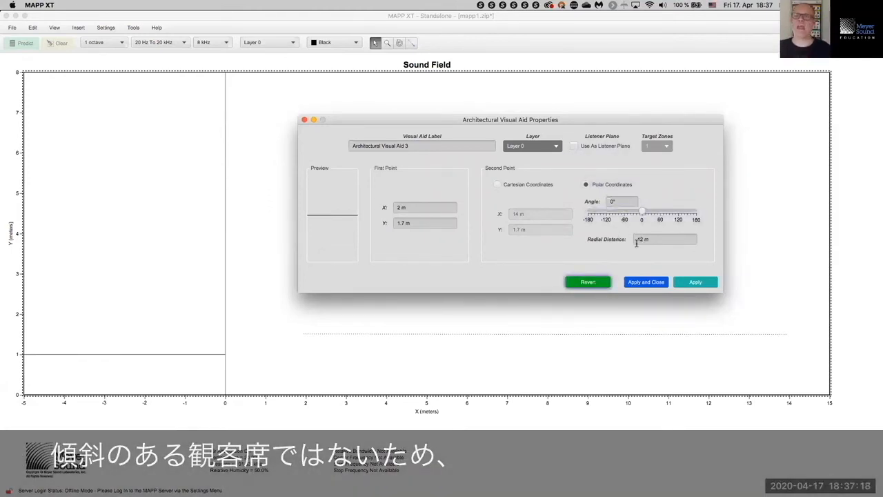
left_click(645, 281)
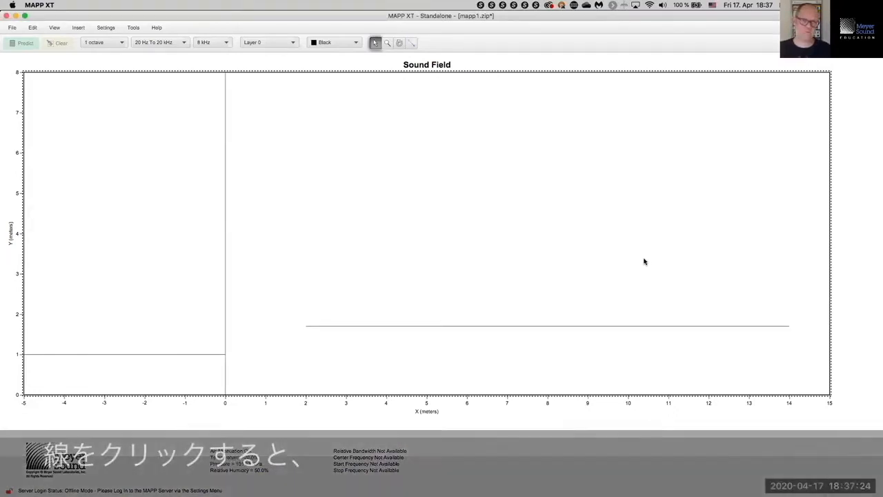
left_click_drag(423, 274, 435, 341)
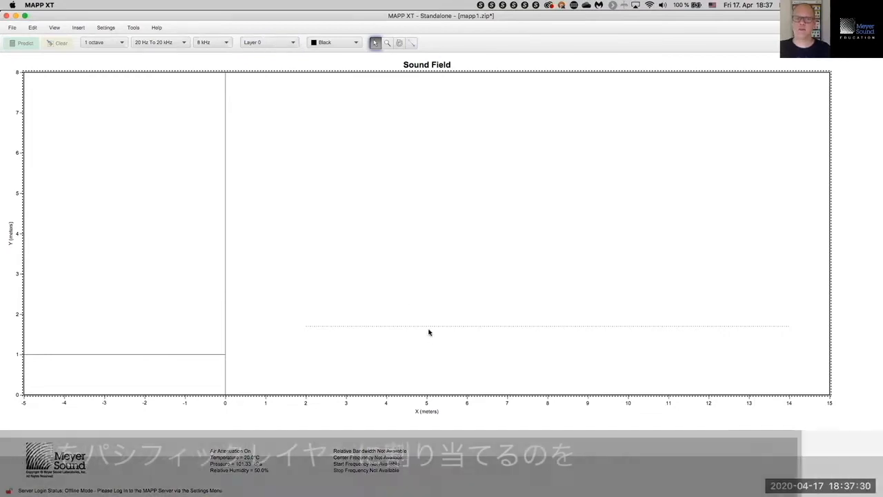
right_click(427, 327)
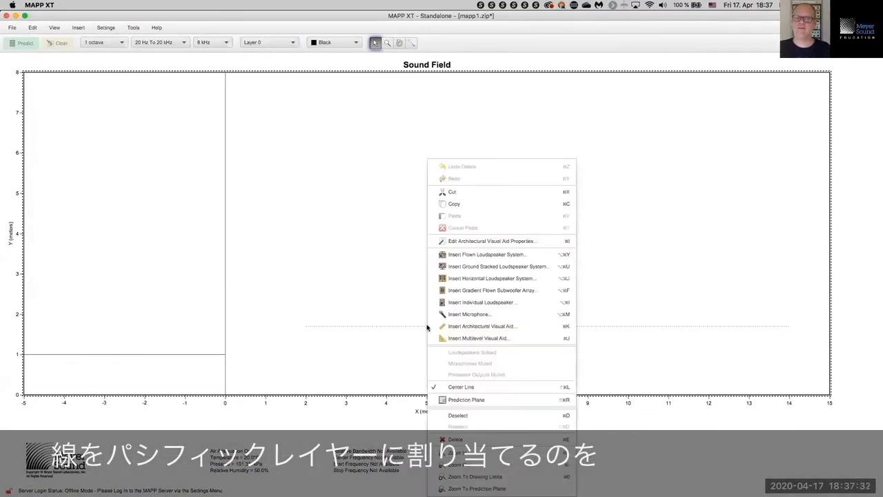
Step: Assign the audience line to the Visual Aids layer in its properties
left_click(466, 241)
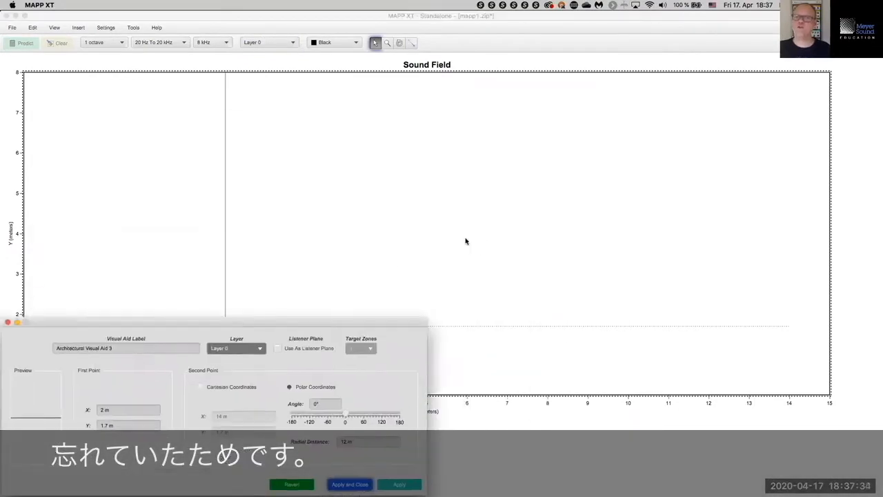
left_click_drag(297, 321, 590, 100)
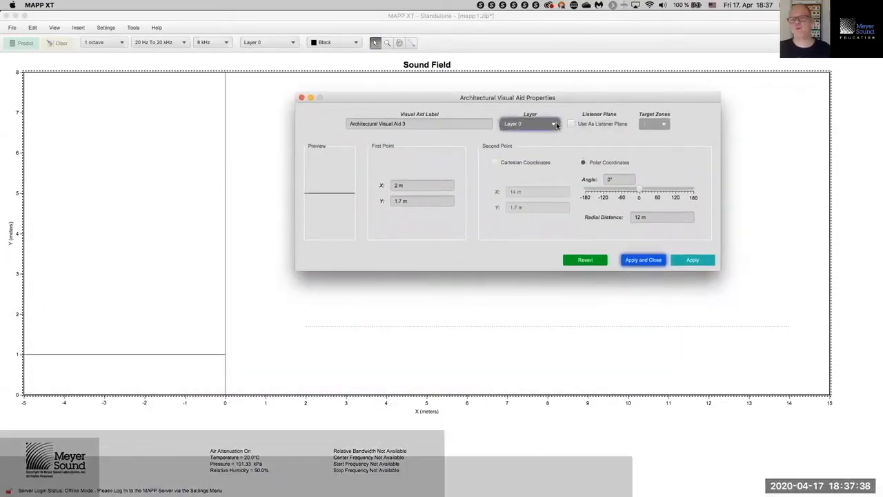
left_click(554, 125)
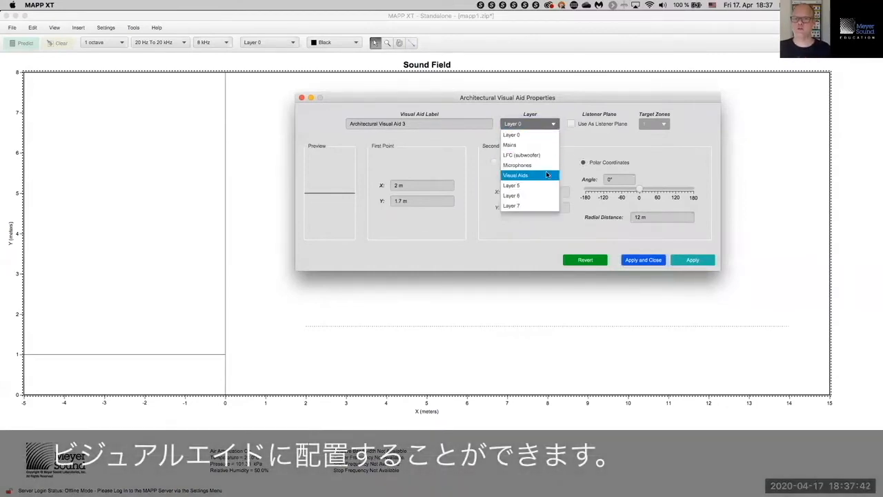
left_click(545, 176)
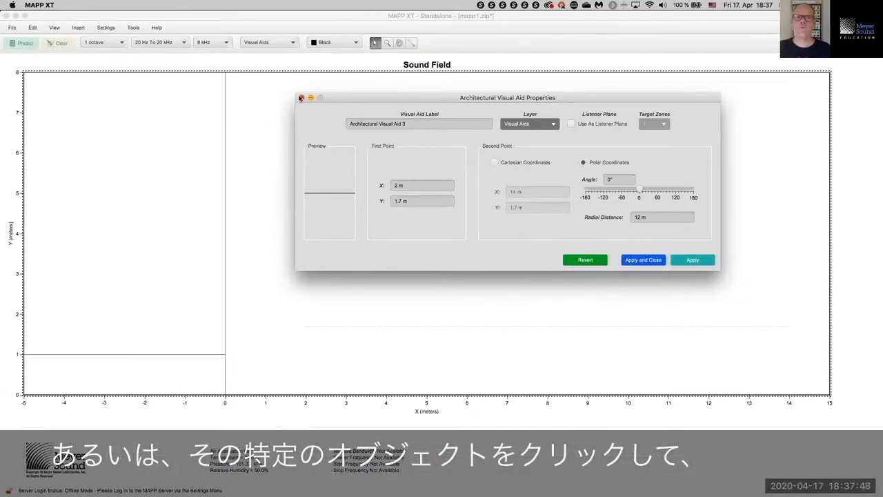
left_click(301, 98)
Step: Set the toolbar Layer dropdown back to Layer 0 with the line selected
left_click_drag(418, 246, 451, 346)
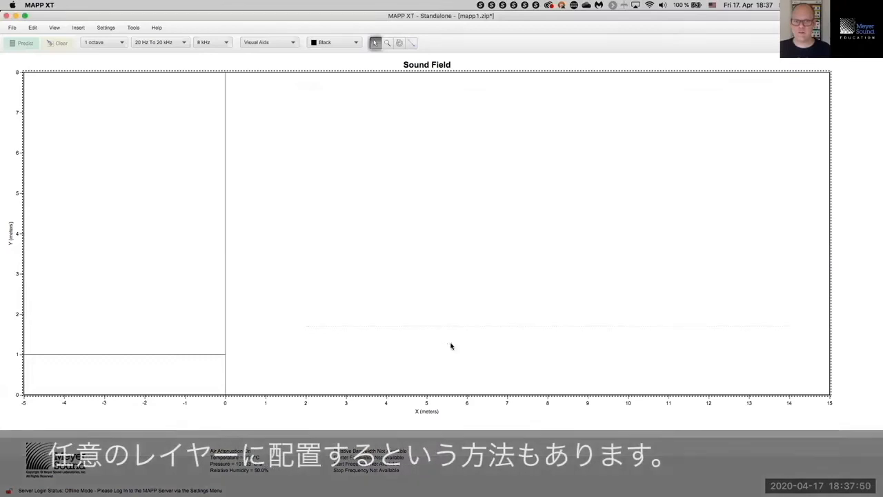
left_click(293, 43)
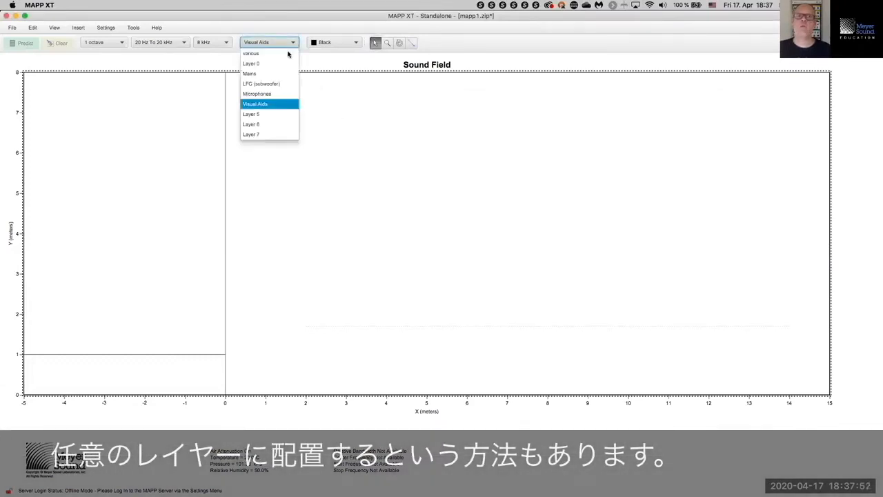
left_click(285, 64)
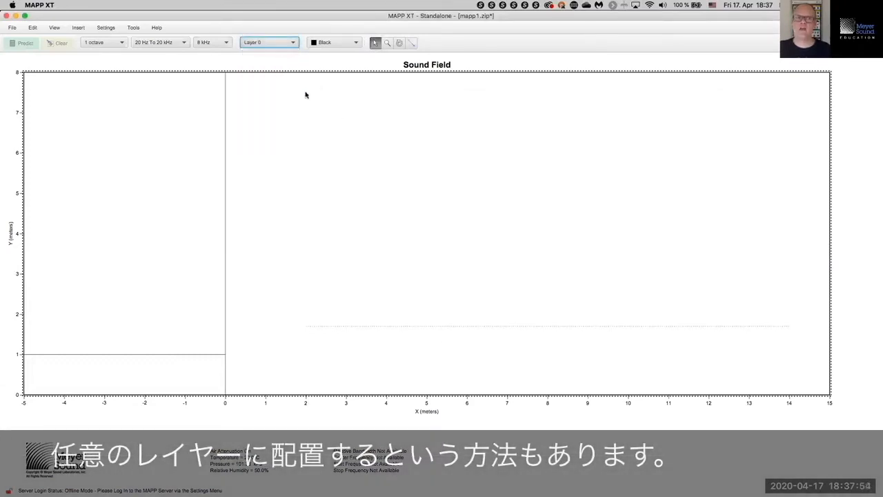
left_click_drag(351, 177, 423, 329)
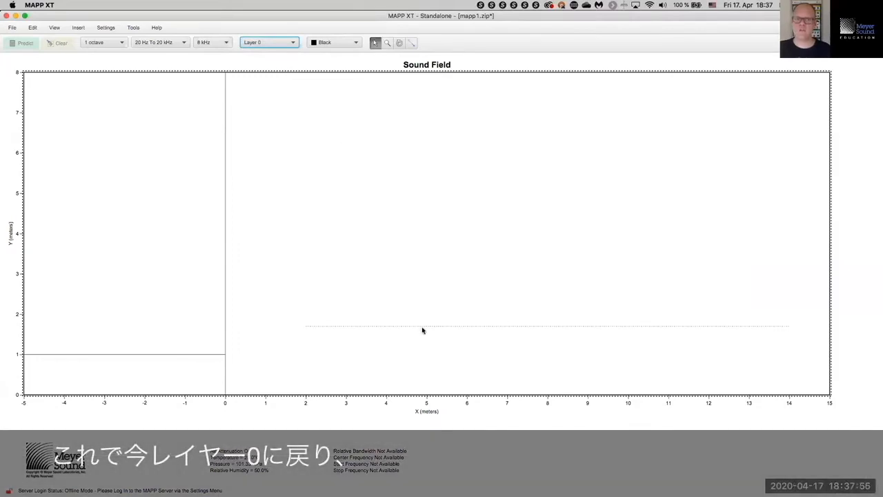
Step: Check which layer the audience line is on, leaving the layer list unchanged
right_click(421, 328)
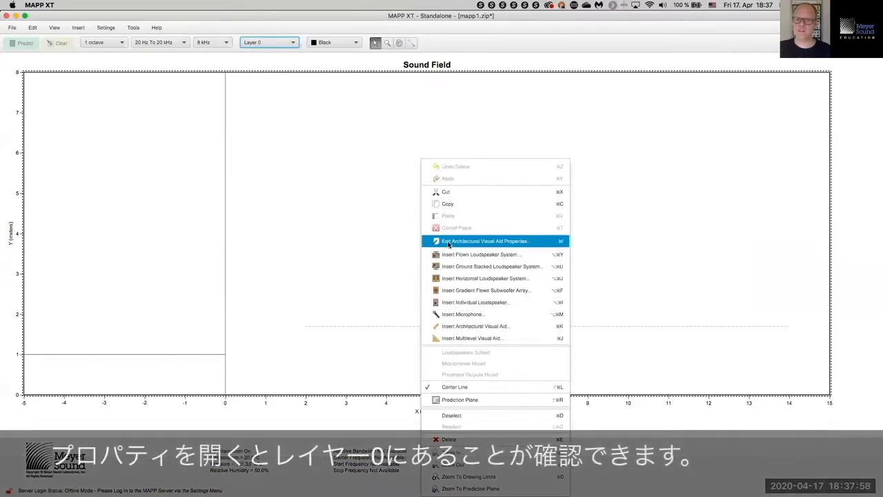
left_click(457, 240)
left_click(247, 349)
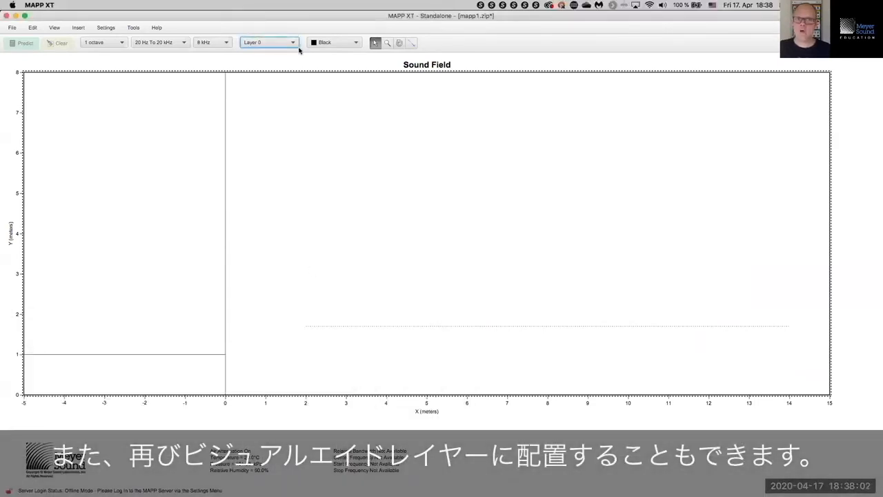
left_click(295, 42)
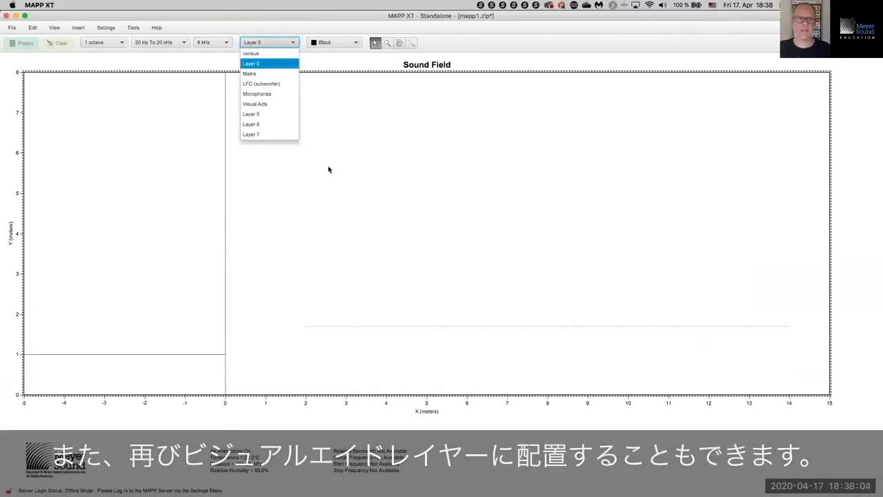
left_click(288, 100)
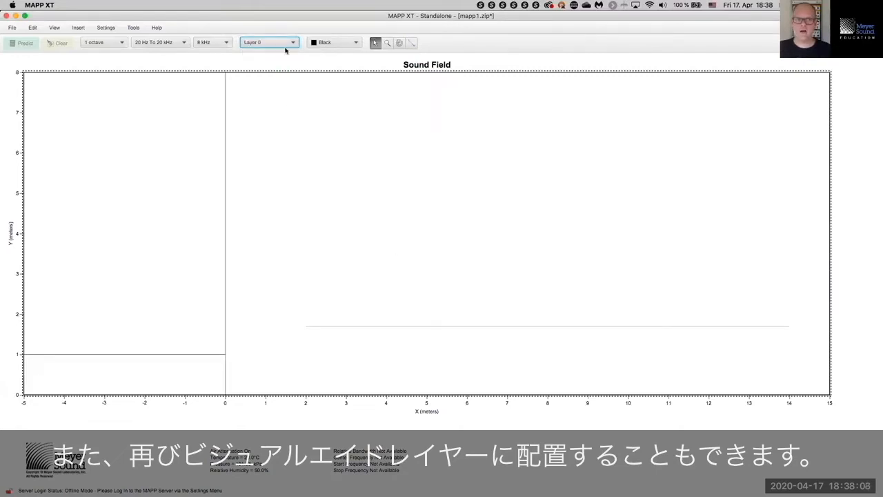
Step: Reselect the audience line from X 2 to 14 m and review its visual aid properties
left_click_drag(368, 338, 372, 352)
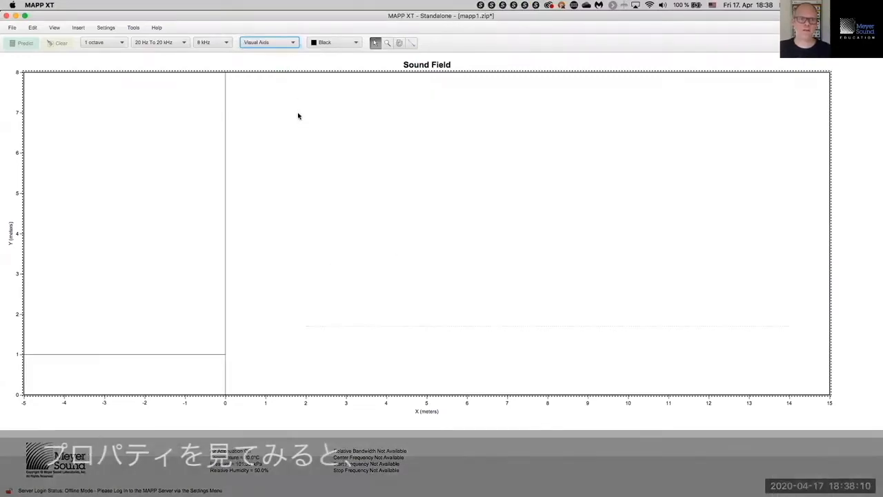
right_click(375, 257)
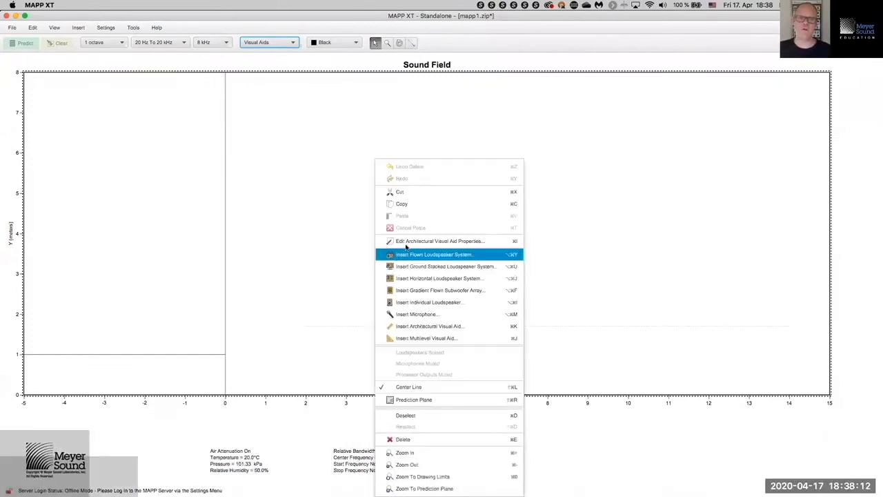
left_click(404, 241)
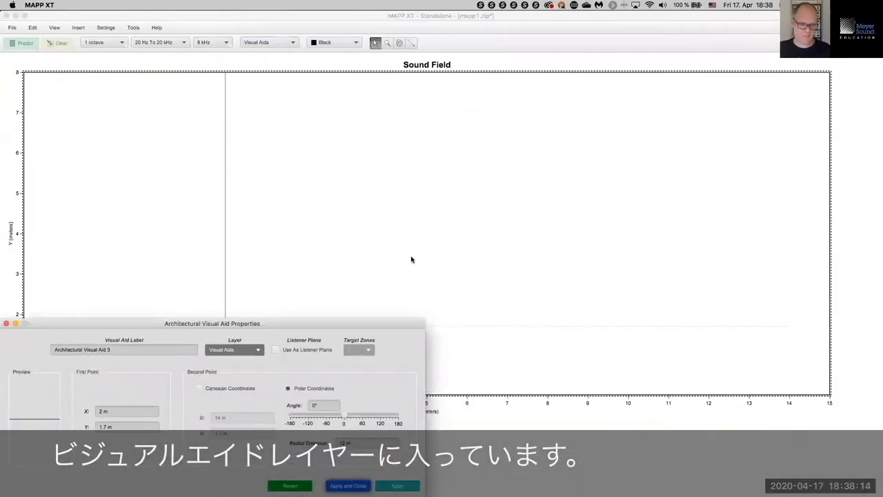
left_click_drag(328, 318, 656, 122)
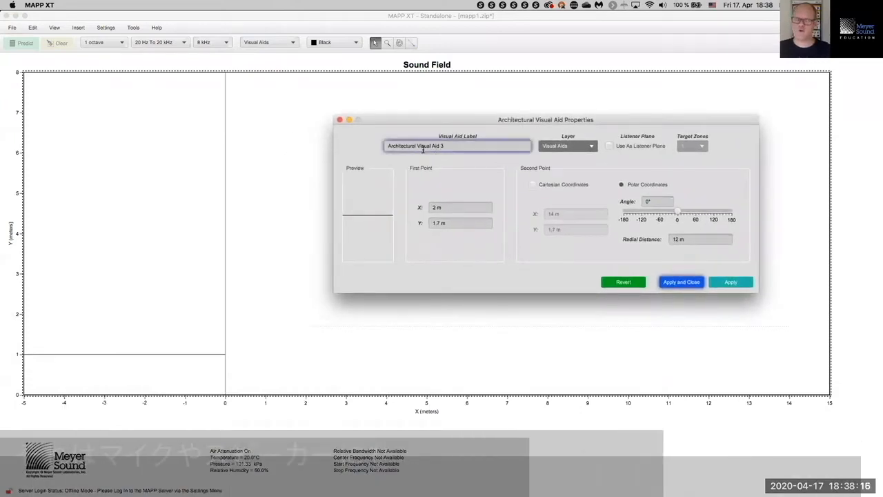
left_click(340, 120)
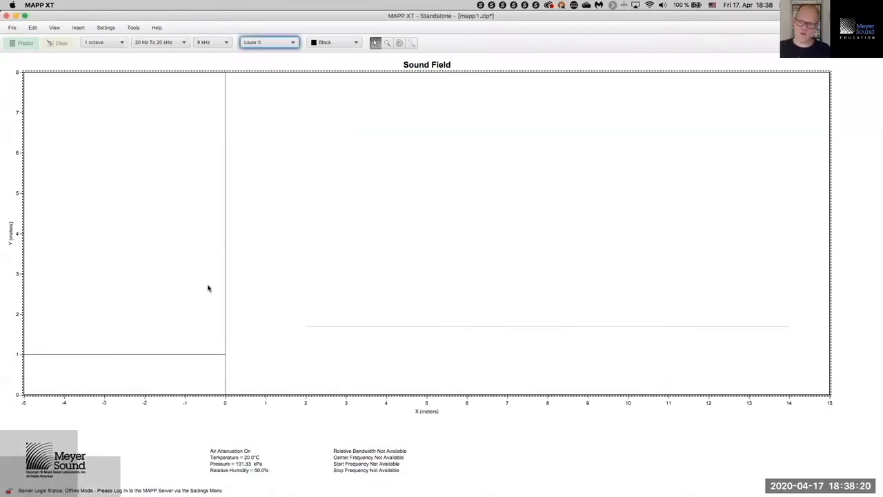
Step: Move the stage outline onto the Visual Aids layer
left_click(154, 372)
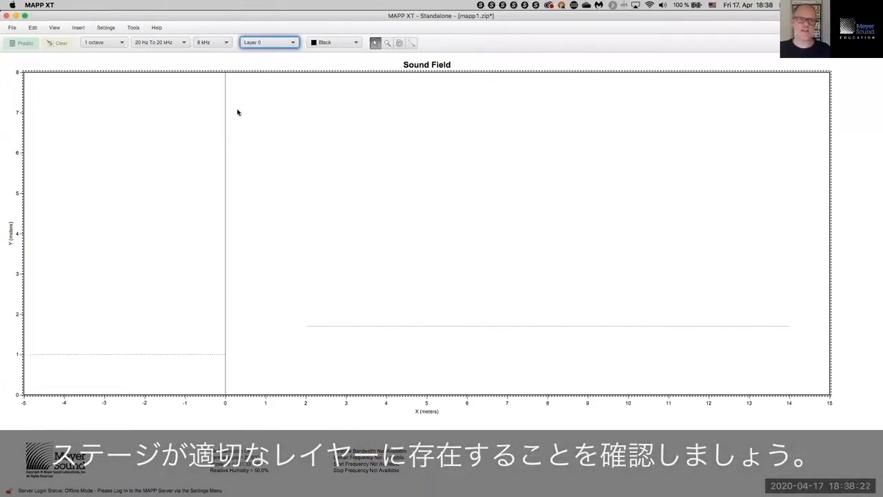
left_click(294, 42)
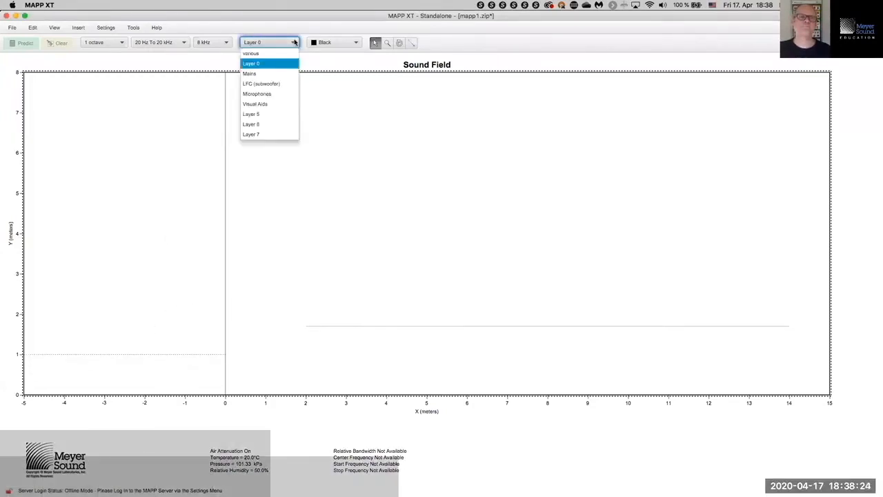
left_click(274, 104)
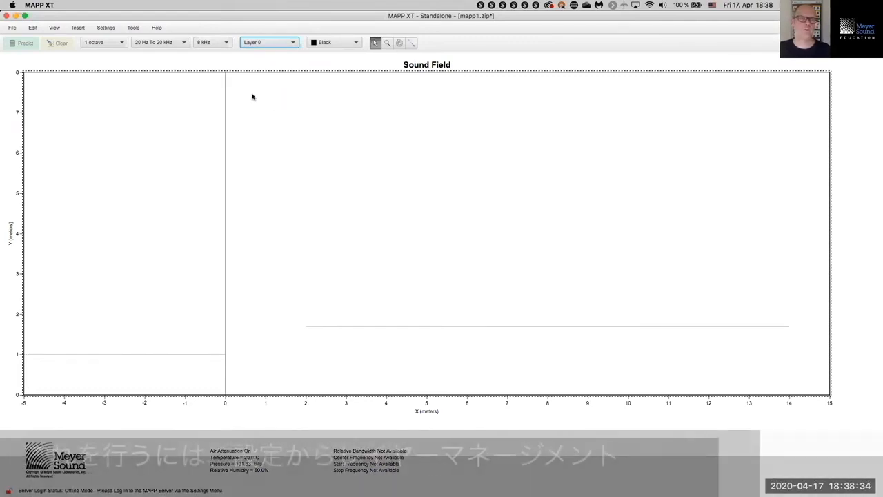
Step: Set the Visual Aids layer to Locked in Layer Management and close the window
left_click(111, 29)
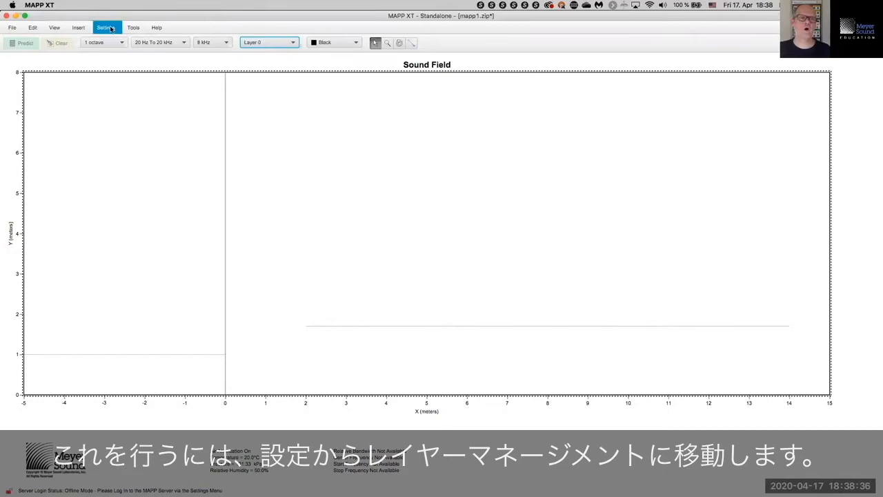
left_click(129, 76)
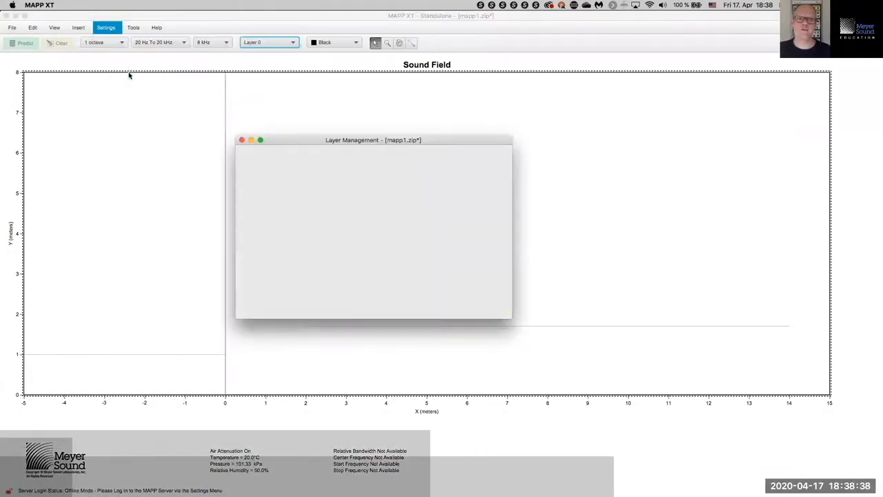
left_click_drag(414, 140, 601, 67)
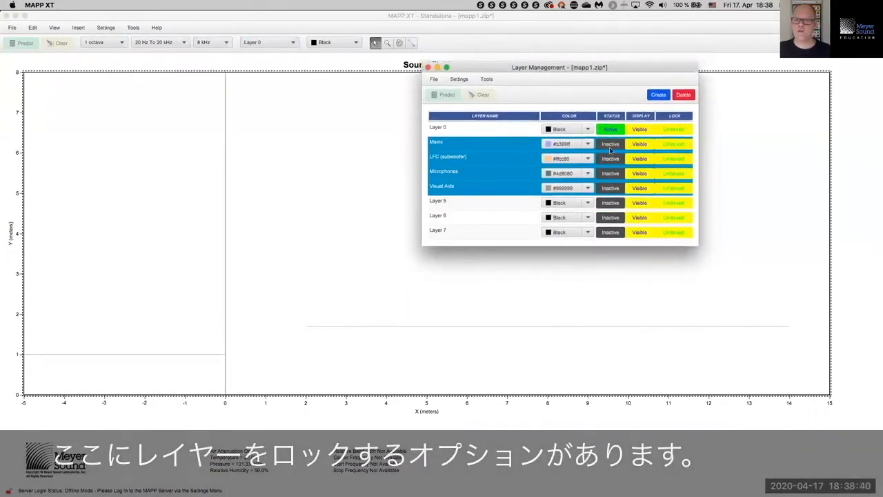
left_click(675, 188)
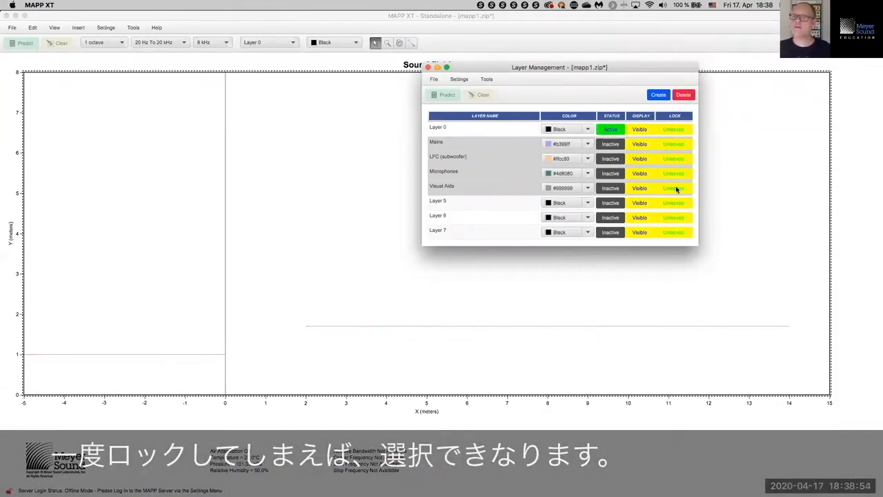
left_click(677, 188)
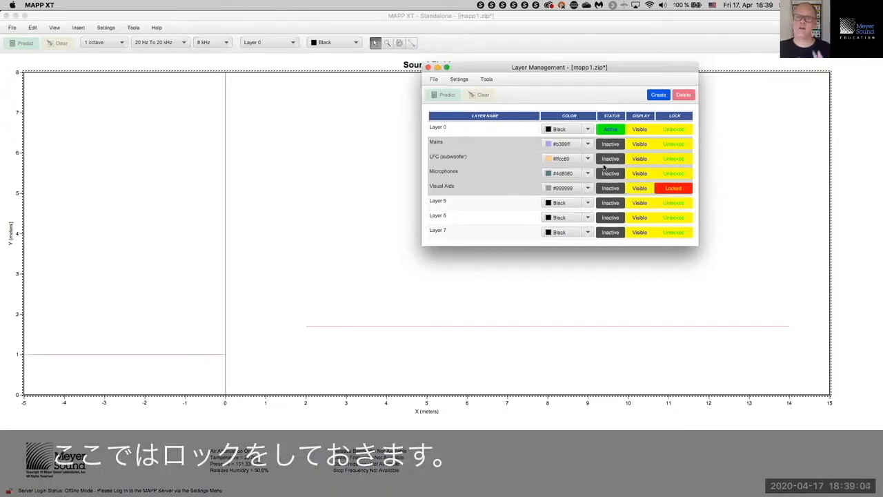
left_click(428, 67)
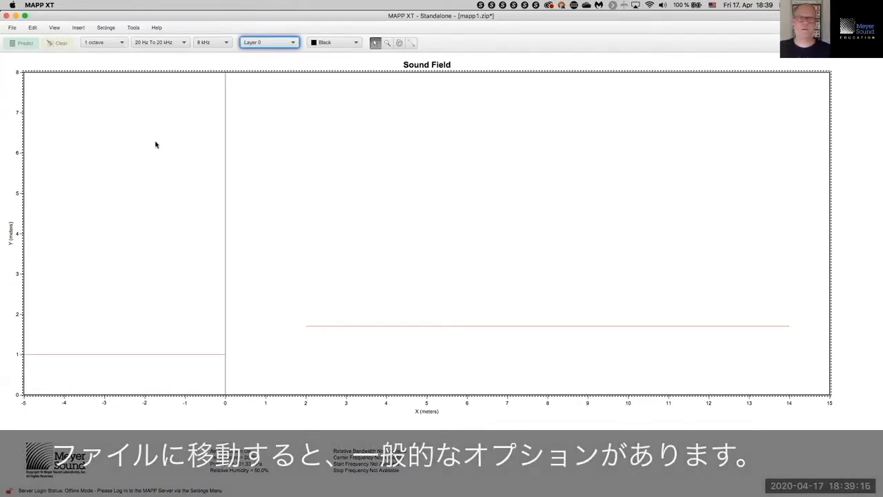
Step: Save the project from the File menu under the name 'Live Zoom Plan'
left_click(14, 27)
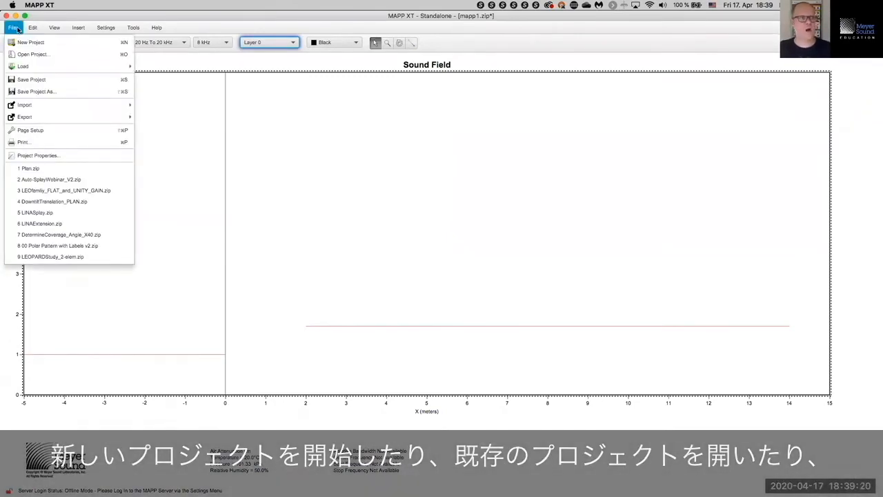
left_click(38, 80)
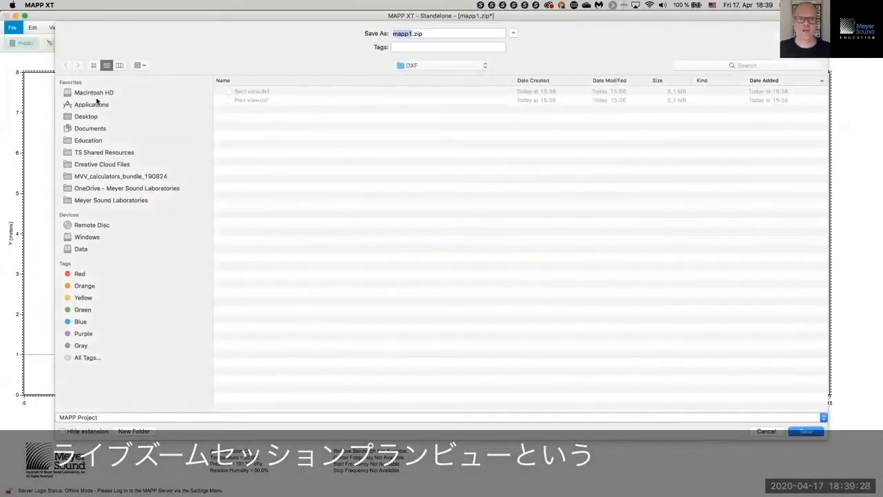
type("Live Zoo")
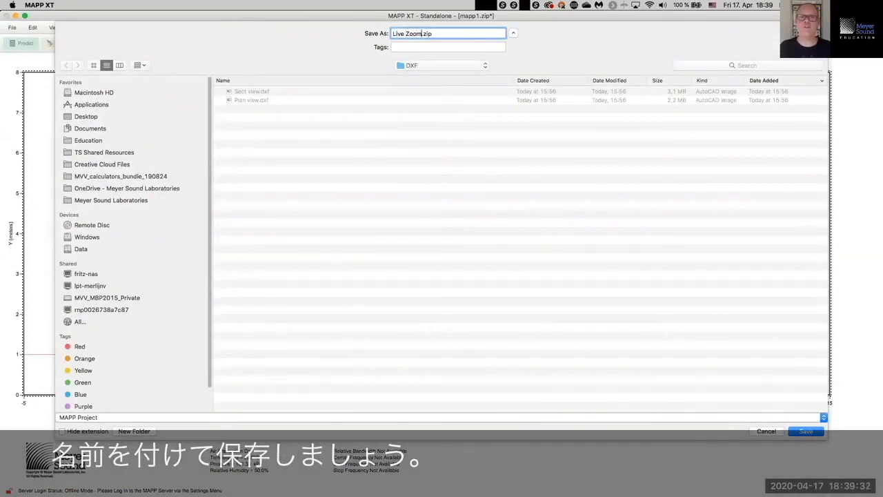
type("m Plan")
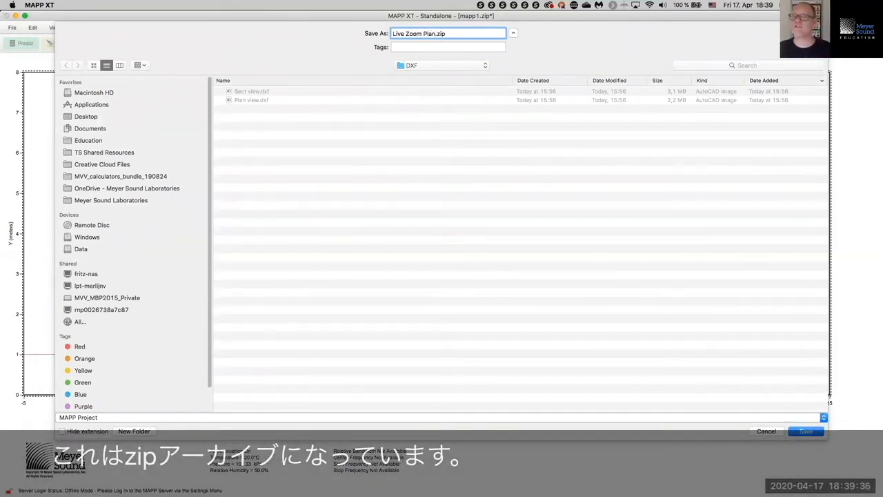
key("Return")
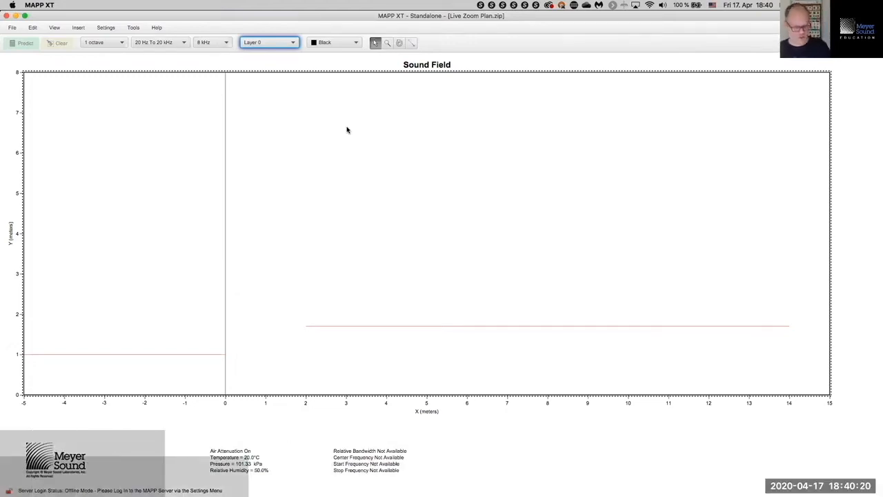
Step: Switch to Keynote and play the presentation from slide 40, 'Multilevel Visual Aid'
key("super+Tab")
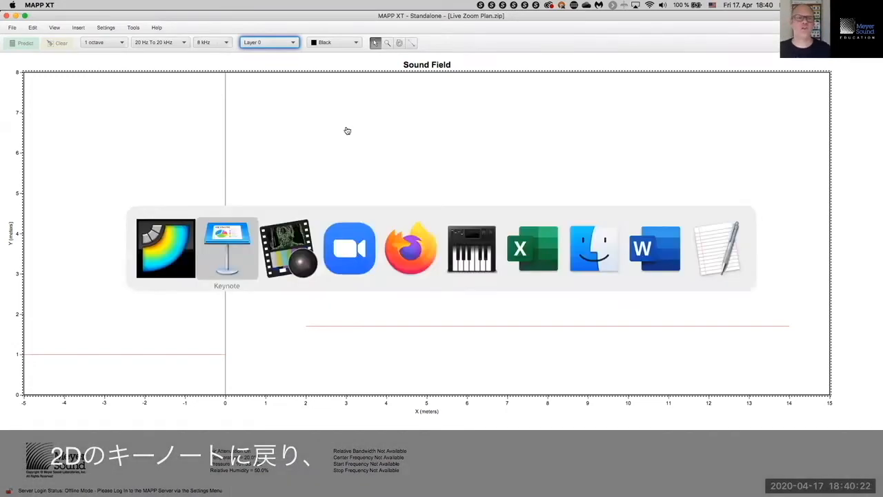
key("super+Tab")
key("super+shift+Tab")
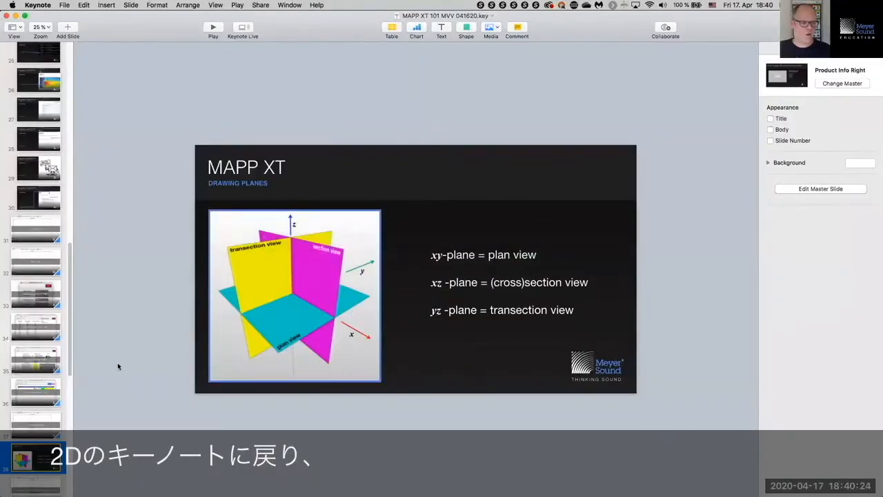
scroll(43, 354, "down", 1)
scroll(43, 354, "down", 8)
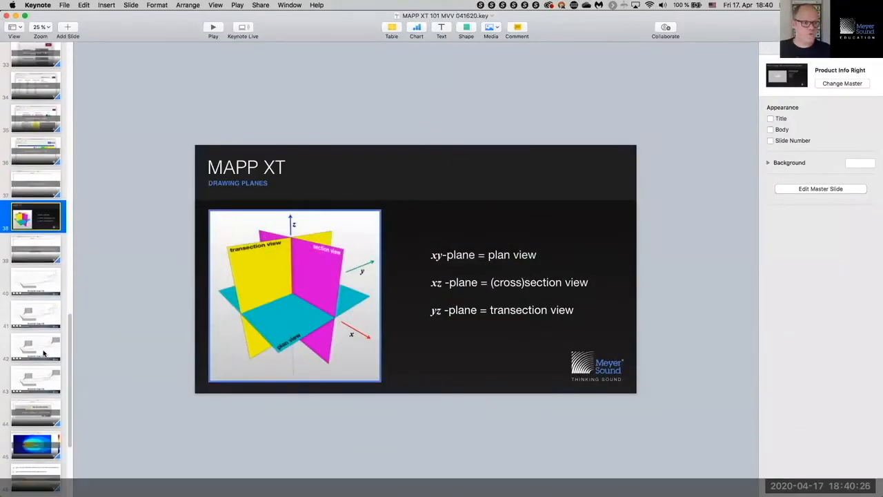
left_click(42, 285)
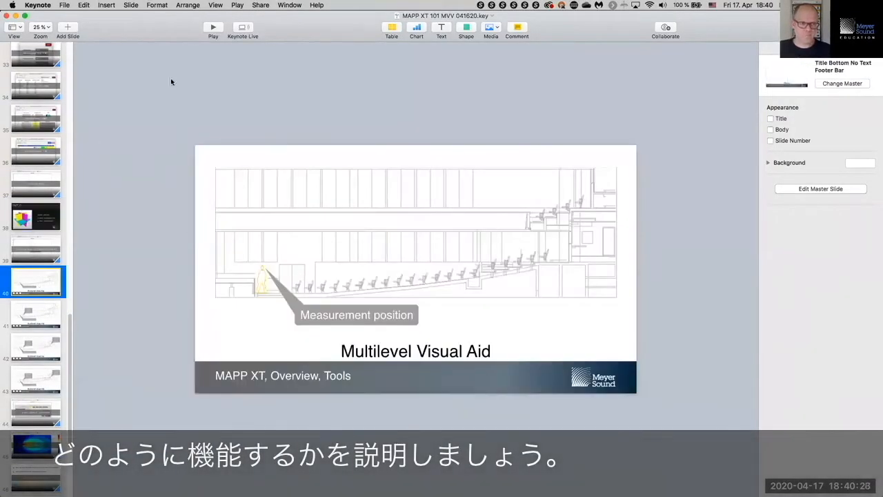
left_click(213, 30)
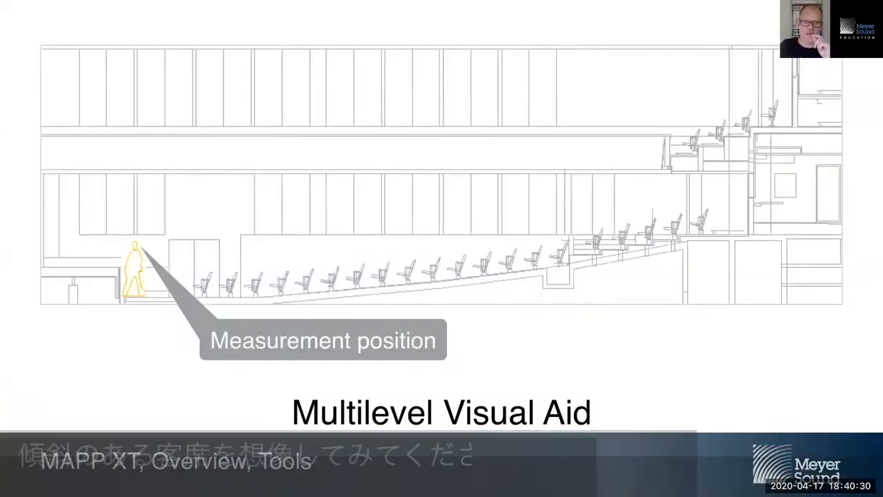
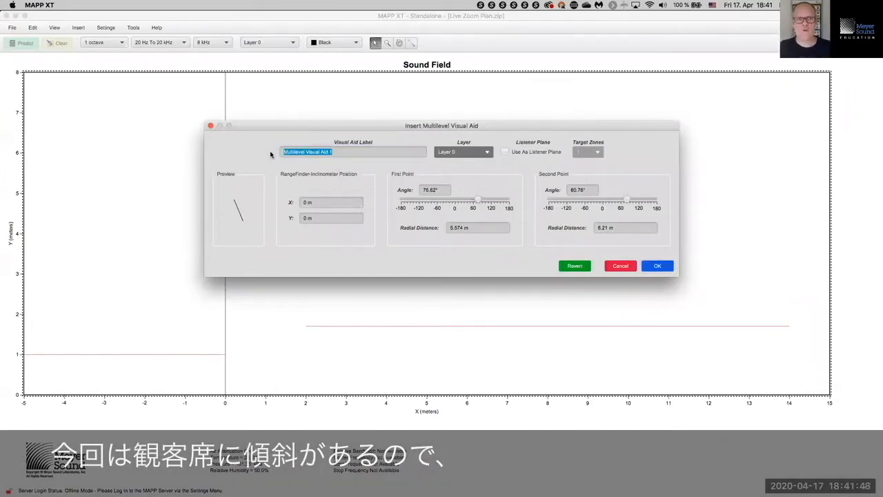
Step: Label the visual aid 'Audience Rising' and put it on Layer 6
type("Audien")
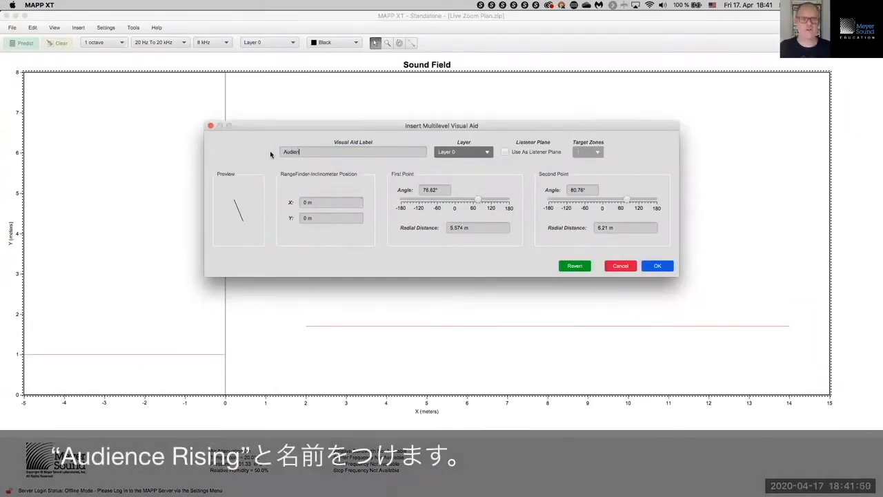
type("ce Rising")
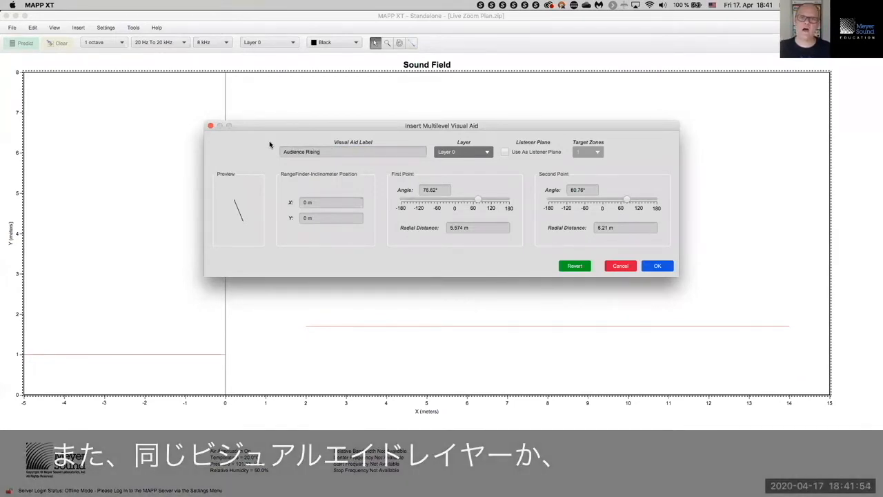
left_click(488, 153)
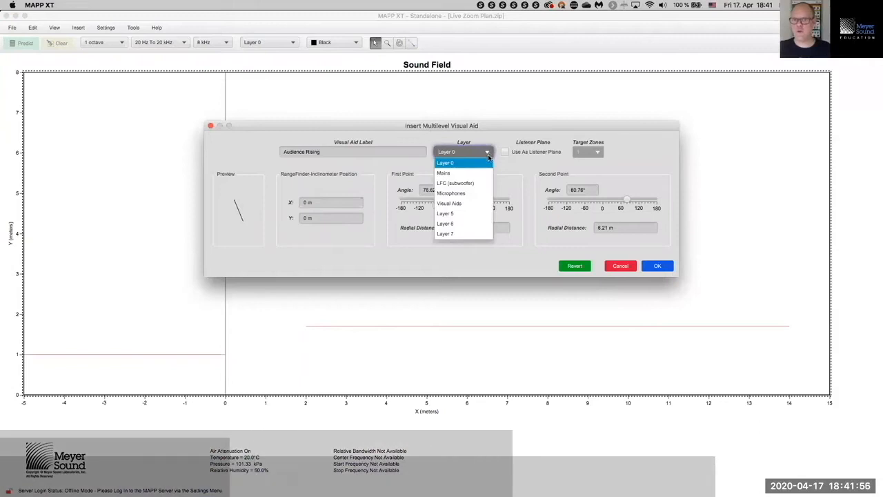
left_click(475, 223)
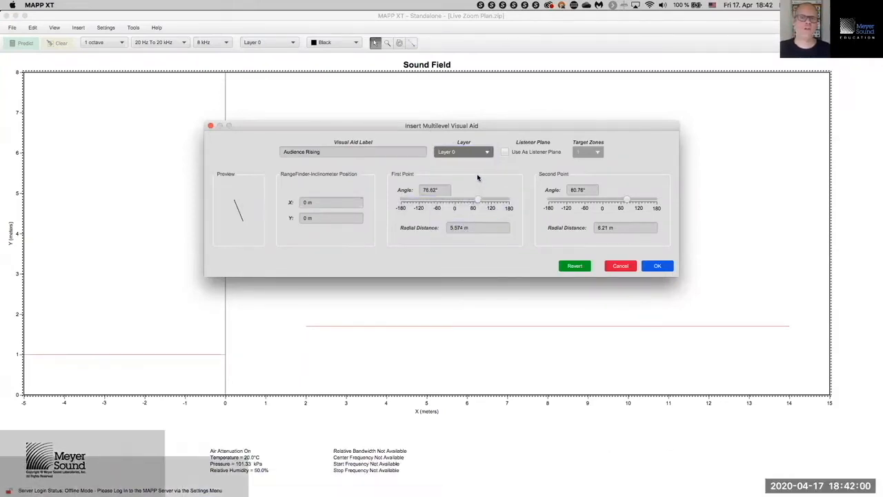
Step: Set its origin to X 1 m, Y 2 m, with points at −5°/1 m and 15°/14 m
left_click(332, 202)
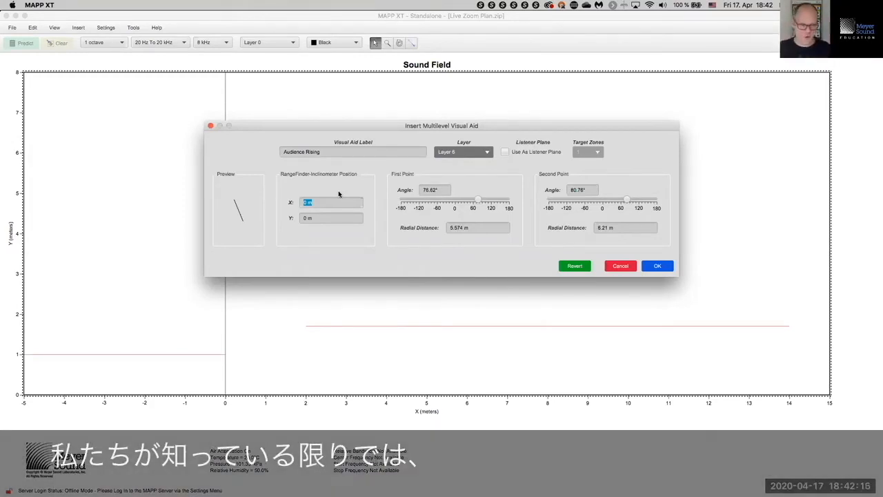
key("Tab")
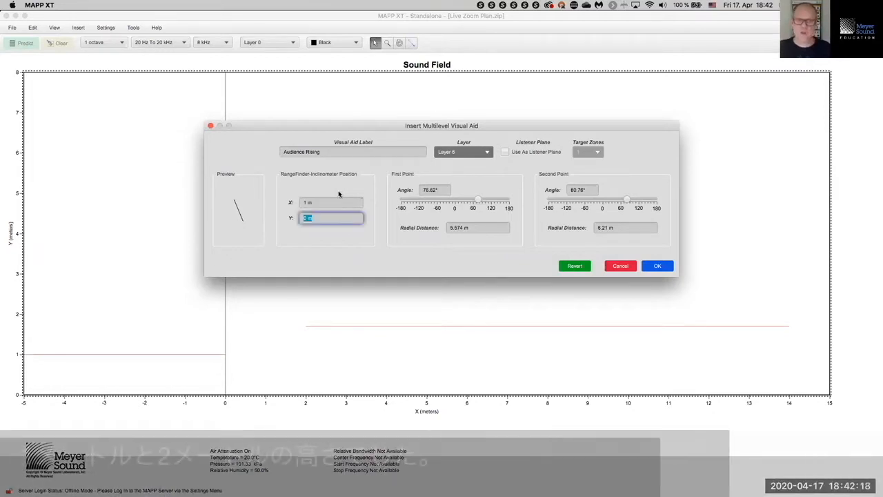
type("2")
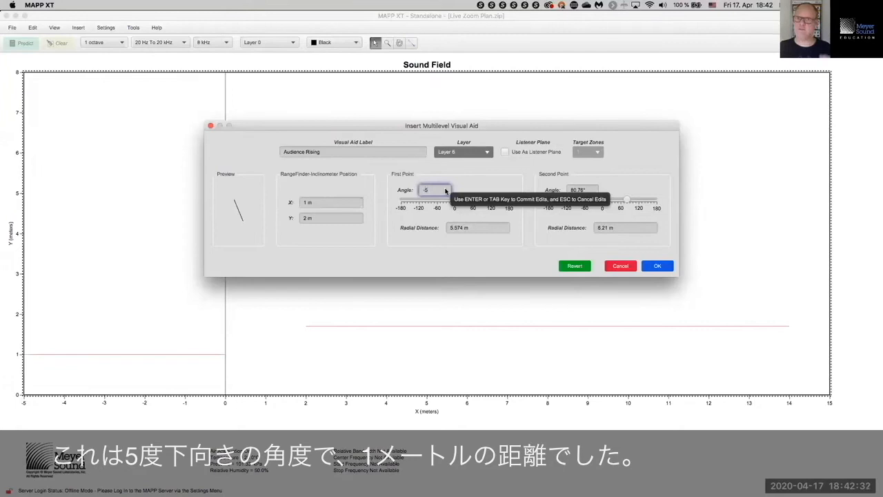
key("Tab")
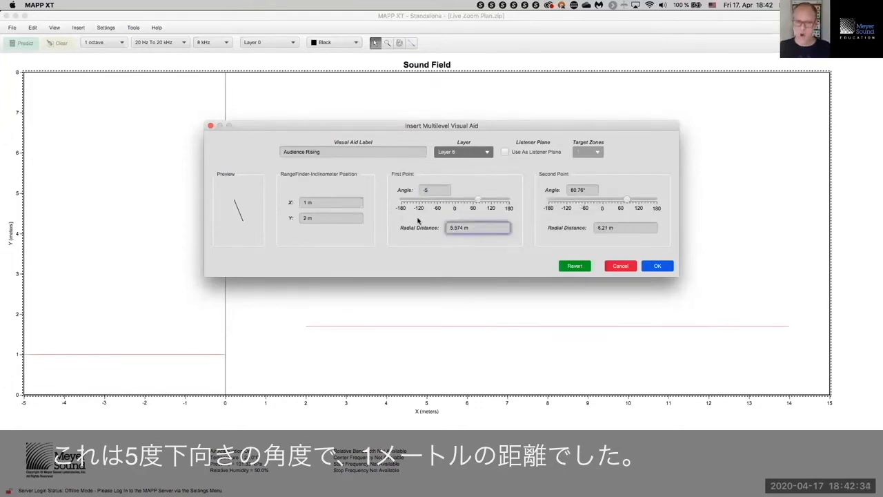
type("1")
key("Tab")
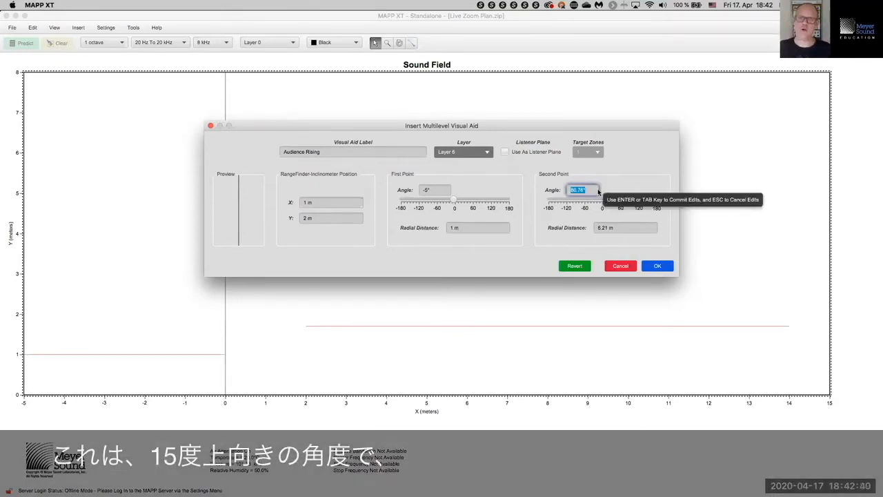
type("15")
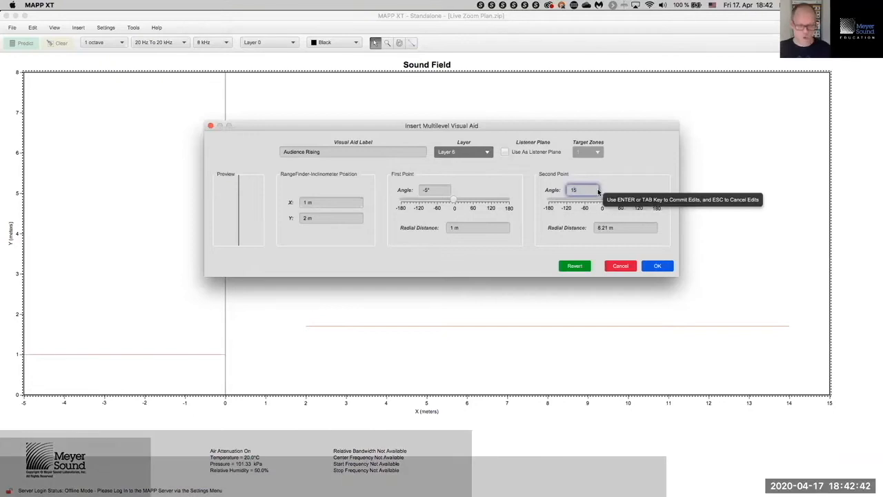
key("Tab")
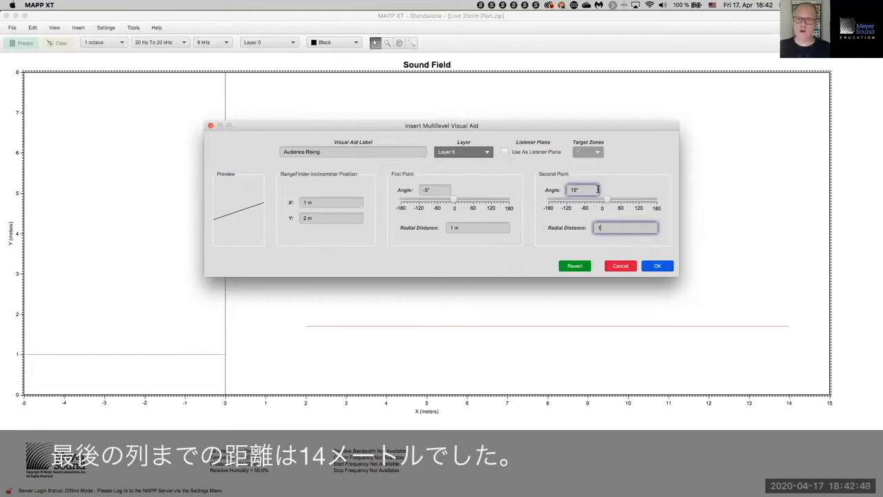
key("Tab")
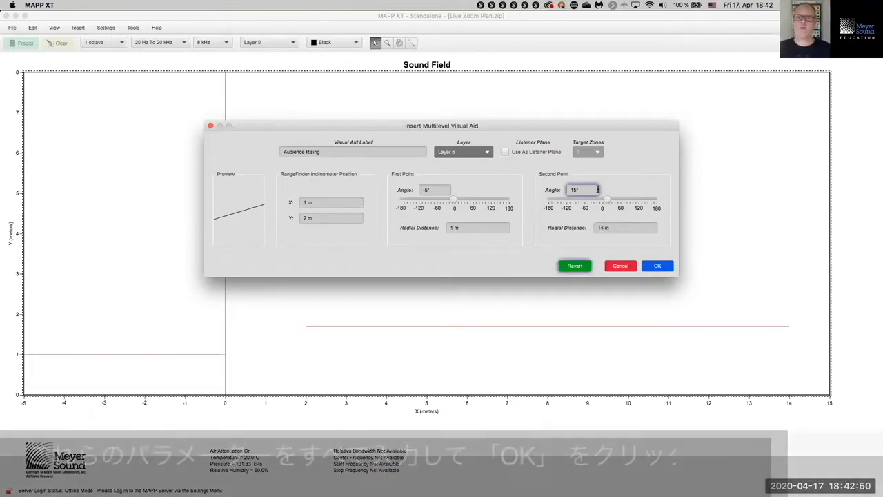
left_click(566, 190)
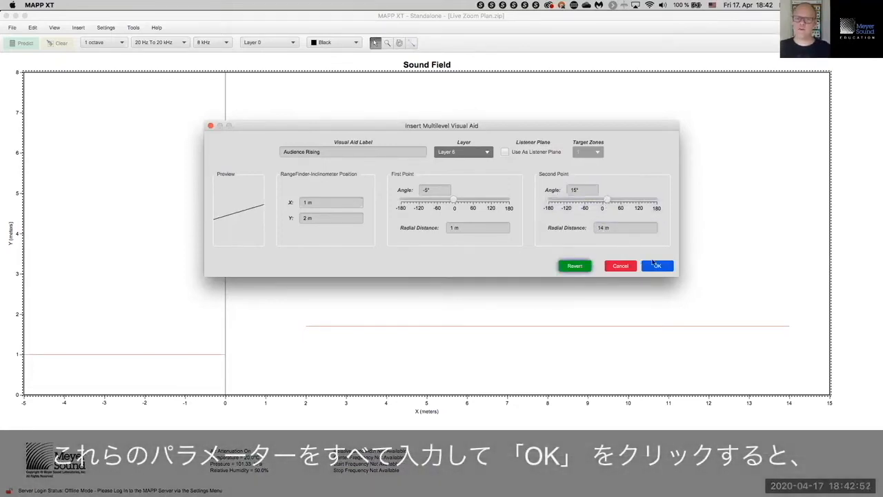
Step: Insert the Audience Rising line, select and remove it, then save the project
left_click(654, 265)
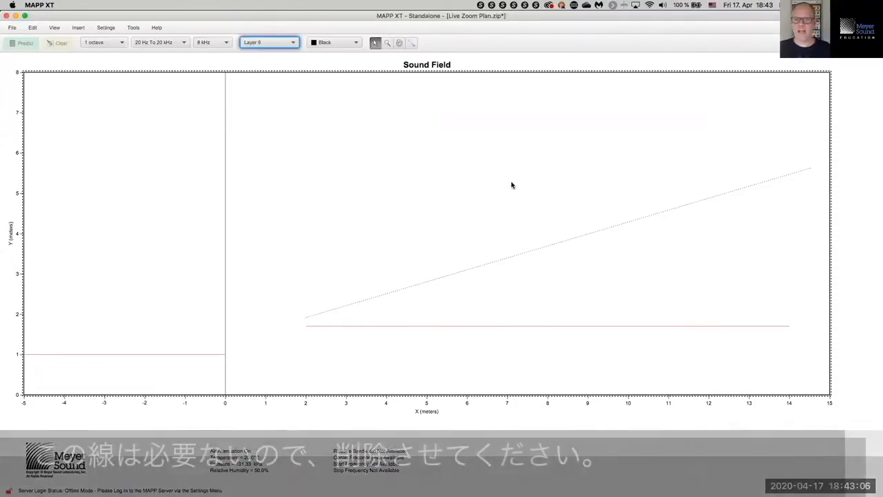
left_click_drag(511, 185, 560, 291)
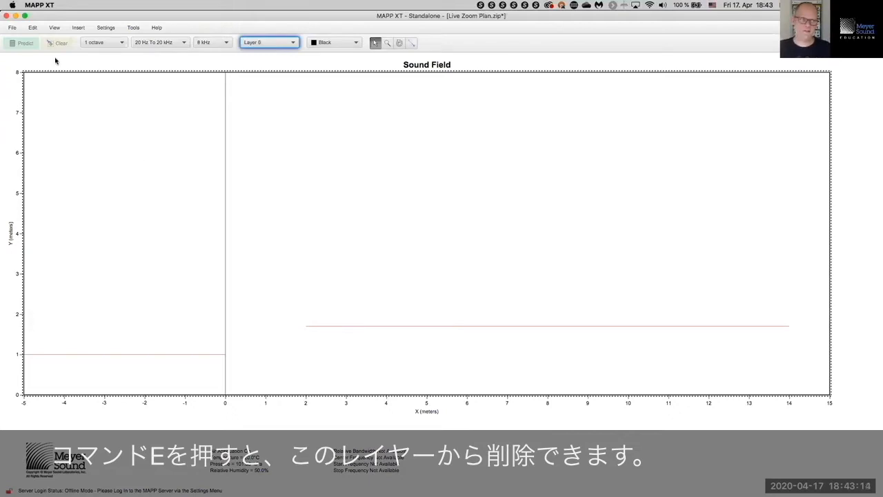
left_click(13, 28)
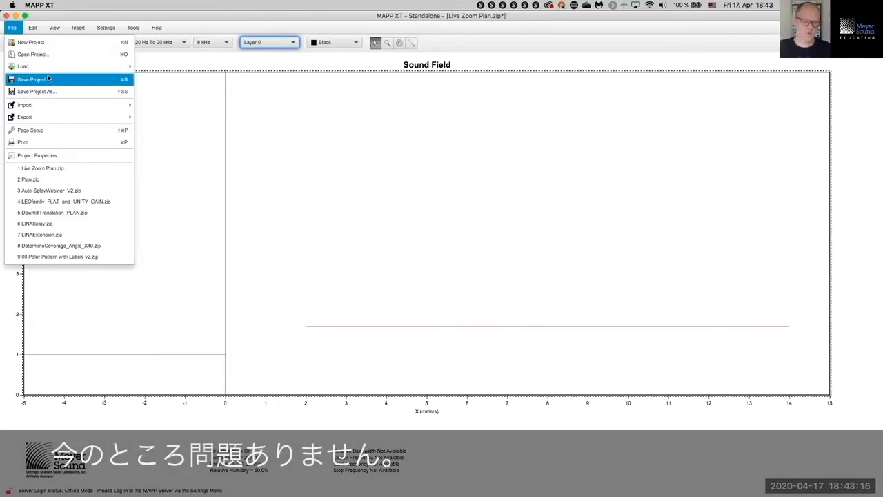
left_click(48, 79)
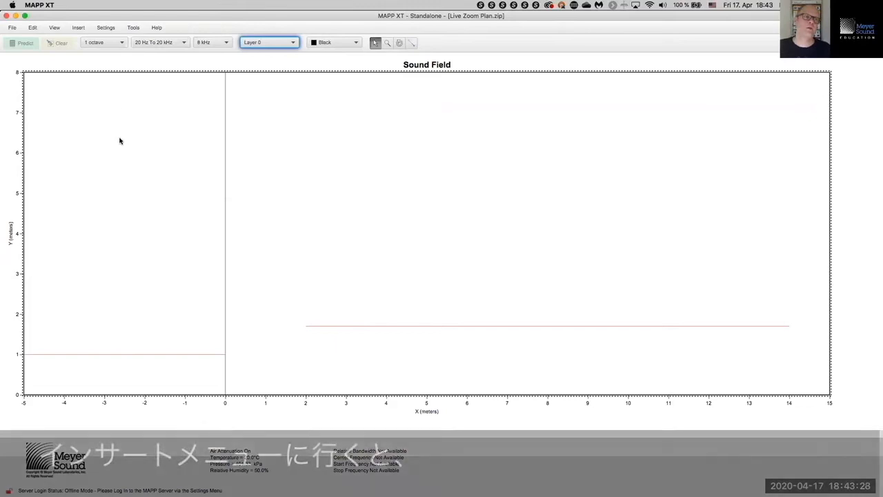
Step: Start inserting an individual loudspeaker labelled Mains on the Mains layer
left_click(81, 28)
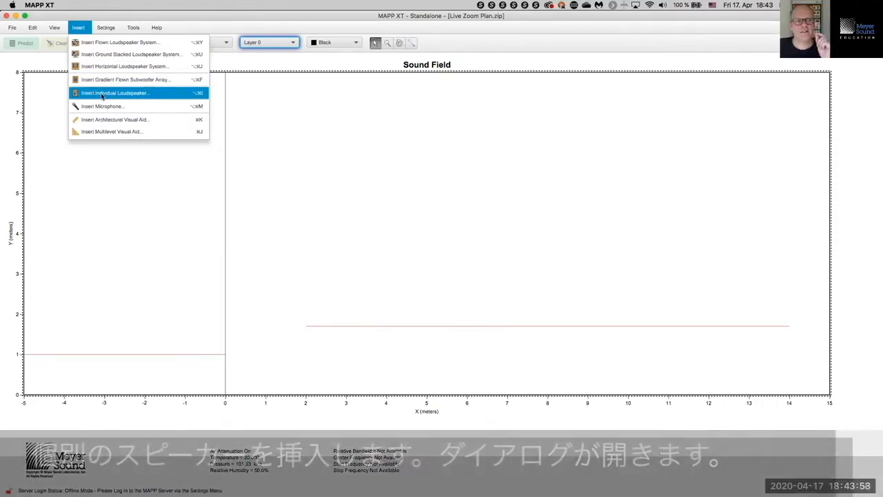
left_click(102, 96)
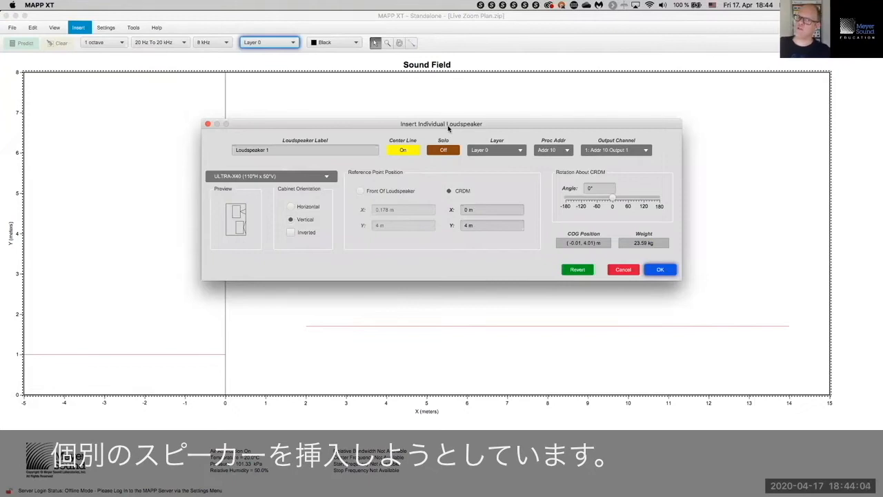
left_click_drag(292, 150, 224, 146)
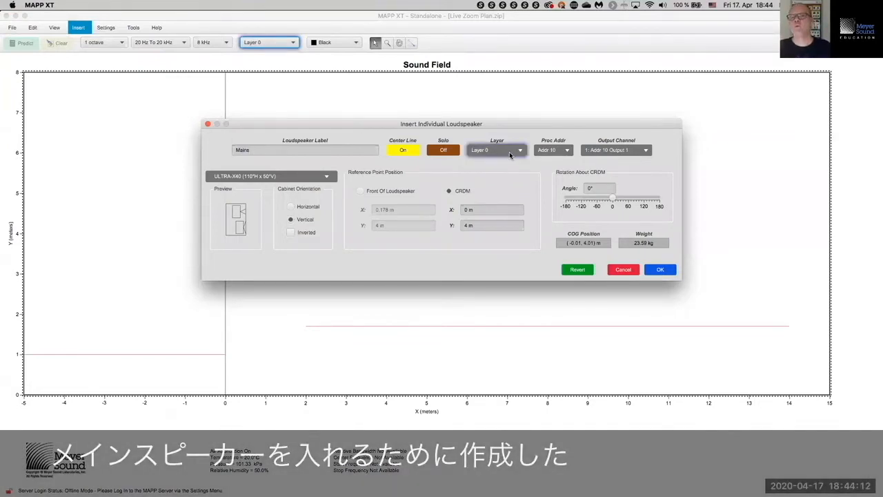
left_click(512, 152)
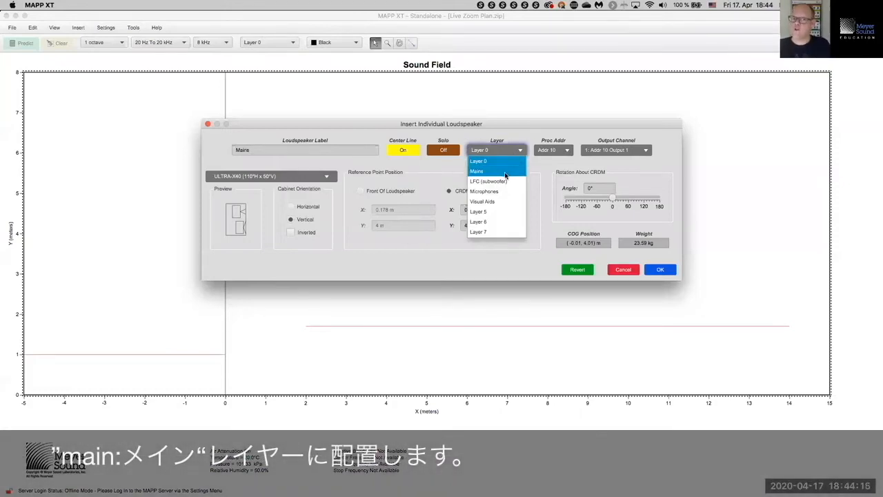
left_click(505, 175)
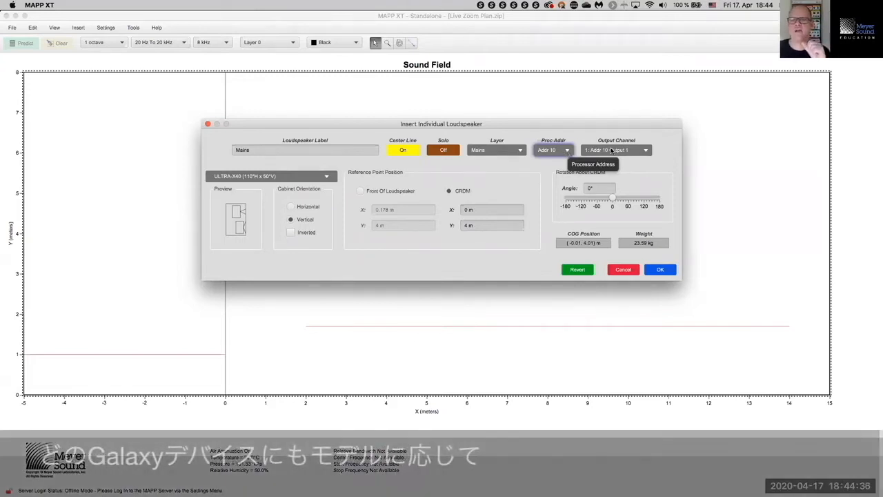
Step: Check the output channel list, keeping Addr 10 Output 1
left_click(648, 151)
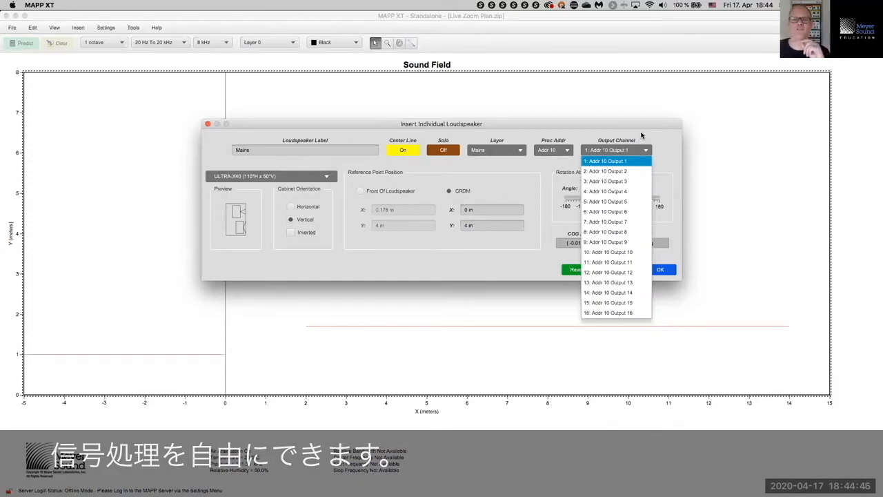
left_click(585, 136)
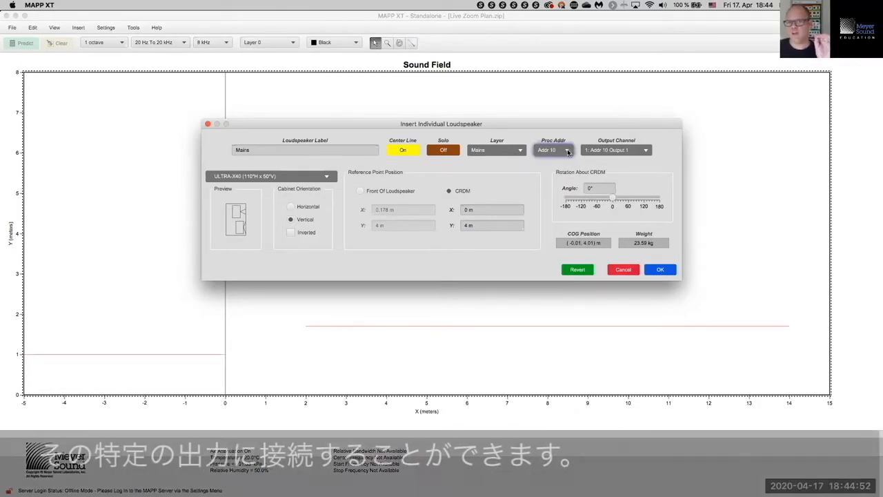
left_click(646, 151)
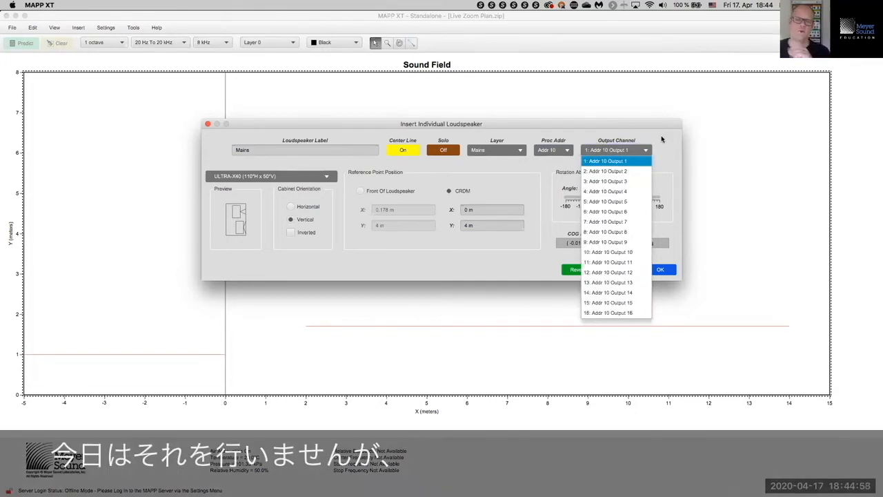
left_click(661, 138)
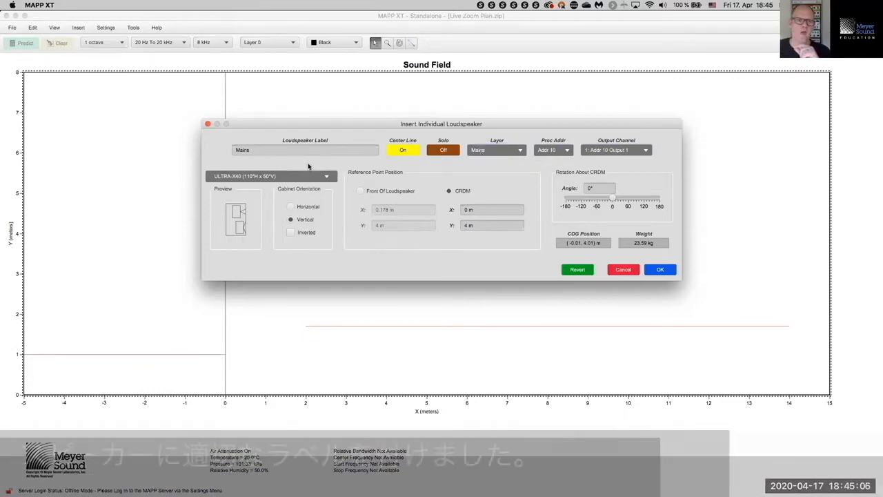
left_click(305, 150)
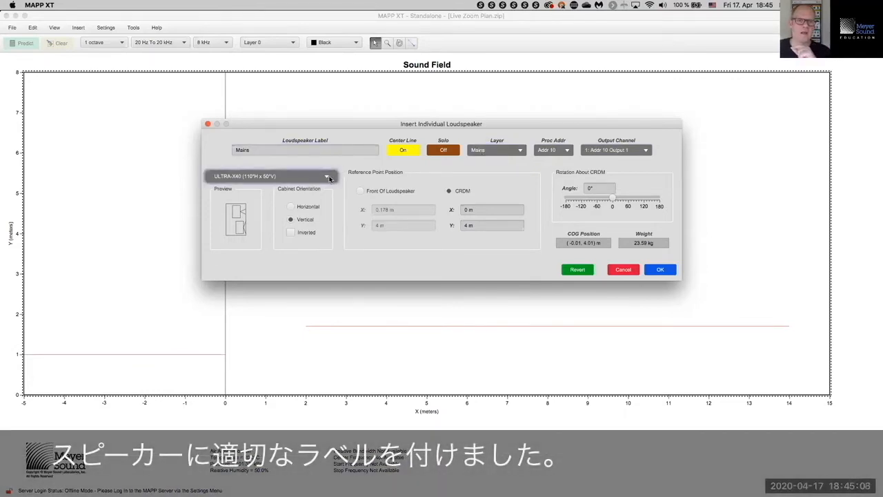
left_click(328, 177)
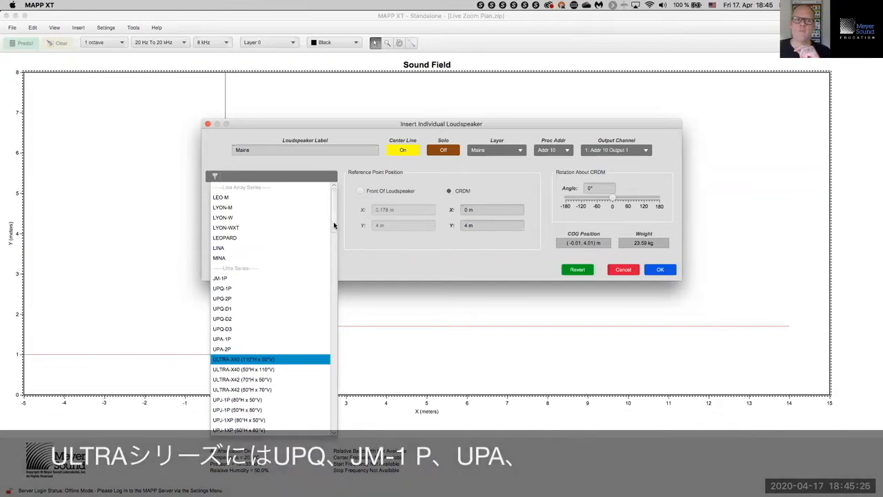
scroll(334, 225, "down", 3)
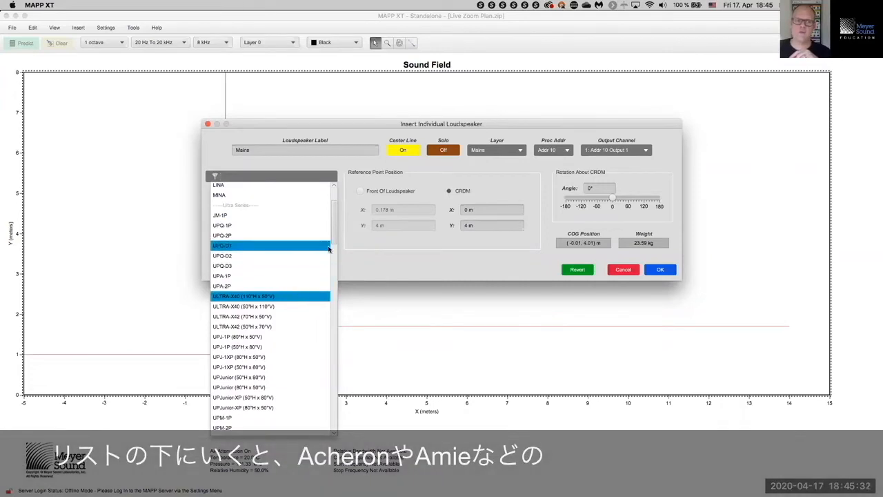
scroll(332, 263, "down", 10)
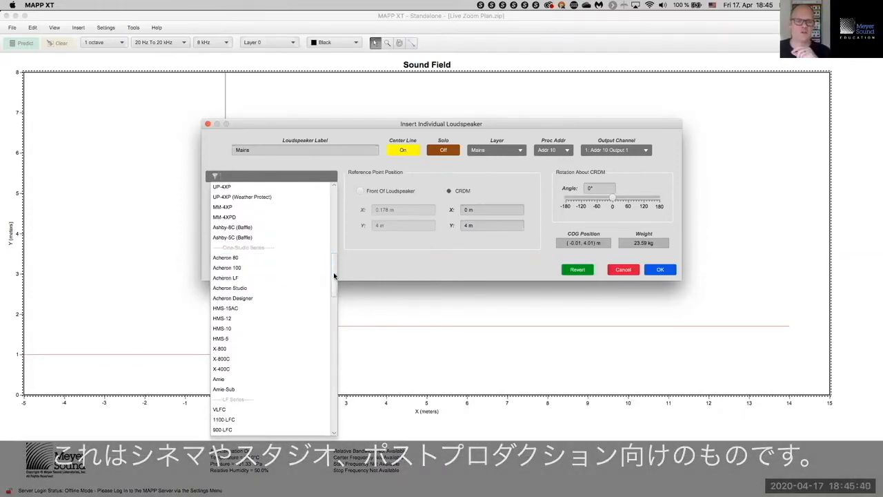
scroll(332, 299, "down", 4)
left_click_drag(332, 299, 332, 304)
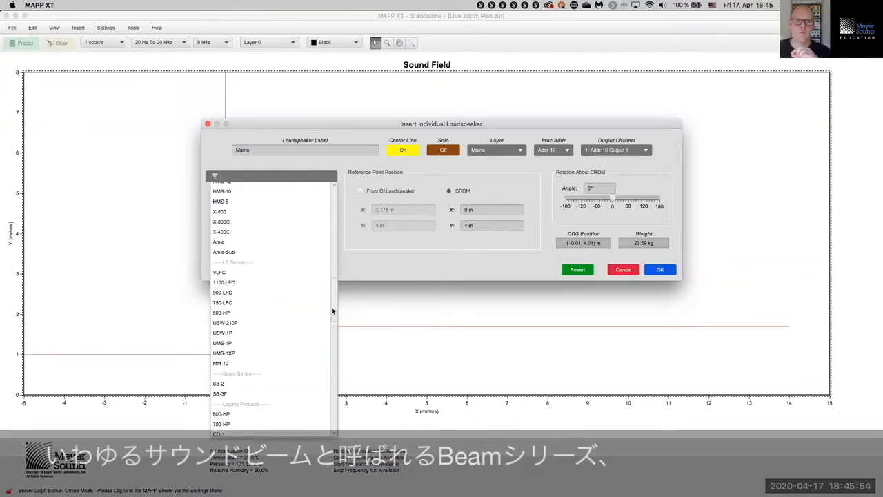
scroll(308, 329, "down", 3)
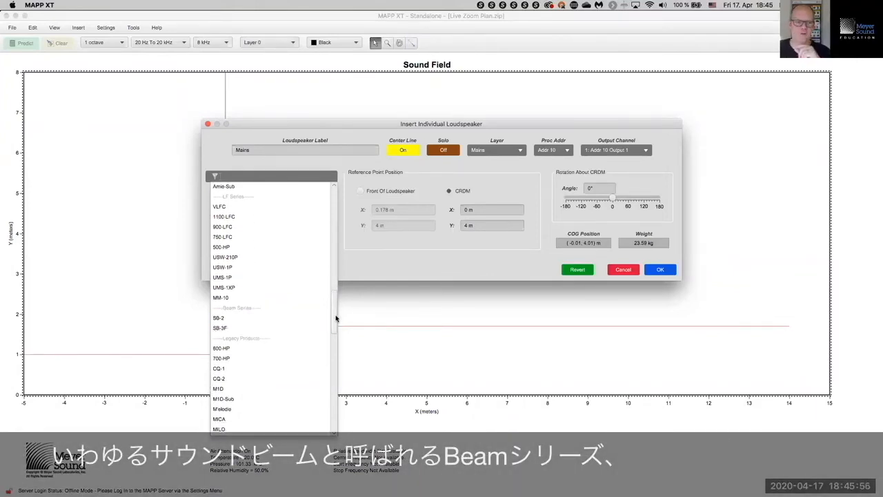
left_click_drag(336, 318, 336, 390)
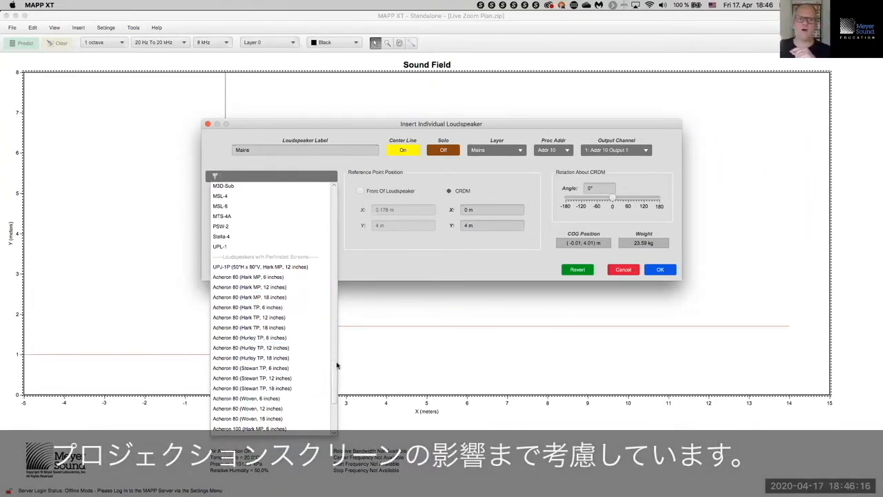
left_click_drag(336, 365, 332, 193)
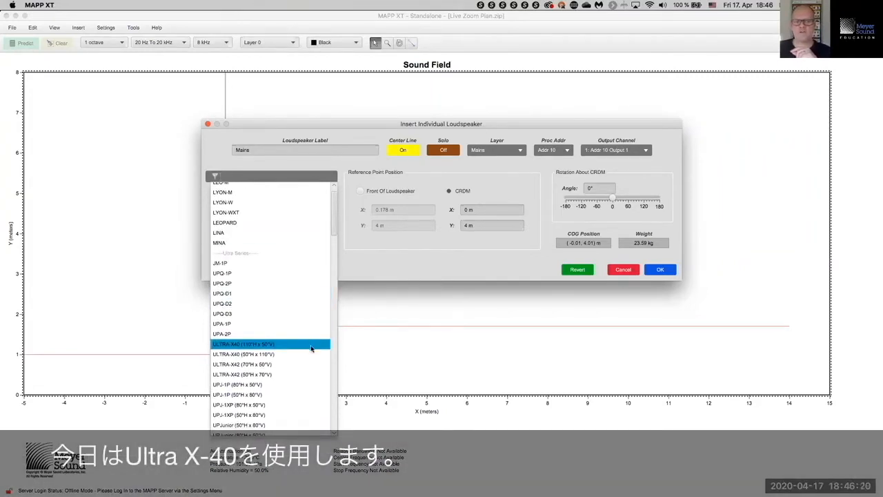
Step: Choose the ULTRA-X40 (110°H x 50°V) model and try horizontal and inverted orientations
left_click(311, 346)
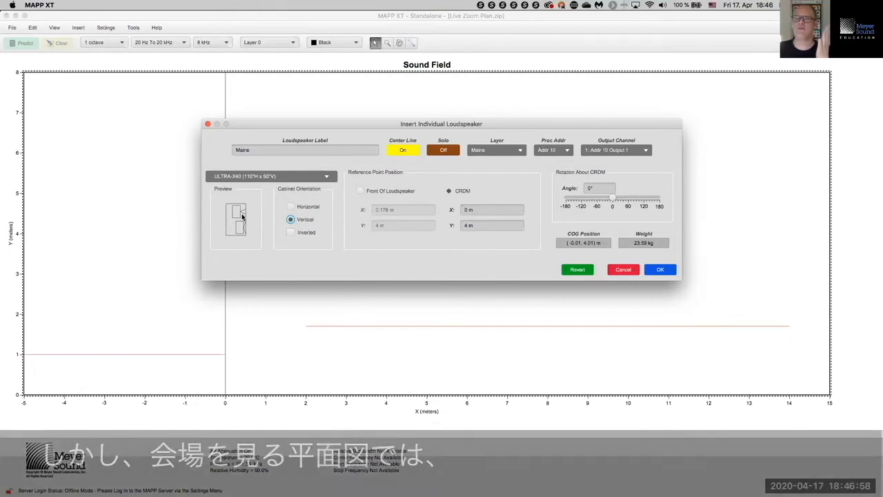
left_click(291, 207)
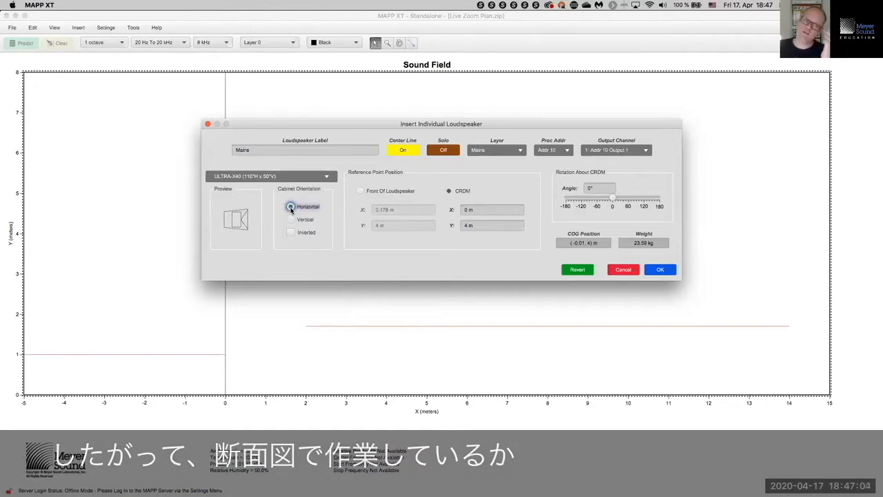
left_click(290, 208)
left_click(291, 219)
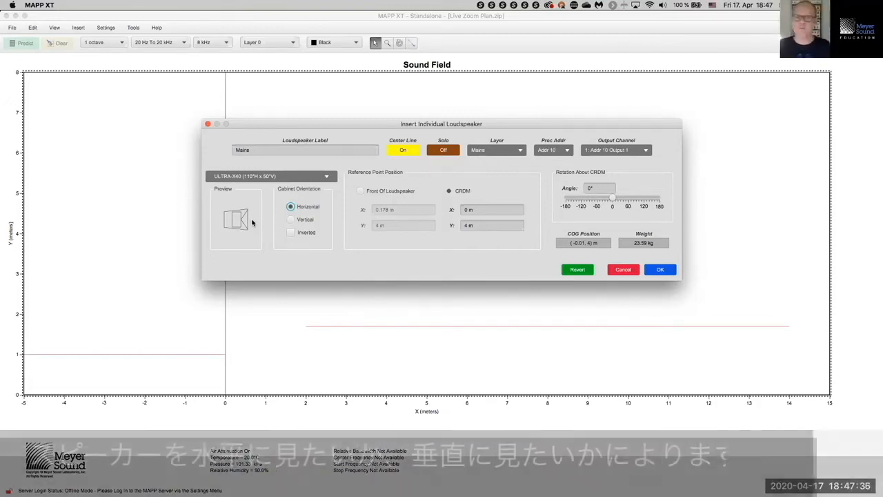
left_click(290, 207)
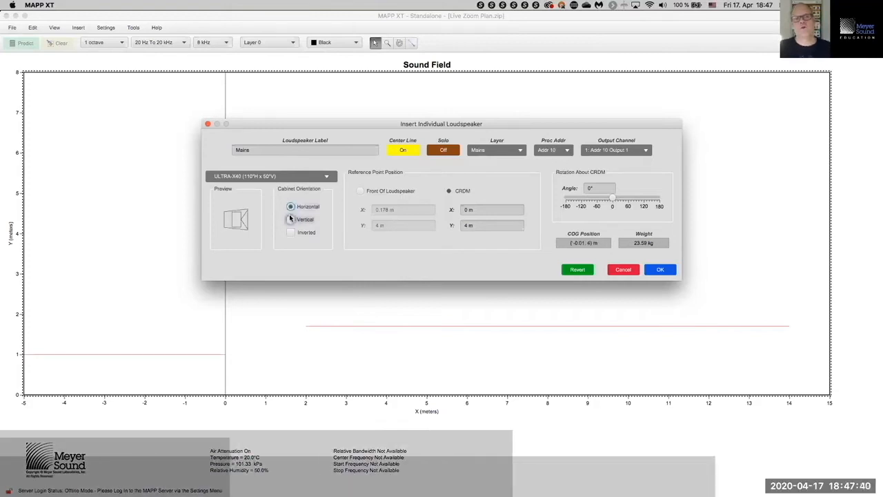
left_click(290, 219)
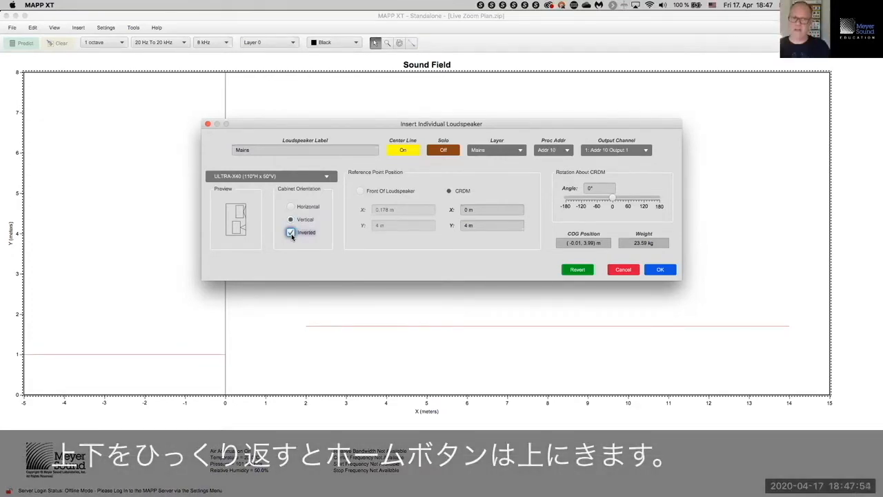
left_click(290, 233)
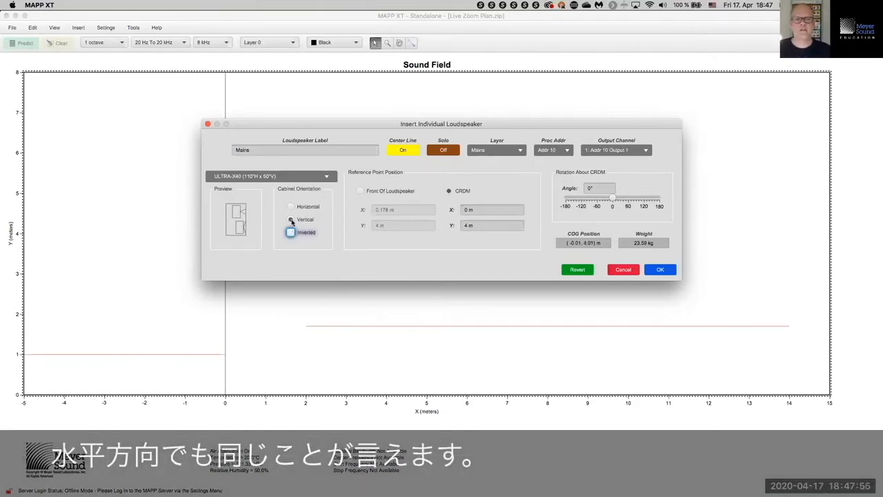
left_click(290, 232)
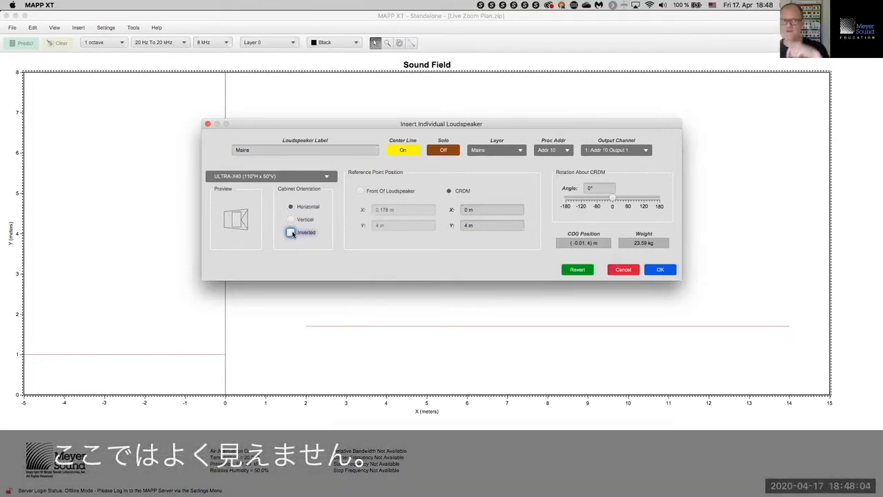
Step: Leave the cabinet vertical and not inverted, then switch to the Keynote presentation
left_click(292, 235)
left_click(292, 235)
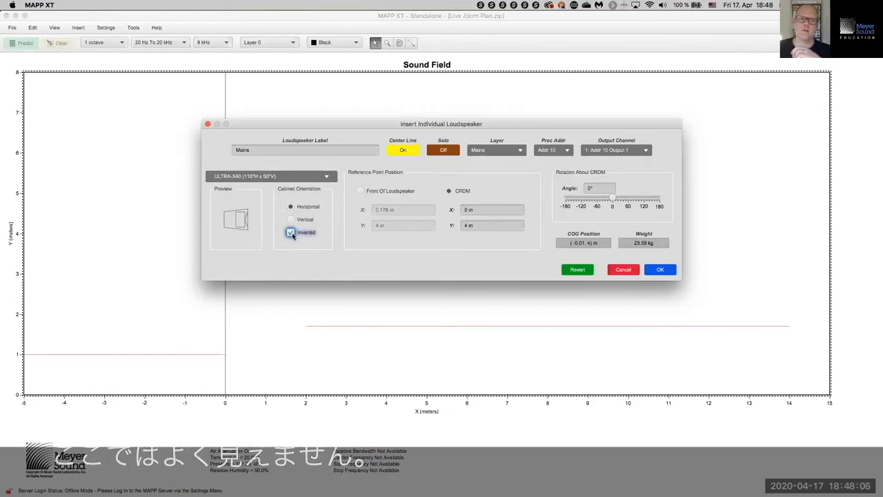
left_click(291, 234)
left_click(294, 208)
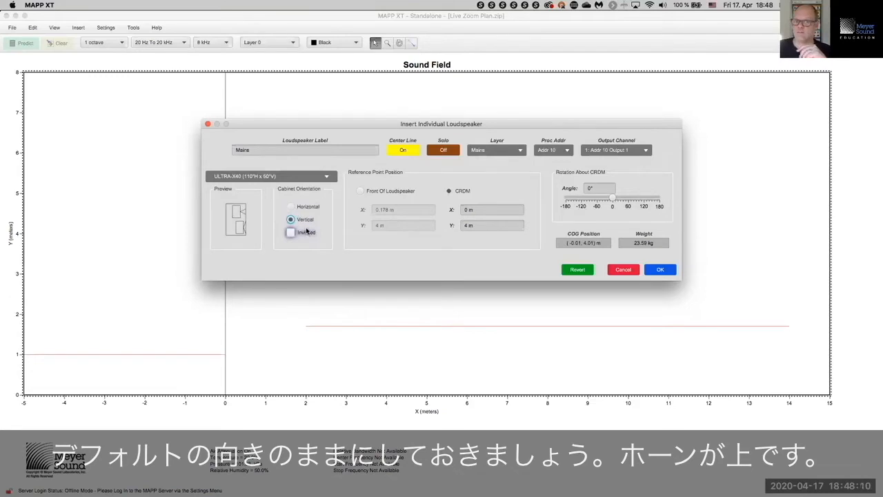
left_click(305, 222)
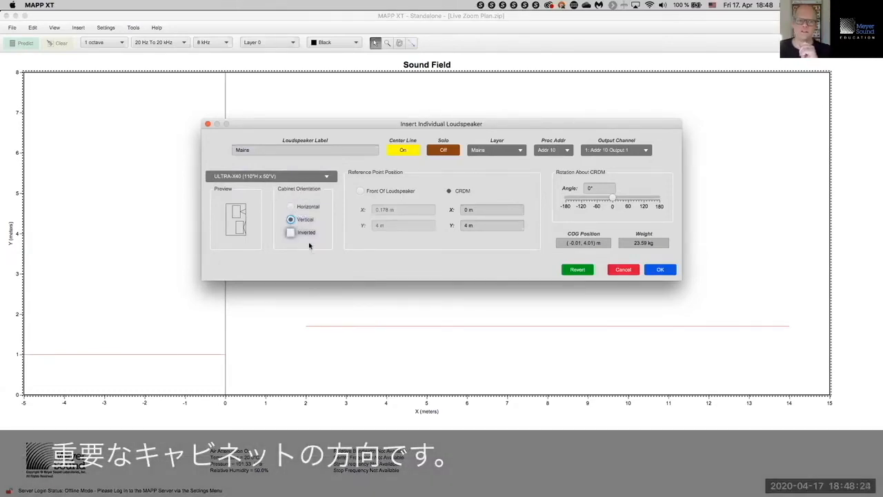
left_click(308, 237)
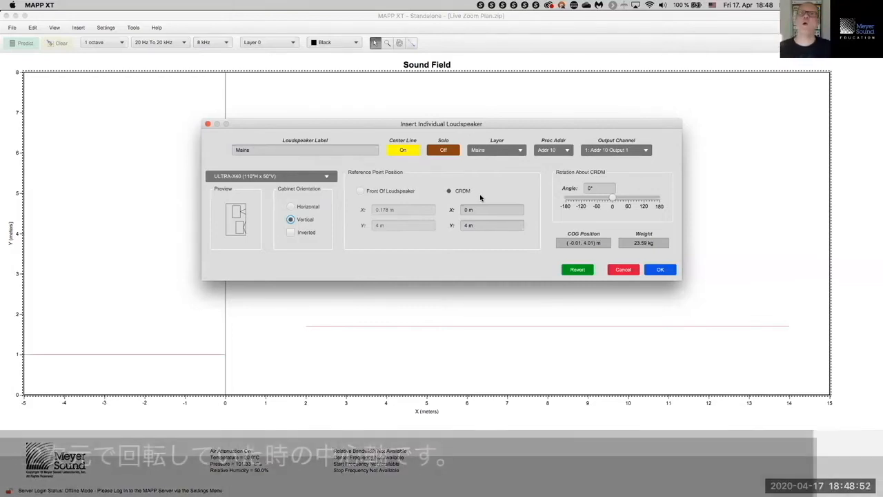
key("super+Tab")
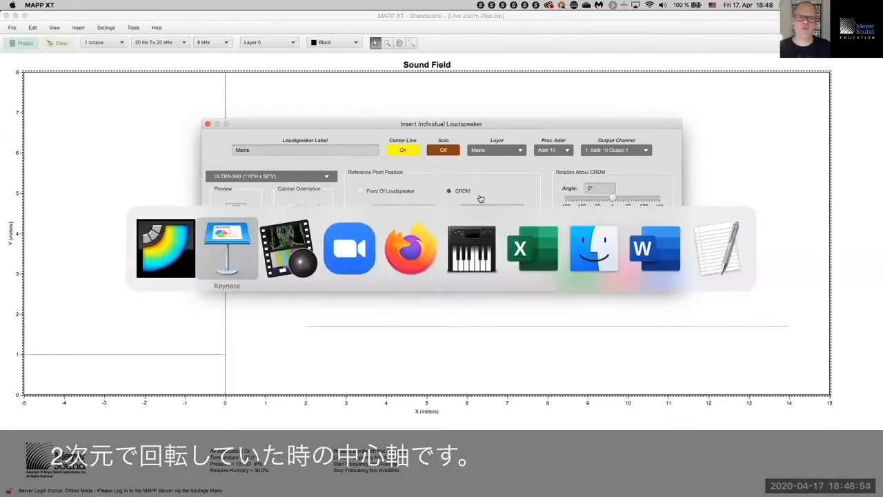
scroll(66, 265, "up", 15)
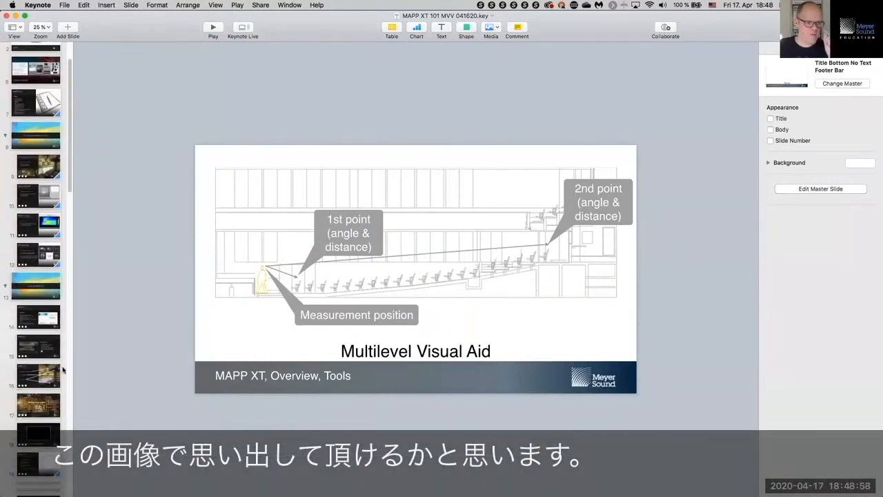
left_click(38, 376)
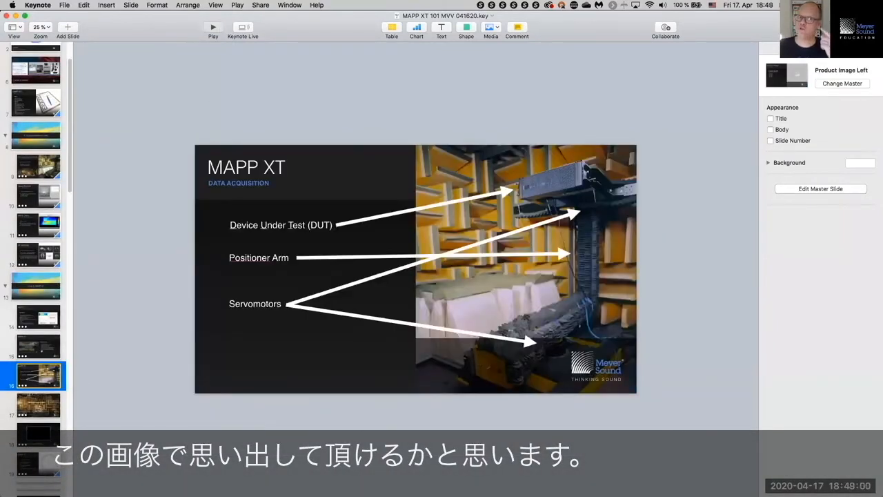
left_click(213, 28)
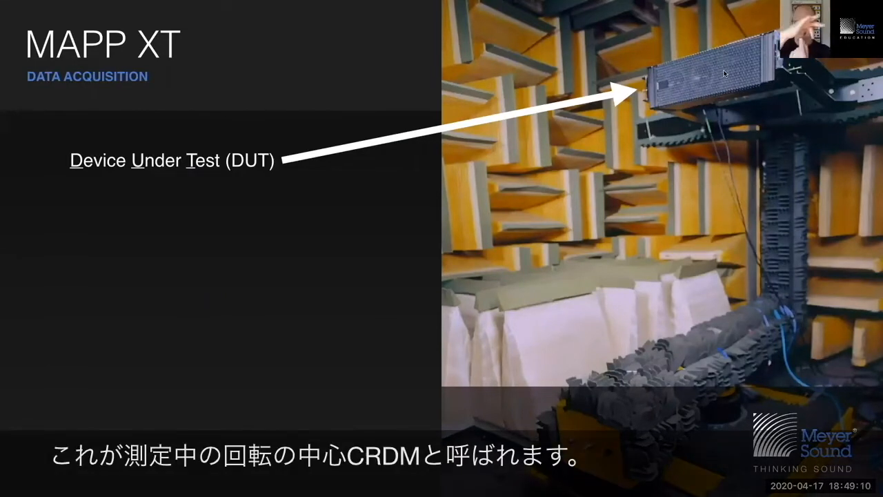
key("Escape")
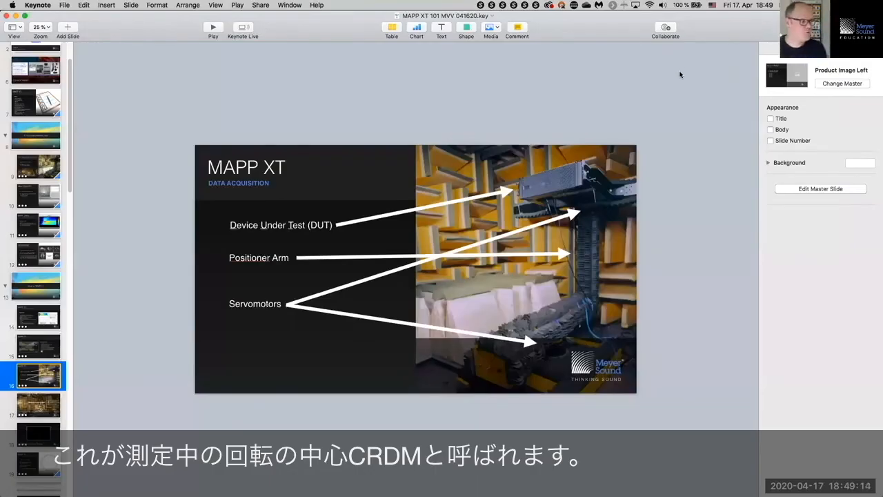
key("super+Tab")
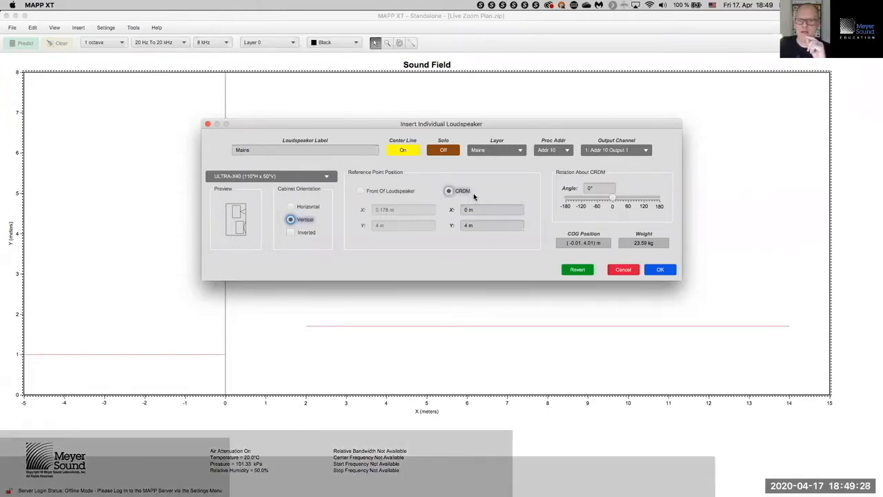
Step: Enter 4 m for both X and Y of the CRDM reference point position
double_click(489, 208)
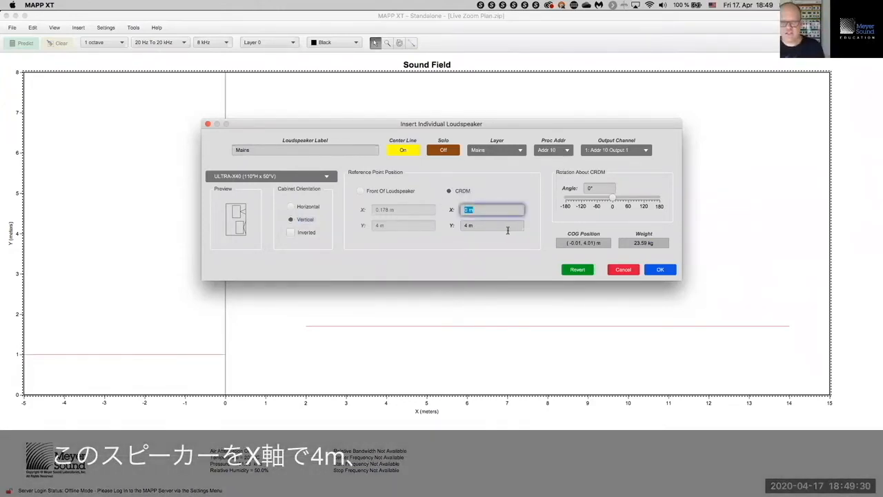
type("4")
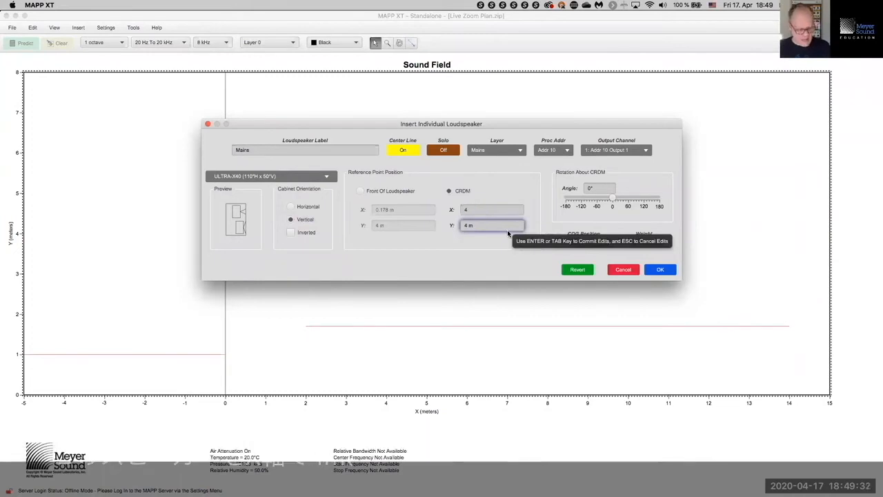
key("Tab")
type("4")
key("Tab")
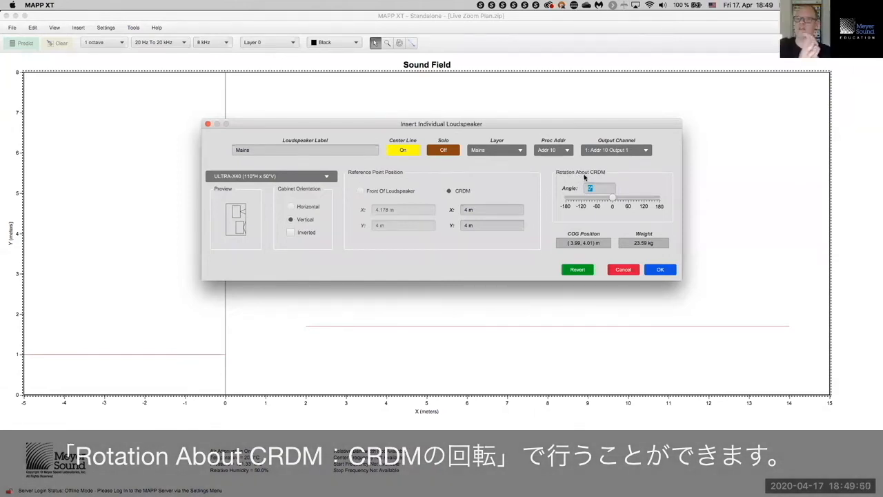
Step: Try a few slider rotations, then set the Rotation About CRDM angle to 0°
left_click(611, 198)
left_click_drag(614, 198, 621, 198)
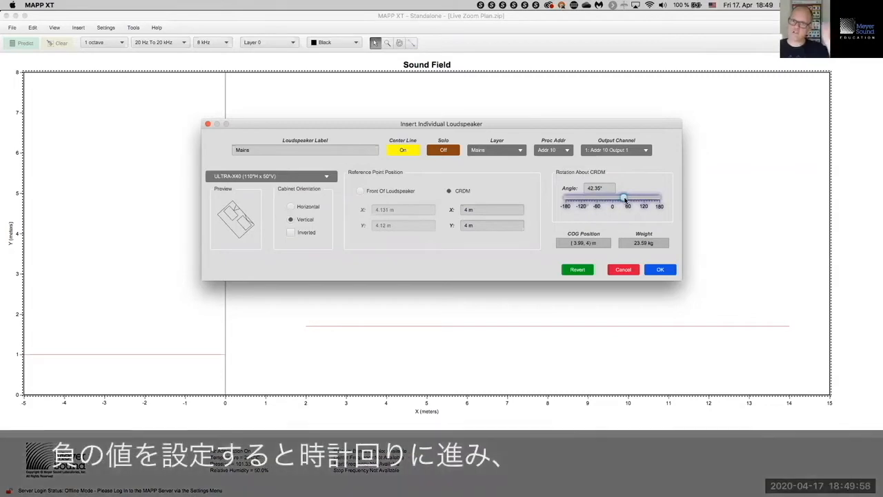
left_click_drag(626, 199, 601, 199)
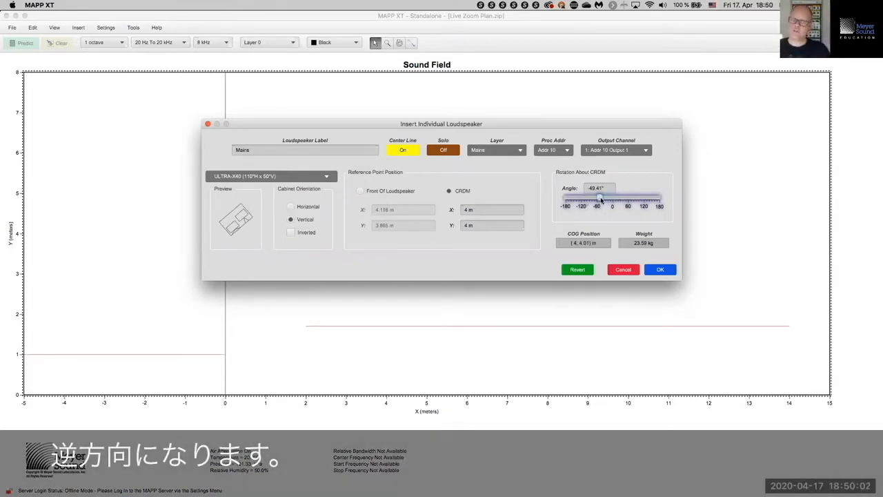
mouse_move(600, 200)
left_mouse_down()
mouse_move(624, 201)
mouse_move(607, 199)
left_mouse_up()
left_click(316, 207)
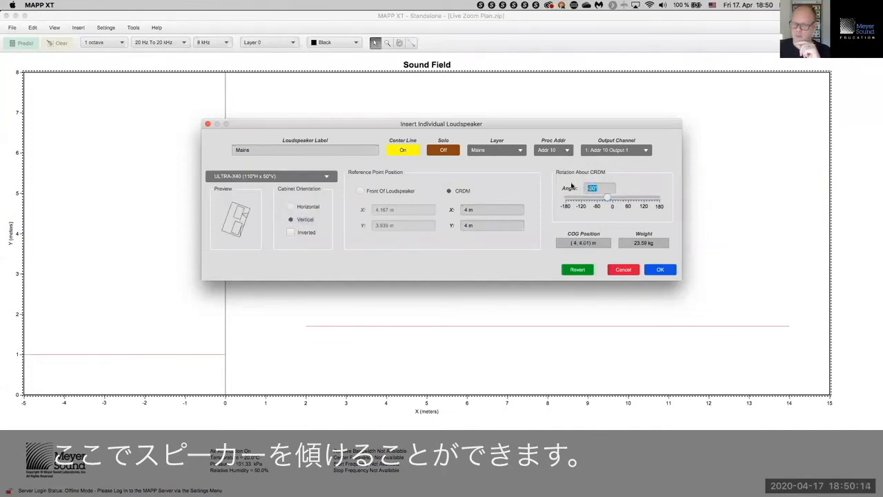
type("0")
key("Tab")
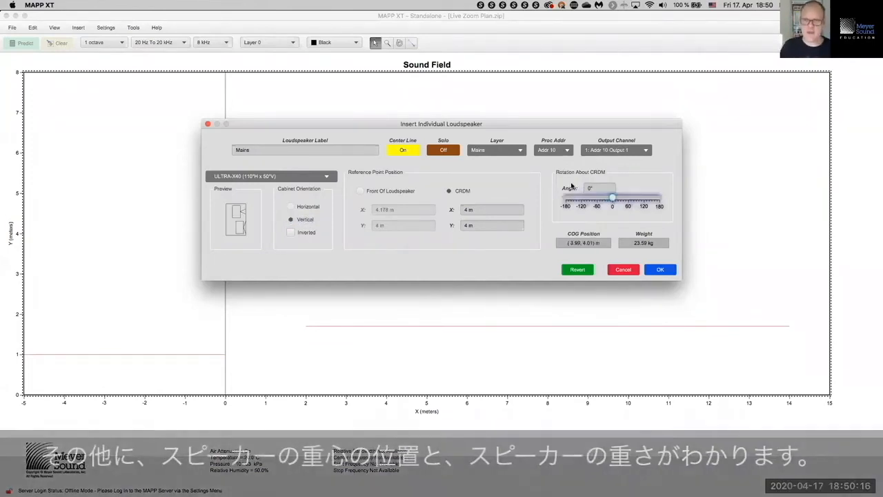
left_click(574, 240)
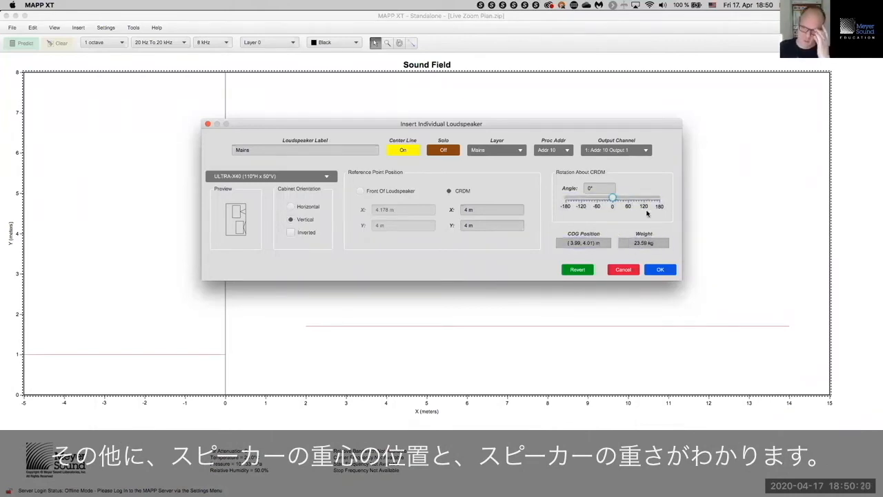
left_click(655, 245)
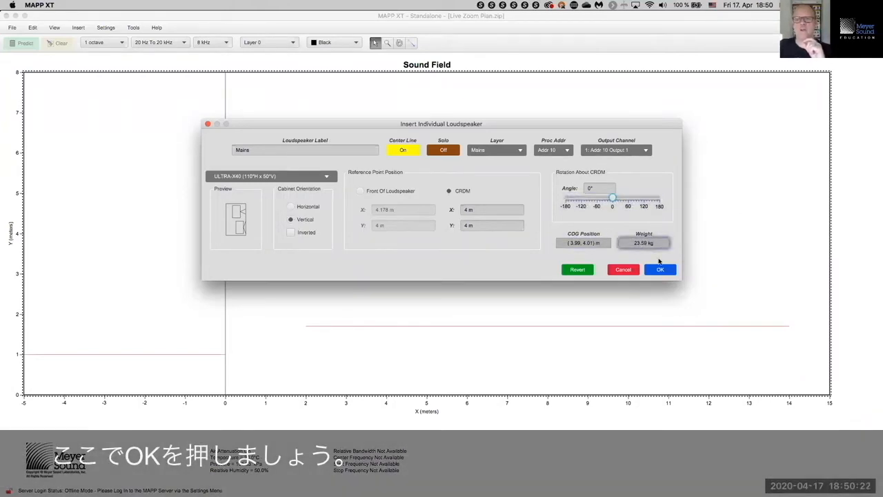
Step: Place the Mains ULTRA-X40 on the sound field and turn View > Center Line off
left_click(660, 270)
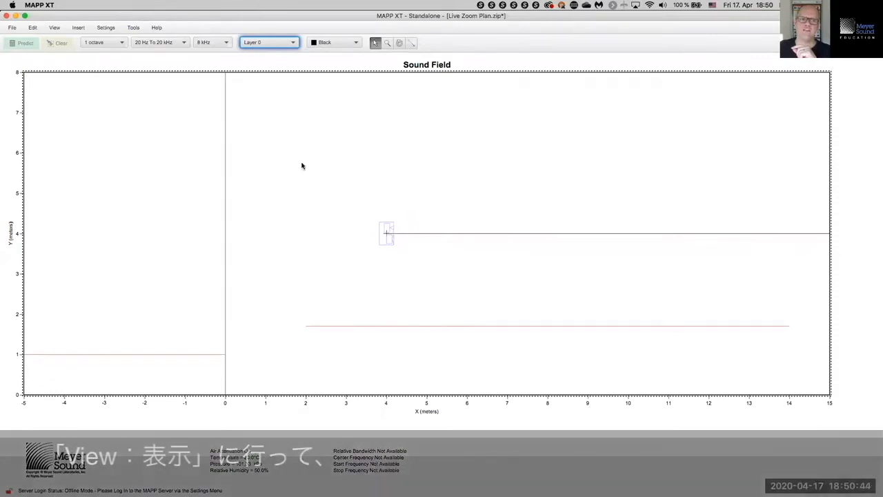
left_click(55, 28)
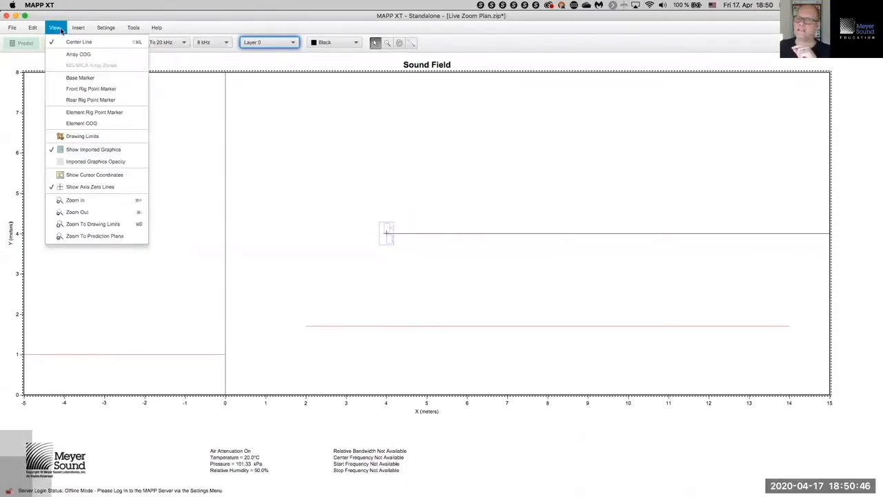
left_click(63, 42)
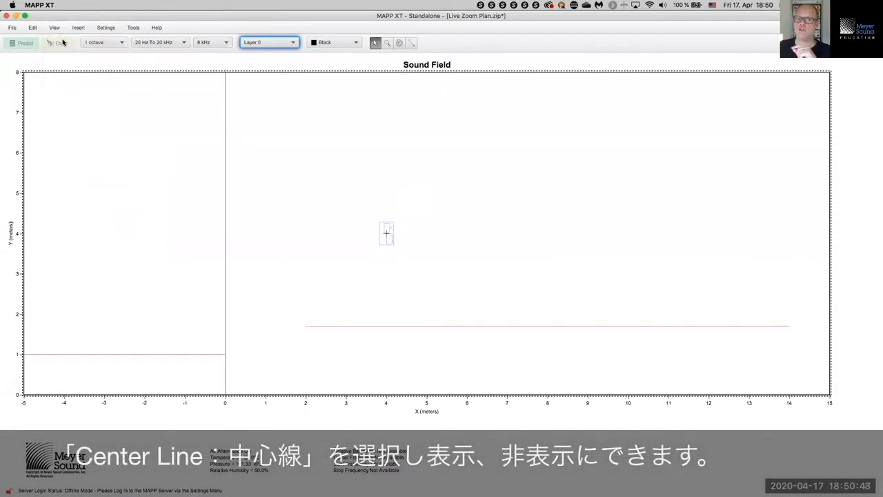
left_click(61, 29)
left_click(65, 43)
left_click(56, 28)
left_click(63, 42)
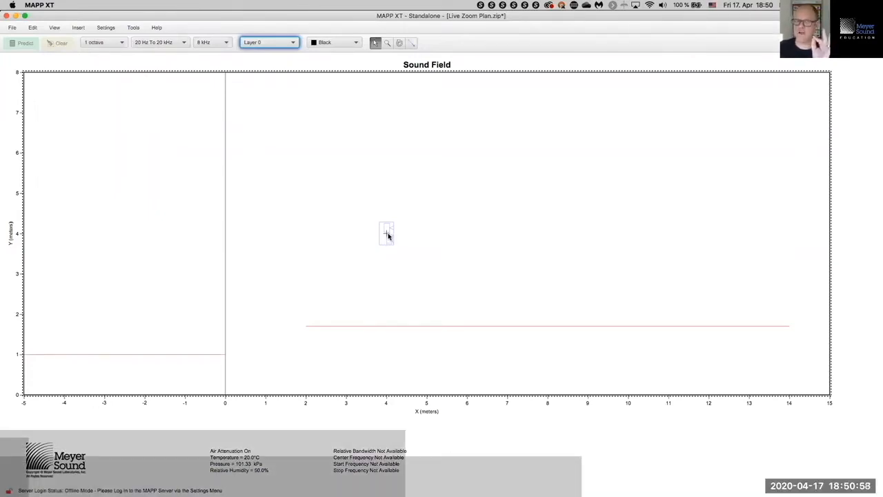
Step: Open the Mains loudspeaker's Edit Individual Loudspeaker Properties window and move it aside
right_click(389, 231)
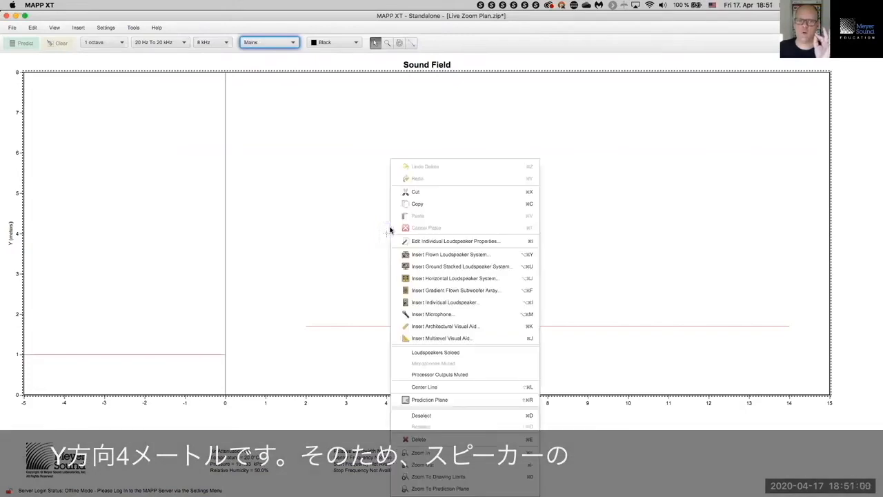
left_click(411, 240)
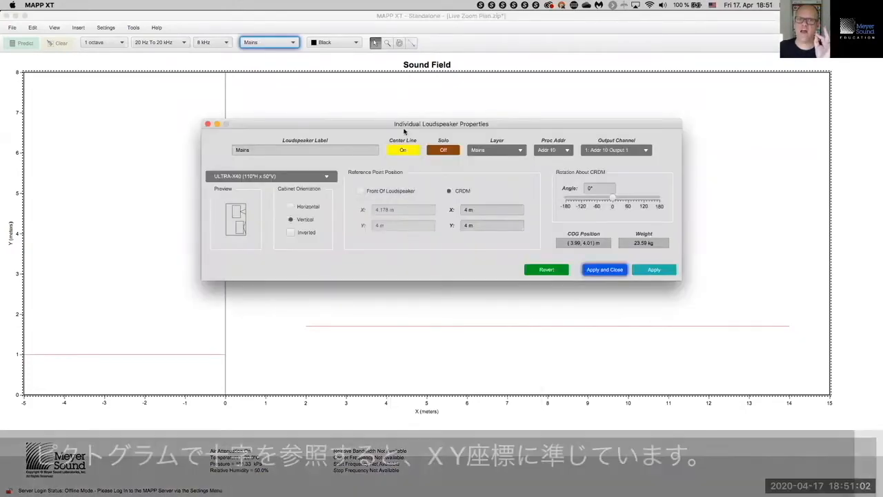
left_click_drag(405, 121, 650, 124)
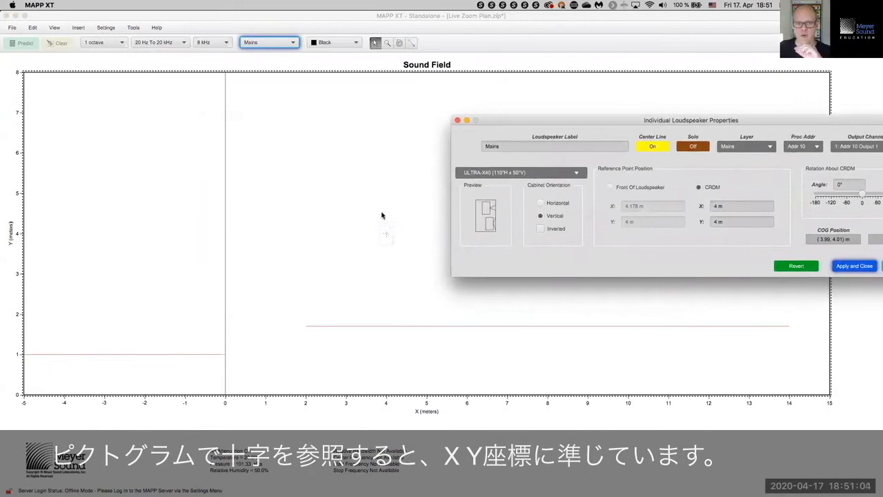
left_click(727, 224)
left_click(732, 208)
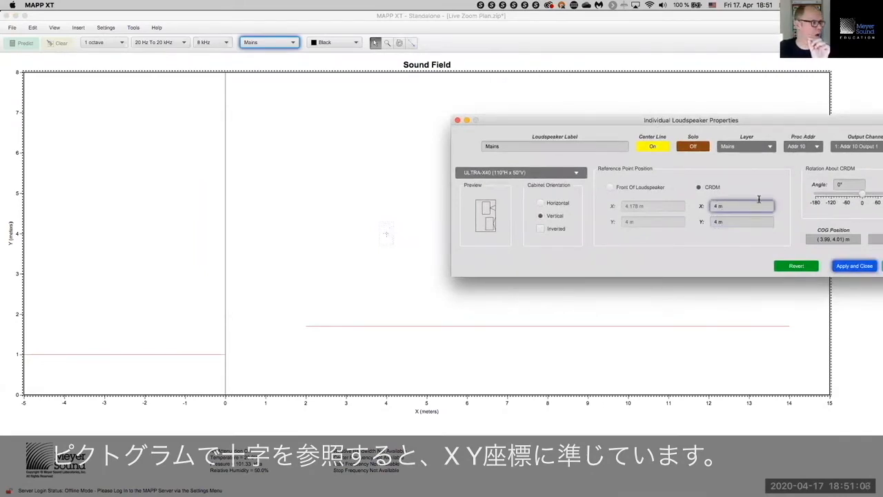
left_click(699, 187)
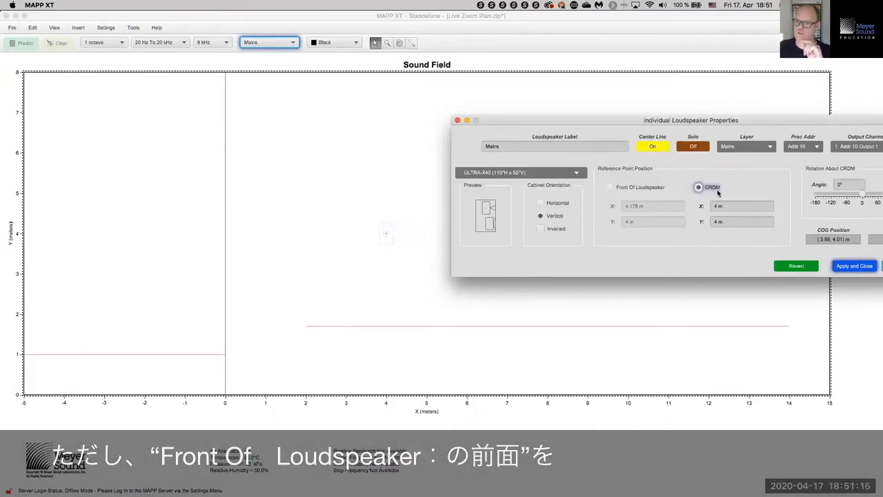
Step: Reference the loudspeaker by Front Of Loudspeaker and set its X to 4 m
left_click(656, 188)
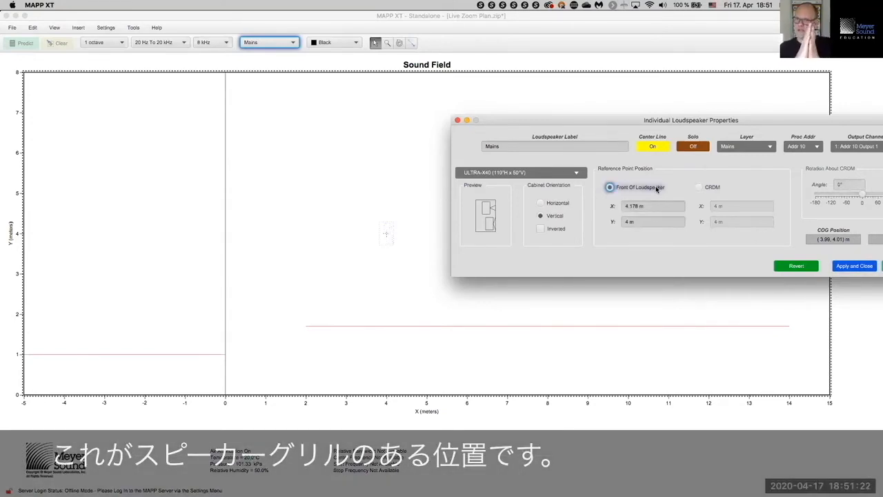
left_click(645, 205)
triple_click(645, 204)
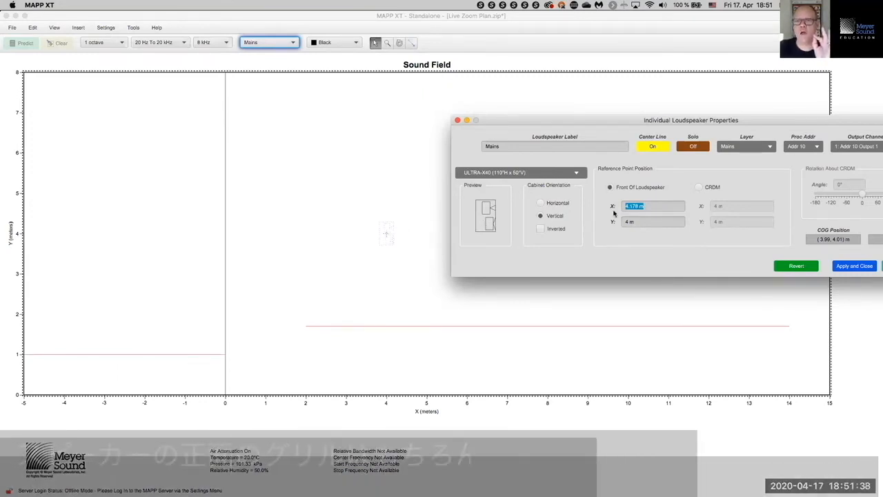
left_click(652, 206)
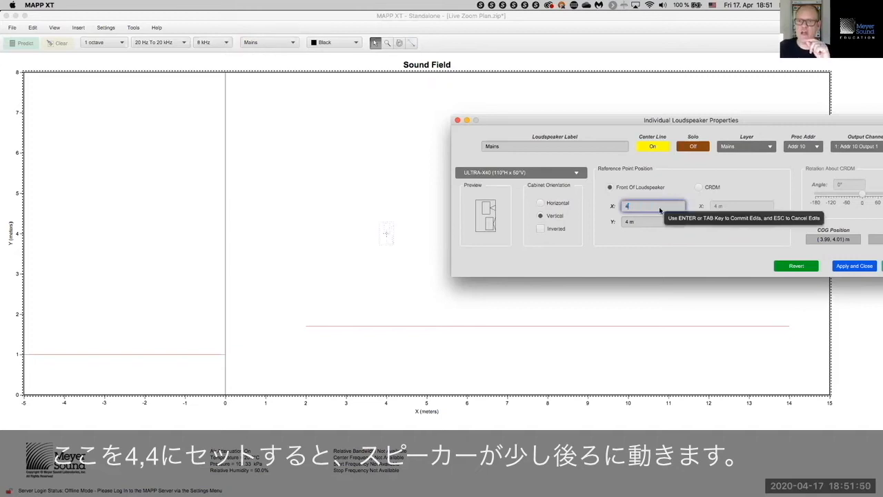
type("4")
key("Tab")
Step: Switch the reference back to CRDM with X 4 m, then apply and close
left_click_drag(801, 121, 728, 28)
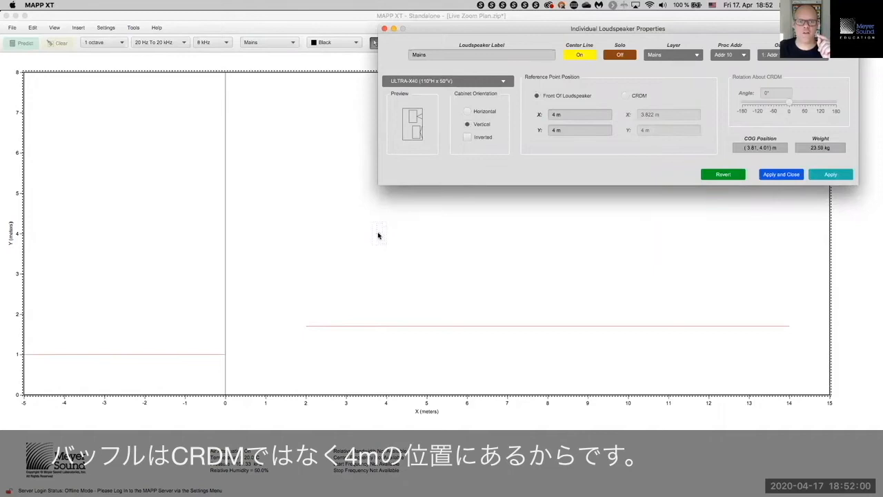
left_click(625, 96)
type("4")
key("Tab")
key("Return")
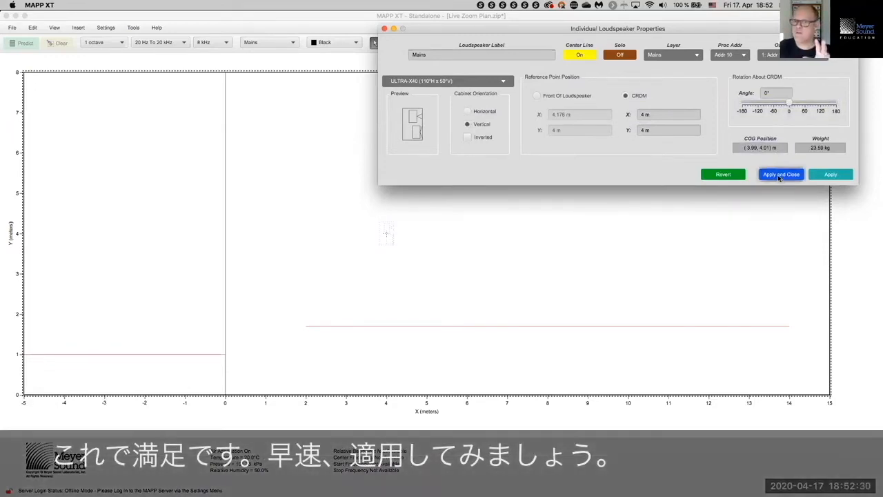
left_click(779, 175)
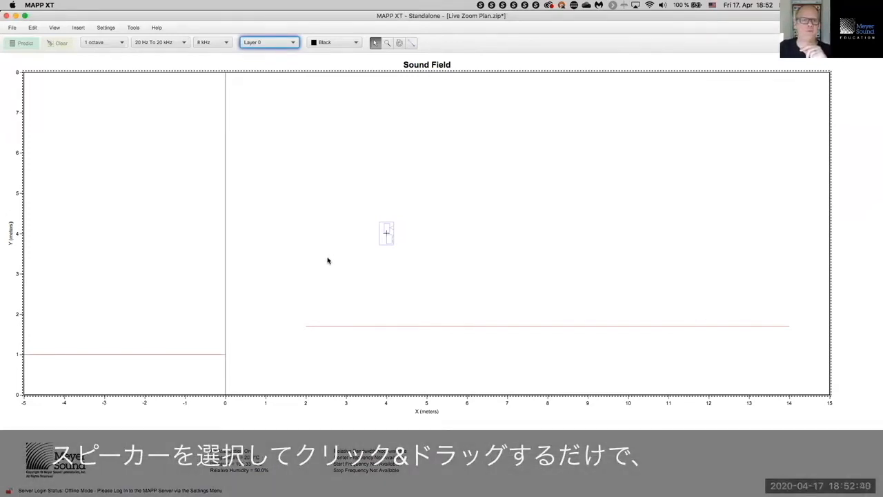
Step: Move the loudspeaker just left of the Y axis and turn the center line back on
left_click(388, 235)
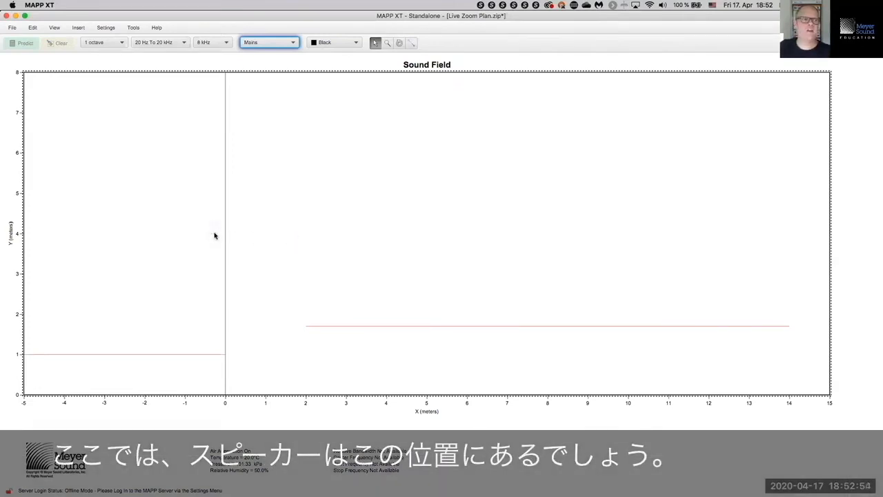
left_click(408, 212)
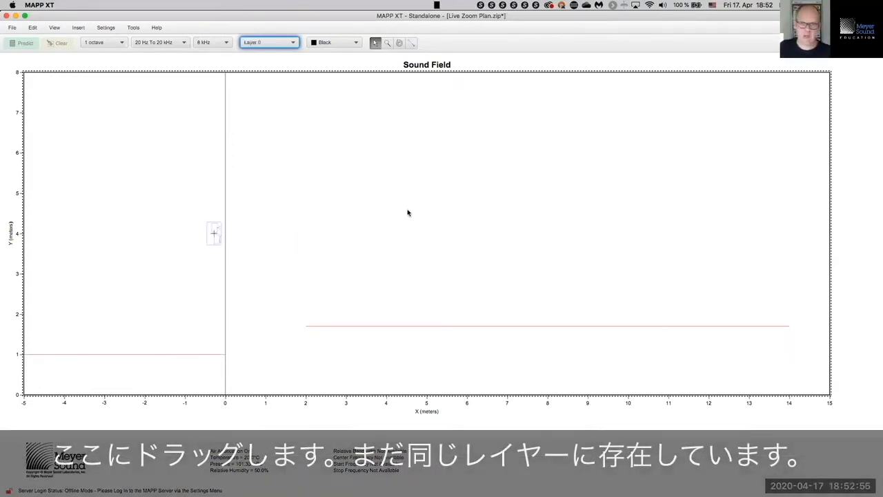
left_click(213, 239)
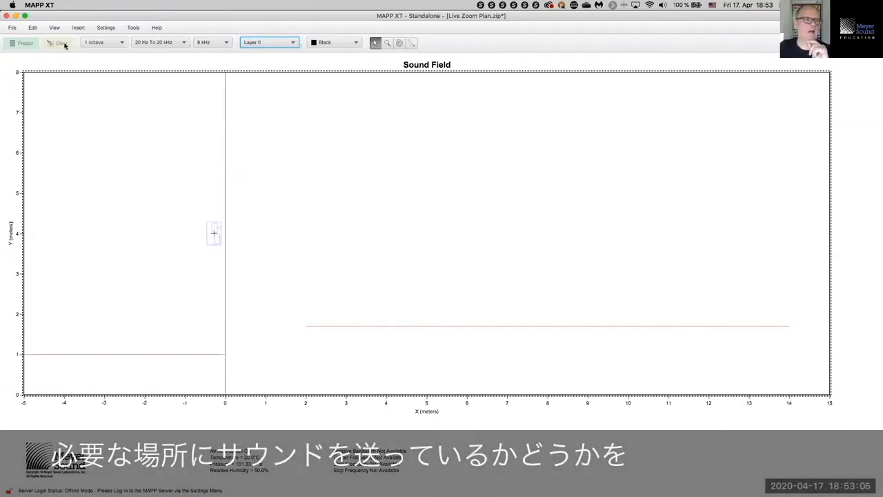
left_click(49, 27)
left_click(58, 38)
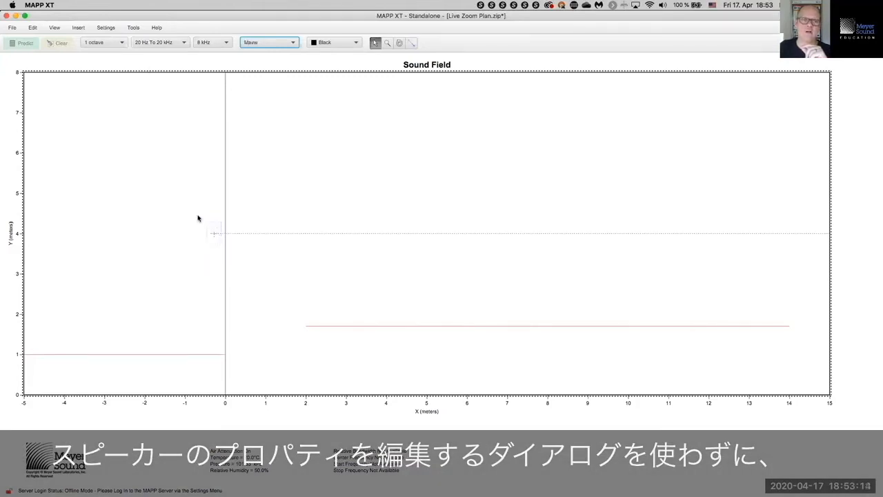
Step: Check the properties of the moved Mains loudspeaker, then close them
right_click(212, 229)
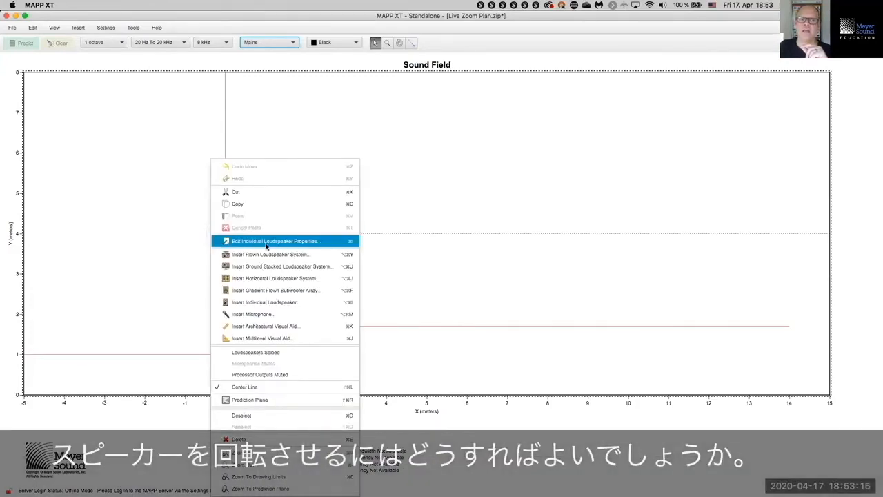
left_click(276, 242)
left_click_drag(330, 339, 657, 79)
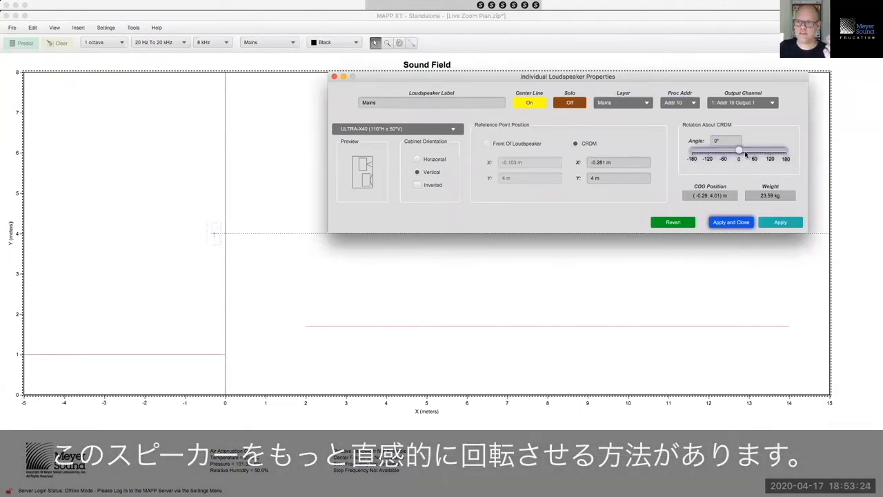
left_click(729, 222)
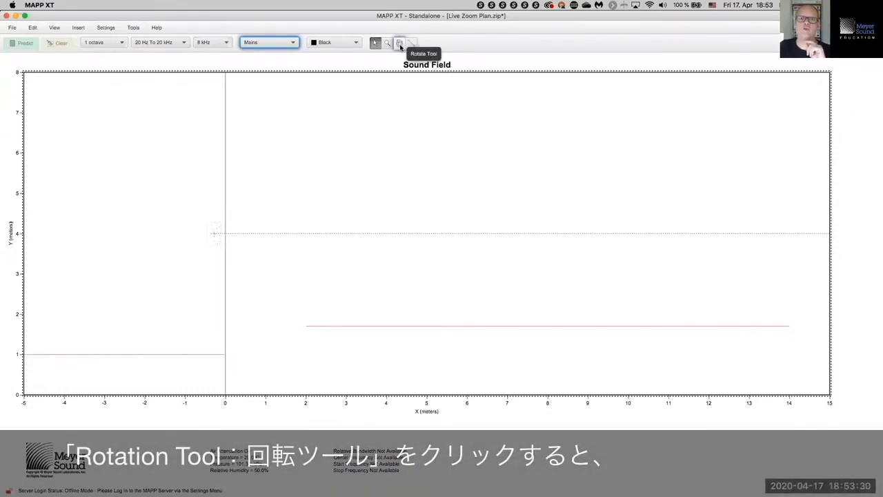
Step: Set up the Rotate tool with its rotation centre on the loudspeaker
left_click(401, 43)
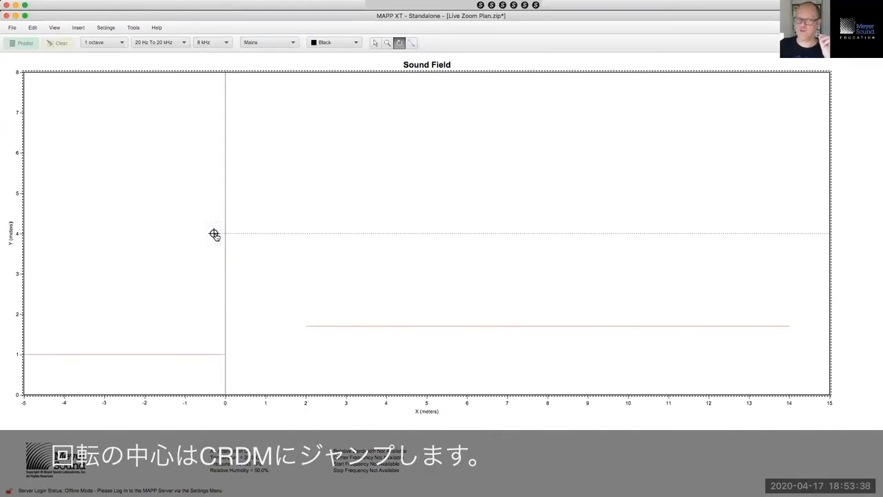
left_click(294, 165)
left_click(160, 133)
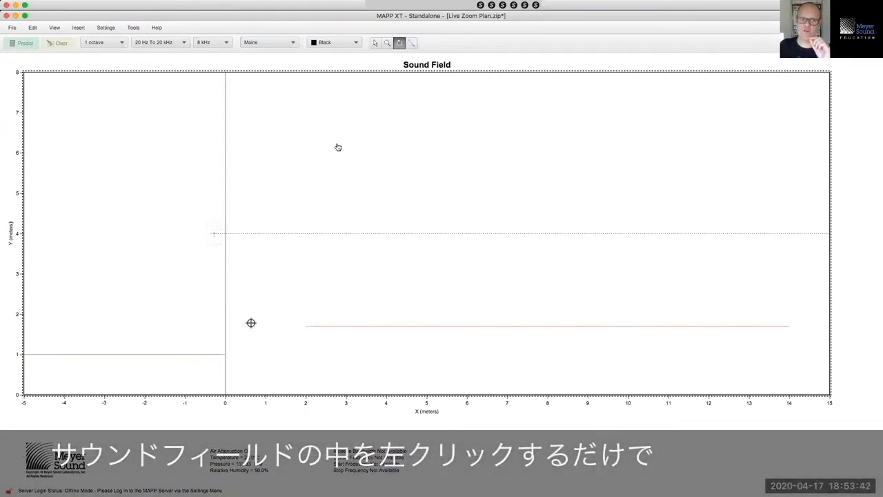
left_click(551, 143)
left_click(559, 267)
left_click(508, 338)
left_click(252, 325)
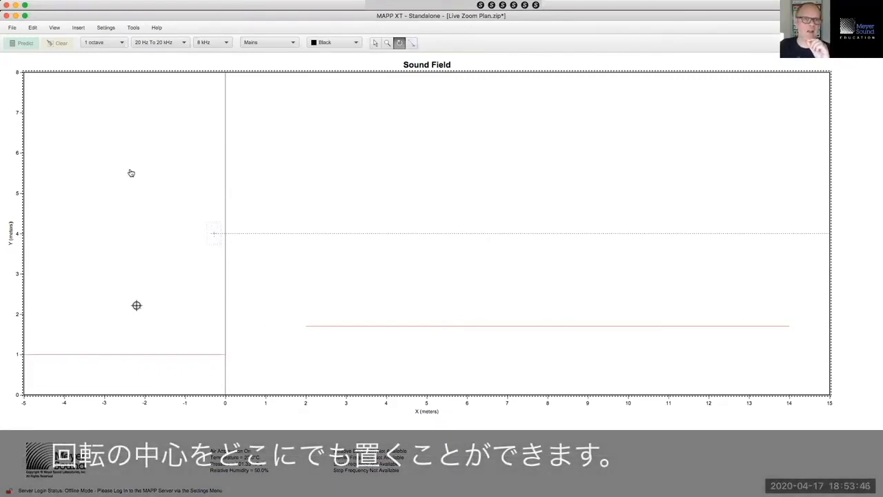
left_click(295, 138)
left_click(486, 153)
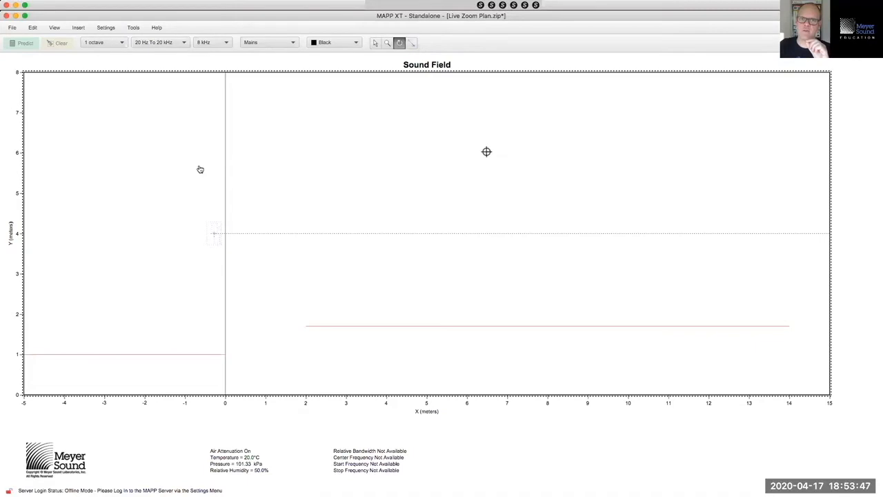
right_click(408, 136)
key("Escape")
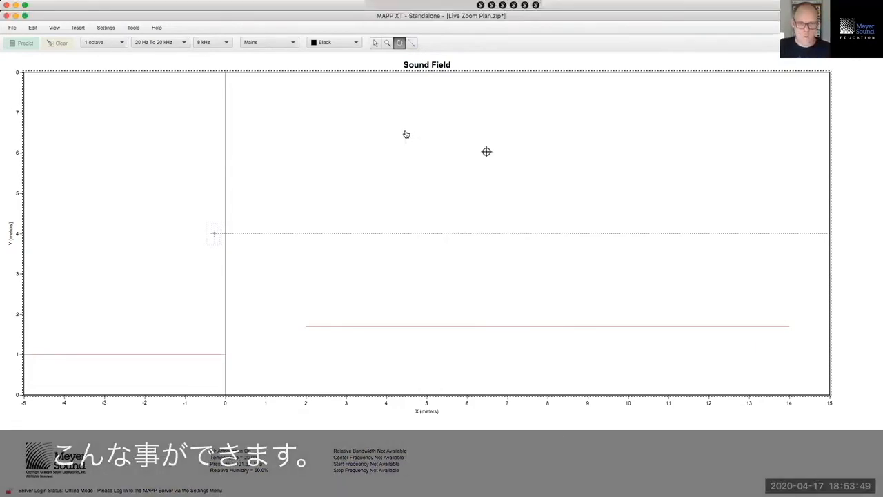
left_click(376, 43)
left_click(399, 43)
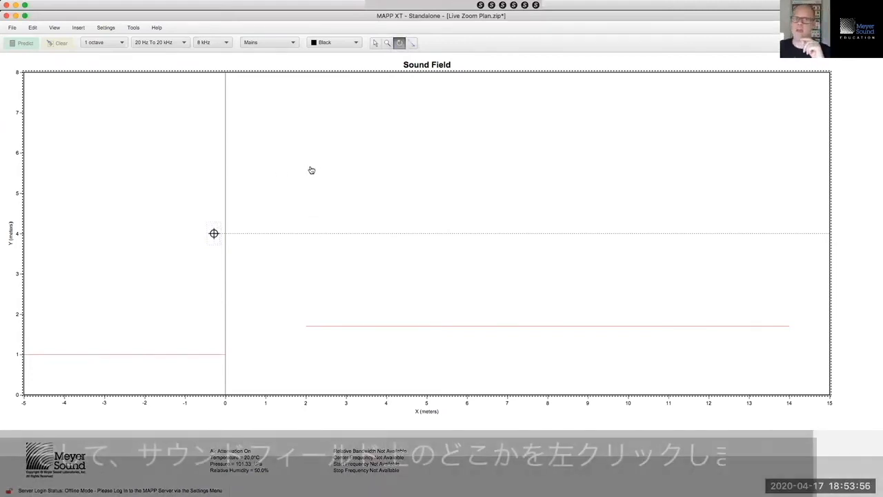
Step: Tilt the loudspeaker down to about -9° so its aim meets the audience near 14 m
mouse_move(319, 148)
left_mouse_down()
mouse_move(322, 173)
mouse_move(315, 139)
mouse_move(310, 164)
mouse_move(315, 145)
mouse_move(317, 165)
mouse_move(316, 123)
mouse_move(312, 173)
mouse_move(312, 132)
left_mouse_up()
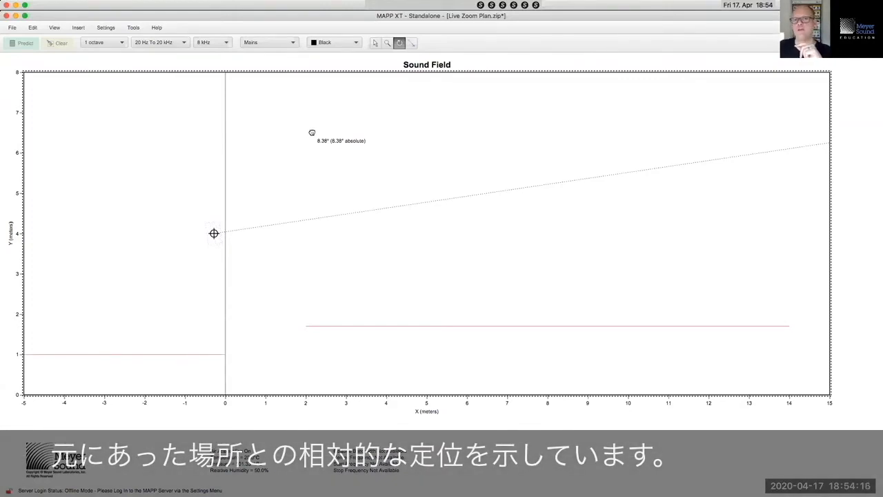
left_click_drag(312, 132, 312, 175)
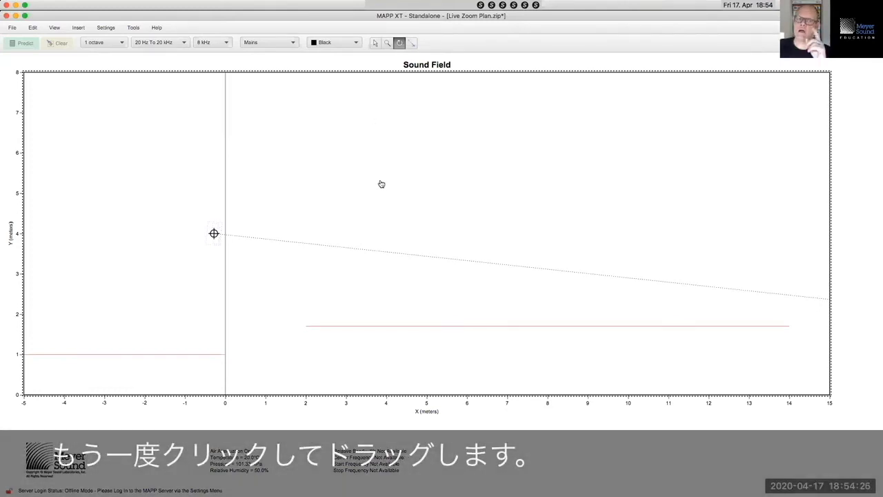
left_click_drag(380, 181, 378, 159)
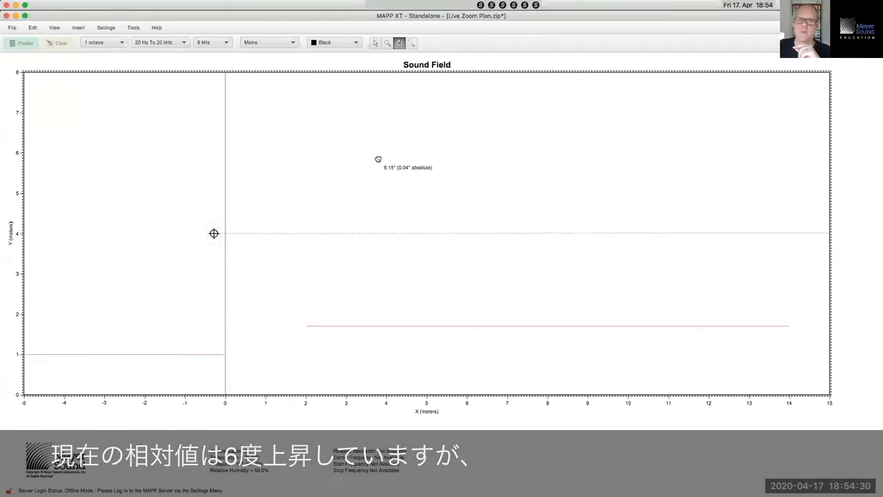
left_click_drag(378, 160, 378, 159)
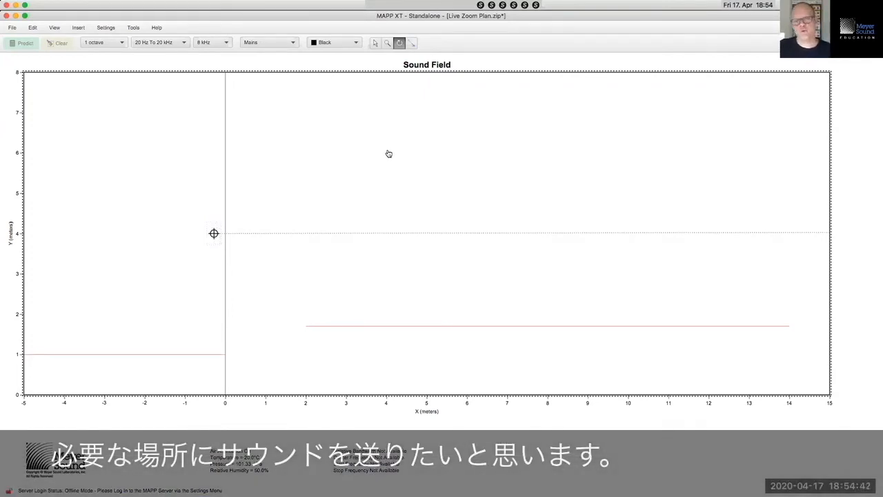
left_click_drag(389, 153, 390, 185)
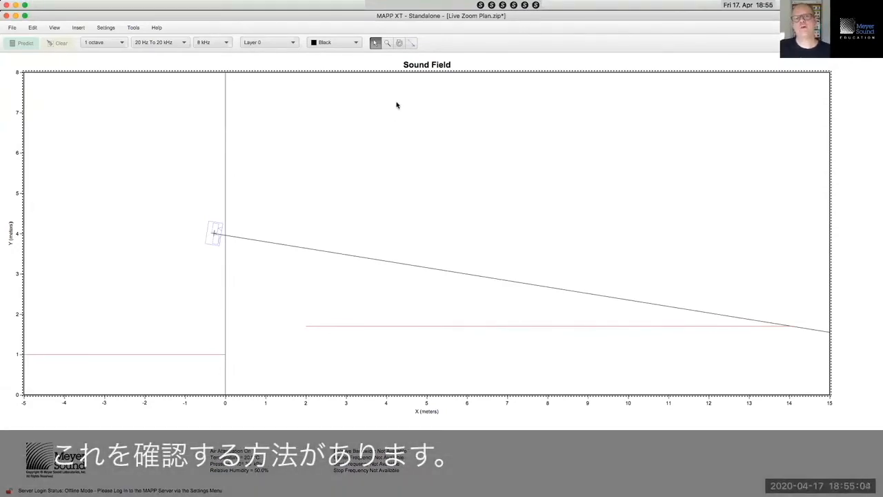
Step: Draw a line from the loudspeaker centre along its aim and select it
left_click(413, 43)
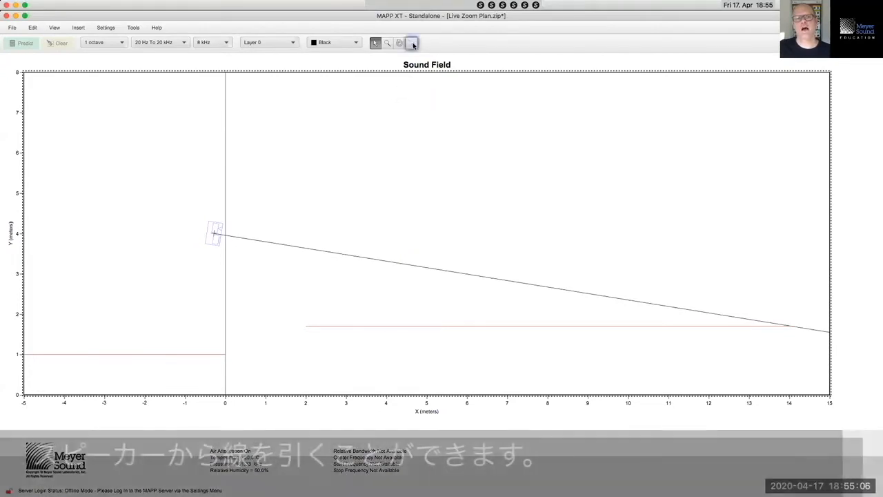
left_click_drag(213, 233, 566, 290)
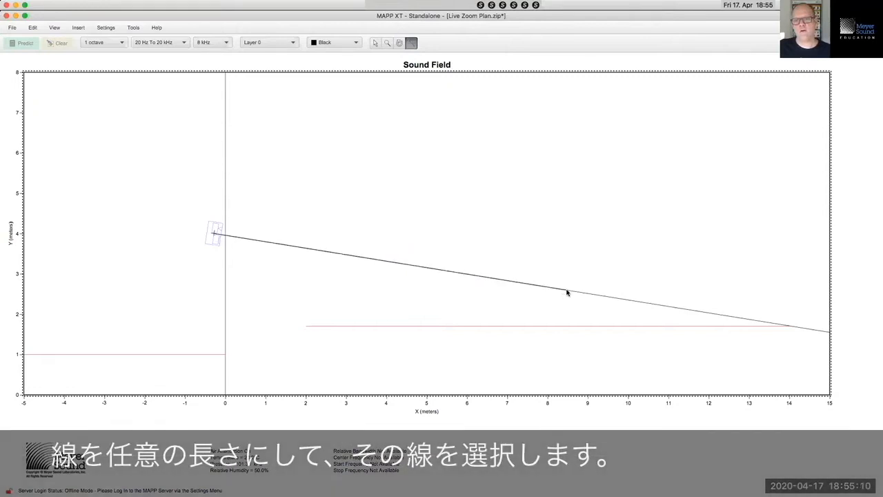
left_click(373, 43)
left_click_drag(365, 203, 390, 283)
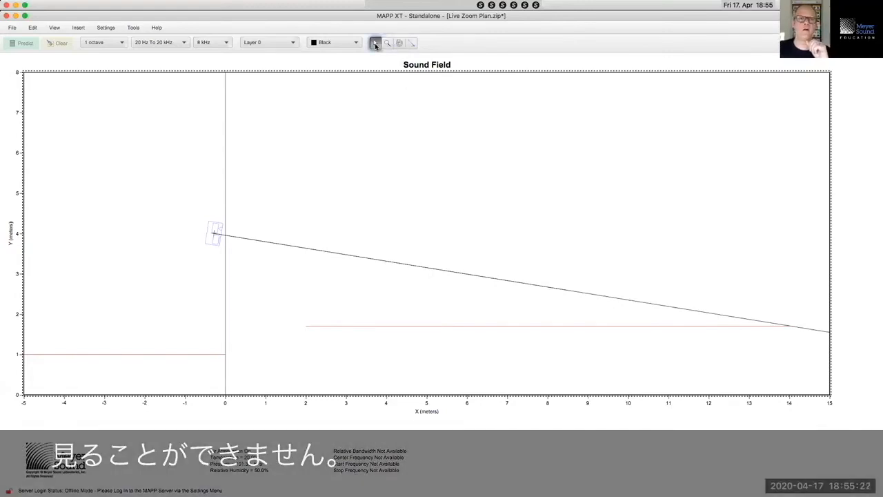
left_click(54, 28)
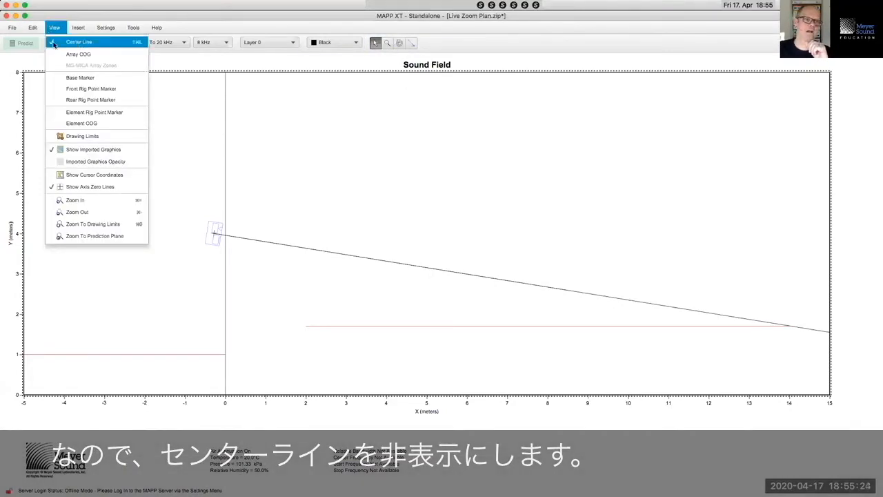
Step: Hide the centre line and put the rotation pivot on the loudspeaker
left_click(54, 43)
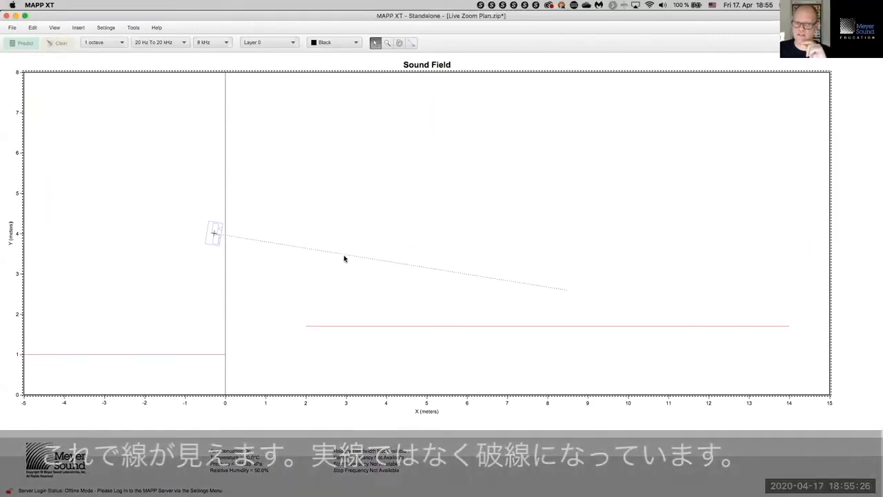
left_click(399, 43)
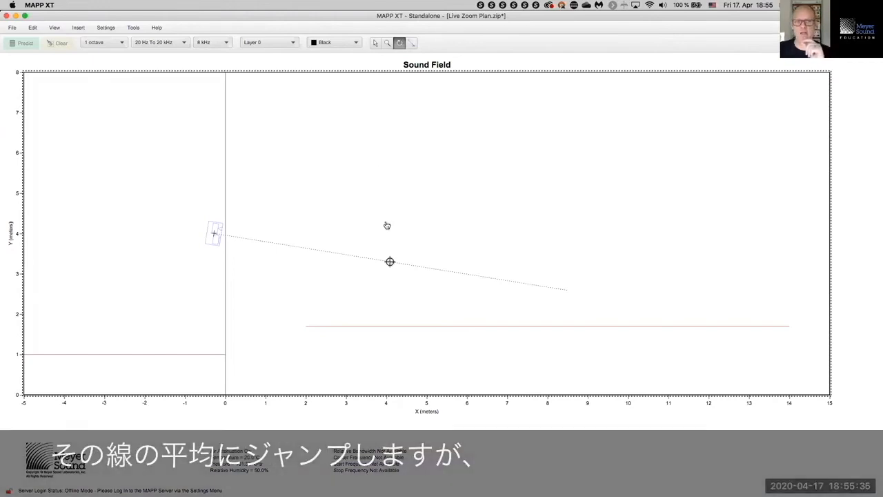
left_click(379, 308)
left_click(349, 94)
left_click(130, 109)
left_click(191, 315)
left_click(389, 181)
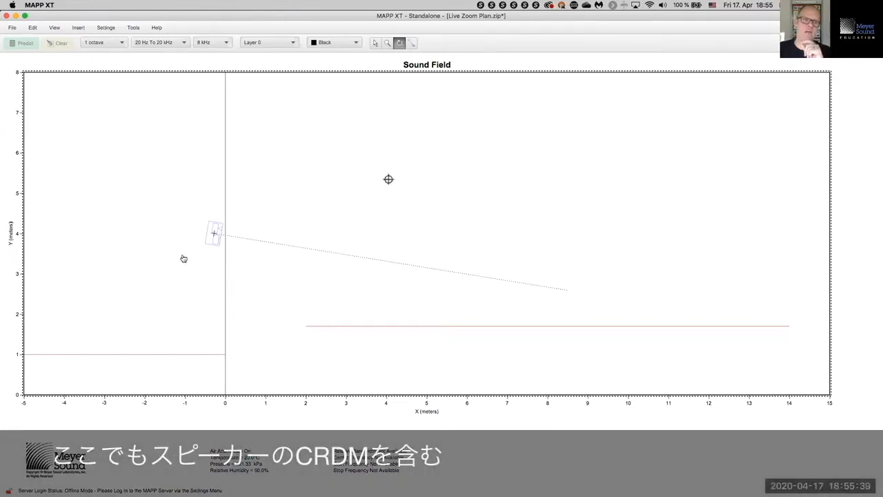
left_click(214, 234)
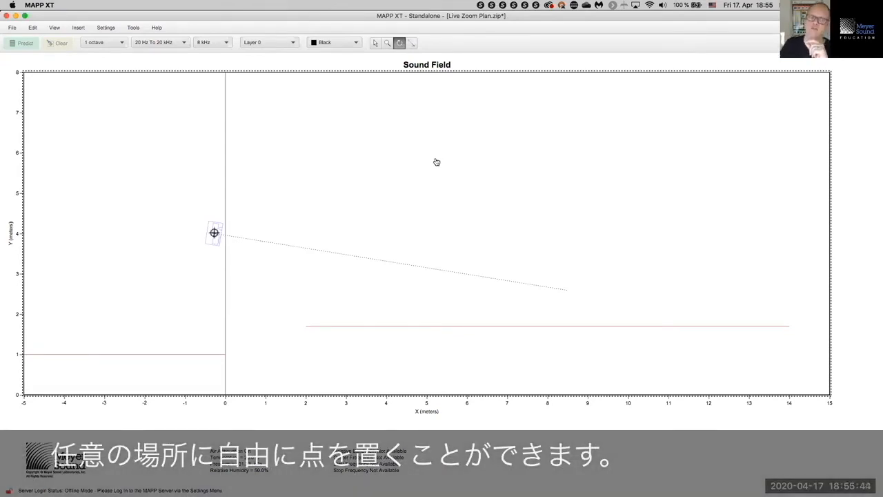
Step: Rotate the drawn line about 22° below the aim to mark the lower coverage edge
left_click_drag(430, 156, 437, 193)
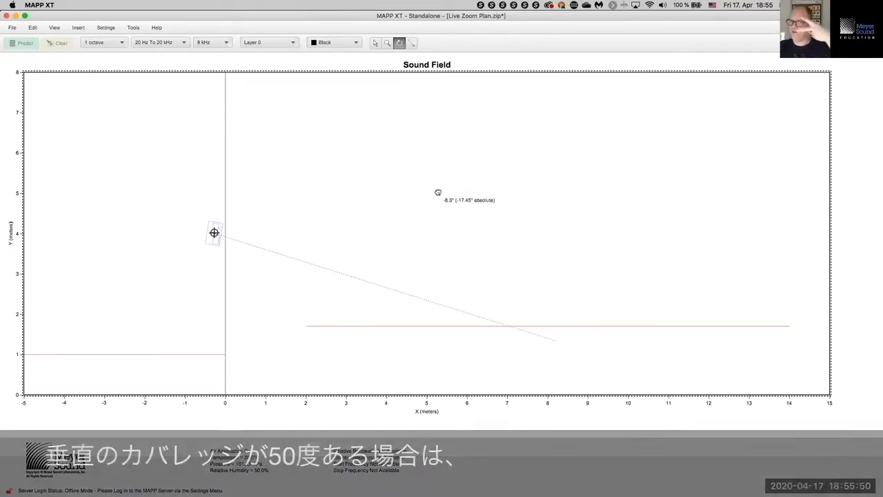
left_click_drag(438, 202, 437, 218)
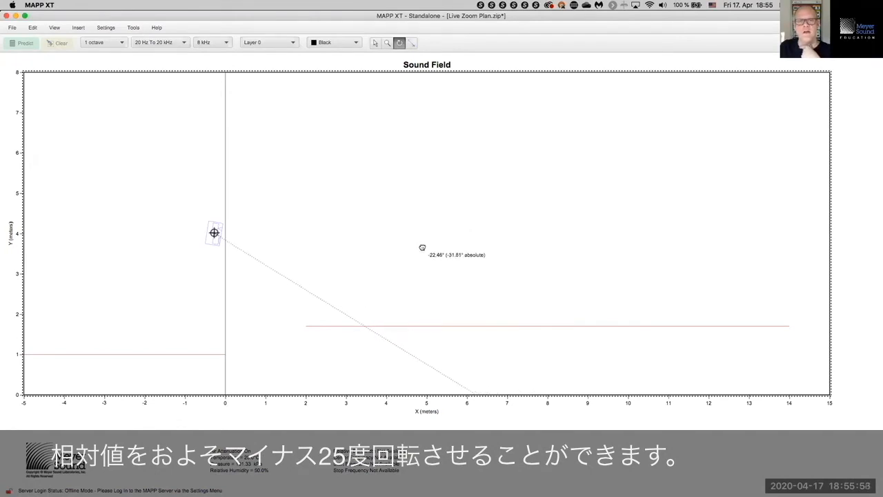
left_click_drag(419, 254, 420, 259)
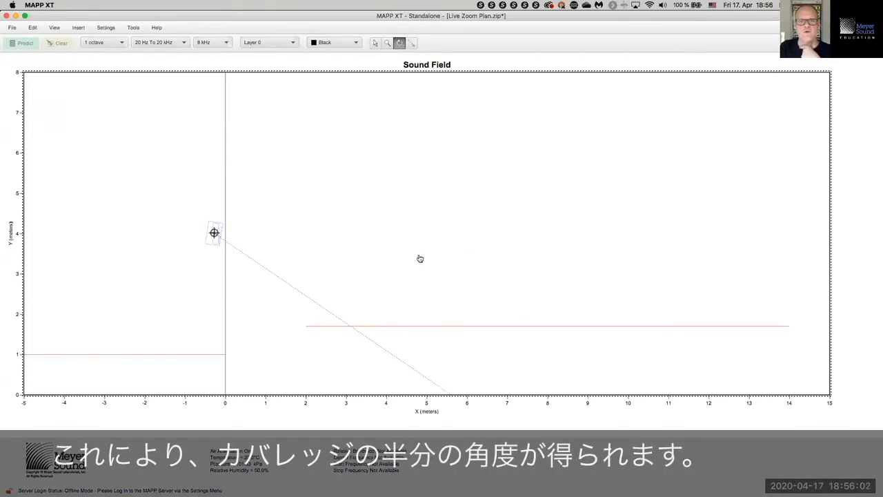
left_click(61, 29)
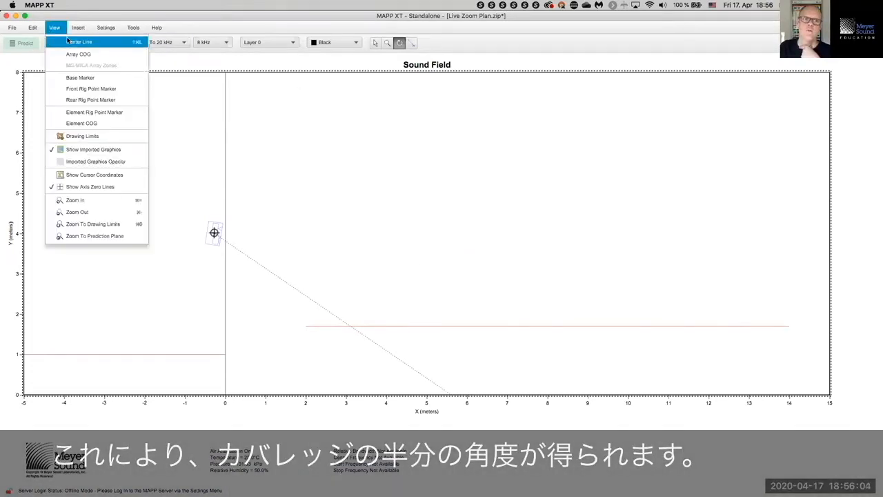
Step: Show the centre line again and select the loudspeaker with both lines, pivoting on the speaker
left_click(68, 42)
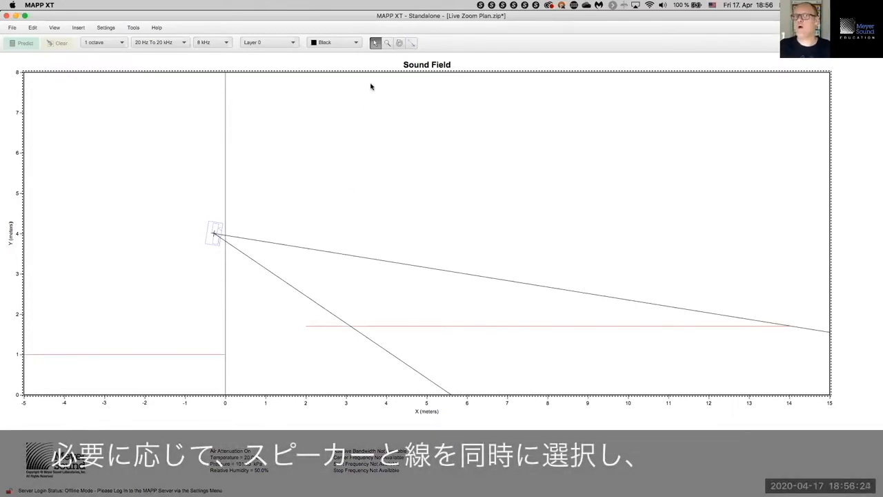
left_click_drag(184, 191, 277, 279)
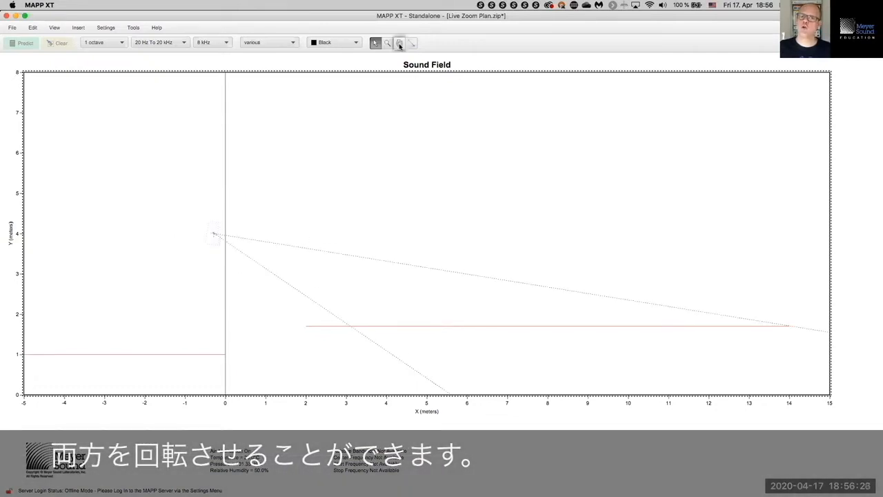
left_click(400, 44)
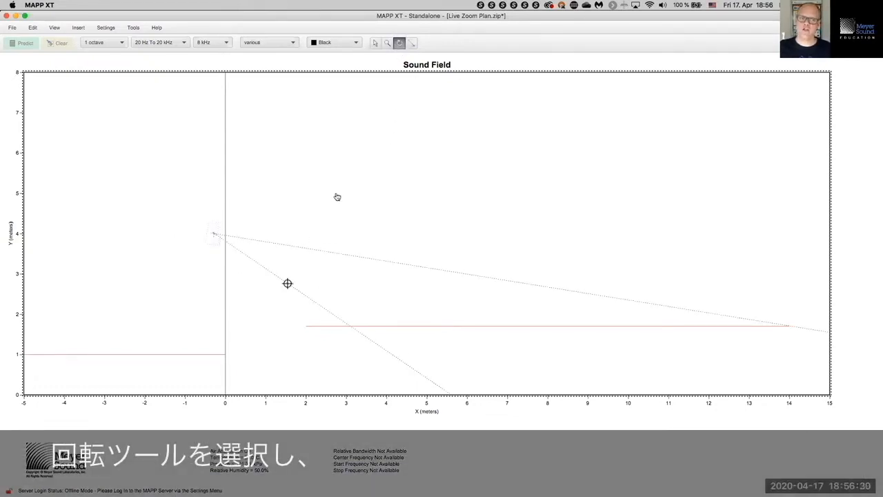
left_click(337, 197)
left_click(202, 153)
left_click(162, 271)
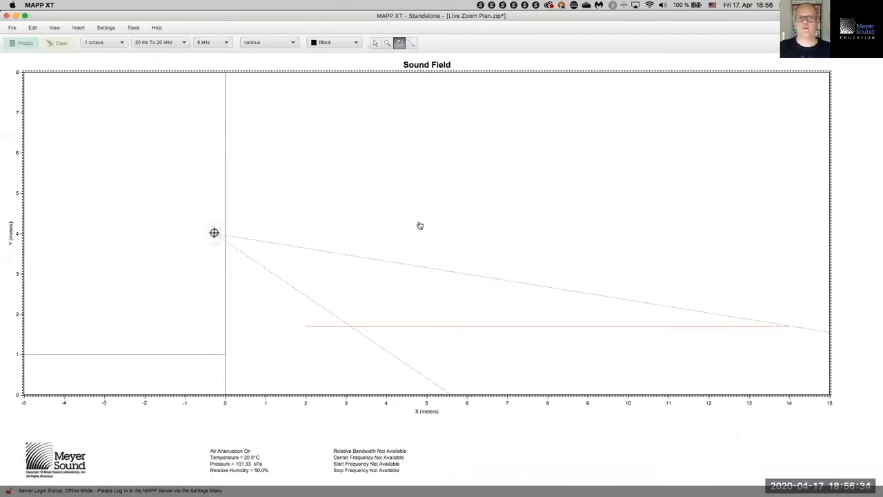
Step: Rotate the loudspeaker and its lines together to about 2°
left_click_drag(407, 235, 414, 154)
left_click_drag(411, 236, 415, 205)
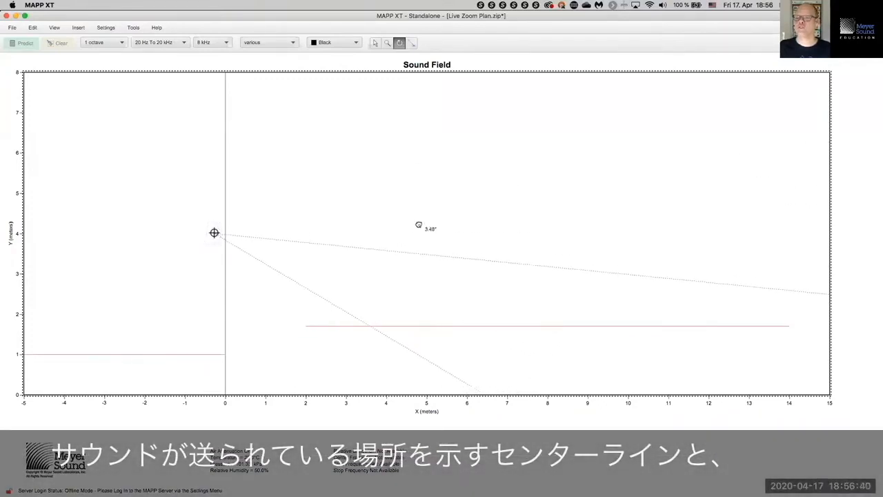
mouse_move(419, 236)
left_mouse_down()
mouse_move(421, 199)
mouse_move(419, 239)
left_mouse_up()
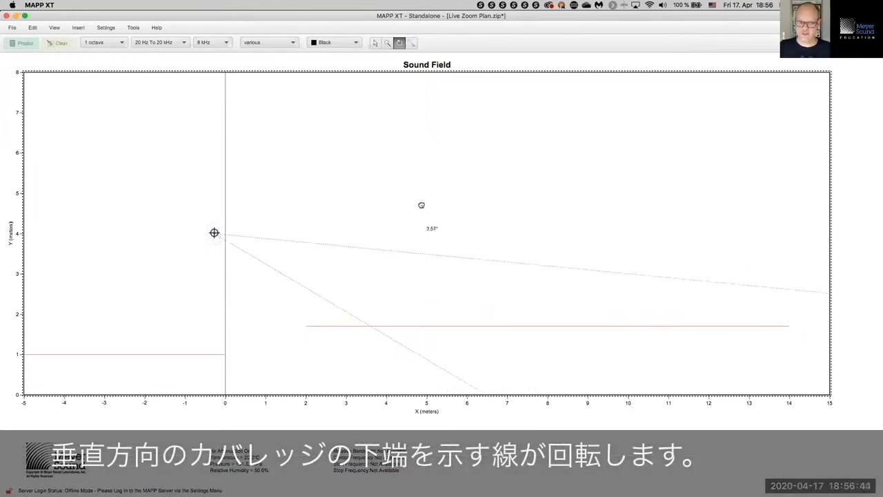
left_click_drag(420, 232, 421, 233)
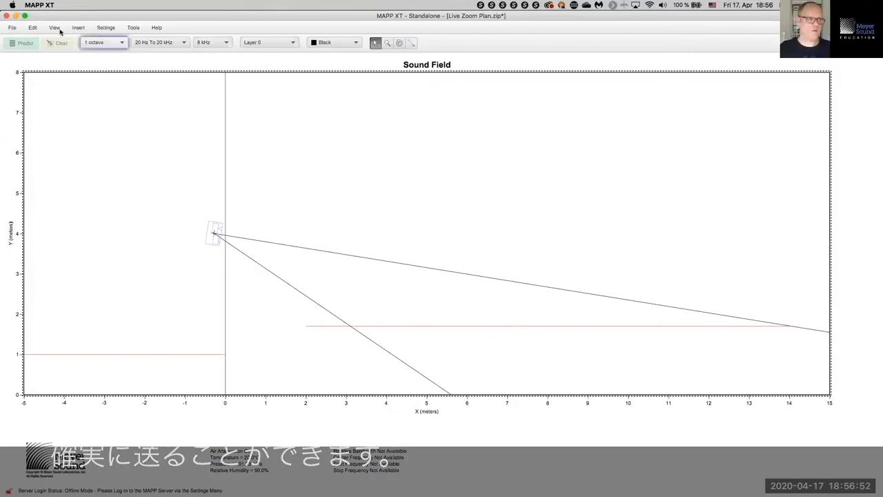
Step: Save the Live Zoom Plan project, then switch to Keynote
left_click(11, 28)
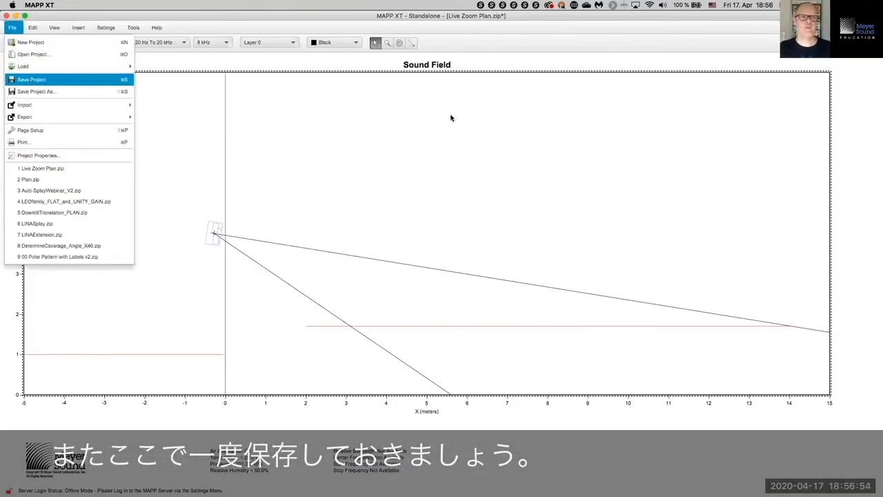
key("Return")
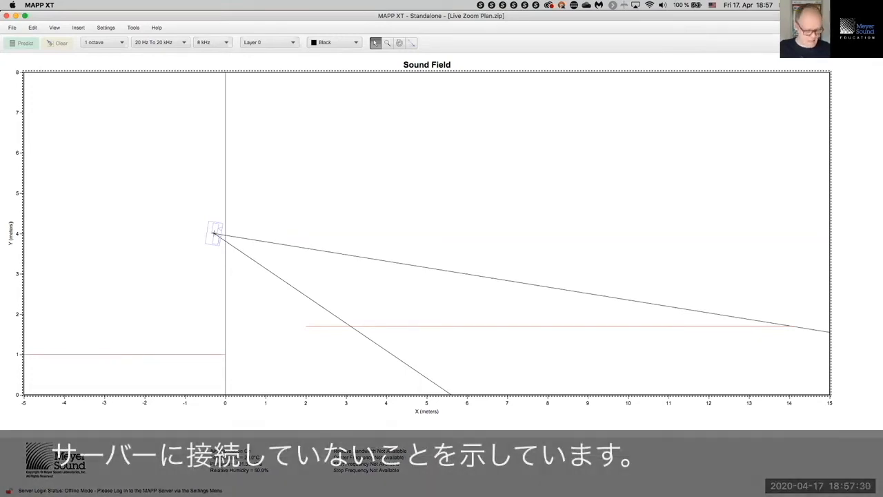
key("super+Tab")
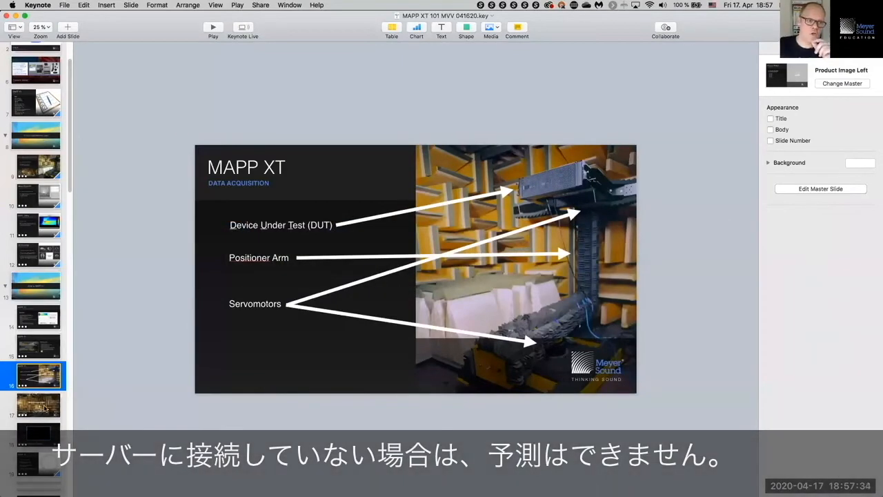
Step: Present slide 46, Login to MAPP XT Server, full screen, then return to MAPP XT
scroll(45, 409, "down", 10)
scroll(45, 409, "down", 5)
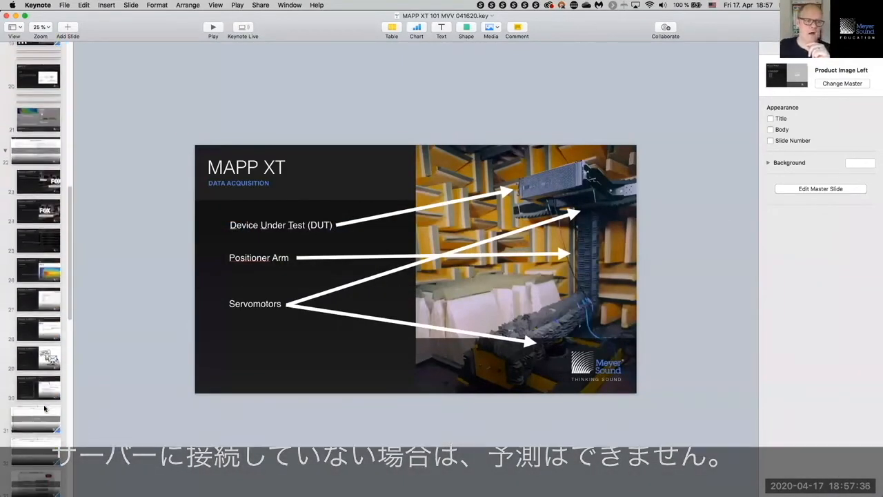
scroll(44, 408, "down", 9)
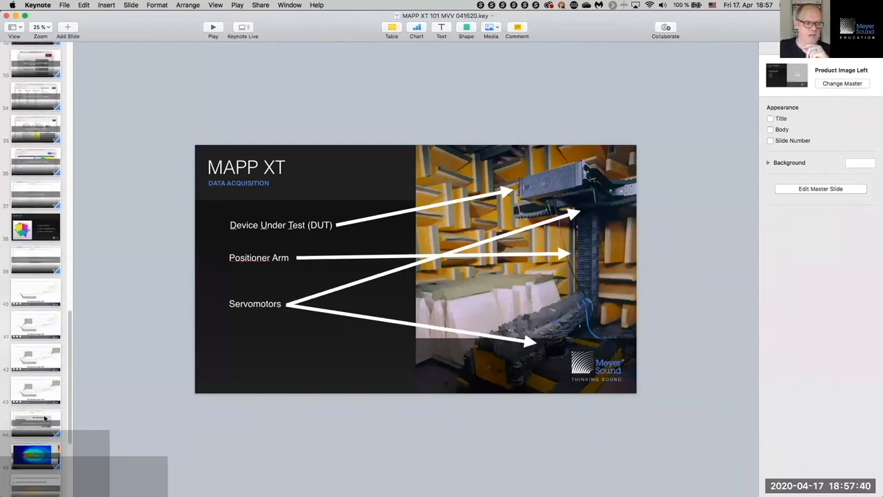
scroll(44, 408, "down", 3)
left_click(36, 387)
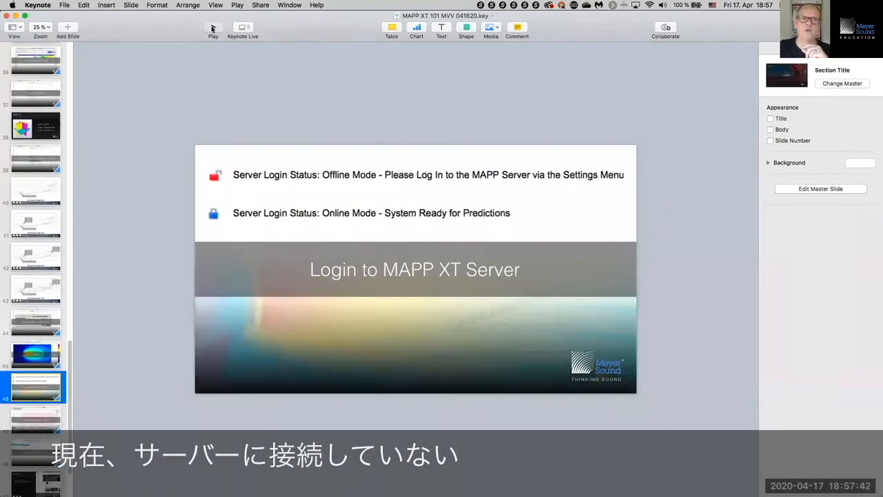
key("alt+super+p")
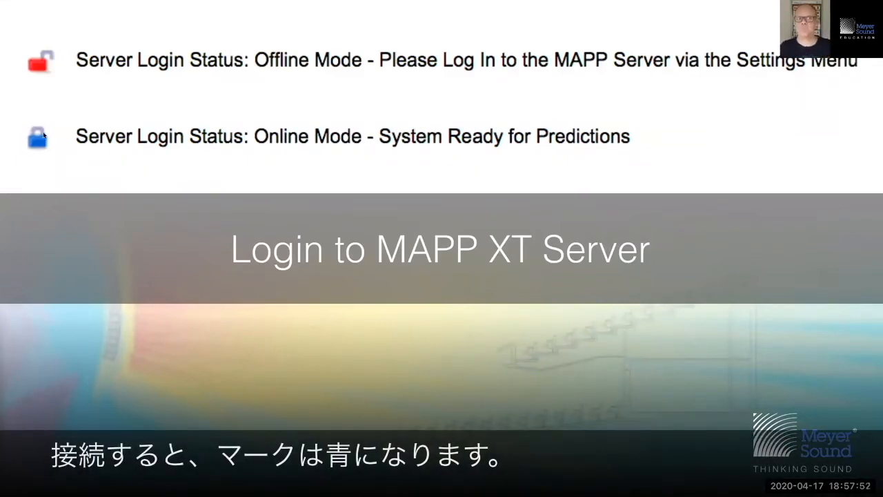
key("Escape")
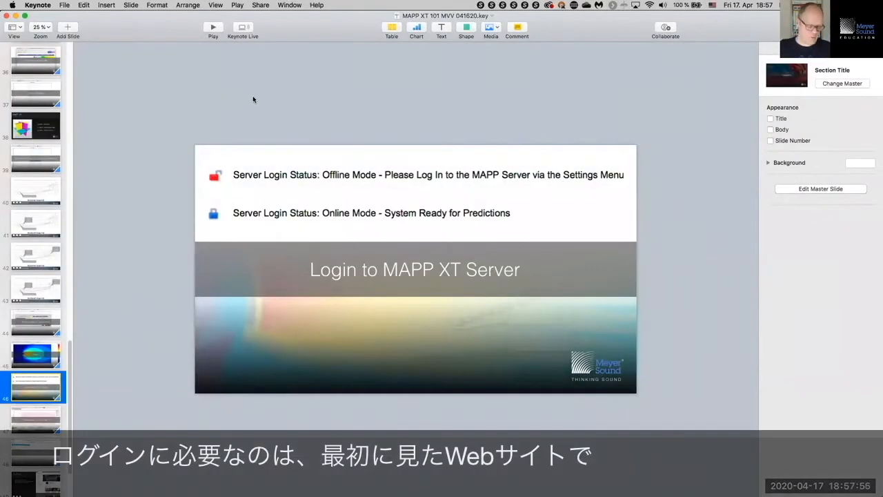
key("super+Tab")
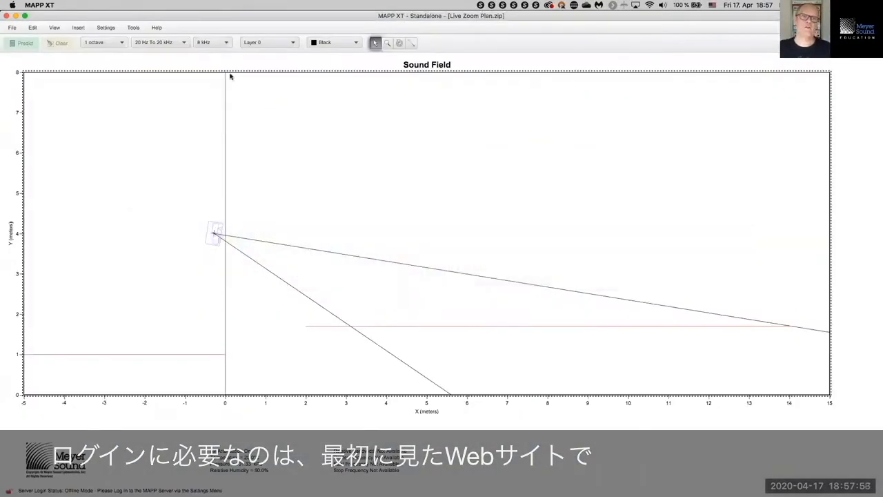
Step: Log in to the MAPP XT server from Settings with the account e-mail and password
left_click(110, 29)
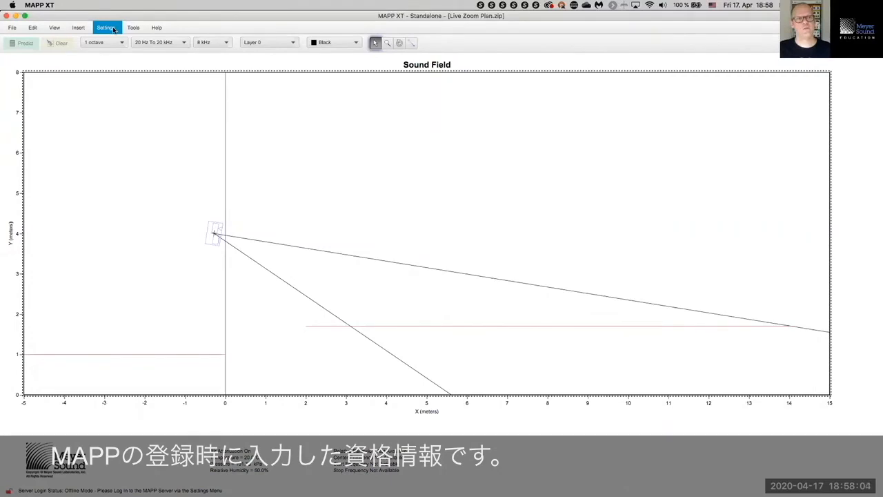
left_click(114, 30)
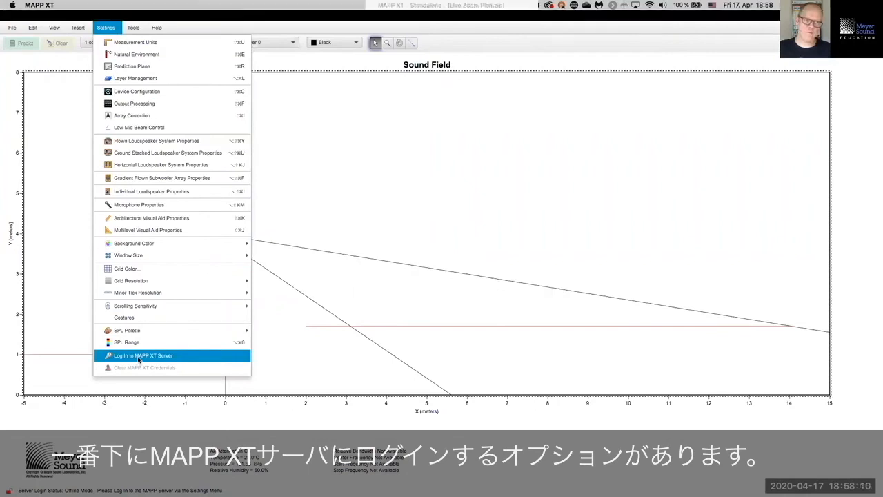
left_click(139, 357)
left_click_drag(422, 127, 424, 104)
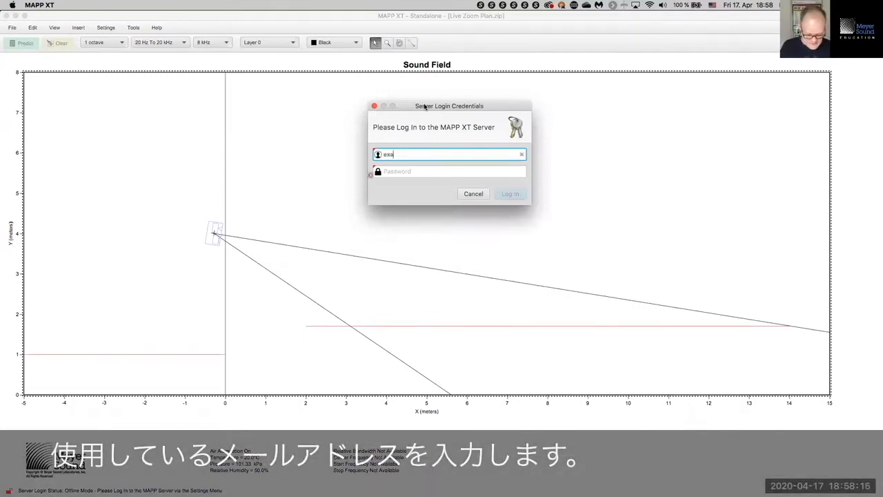
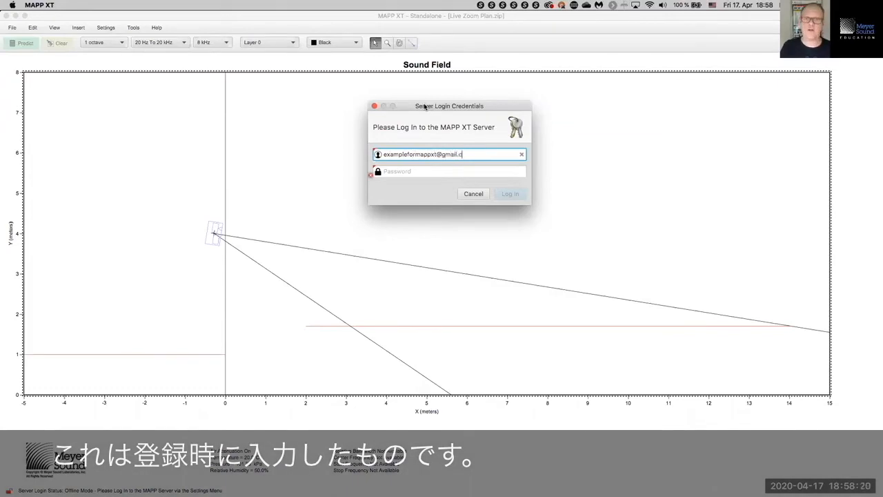
left_click(409, 171)
type("•••")
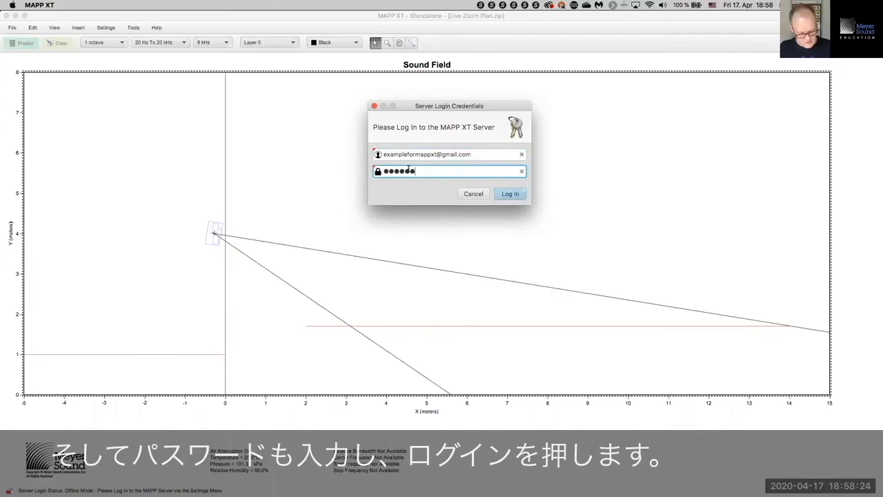
left_click(517, 195)
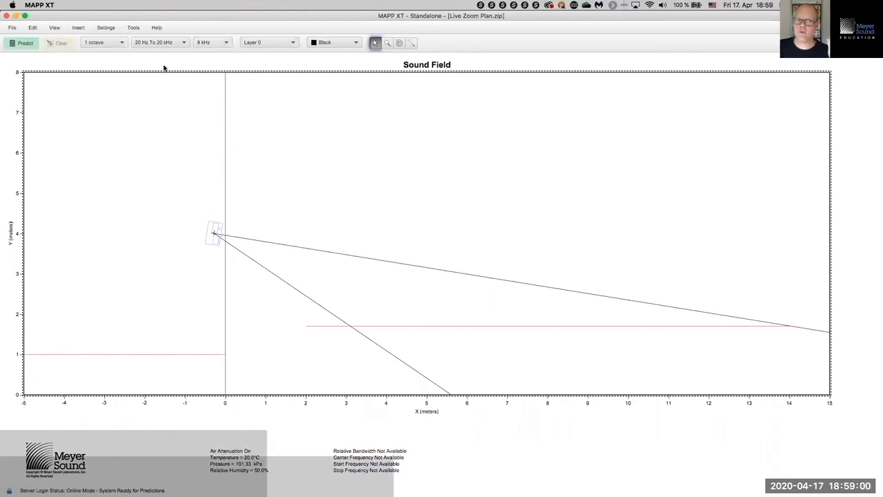
Step: Keep the 1-octave bandwidth, change the frequency from 8 kHz to 4 kHz, and predict
left_click(109, 44)
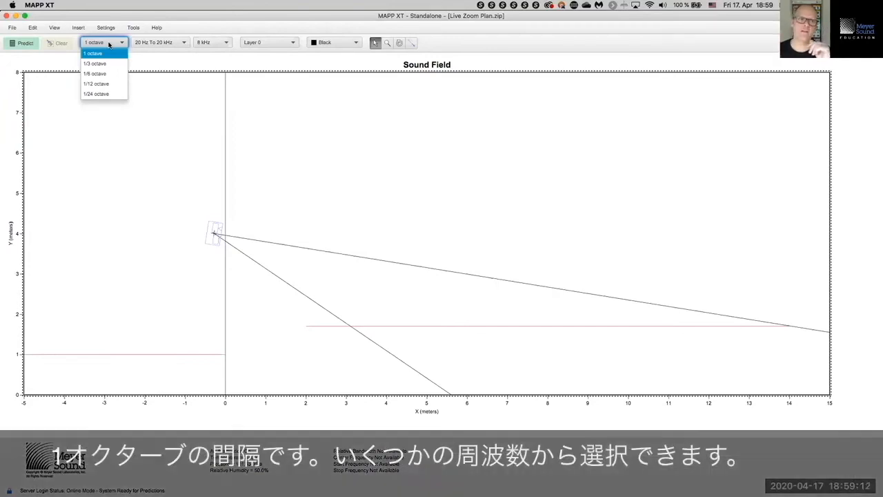
left_click(109, 44)
left_click(208, 43)
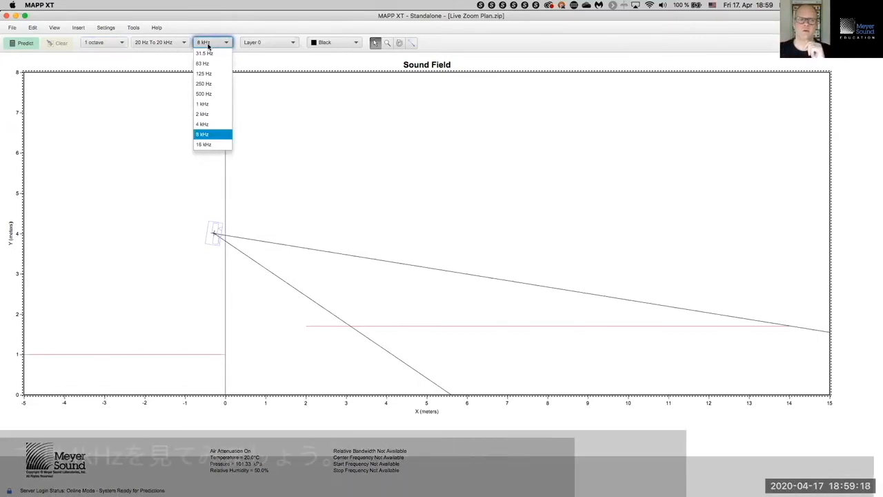
left_click(220, 123)
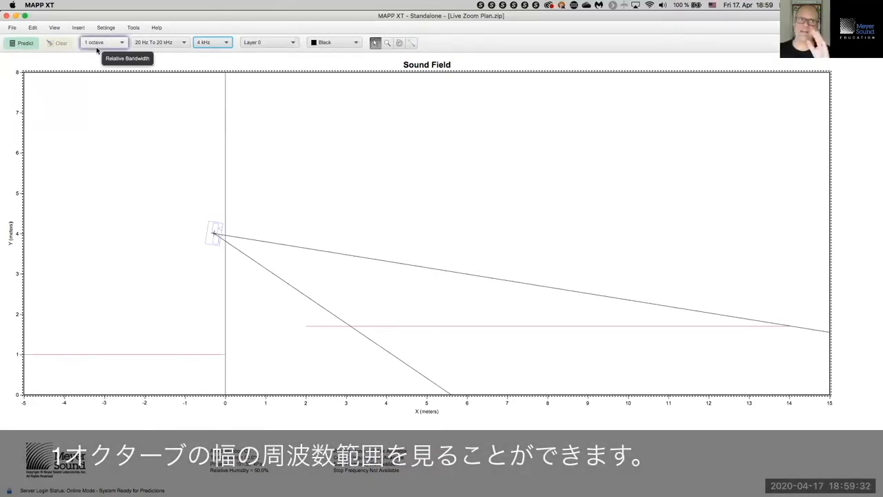
left_click(28, 46)
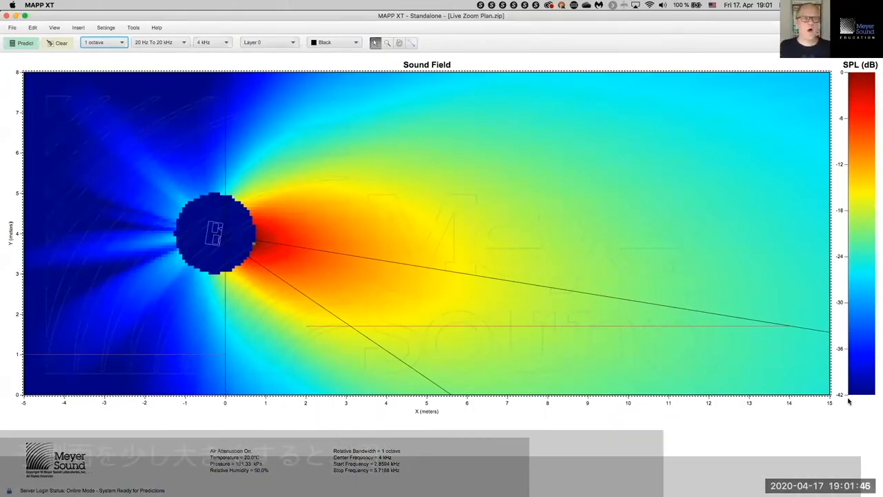
Step: Make the prediction plane 40 m wide starting at X -10 m, then predict again
left_click(110, 27)
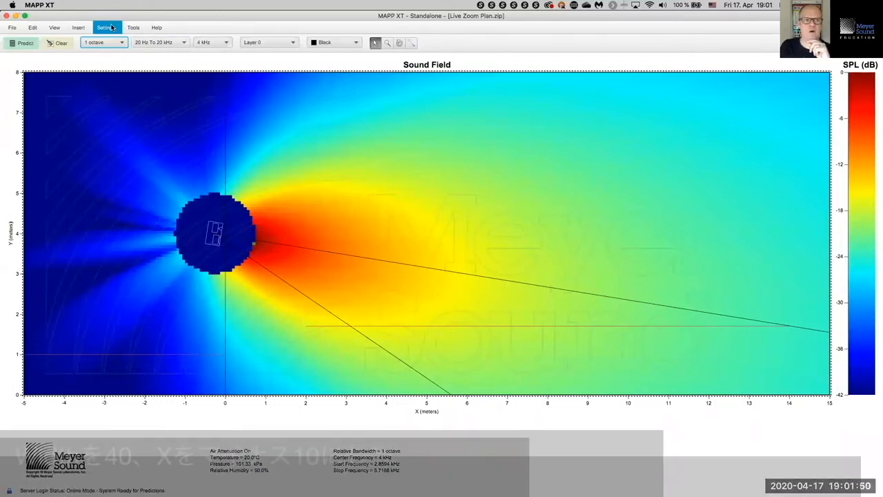
left_click(132, 66)
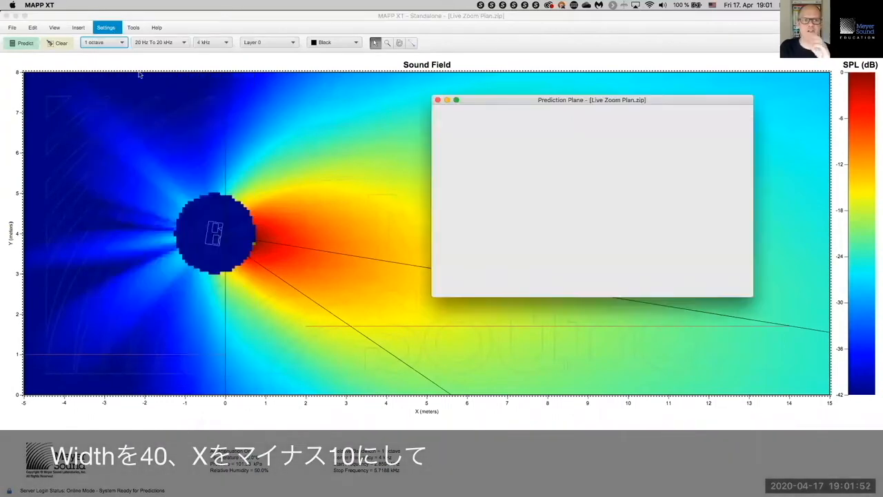
key("Tab")
key("Tab")
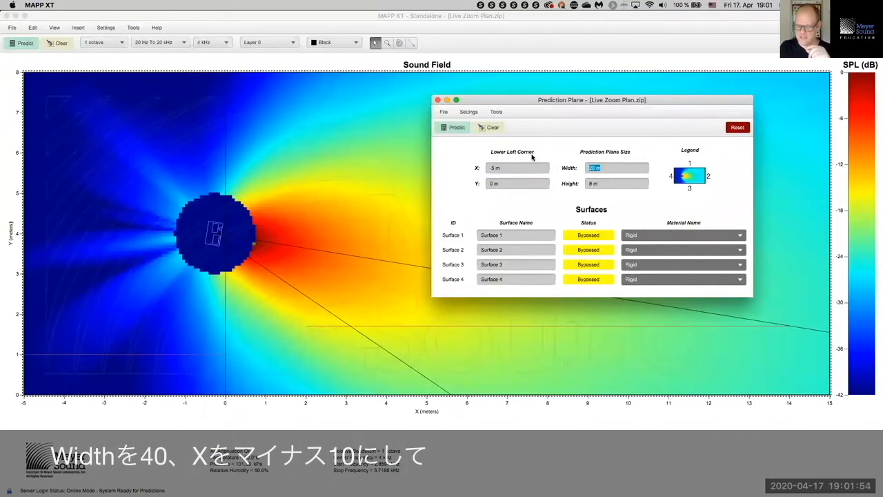
type("40")
key("Tab")
left_click(527, 169)
type("-10")
key("Tab")
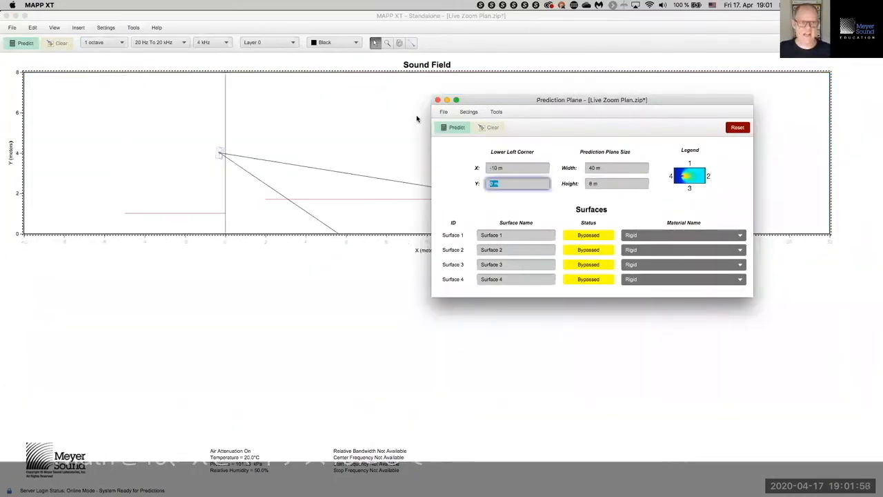
left_click(437, 100)
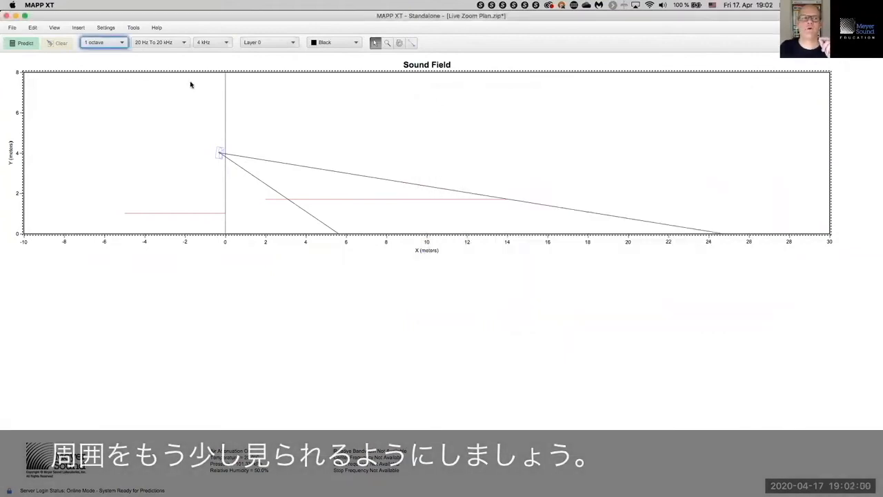
left_click(25, 44)
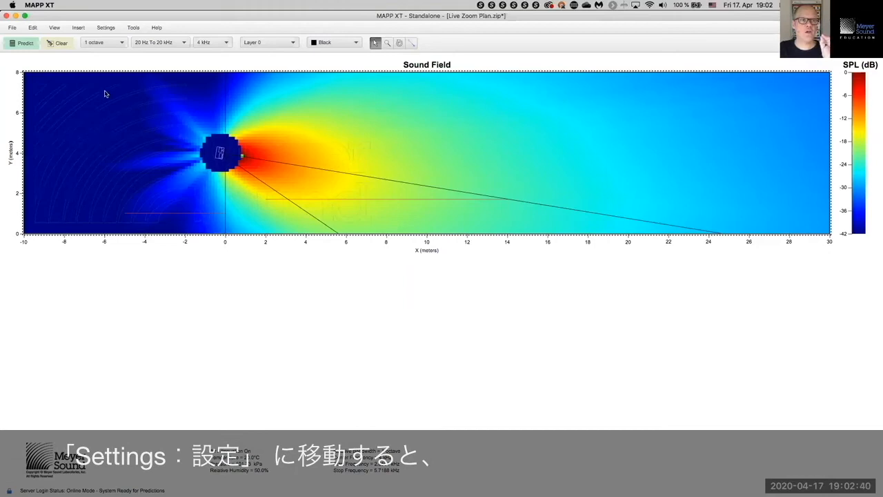
Step: After reviewing the -10 to 30 m 4 kHz map, open the Settings menu
left_click(105, 28)
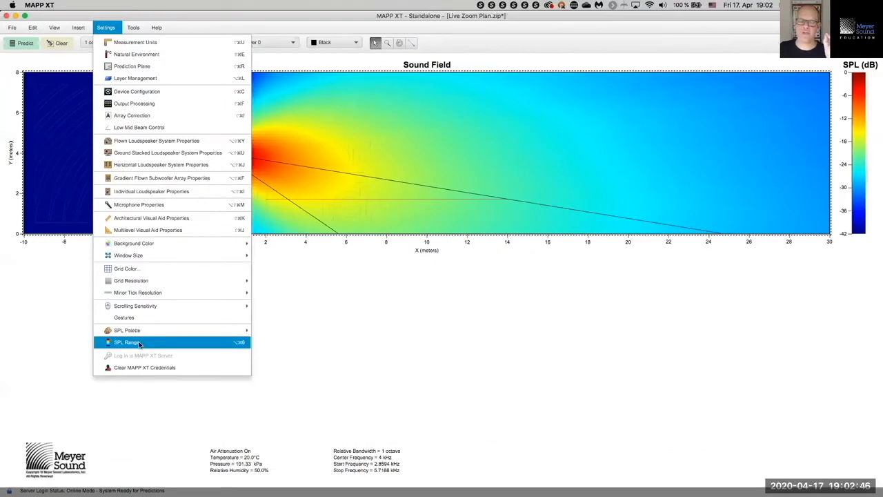
Step: Turn Auto-Range SPL off and set a fixed 72 dB SPL range
left_click(139, 344)
left_click_drag(483, 162, 745, 99)
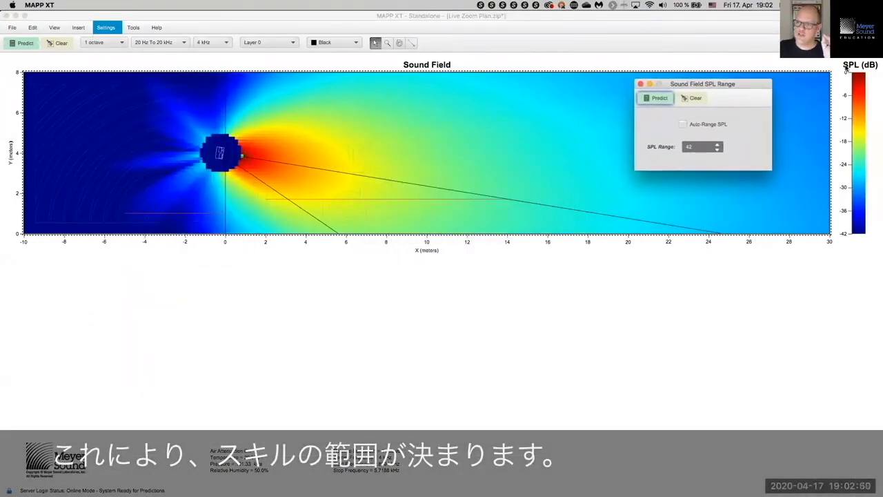
left_click(683, 125)
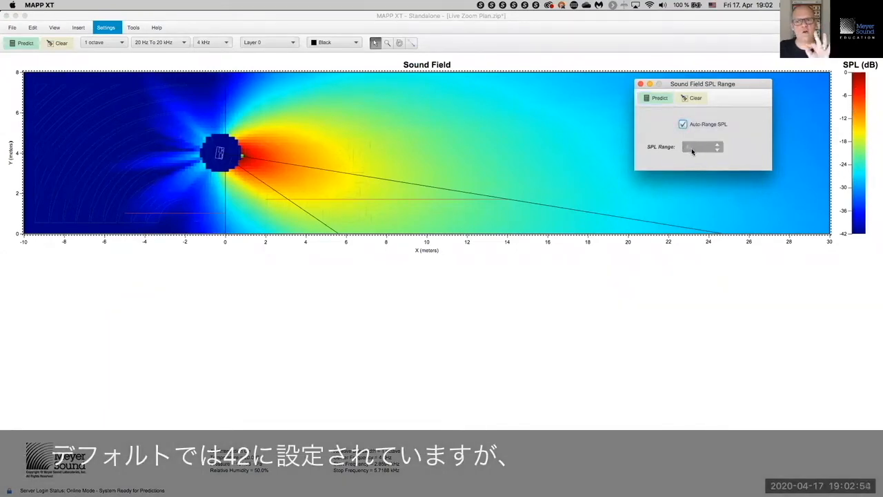
left_click(683, 124)
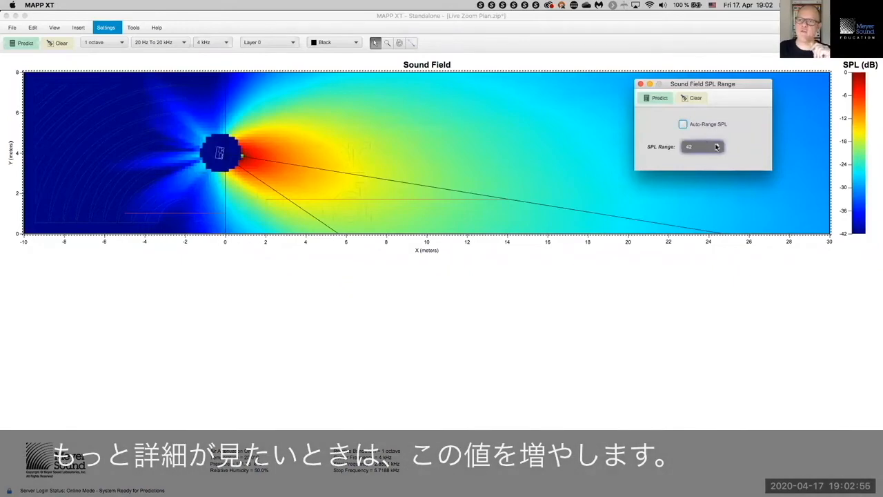
left_click(718, 145)
left_click(718, 145)
left_click(718, 145)
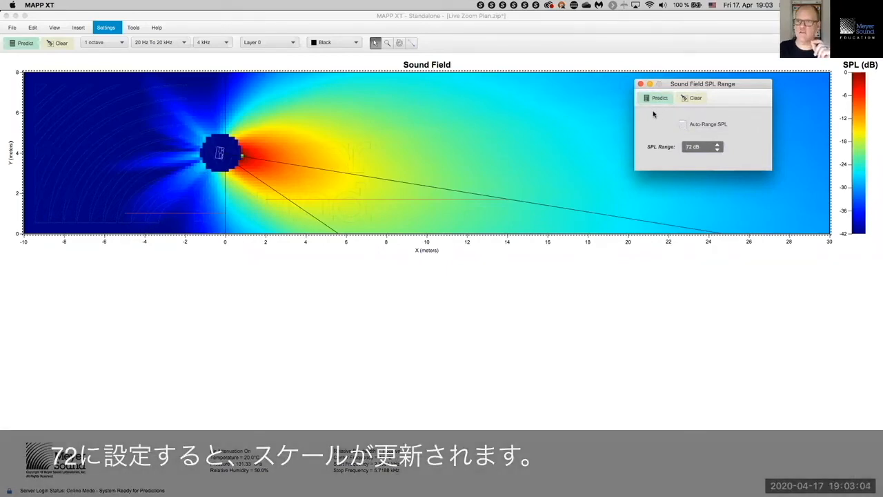
left_click(640, 83)
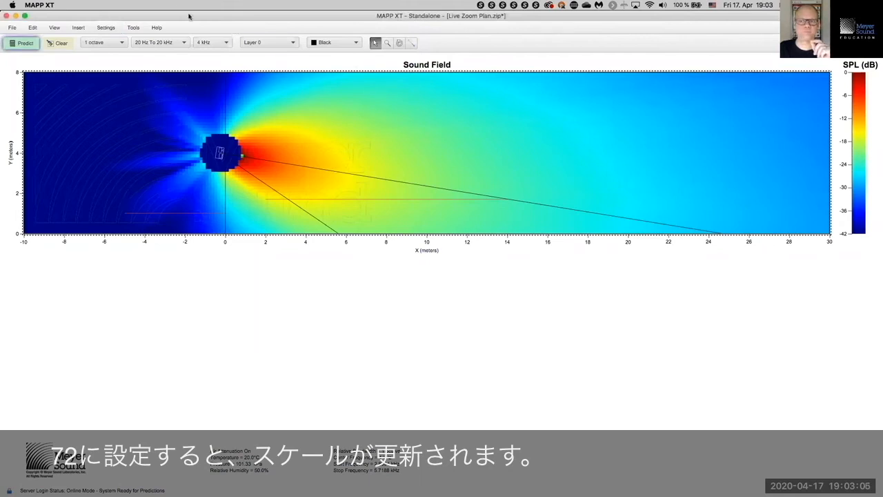
Step: Reopen the SPL range settings and bring the sound field window to the front
left_click(121, 27)
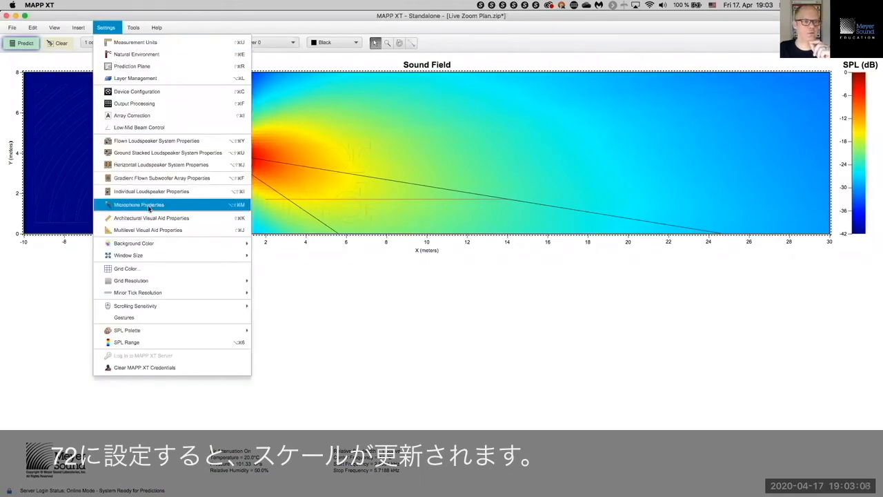
left_click(145, 341)
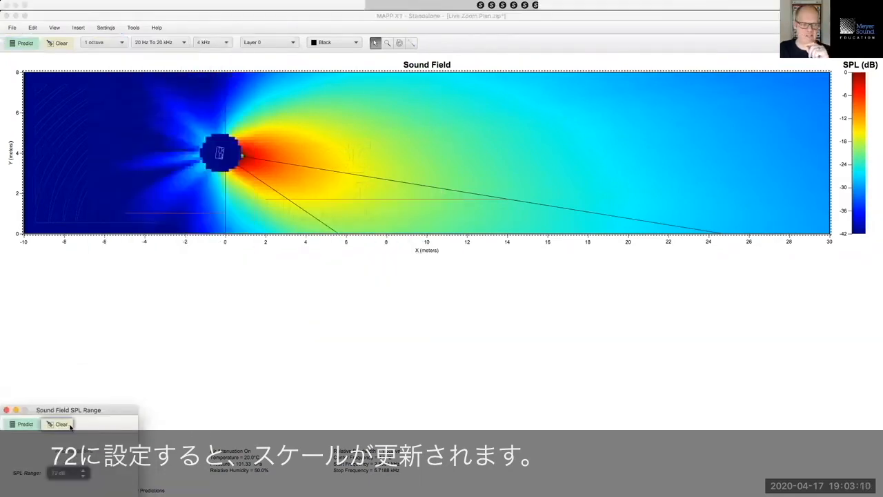
left_click(118, 404)
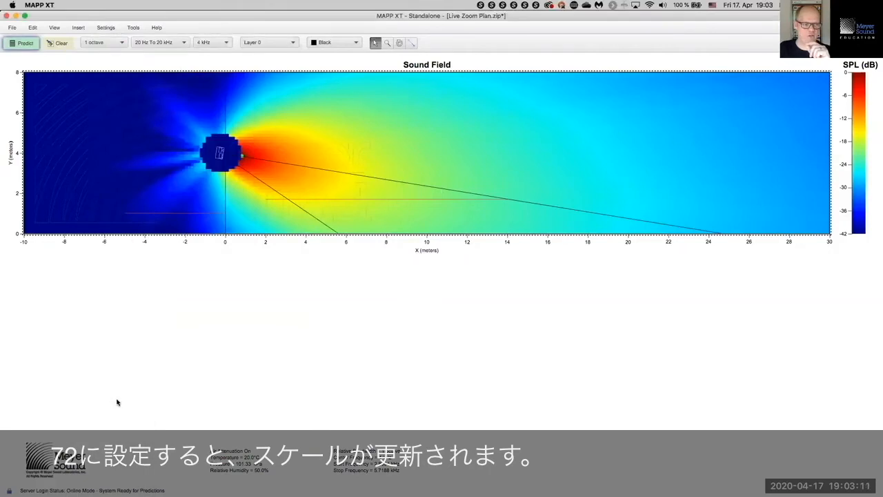
left_click(106, 27)
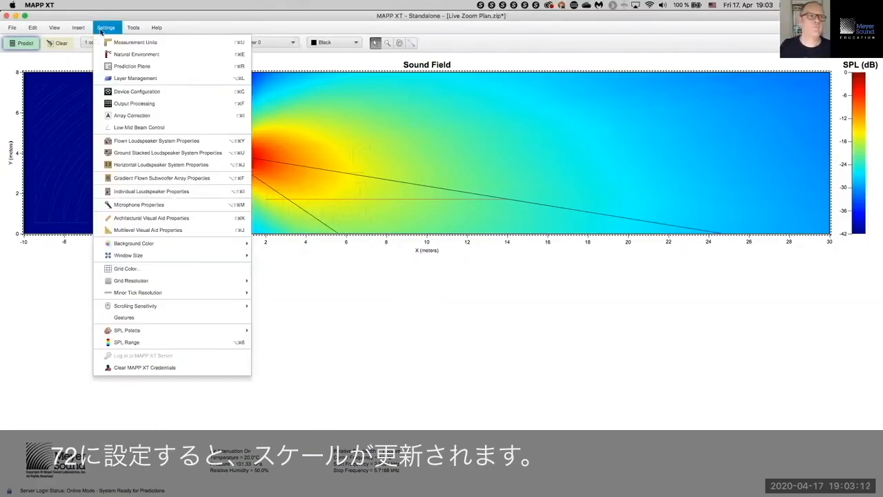
Step: Predict the sound field using the fixed 72 dB SPL range
left_click(130, 342)
left_click_drag(122, 417, 286, 194)
left_click(191, 201)
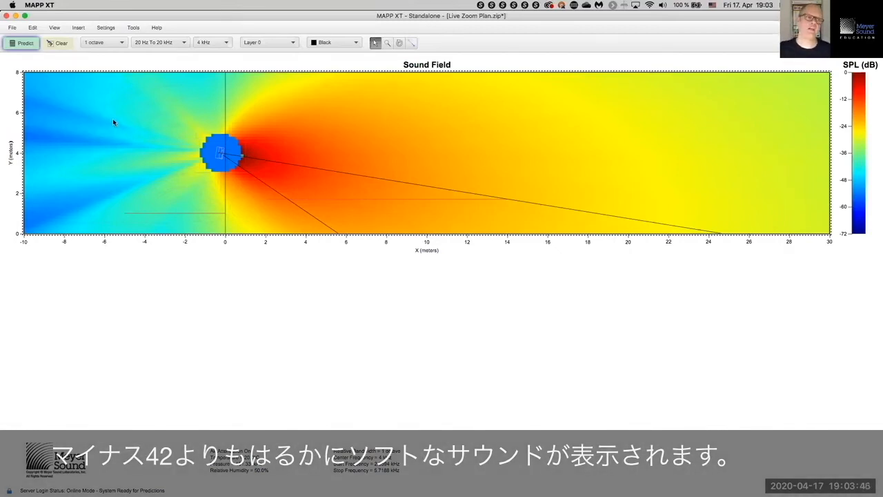
Step: Re-enable Auto-Range SPL and predict again on the 0 to -42 dB scale
left_click(106, 28)
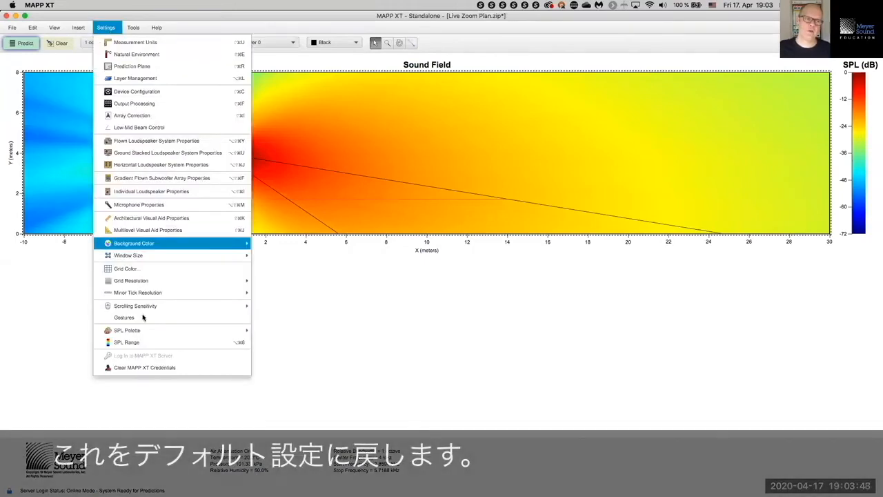
left_click(138, 342)
left_click(213, 227)
left_click(185, 200)
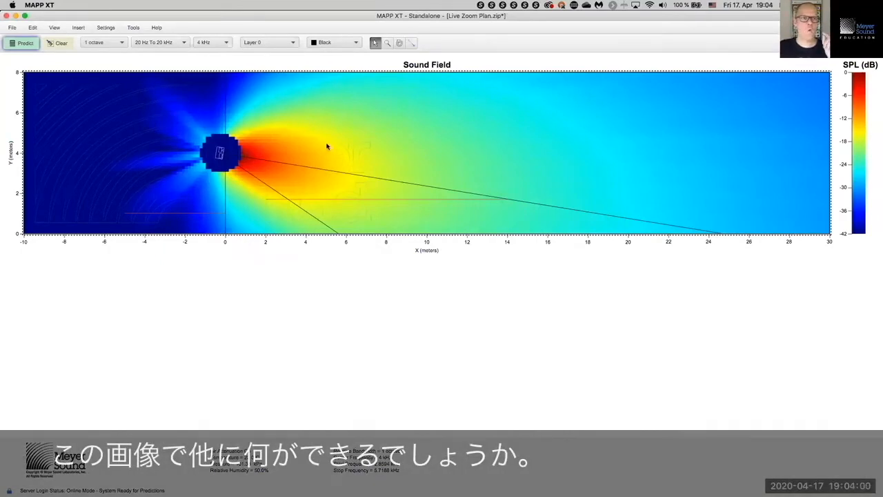
Step: Switch the SPL palette to 3 dB/color and re-predict the 4 kHz map
left_click(118, 29)
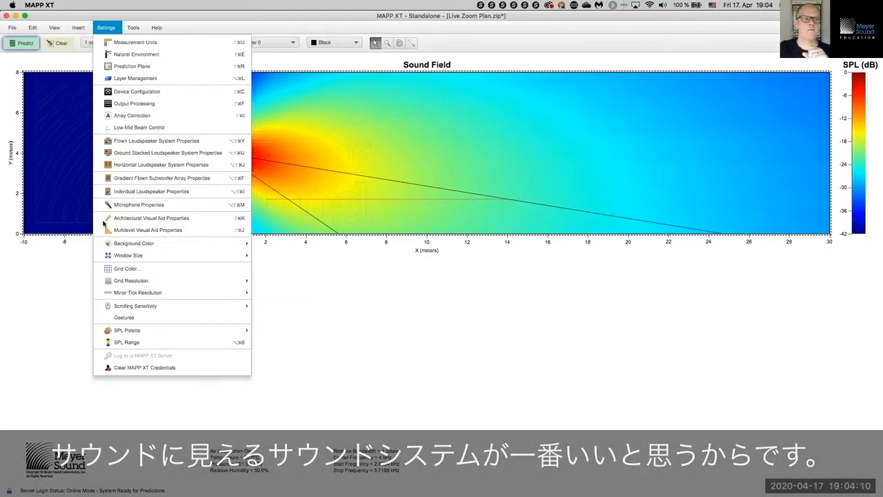
mouse_move(161, 331)
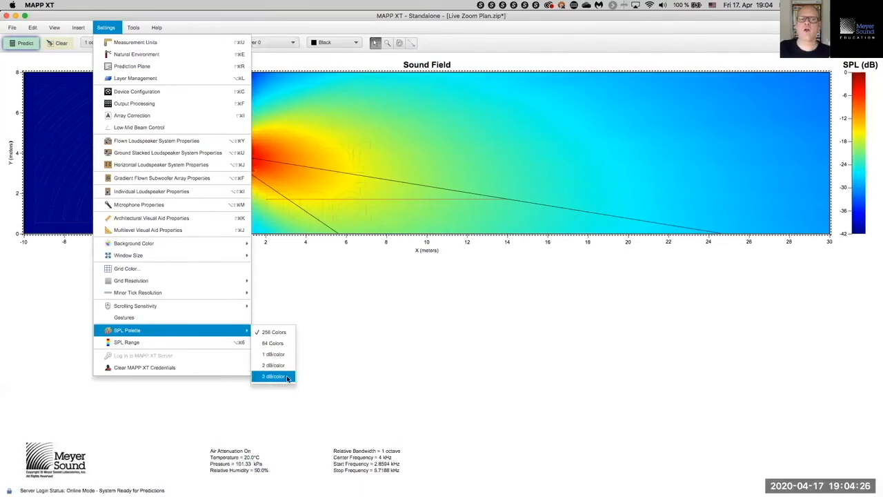
left_click(288, 377)
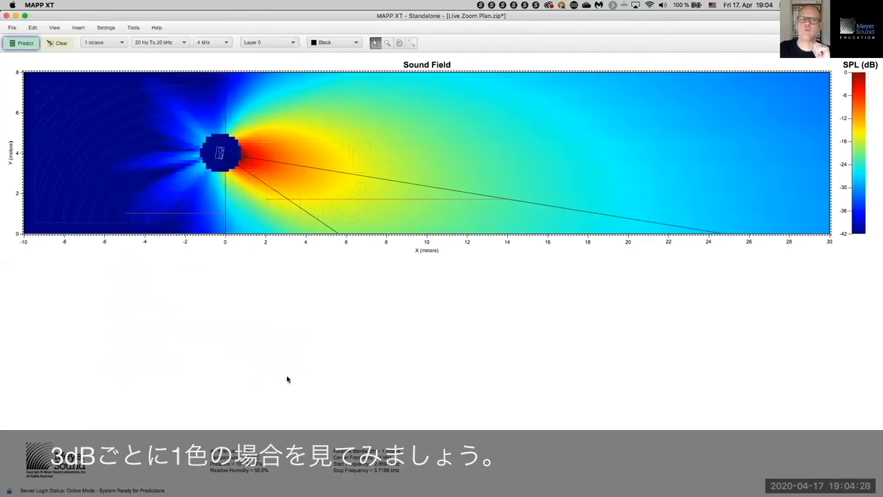
left_click(27, 44)
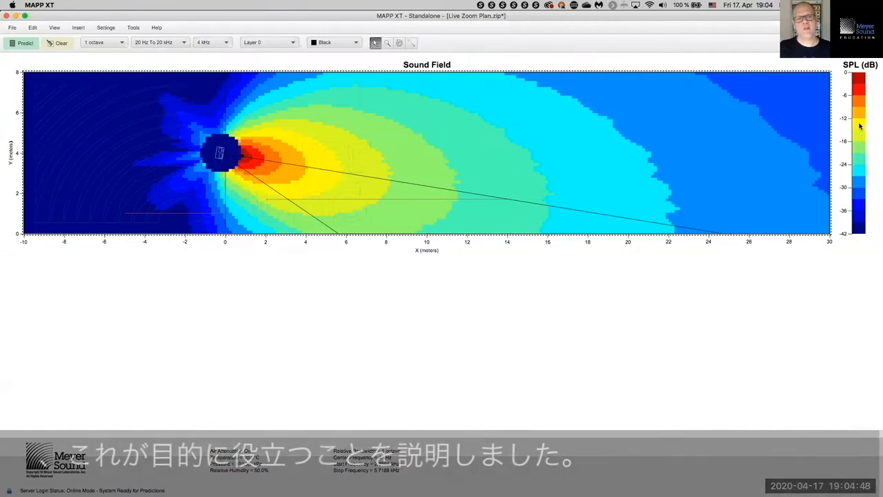
Step: Set the prediction plane X to -5 m and width to 20 m, then predict
left_click(106, 27)
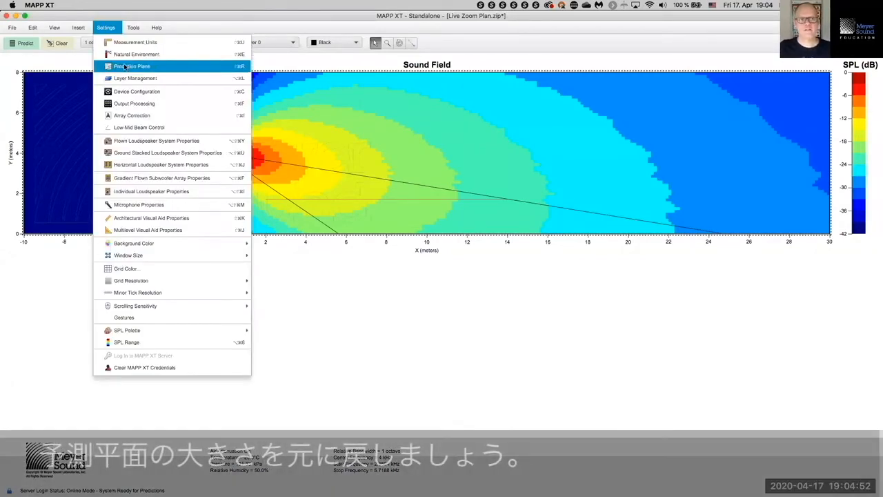
left_click(130, 65)
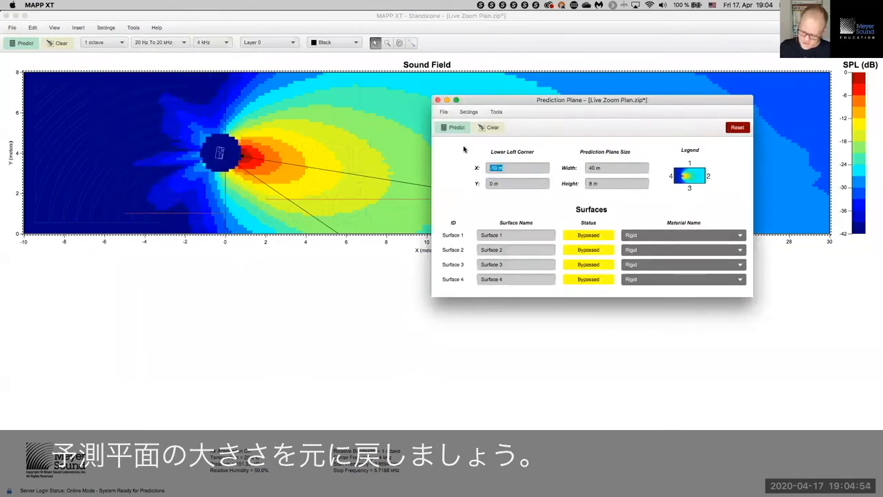
type("-5")
key("Tab")
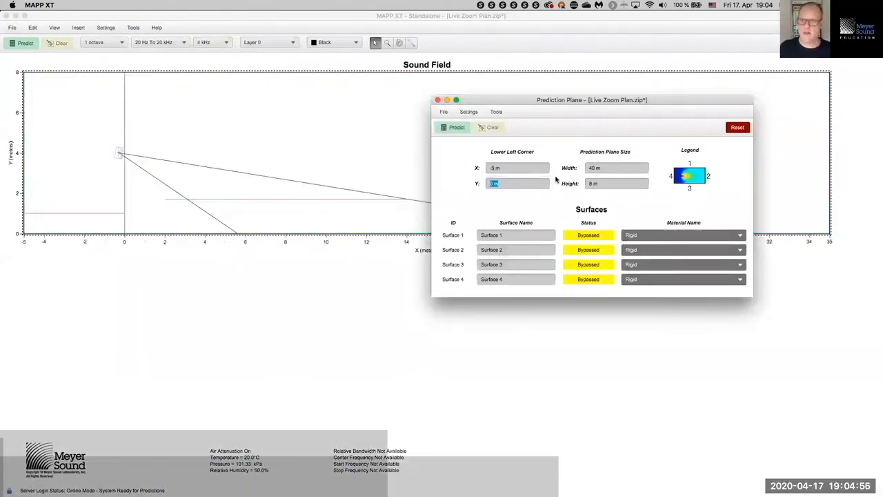
double_click(595, 169)
type("20")
key("Tab")
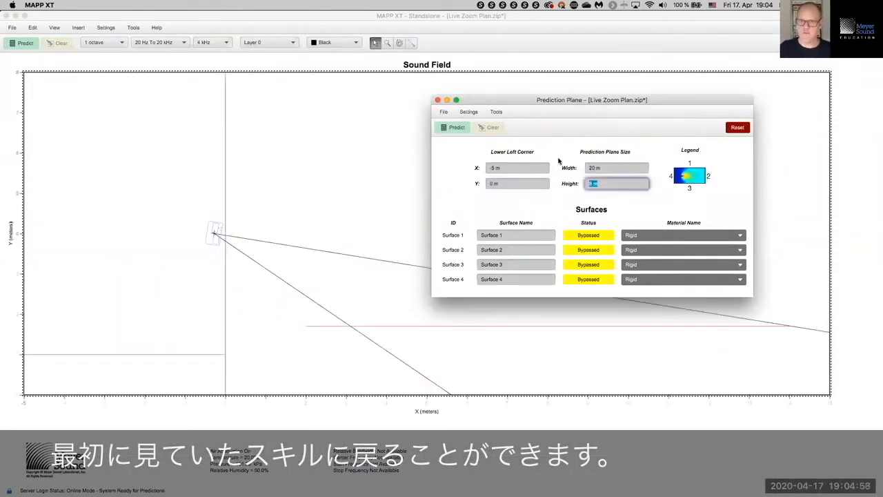
left_click(438, 101)
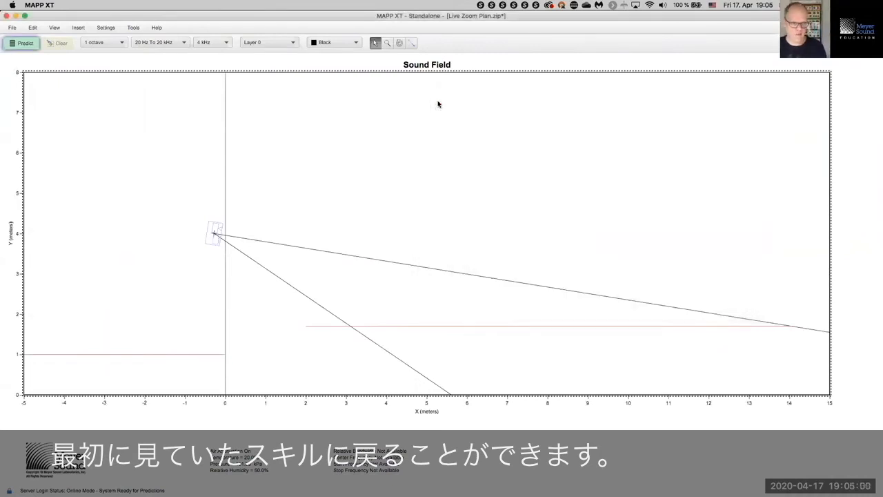
left_click(25, 43)
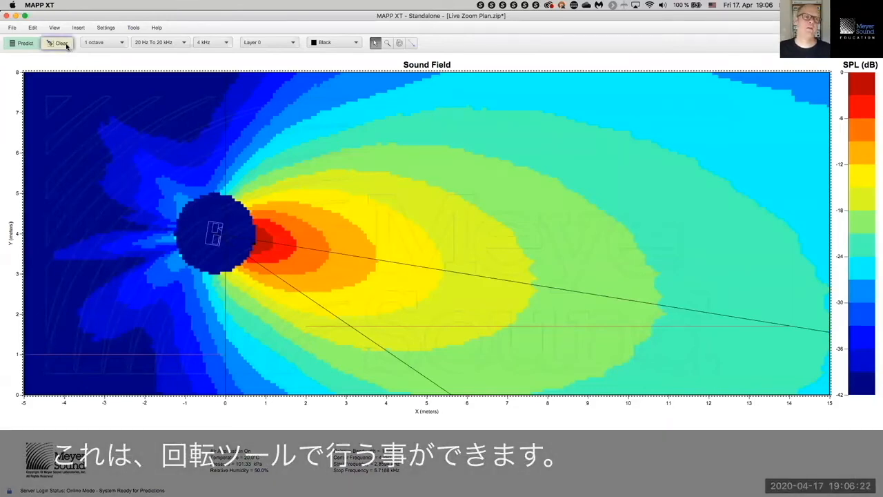
Step: Clear the prediction, select the loudspeaker, and set a rotation pivot at its 14 m aim point
left_click(61, 43)
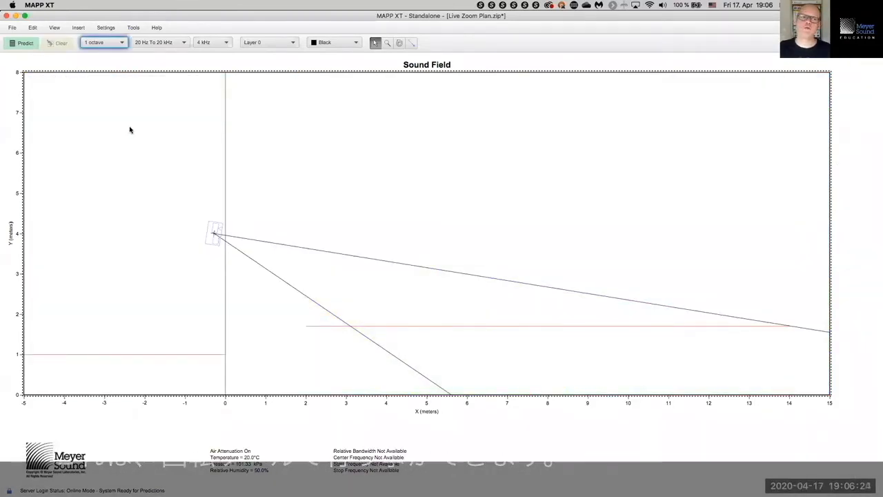
left_click_drag(129, 129, 242, 268)
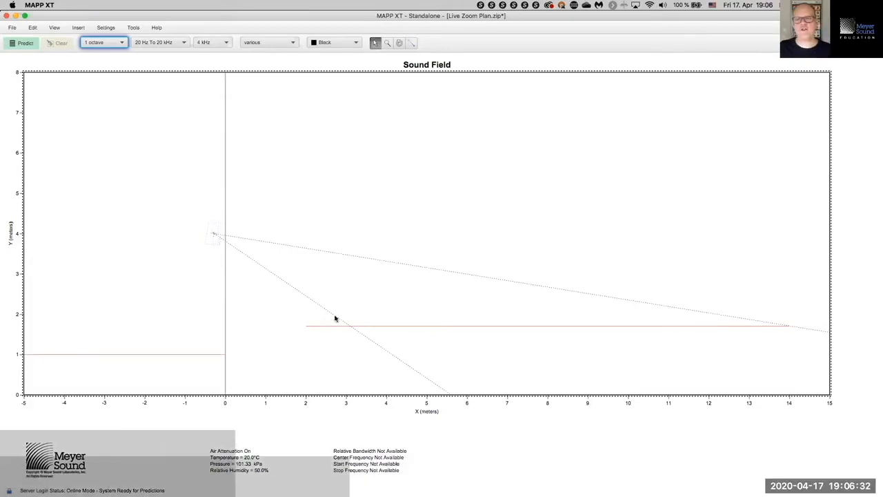
left_click(398, 43)
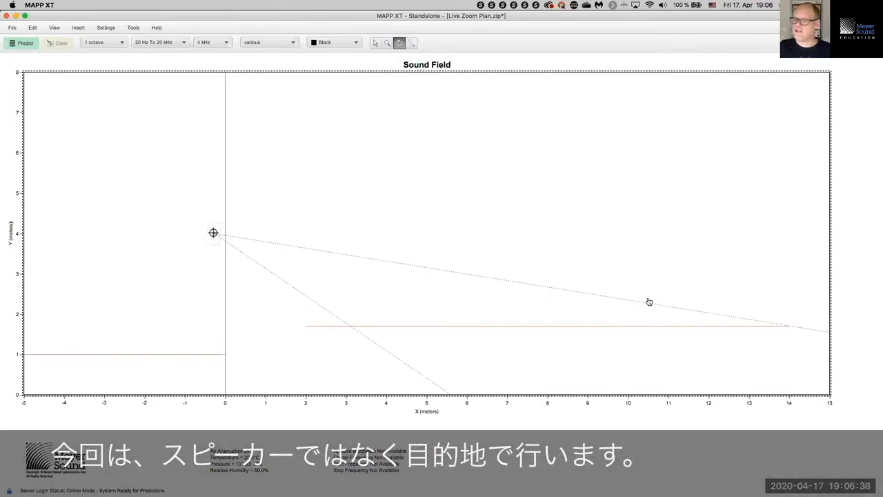
left_click(791, 328)
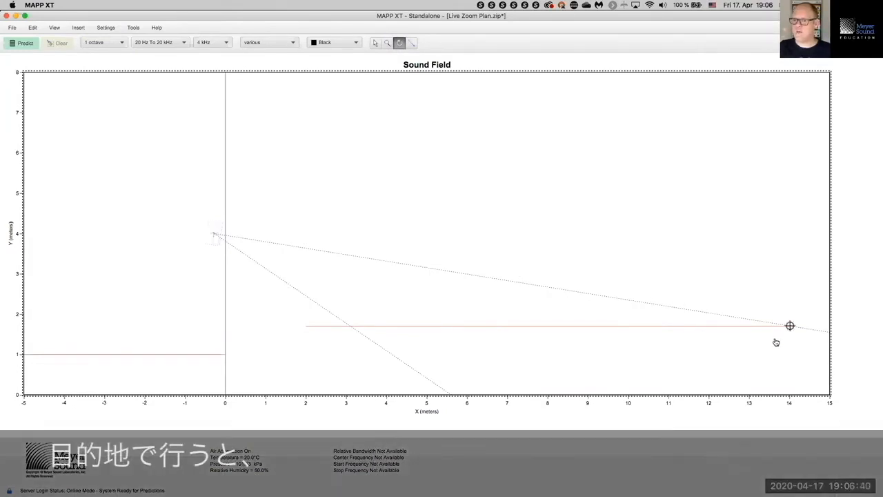
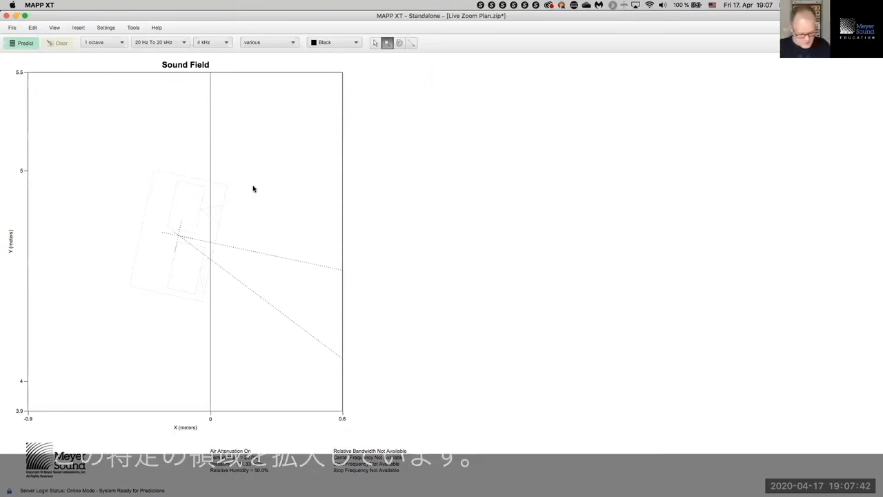
Step: Zoom out to the full plot, X −5 to 15 m and Y 0 to 8 m, and check the View menu's zoom options
key("super+0")
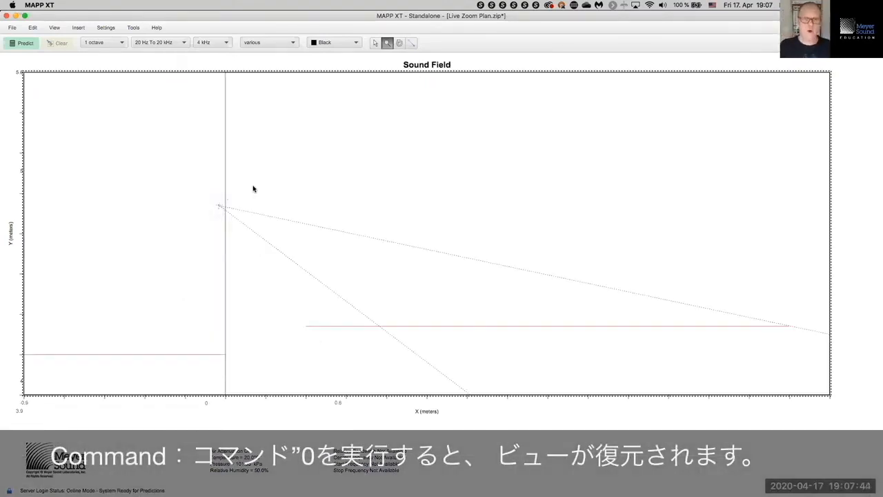
left_click(53, 28)
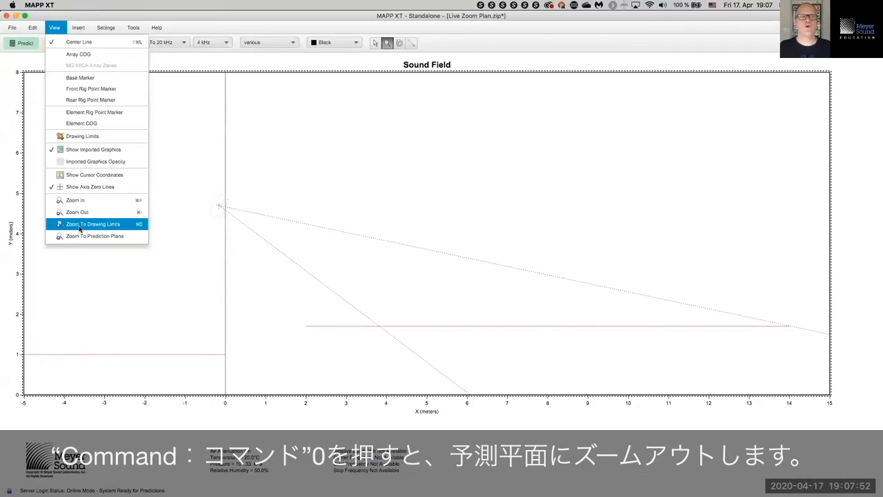
Step: Zoom into the plan's lower-left region, return to the full view, and undo an accidental speaker move
left_click(305, 169)
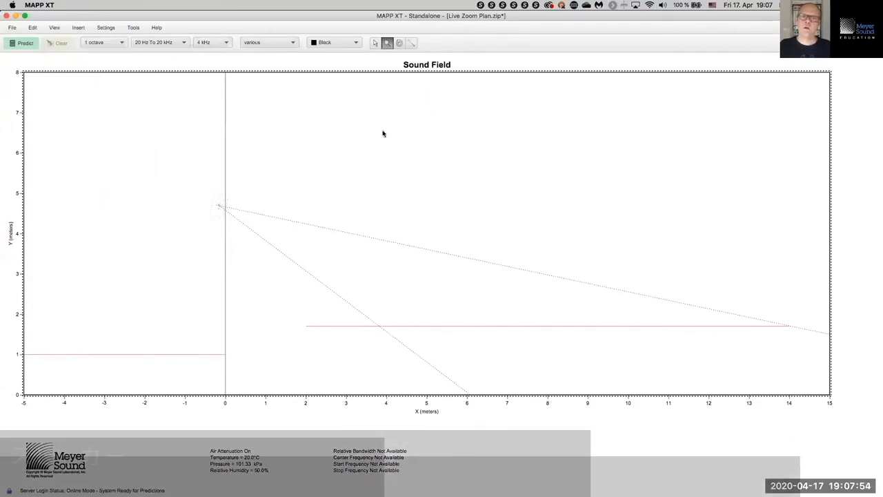
left_click_drag(263, 181, 14, 419)
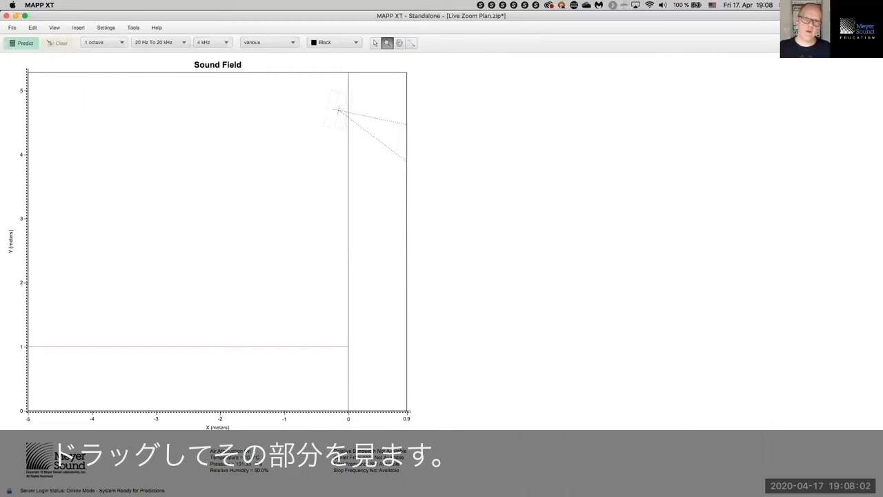
key("Escape")
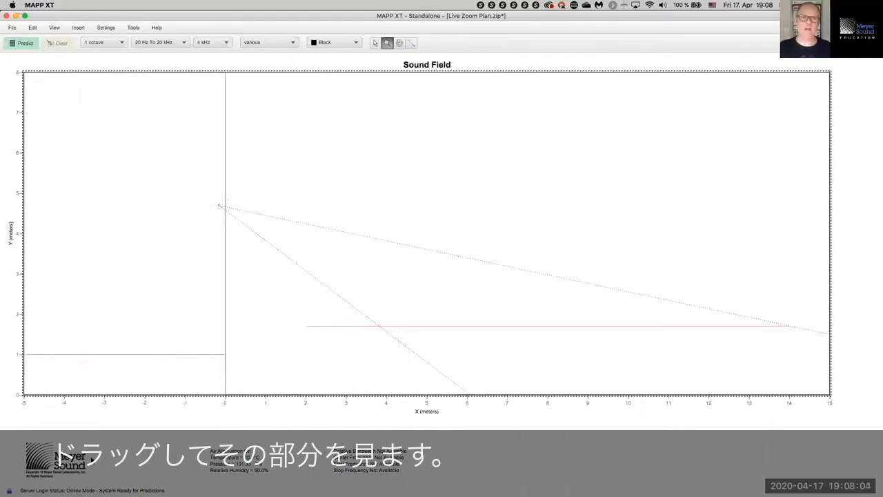
left_click_drag(290, 264, 393, 374)
key("super+z")
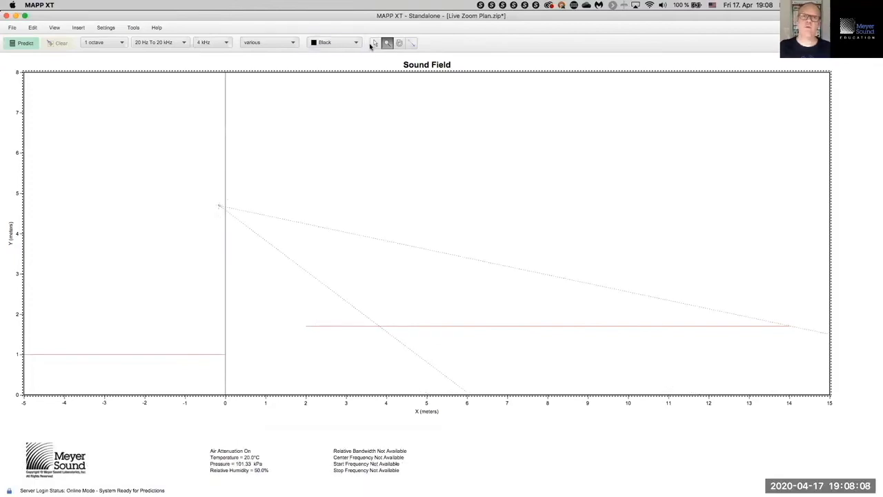
Step: Zoom in on the audience line at lower right, then zoom back out and resume the Arrow tool
left_click(387, 43)
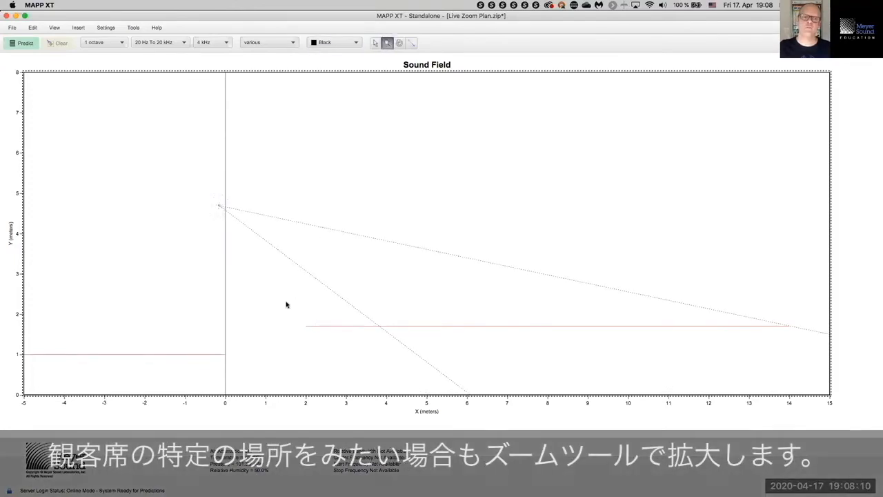
left_click_drag(285, 292, 809, 394)
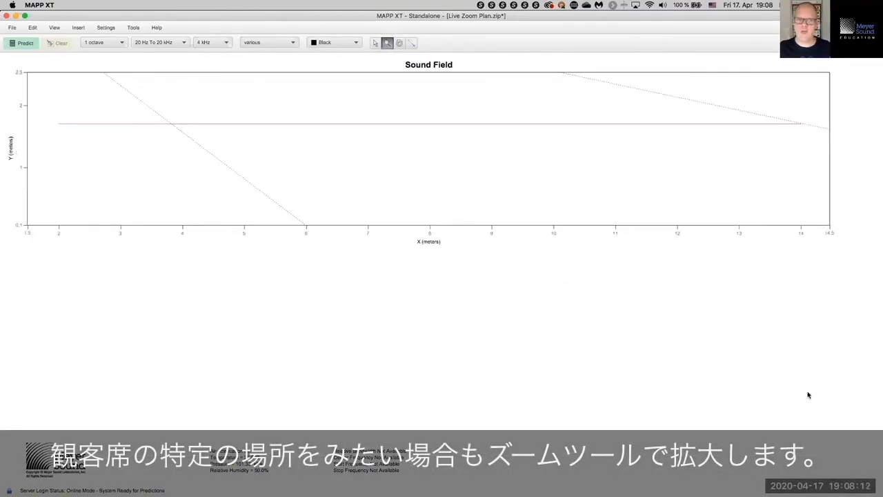
left_click(809, 395)
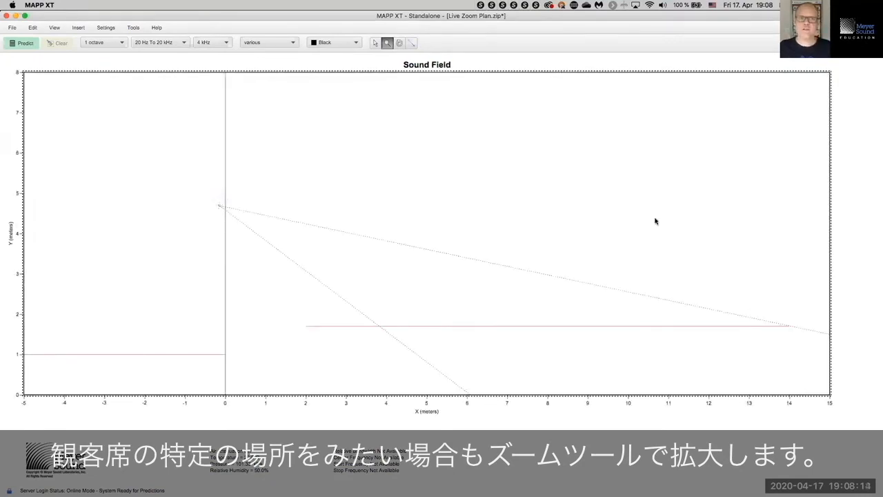
left_click(374, 42)
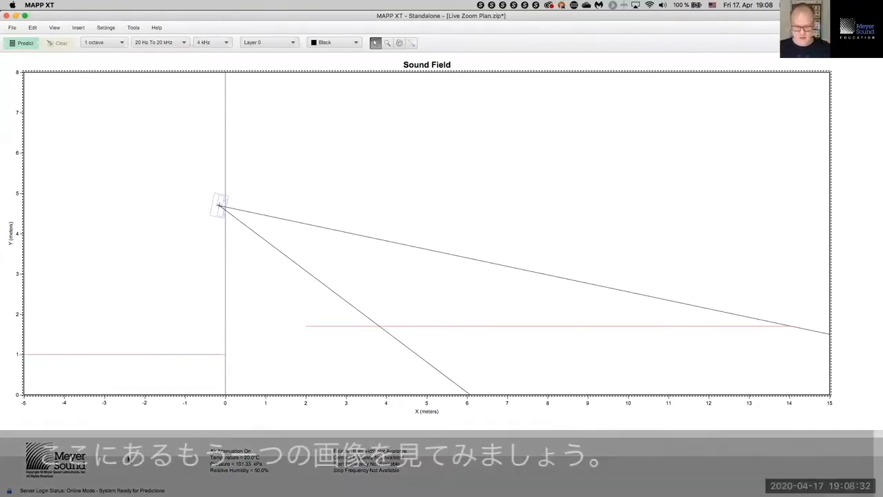
Step: Predict the 4 kHz SPL map, review it, then clear the prediction from the plot
left_click(30, 47)
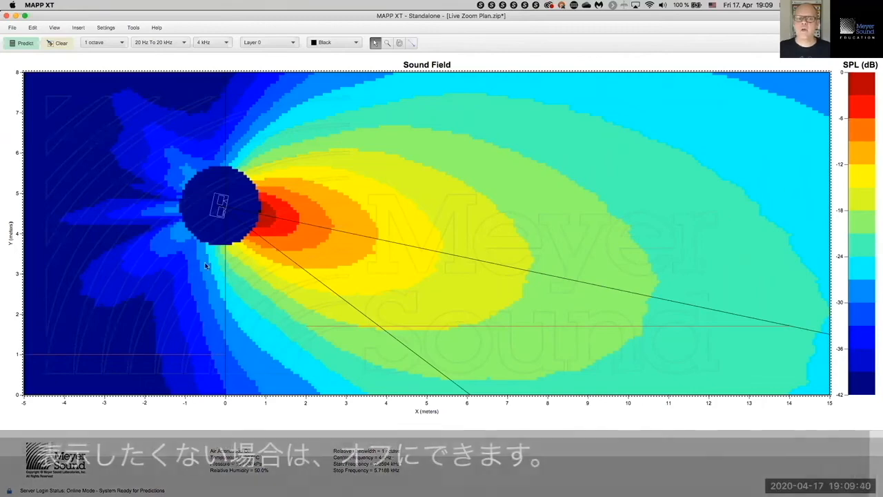
left_click(60, 42)
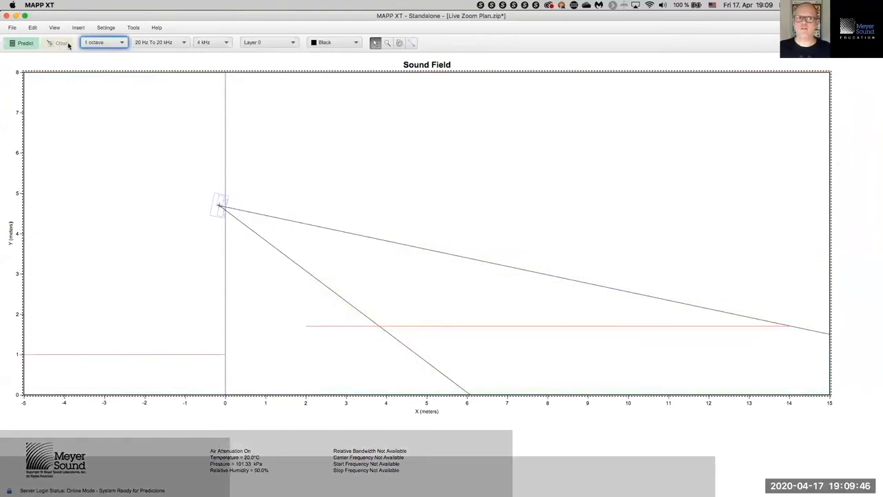
left_click(106, 27)
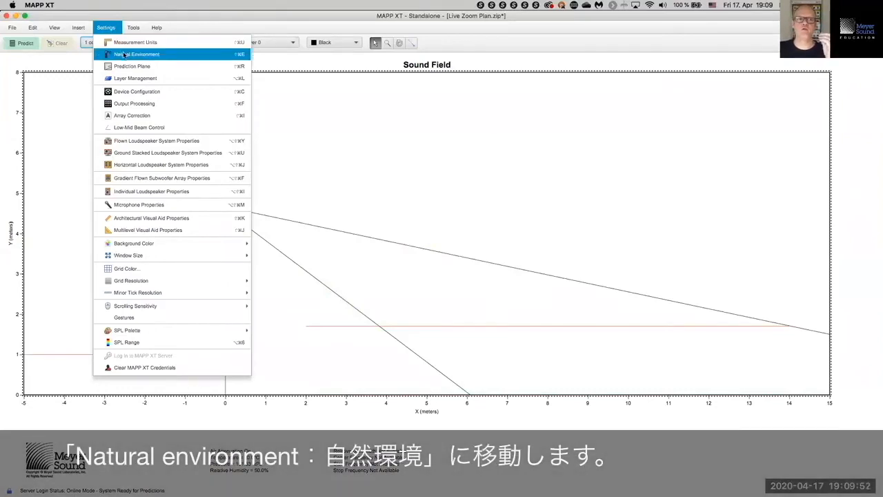
Step: Review Natural Environment (20°C, 50% humidity, 101.325 kPa), toggle air attenuation, and close it
left_click(124, 54)
left_click_drag(521, 142, 682, 65)
left_click(661, 90)
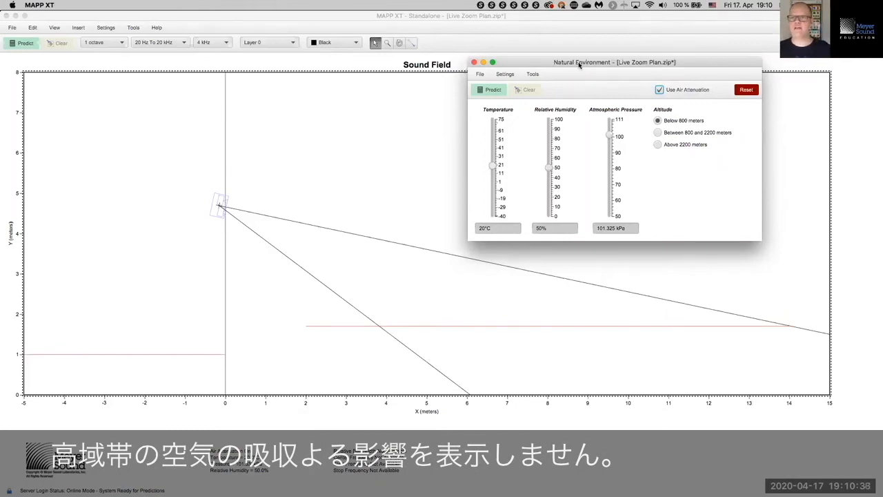
left_click(474, 63)
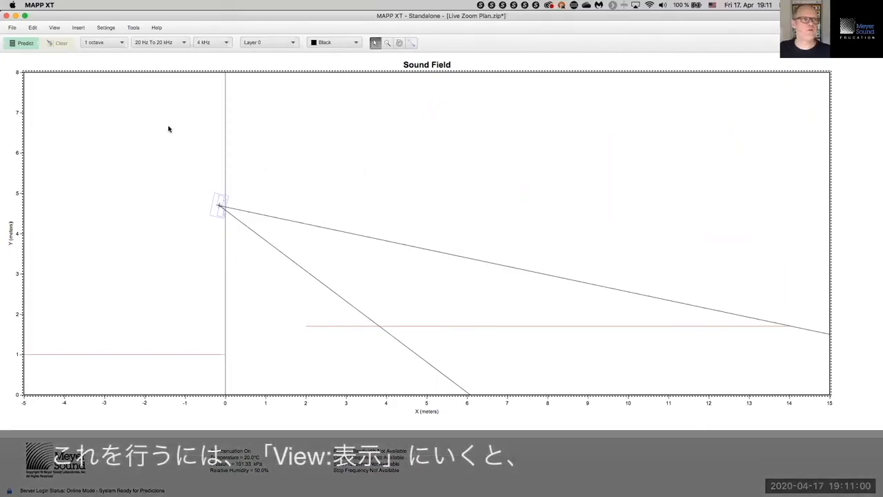
Step: Enable View > Show Cursor Coordinates for a live X/Y readout in metres
left_click(59, 28)
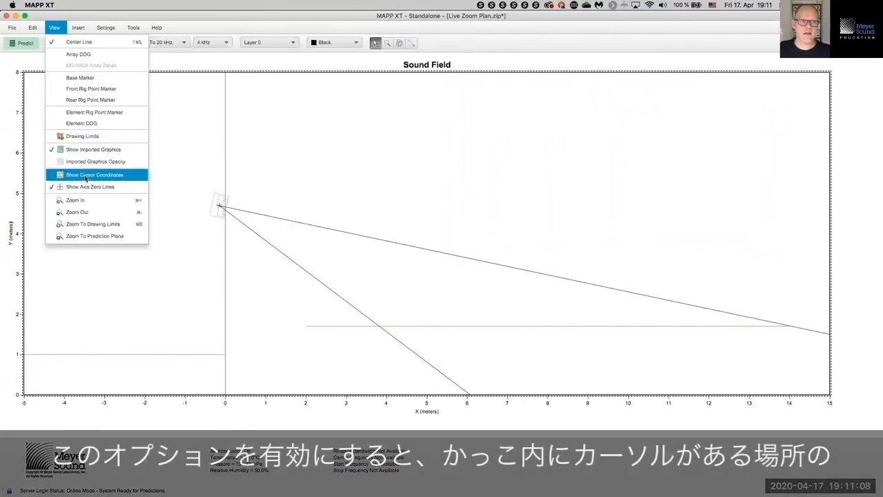
left_click(85, 178)
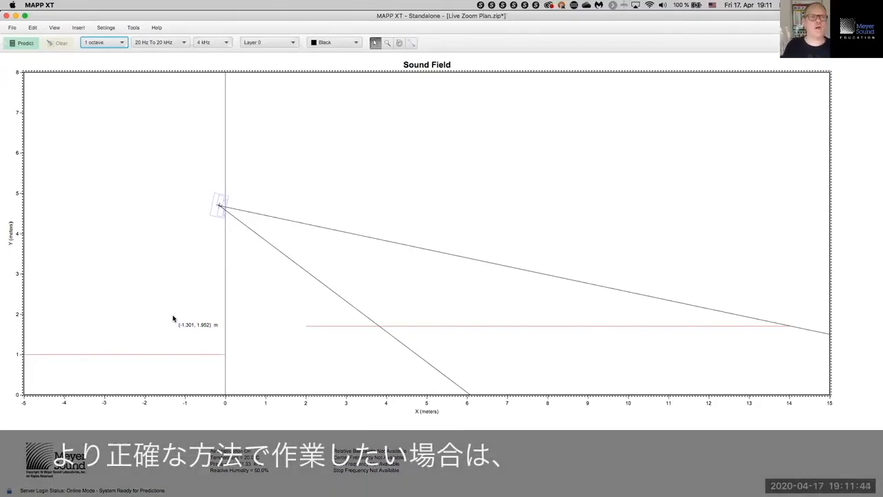
left_click(61, 28)
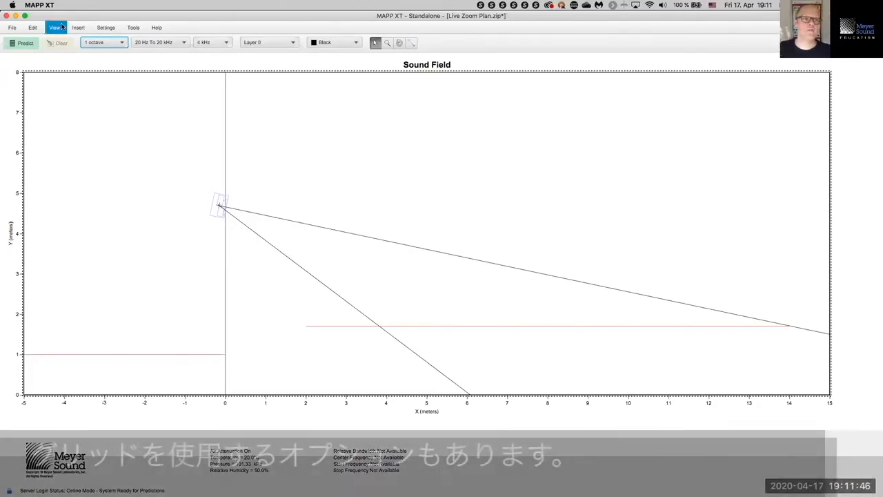
Step: Set the grid resolution to Fine
left_click(104, 27)
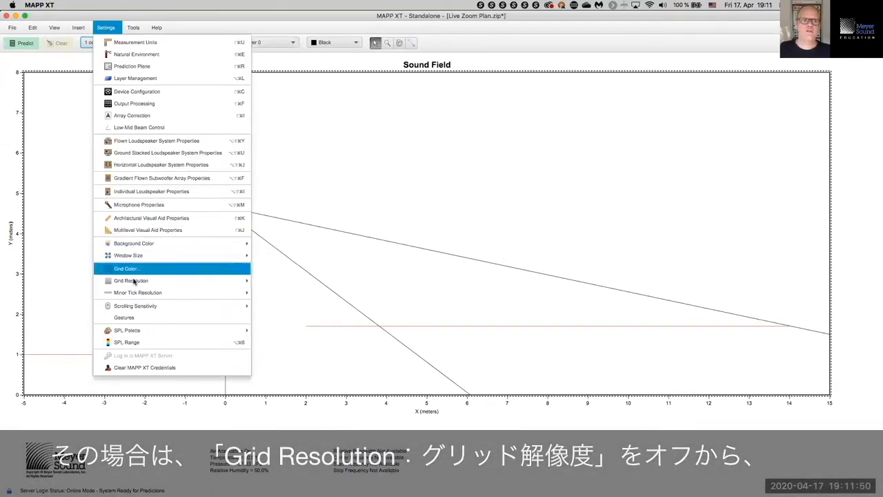
mouse_move(134, 281)
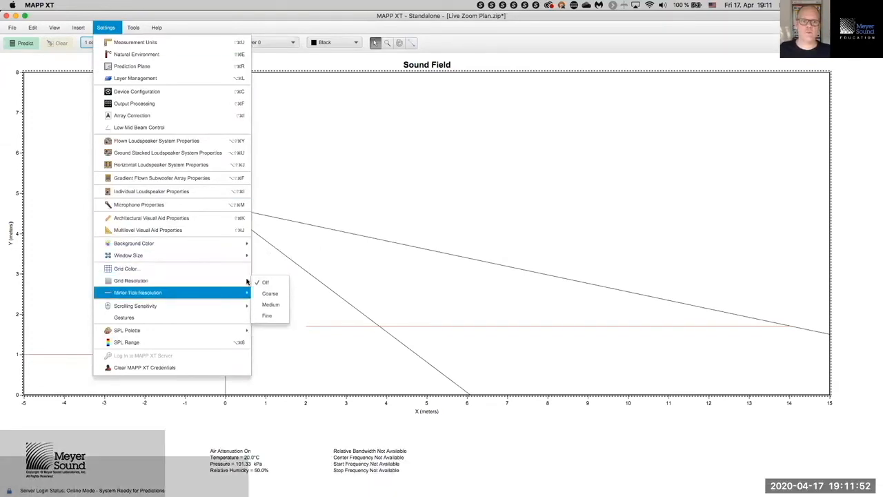
left_click(273, 317)
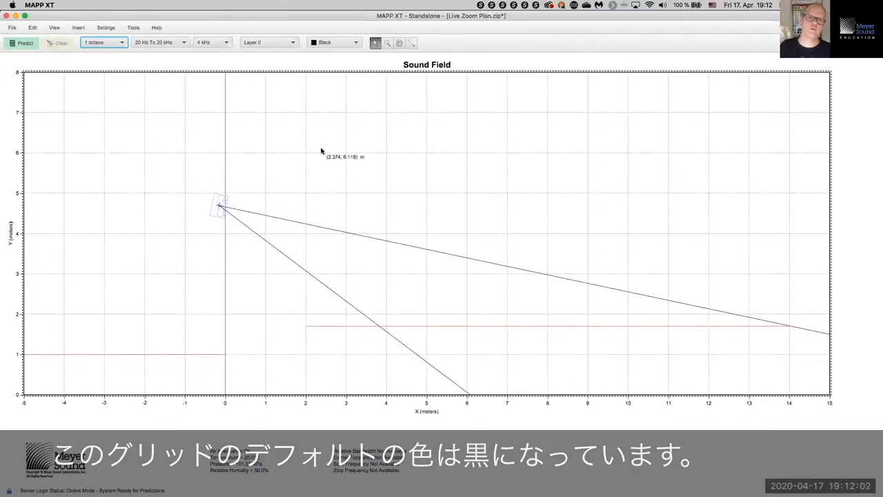
Step: Try purple and orange (#ffcc66) grid colours, then set the grid back to Black
left_click(356, 43)
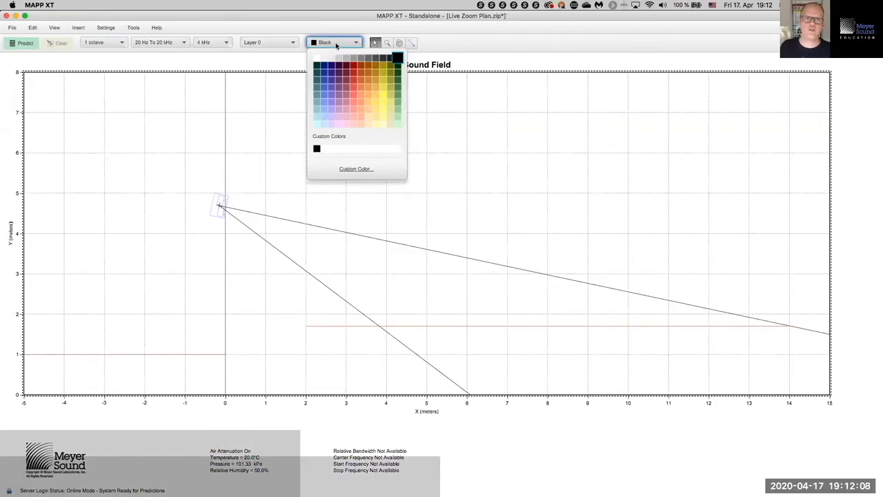
left_click(330, 95)
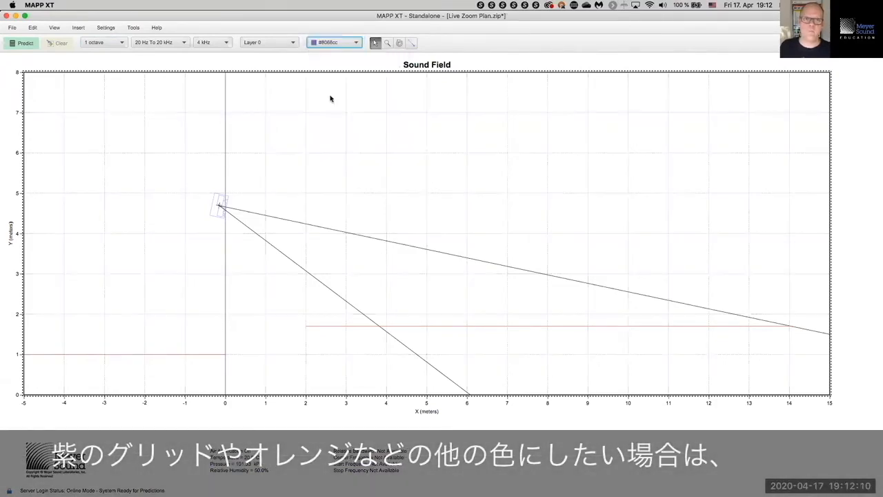
left_click(353, 44)
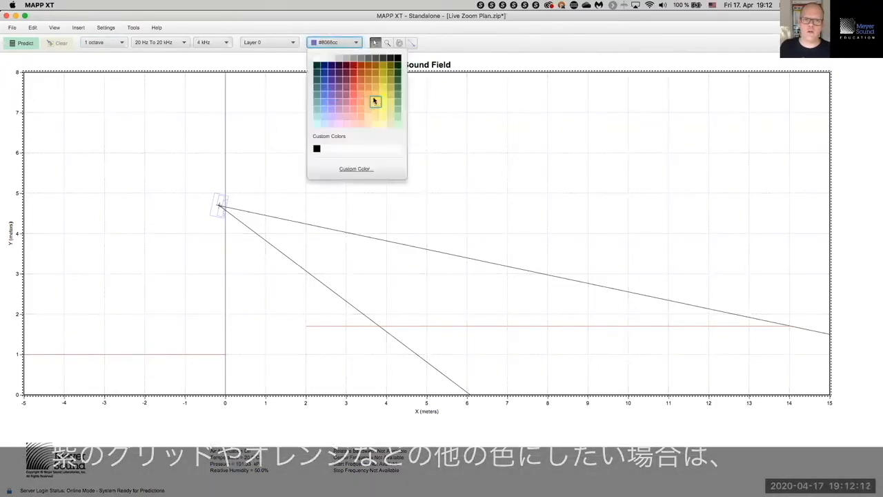
left_click(375, 98)
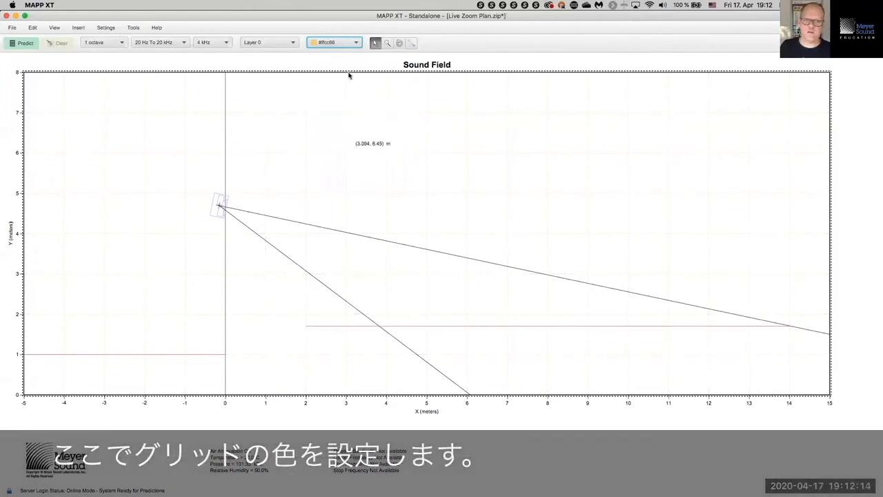
left_click(355, 45)
left_click(317, 148)
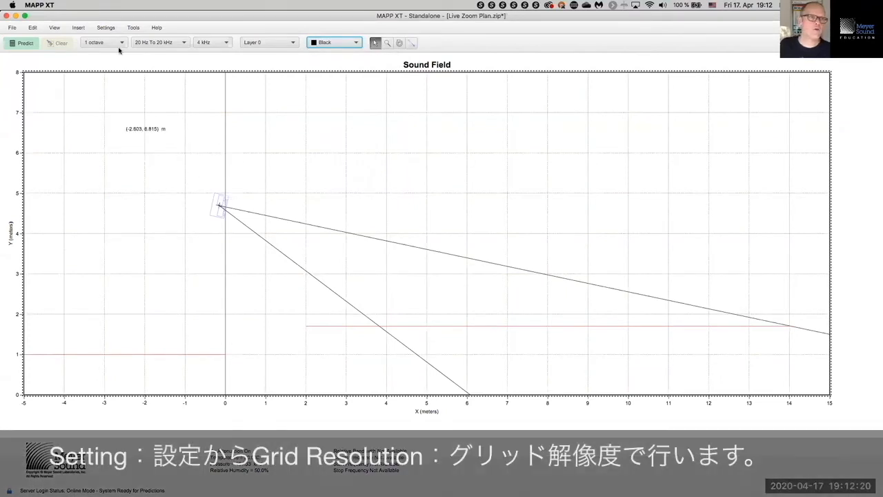
Step: Set Grid Resolution to Off, then glance at the File menu and close it
left_click(105, 28)
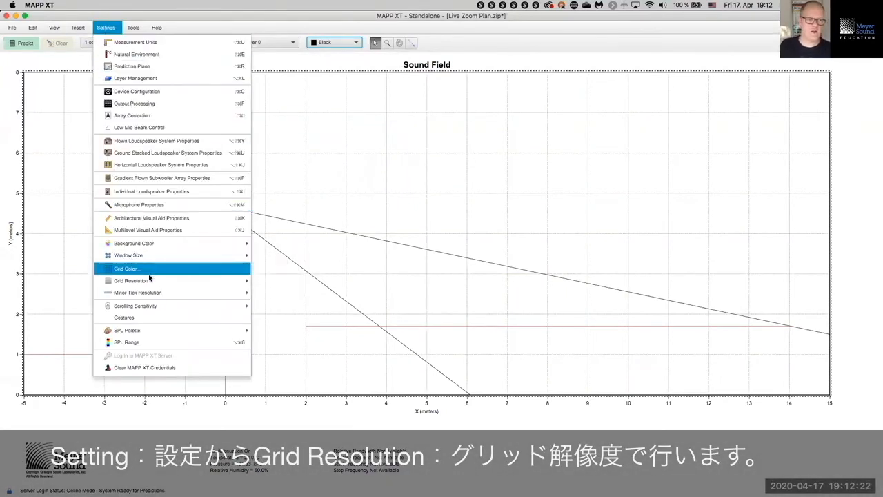
mouse_move(154, 281)
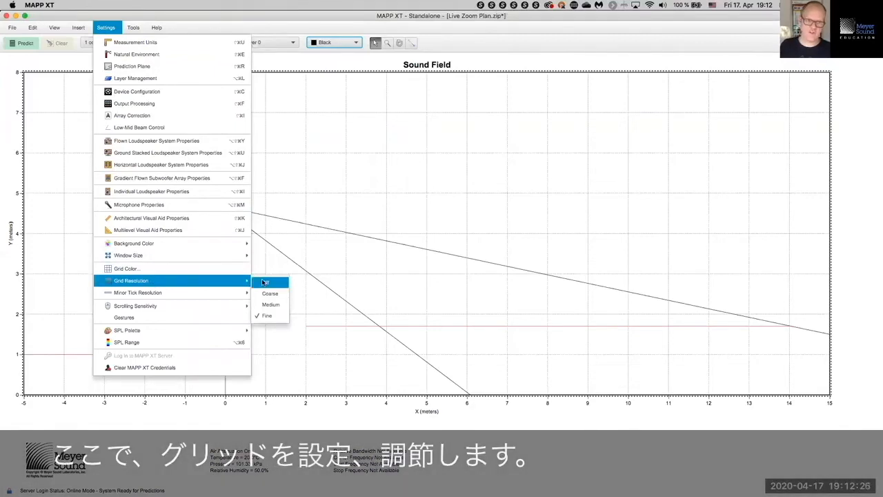
left_click(264, 282)
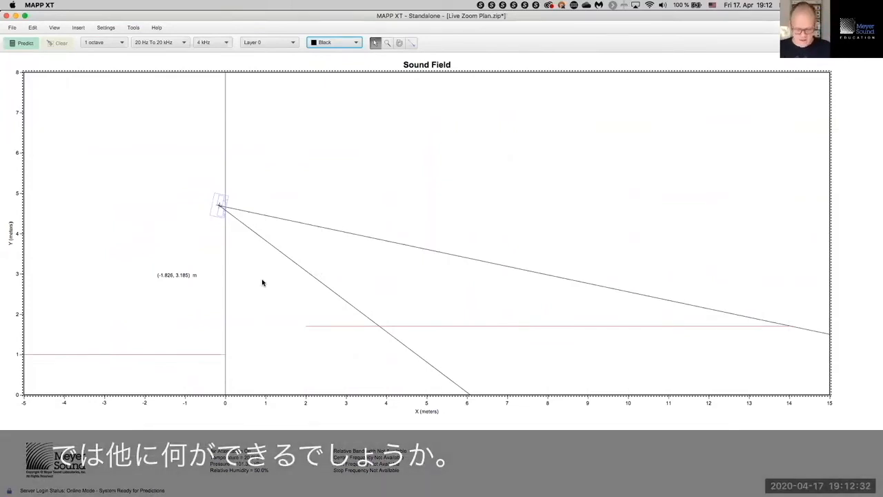
left_click(12, 28)
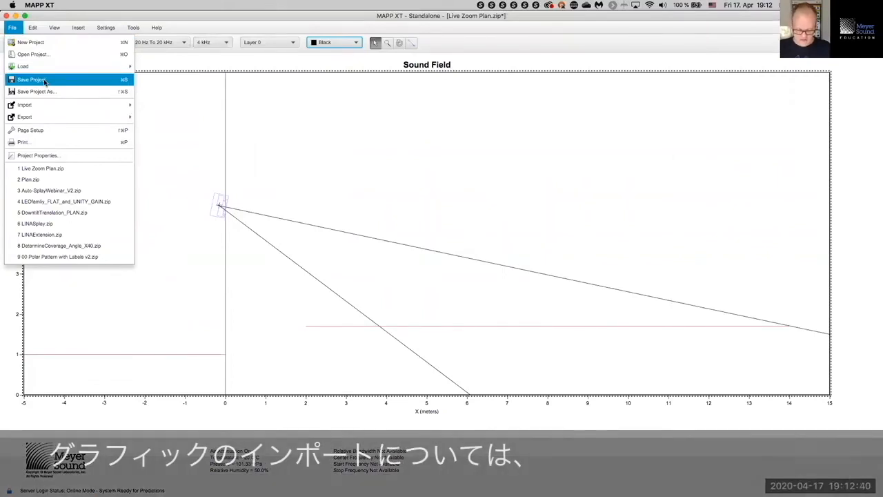
left_click(75, 20)
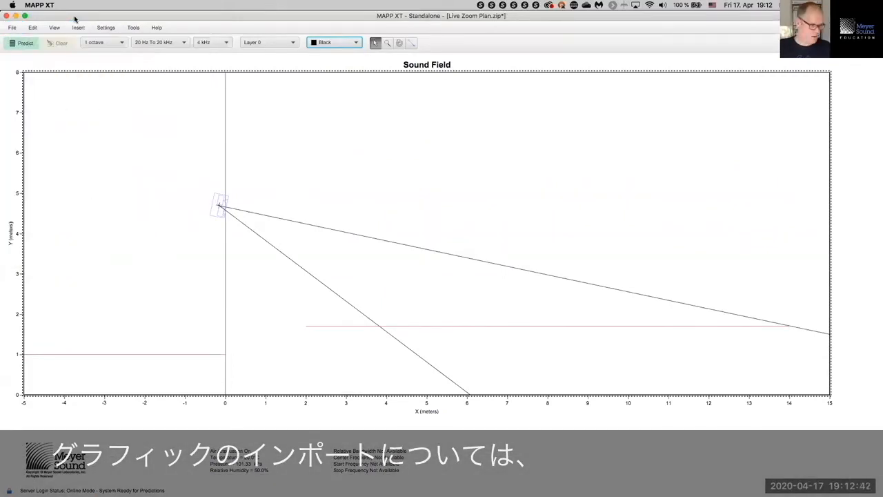
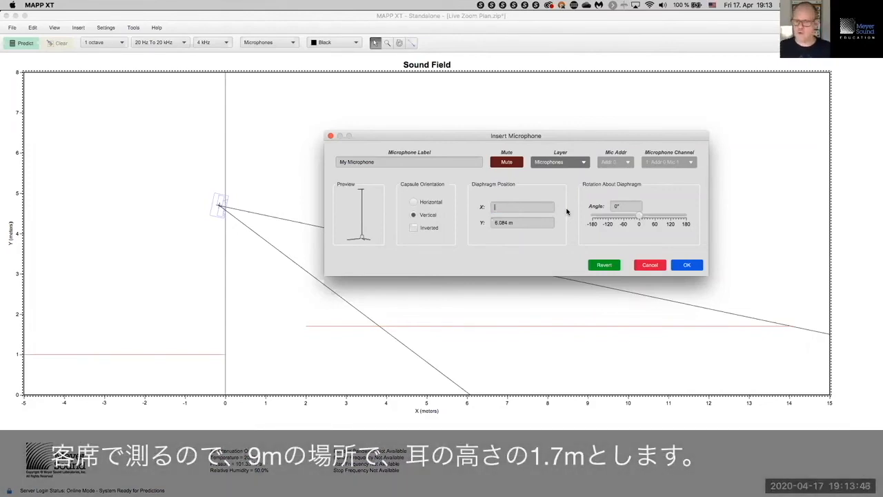
Step: Place the microphone at X 9 m, Y 1.7 m, angle 0°, vertical and not inverted
key("Tab")
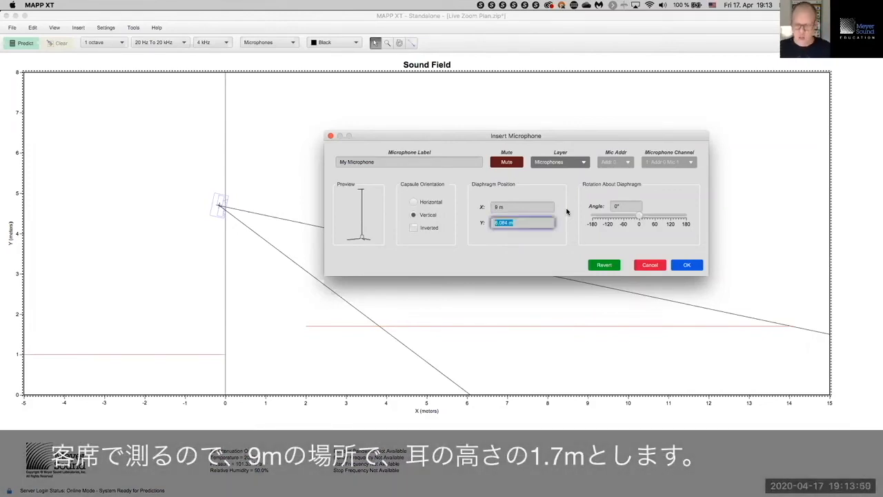
key("Tab")
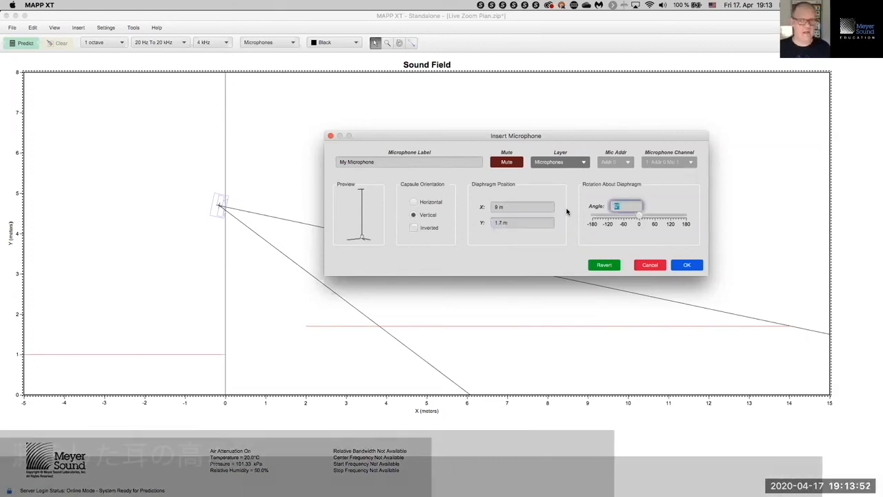
left_click_drag(639, 216, 643, 217)
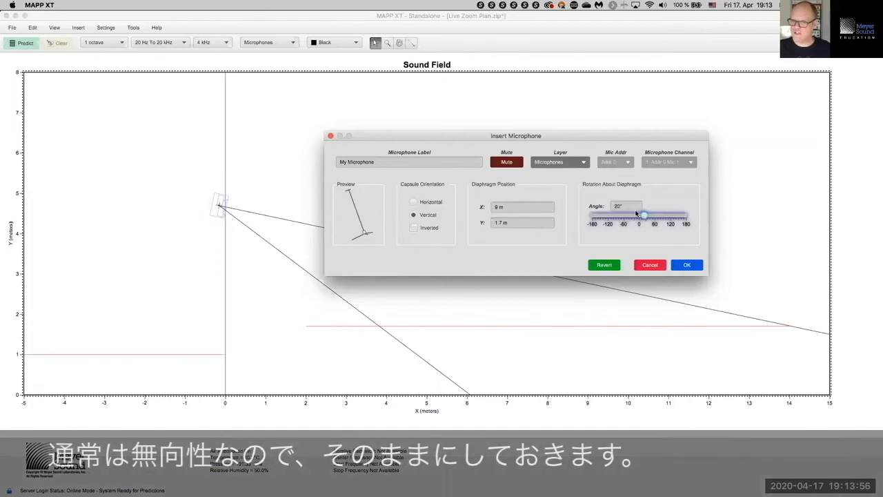
left_click(628, 205)
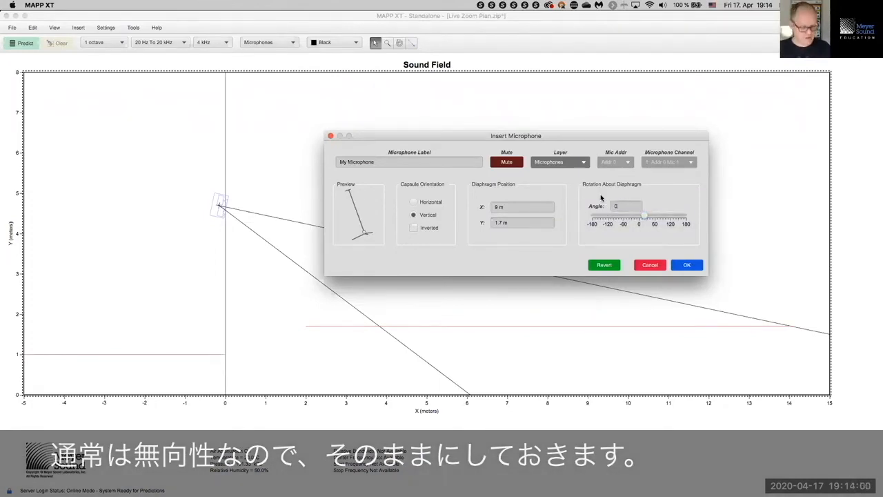
type("0")
key("Return")
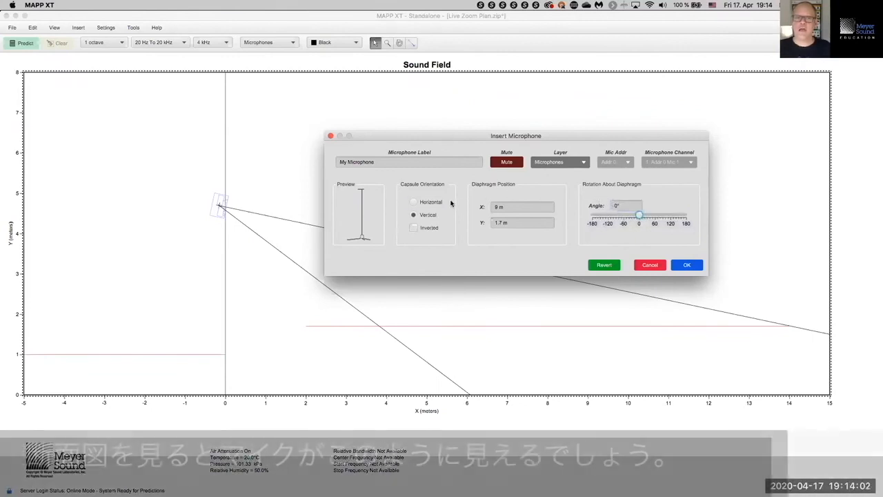
left_click(430, 215)
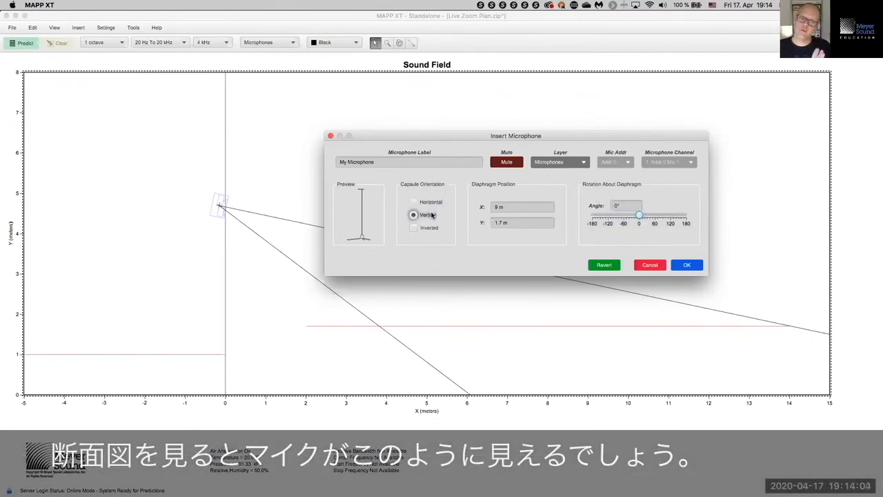
left_click(433, 202)
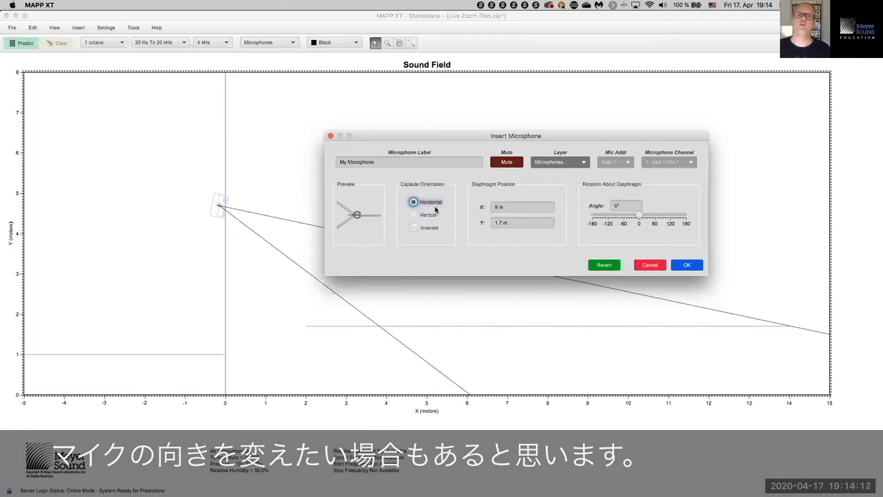
left_click(434, 215)
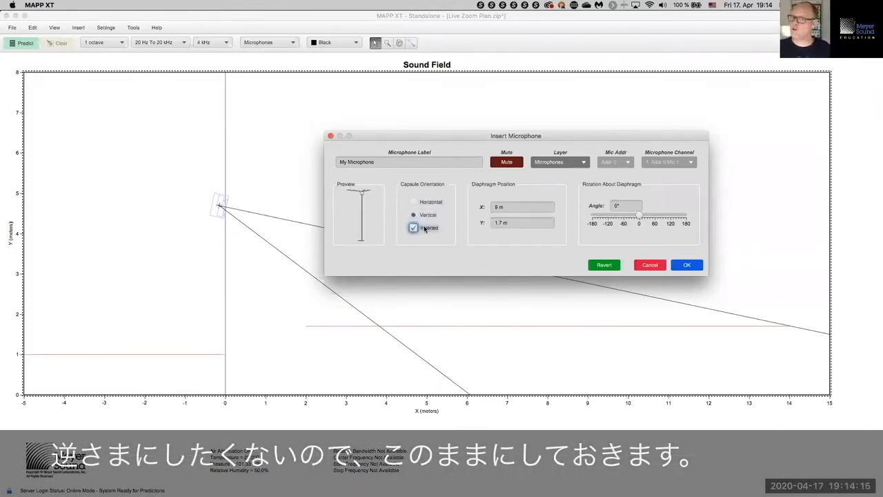
left_click(426, 229)
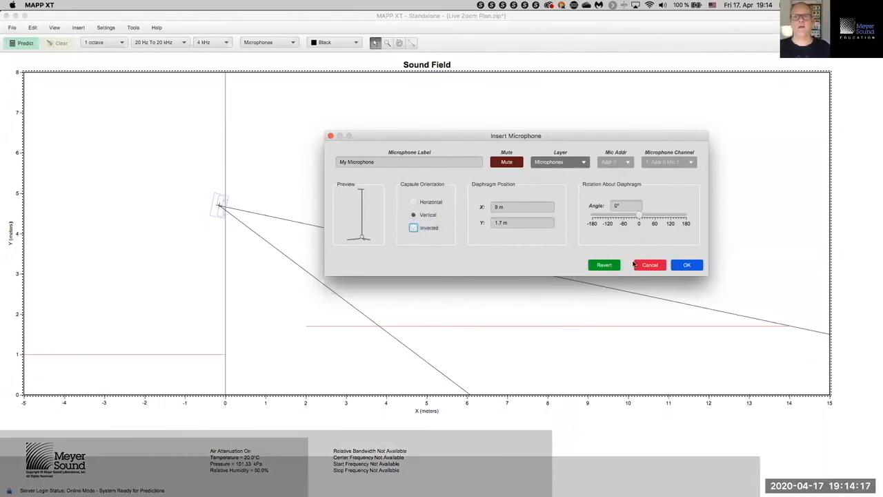
left_click(686, 264)
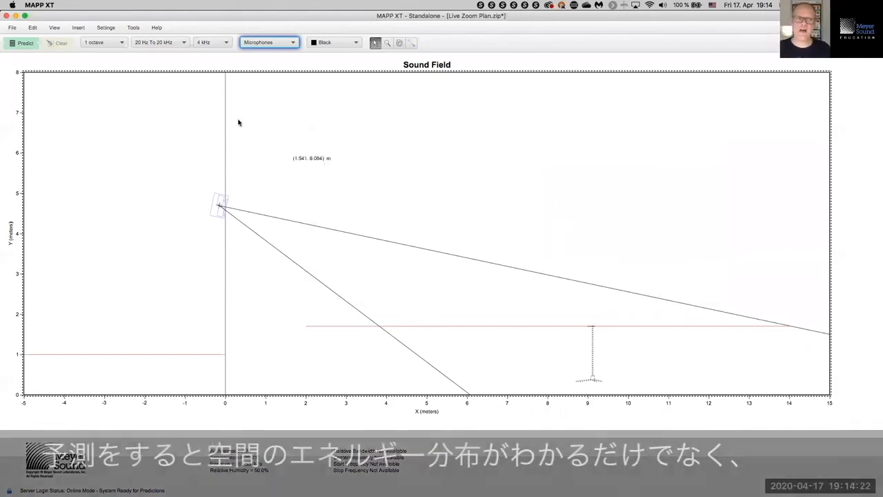
Step: Run the prediction so the section shows the loudspeaker's SPL coverage
left_click(28, 43)
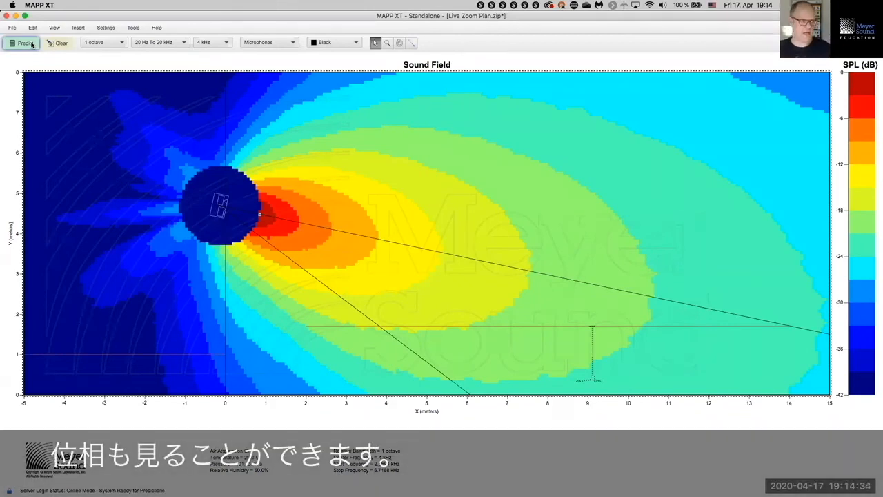
left_click(142, 32)
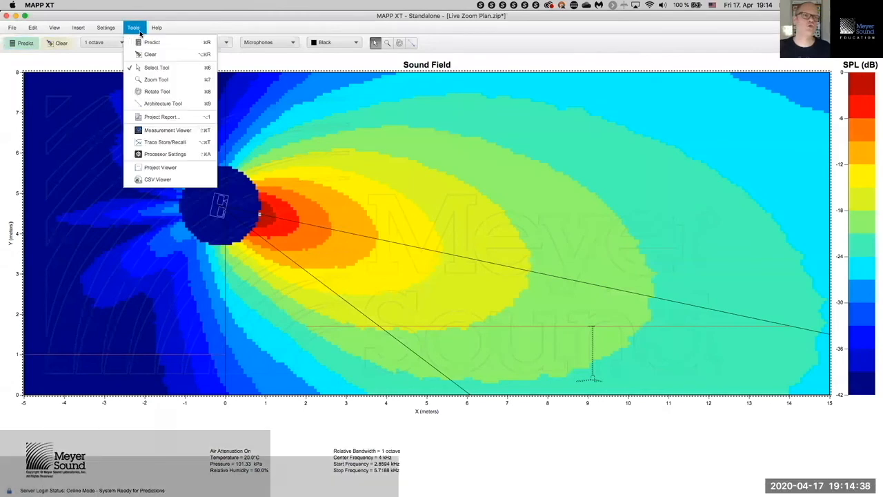
Step: Open the Measurement Viewer from Tools and maximize it to show the headroom graph
left_click(149, 130)
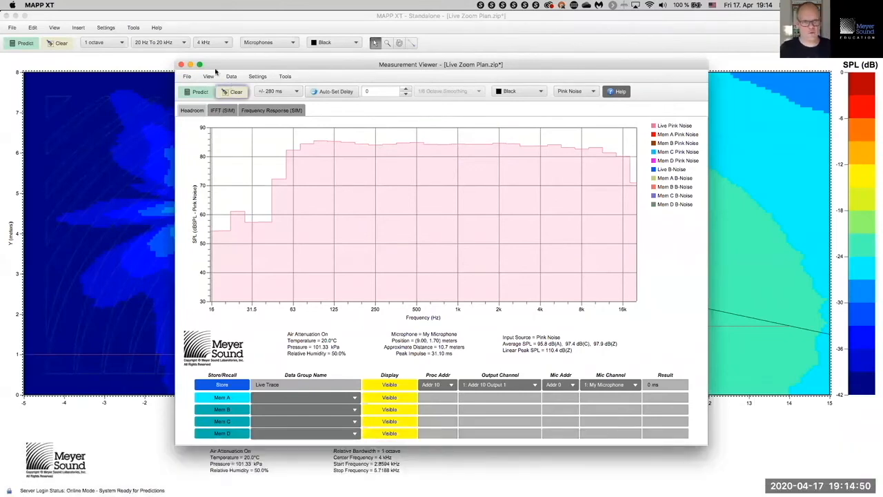
left_click(199, 65)
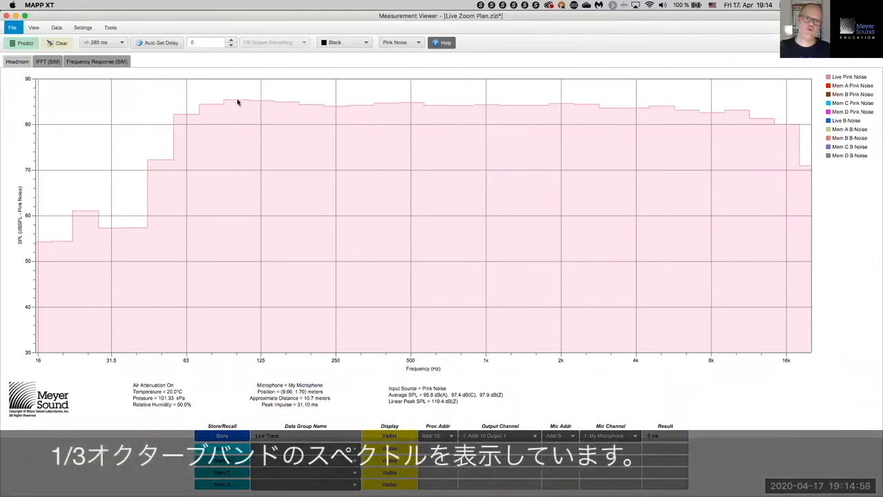
left_click(419, 43)
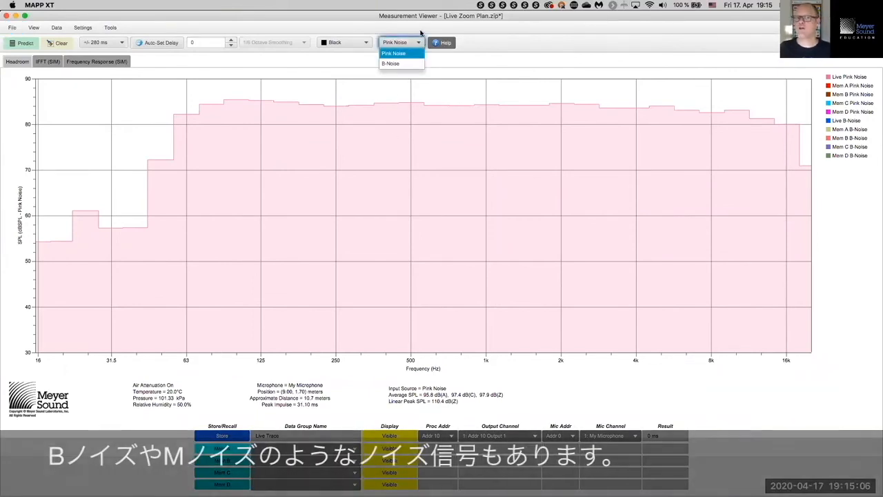
left_click(422, 28)
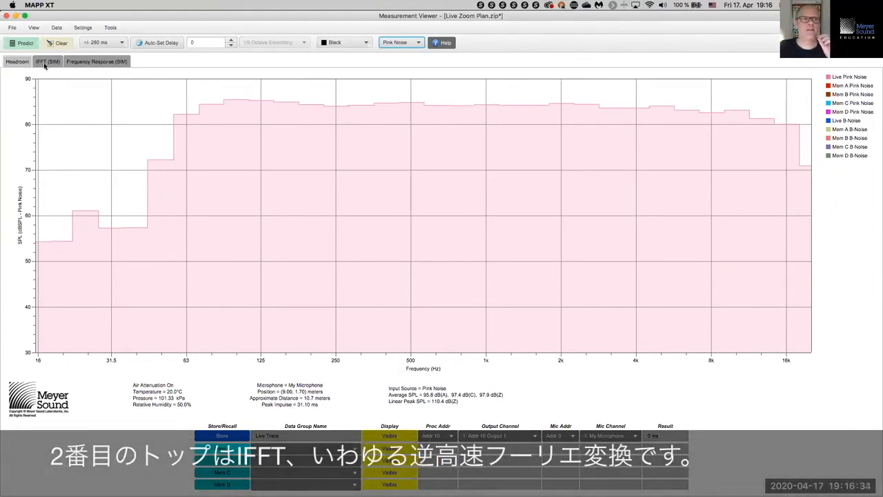
Step: Show the IFFT (SIM) impulse response with horizontal zoom set to ±280 ms
left_click(45, 62)
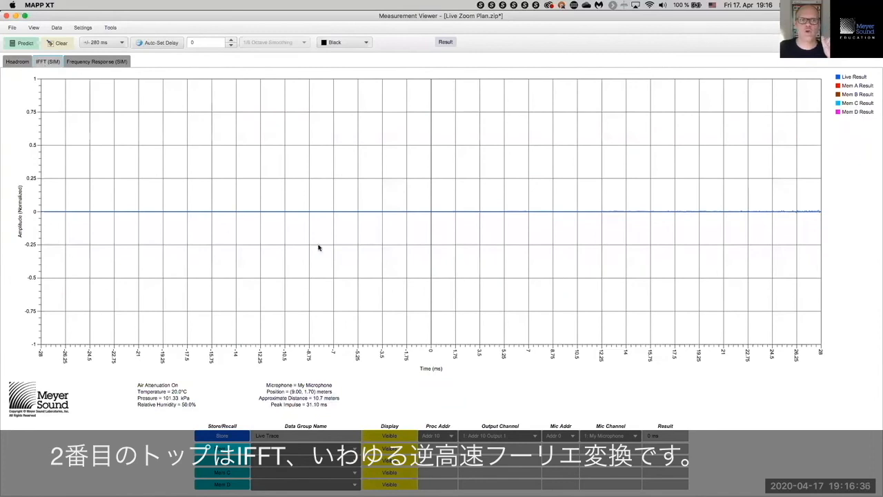
right_click(430, 356)
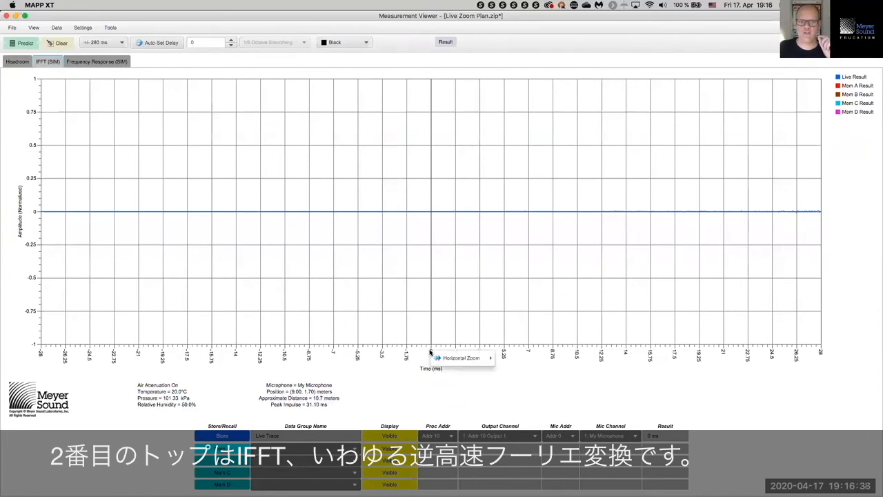
mouse_move(483, 358)
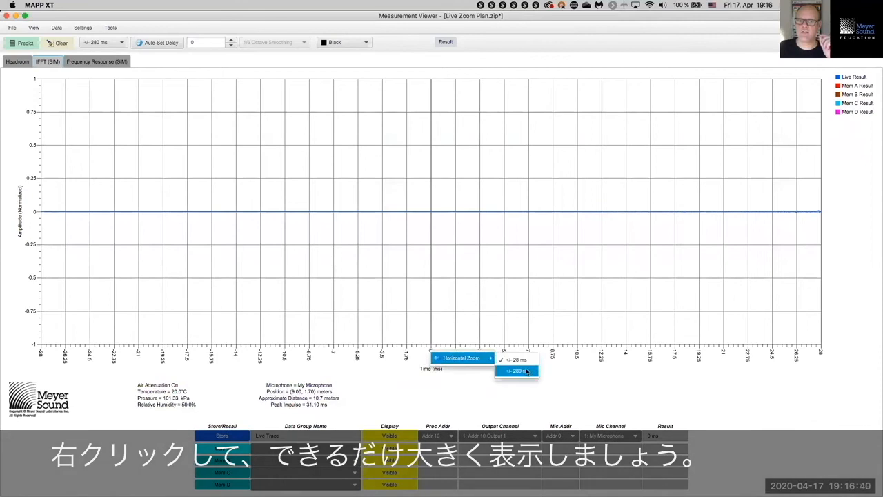
left_click(525, 371)
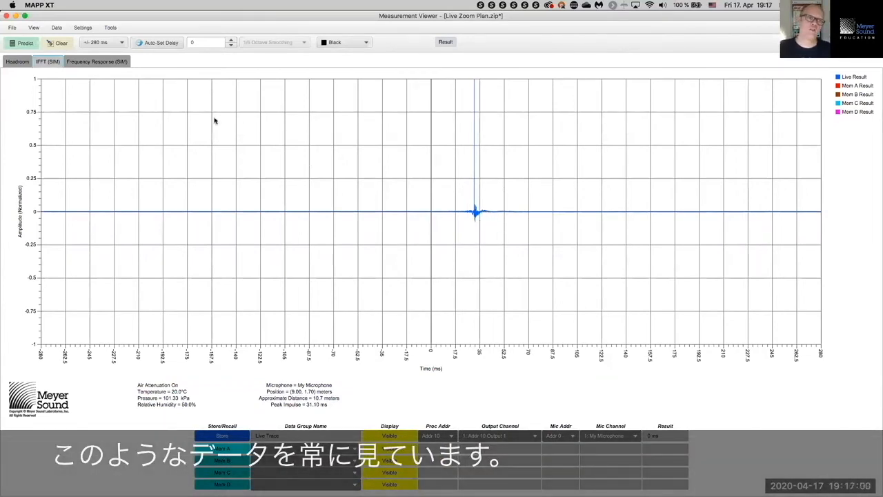
Step: Show Frequency Response (SIM) with room phase, 31.10 ms auto delay, no smoothing, and store it
left_click(121, 62)
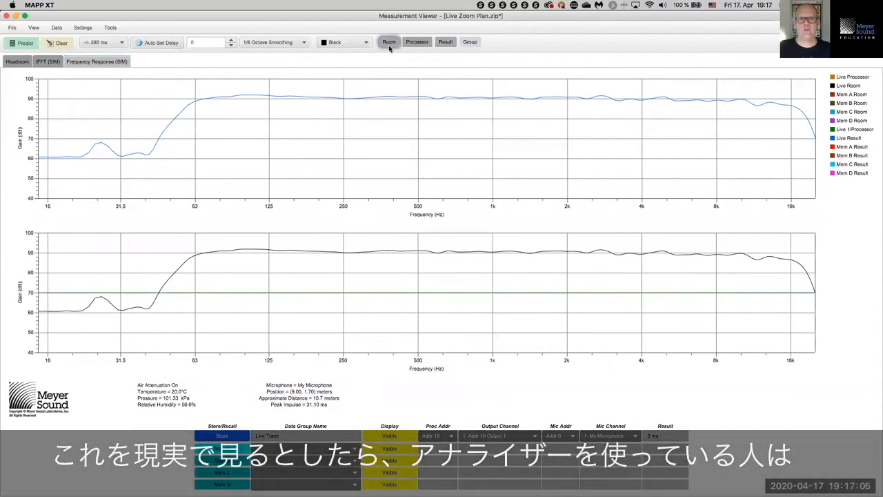
left_click(389, 44)
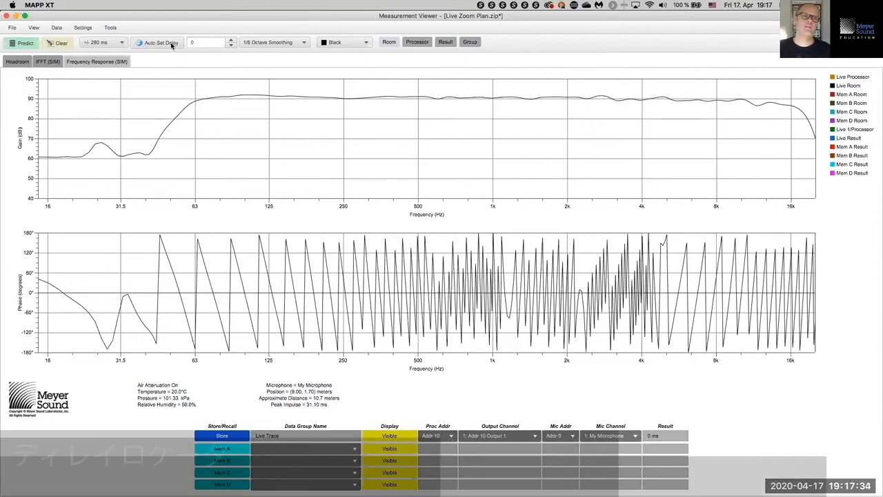
left_click(170, 42)
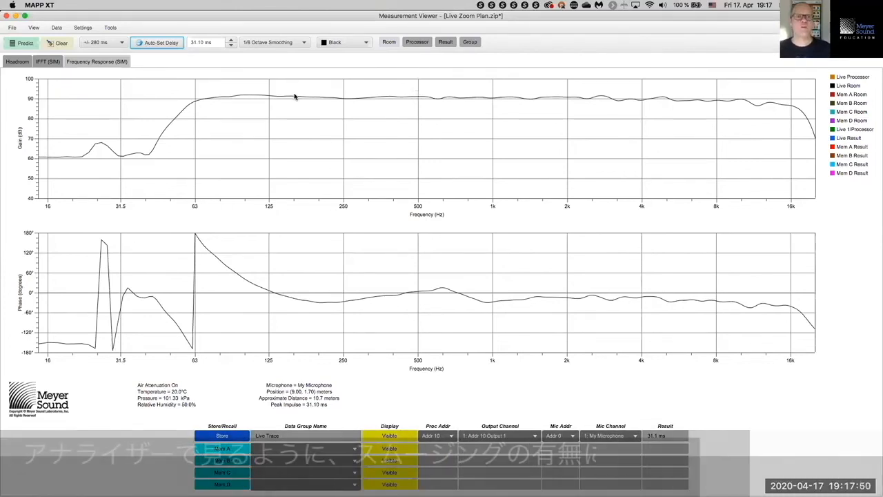
left_click(286, 43)
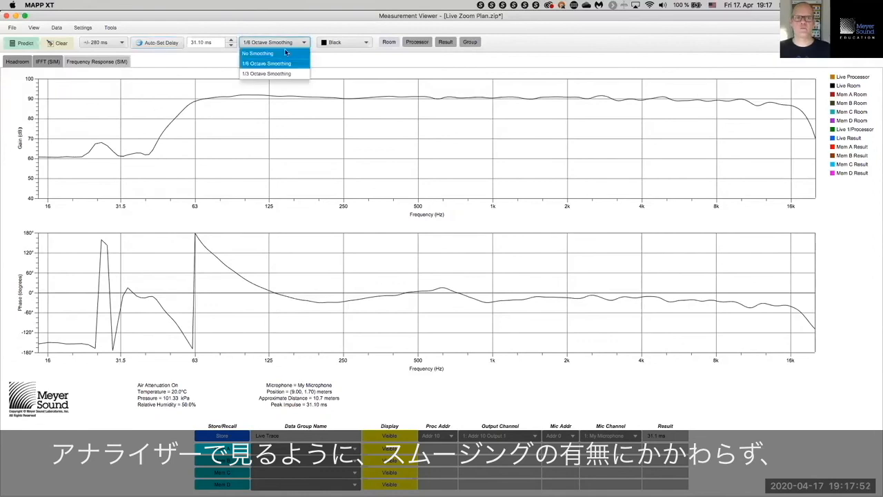
left_click(285, 53)
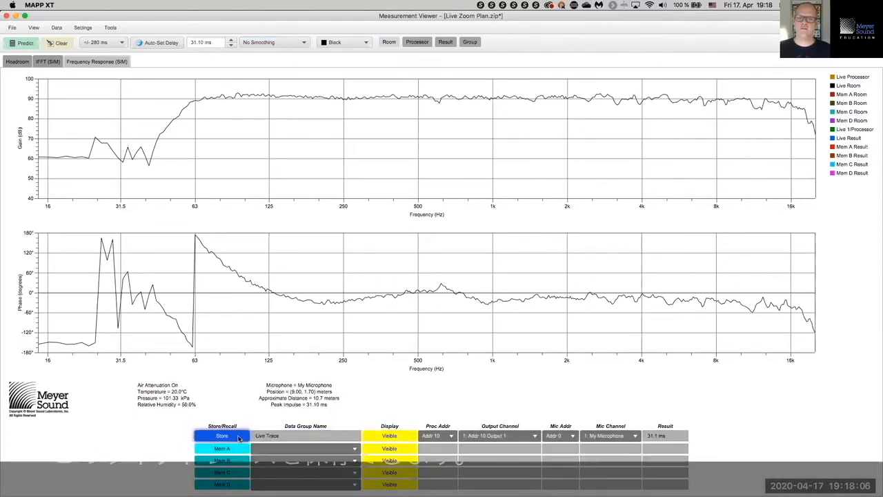
left_click(239, 438)
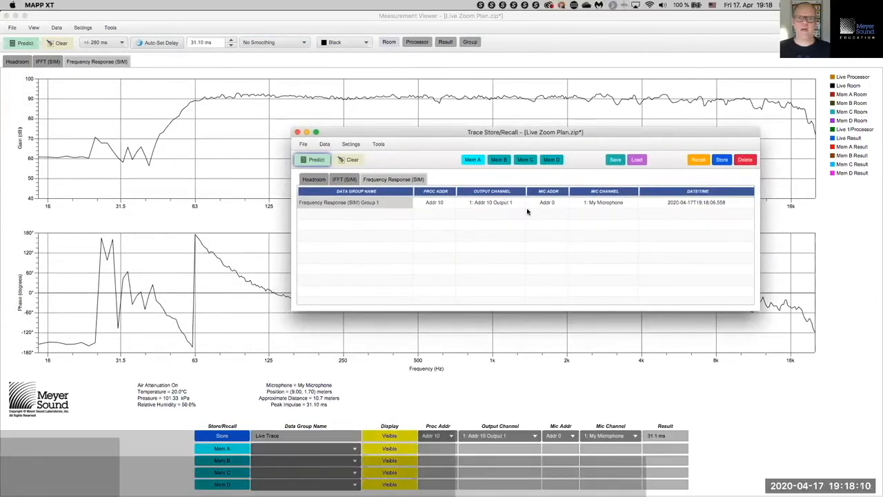
Step: Rename the stored data group 'FOH X40 SOLO', recall it into Mem A, and select it
double_click(397, 204)
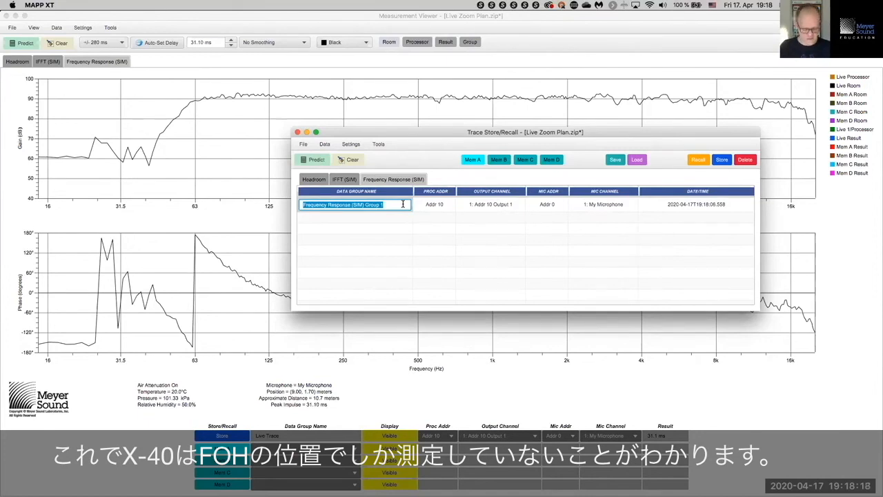
type("FOH")
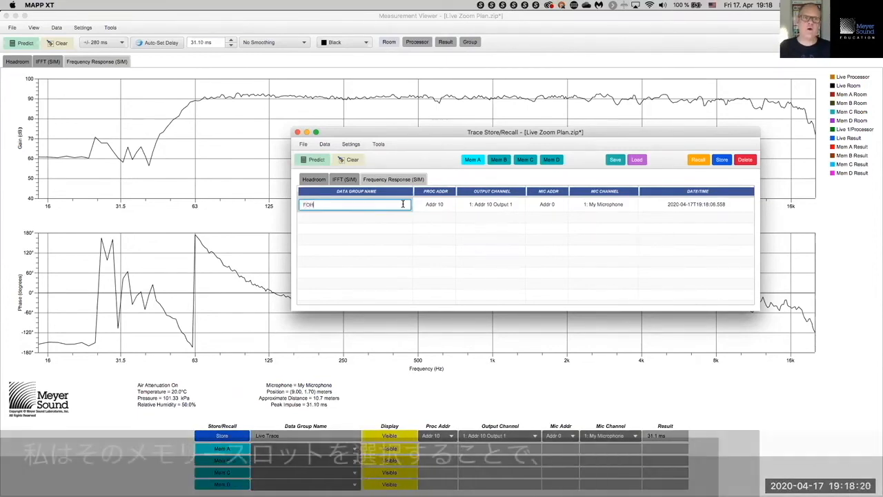
type(" X40")
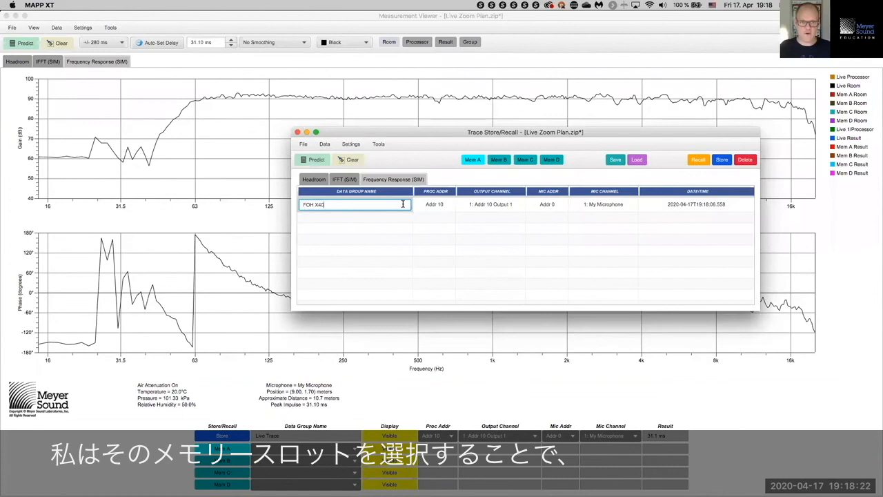
type(" SOLO")
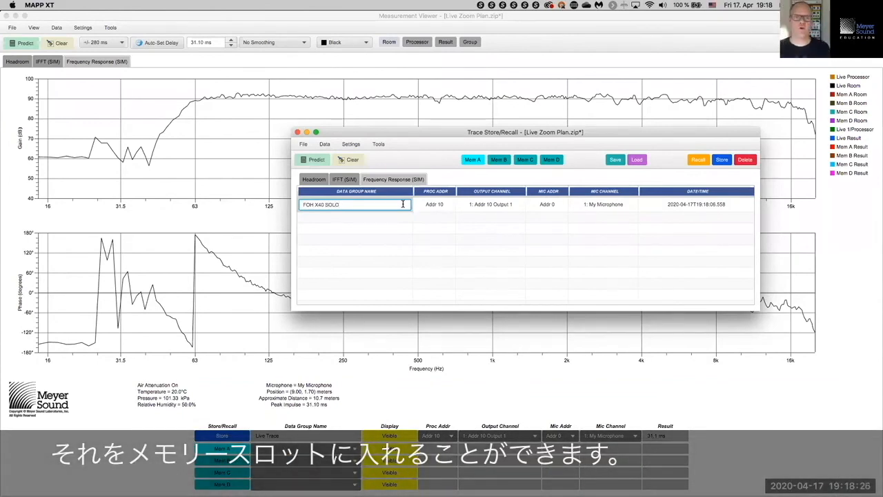
left_click(481, 161)
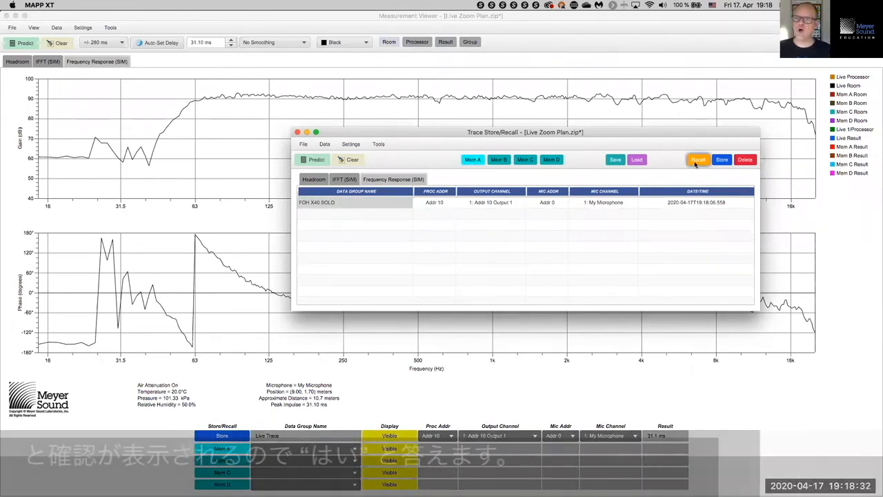
left_click(695, 162)
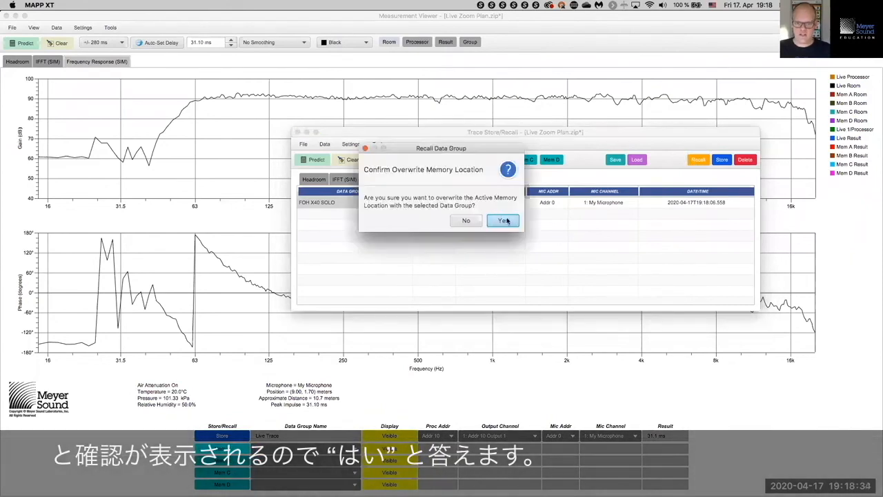
left_click(509, 221)
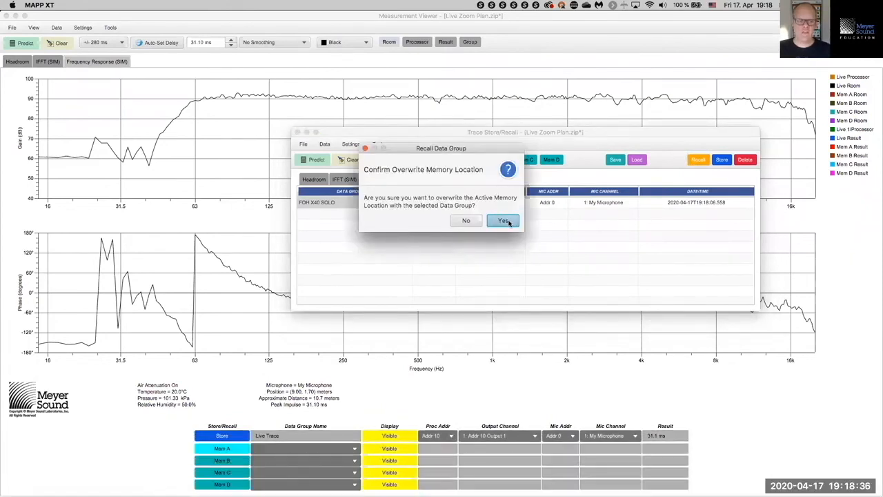
left_click(298, 132)
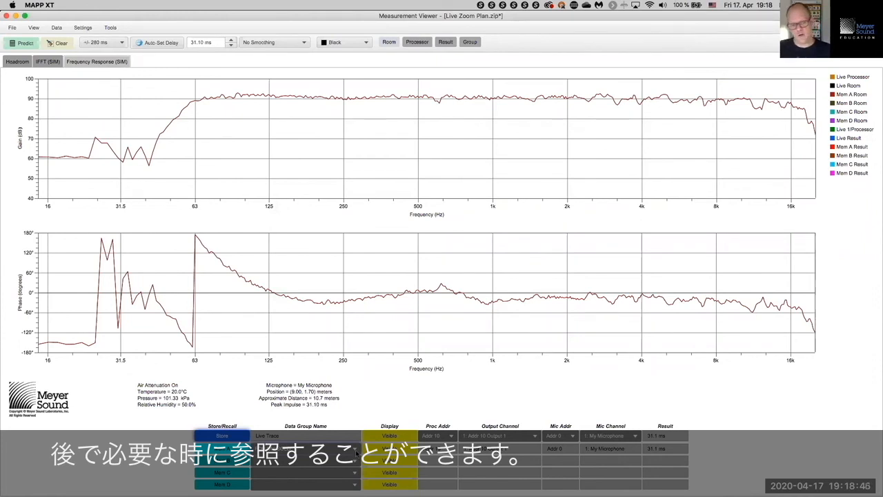
left_click(355, 450)
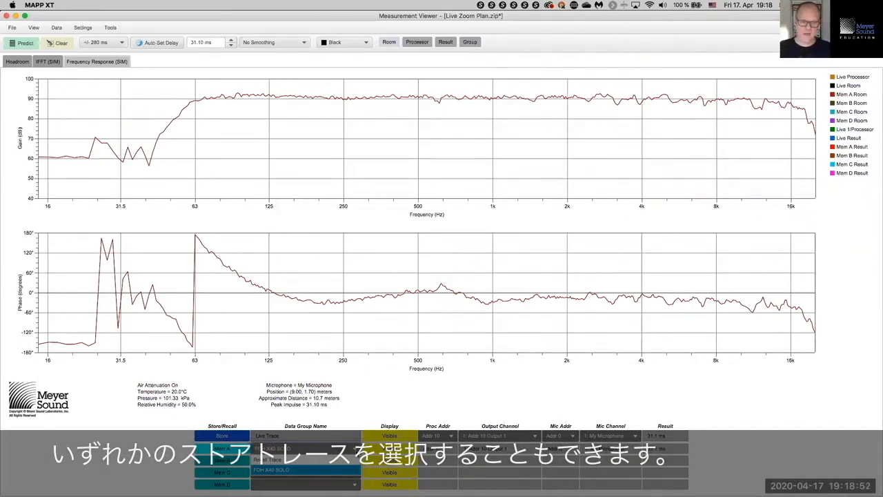
left_click(351, 451)
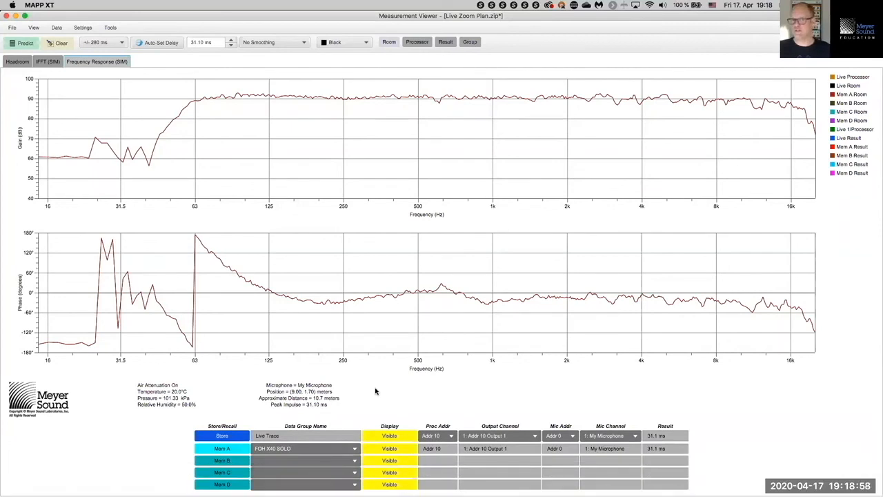
Step: Close the viewer and SPL Range dialog, clear and rerun the prediction, then reopen the viewer
left_click(7, 15)
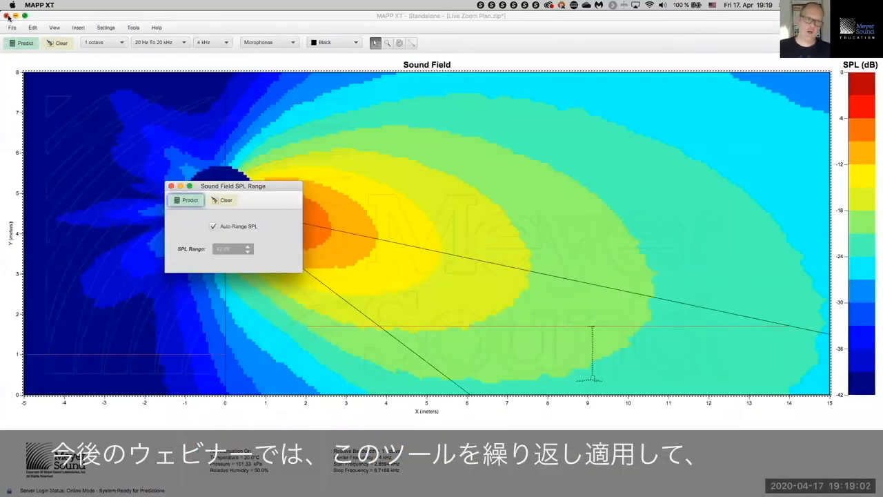
left_click(171, 186)
left_click(66, 43)
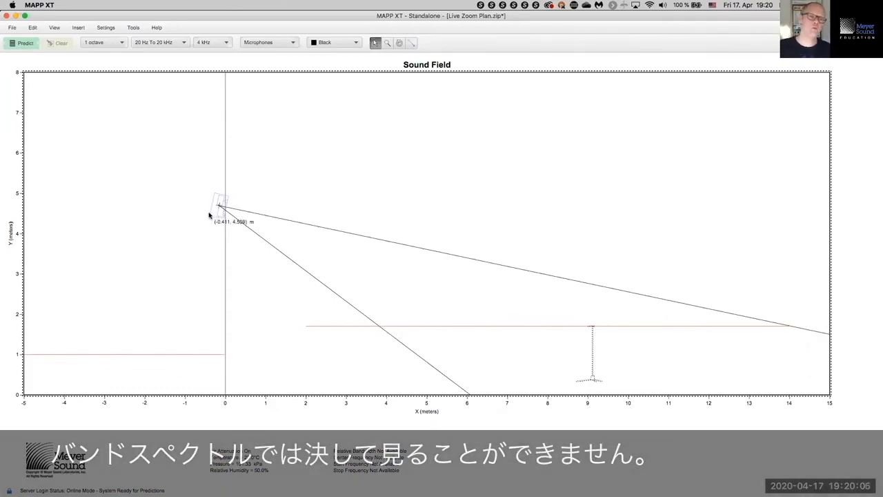
left_click(30, 45)
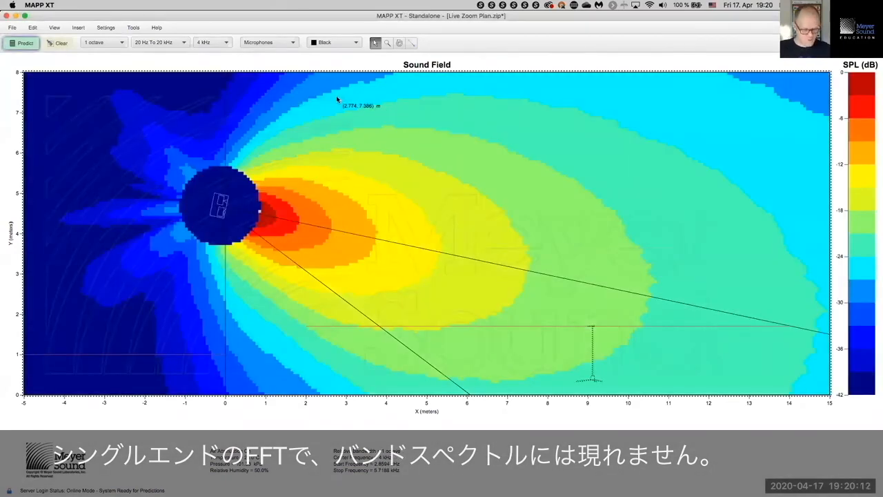
double_click(337, 100)
left_click(438, 101)
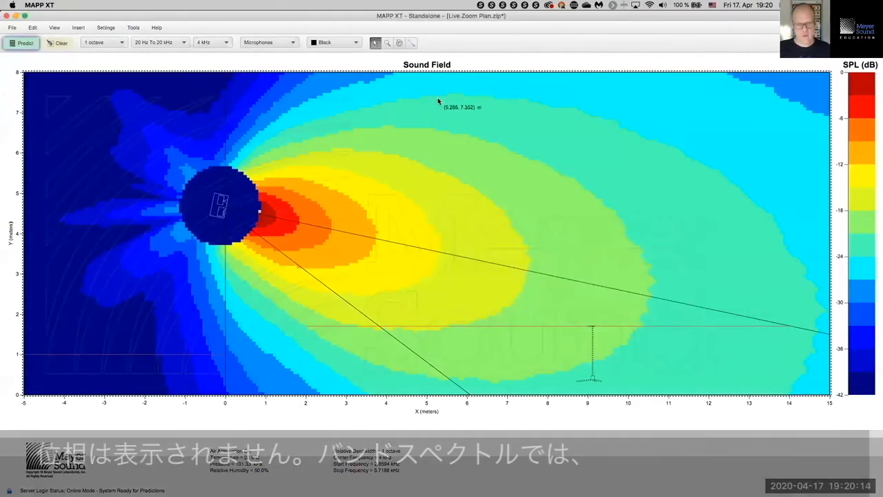
key("super+grave")
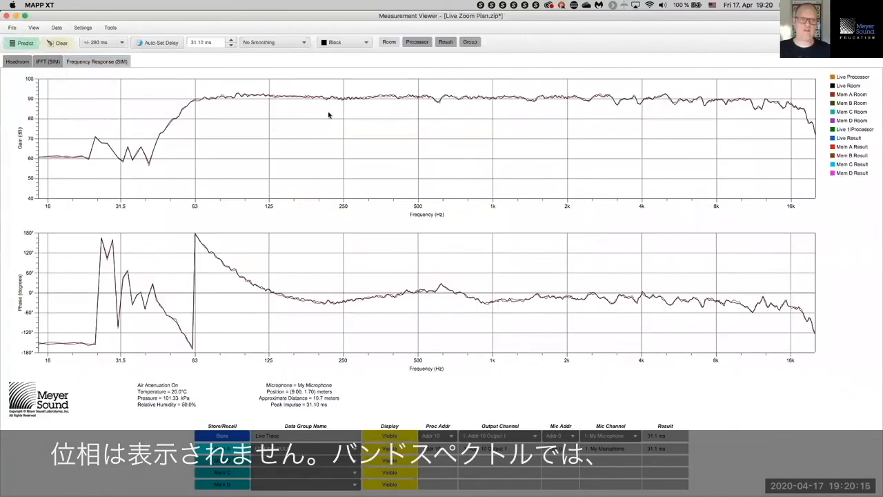
Step: Check the Headroom pink-noise spectrum, close the Measurement Viewer, and clear the prediction
left_click(18, 61)
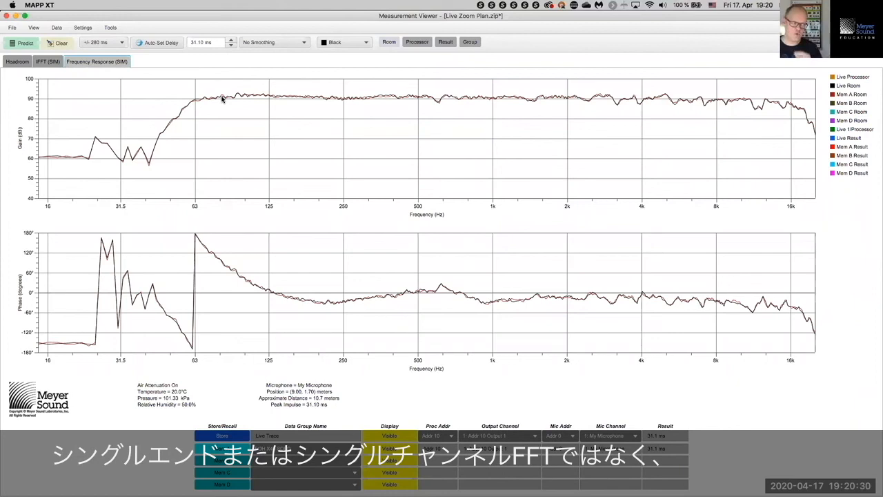
left_click(18, 63)
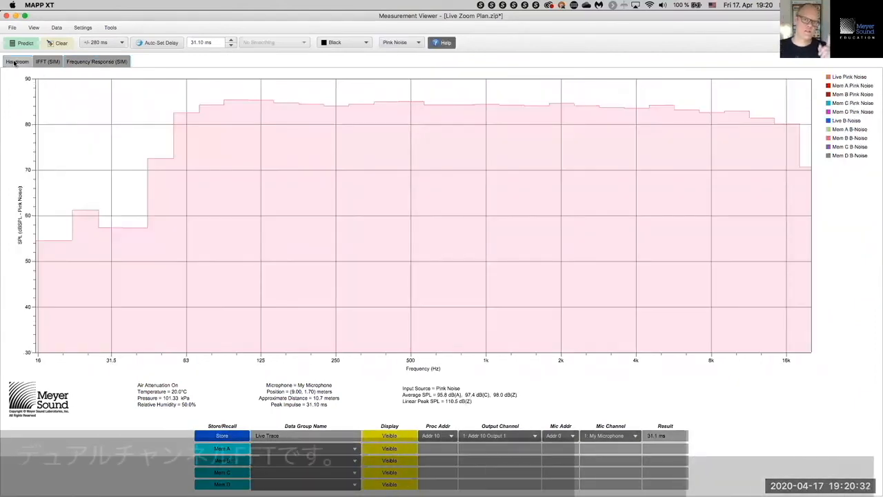
left_click(7, 15)
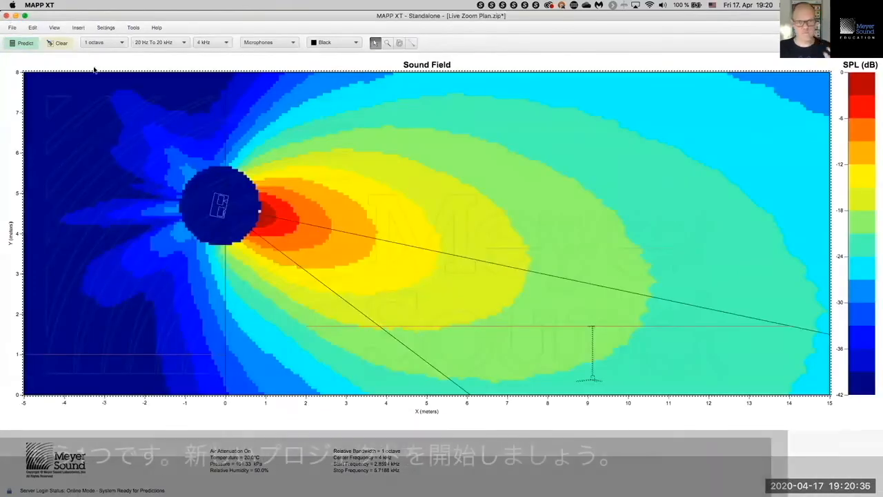
left_click(60, 43)
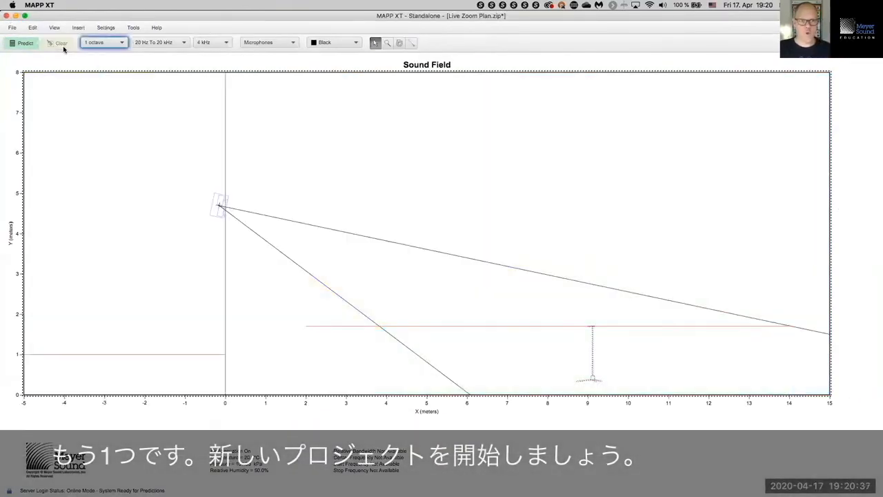
Step: Save the Live Zoom Plan project, then start a new blank 40 × 20 m project
left_click(12, 27)
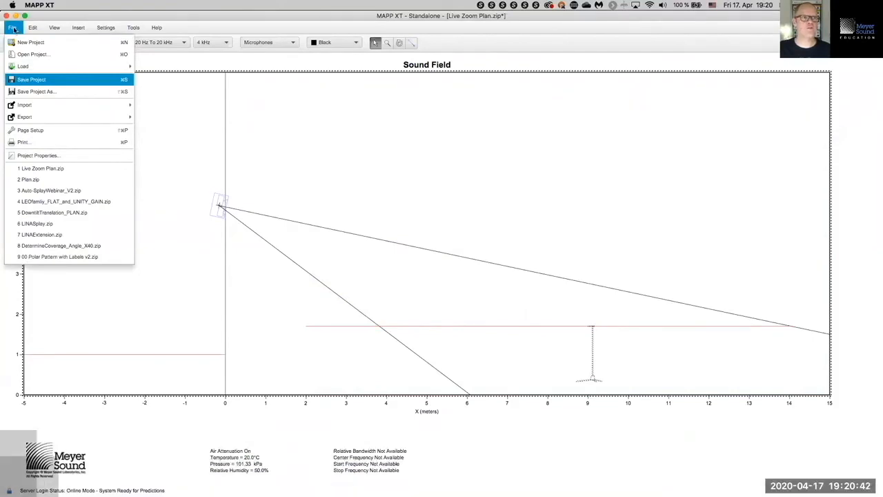
left_click(14, 29)
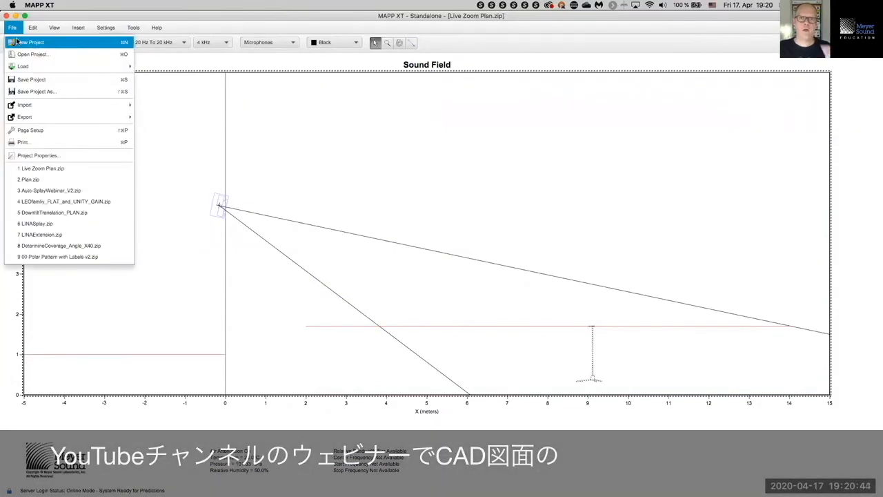
left_click(15, 42)
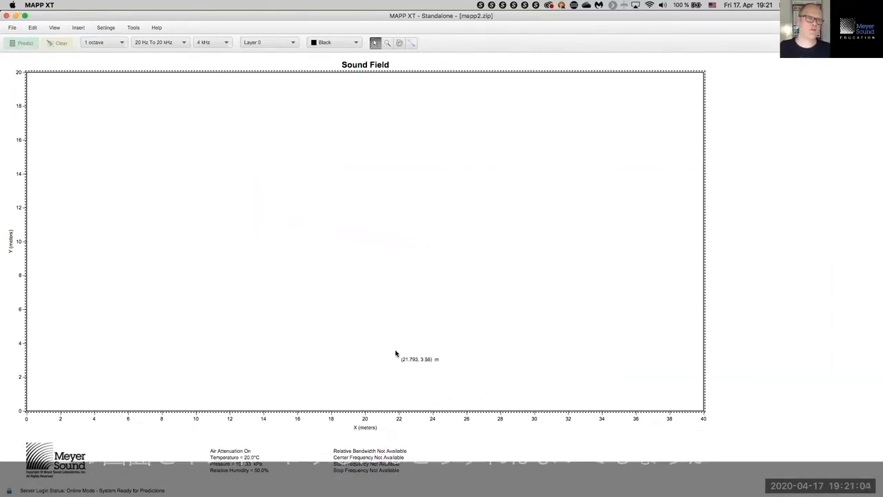
Step: Import graphics from the File menu, choosing Sect view.dxf in the DXF folder
left_click(12, 28)
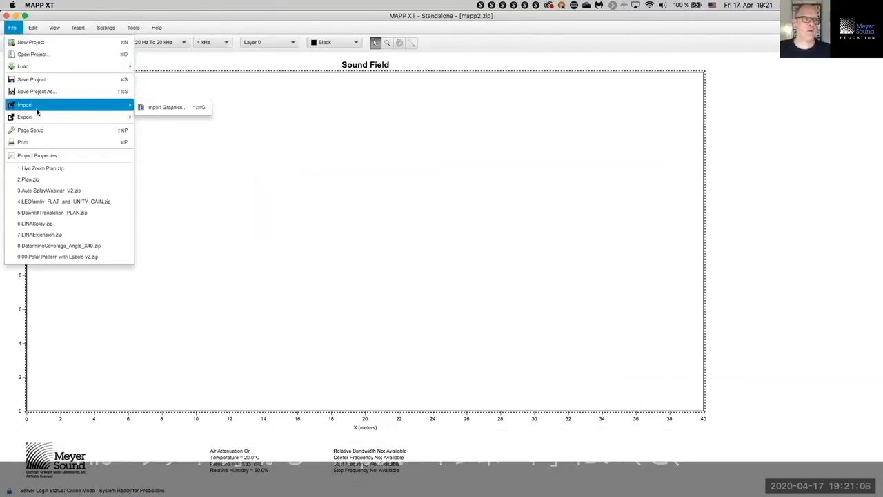
mouse_move(117, 104)
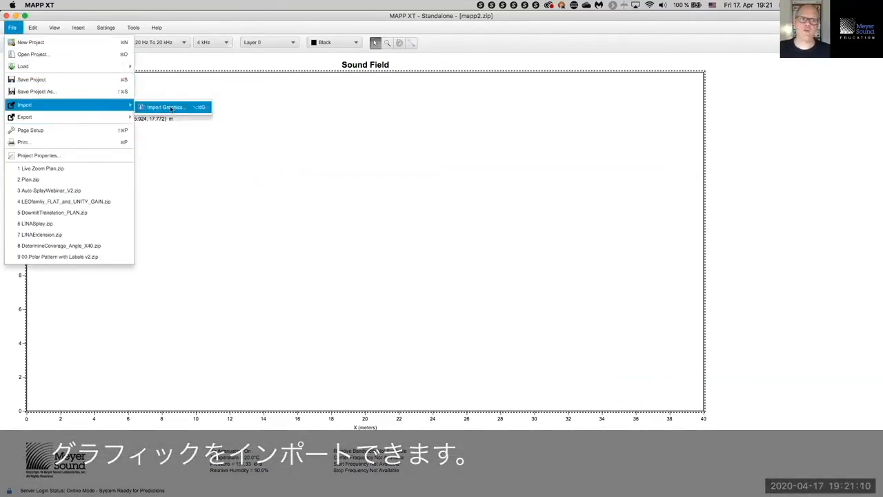
left_click(170, 108)
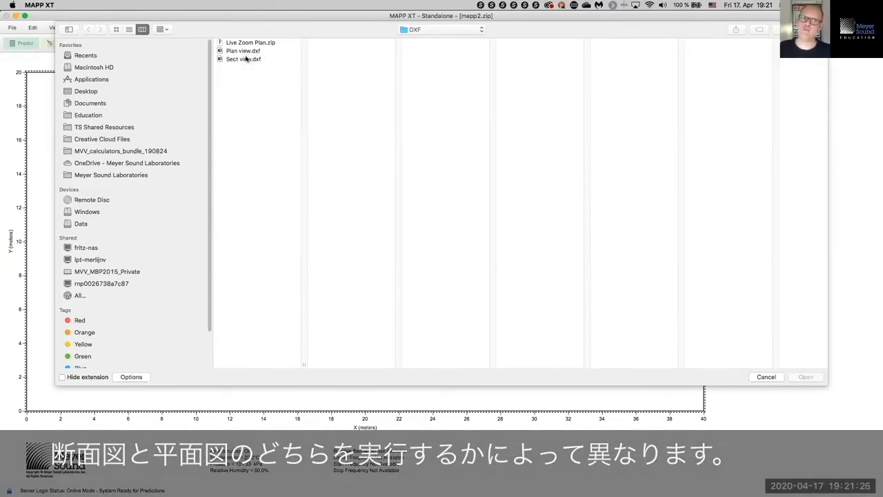
left_click(247, 60)
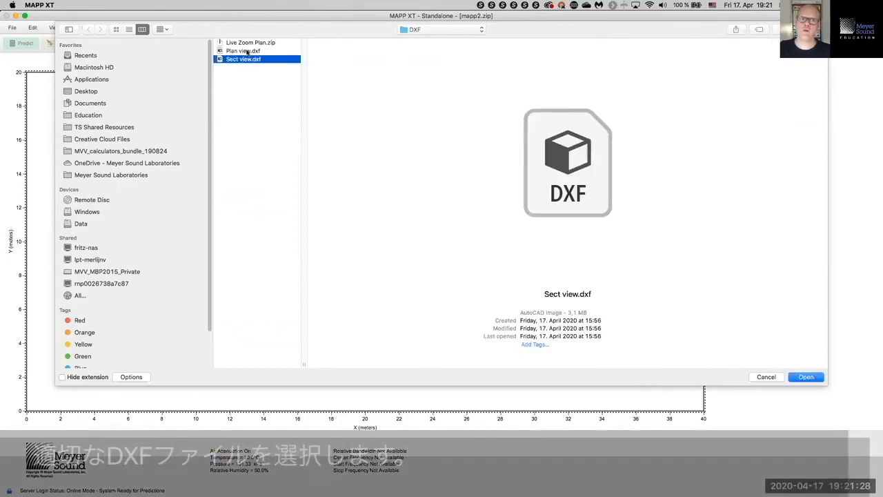
Step: Import Sect view.dxf in meters using the file's drawing limits, spanning -6 to 42.92 m by 0 to 12.08 m
left_click(805, 378)
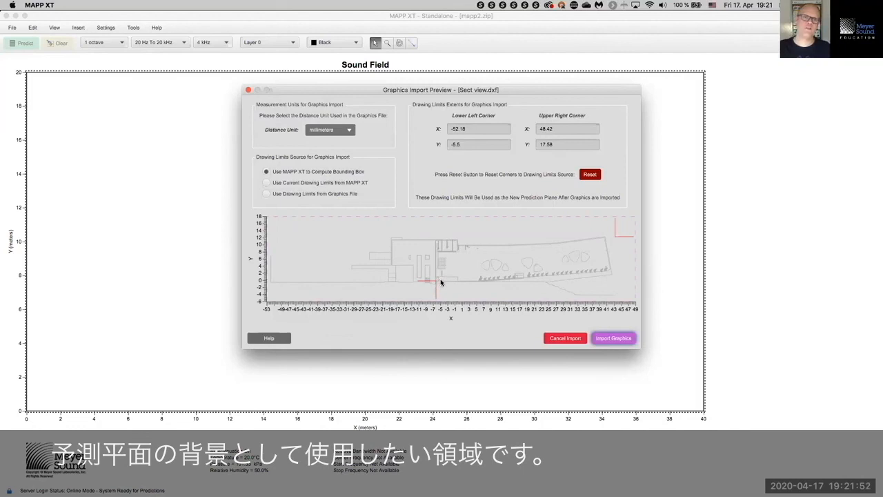
left_click(349, 134)
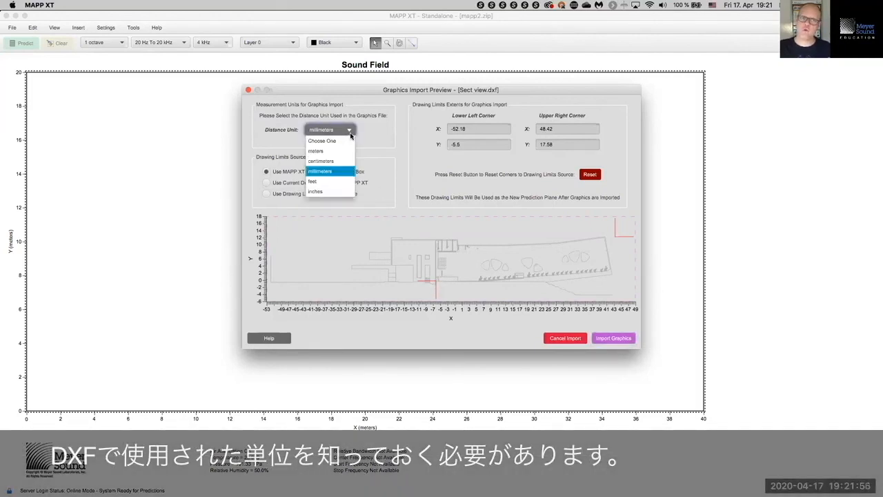
left_click(349, 150)
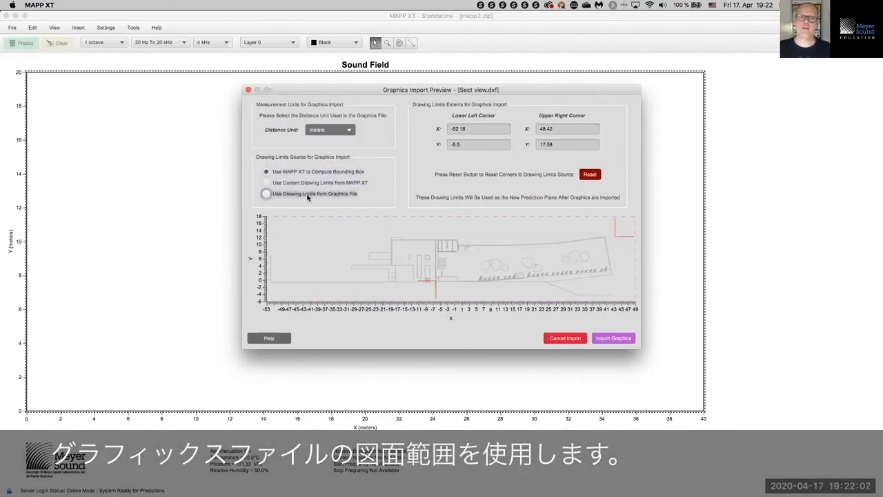
left_click(308, 194)
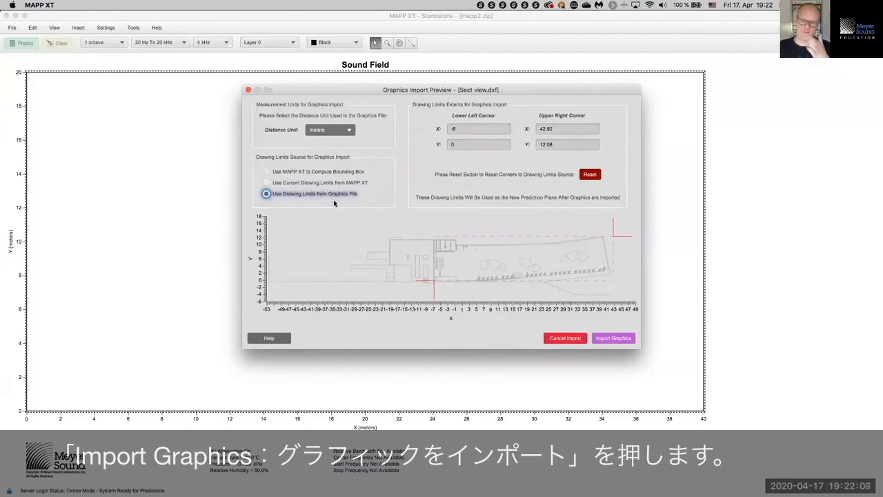
left_click(601, 337)
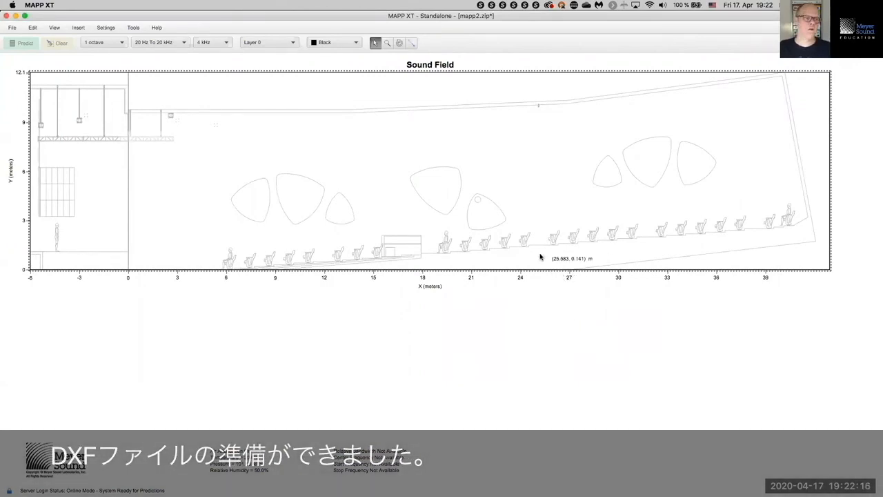
Step: Insert an individual loudspeaker at the stage edge about 7 m up
left_click(106, 27)
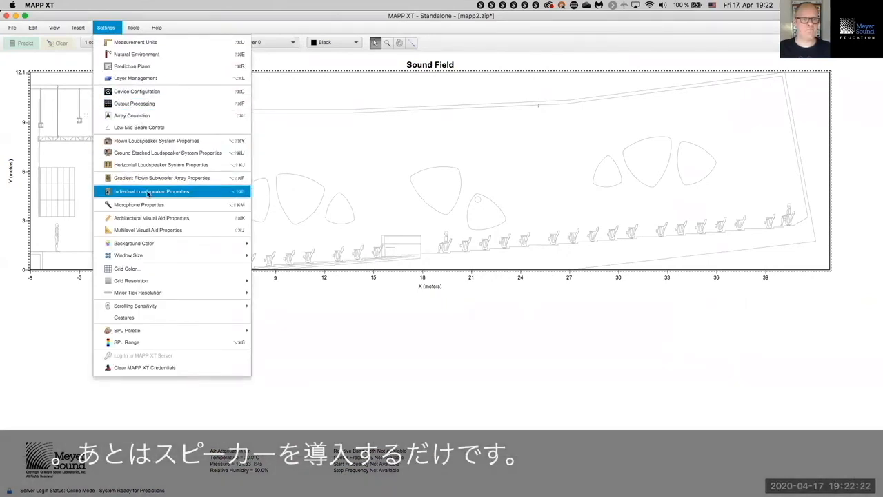
left_click(269, 169)
right_click(263, 157)
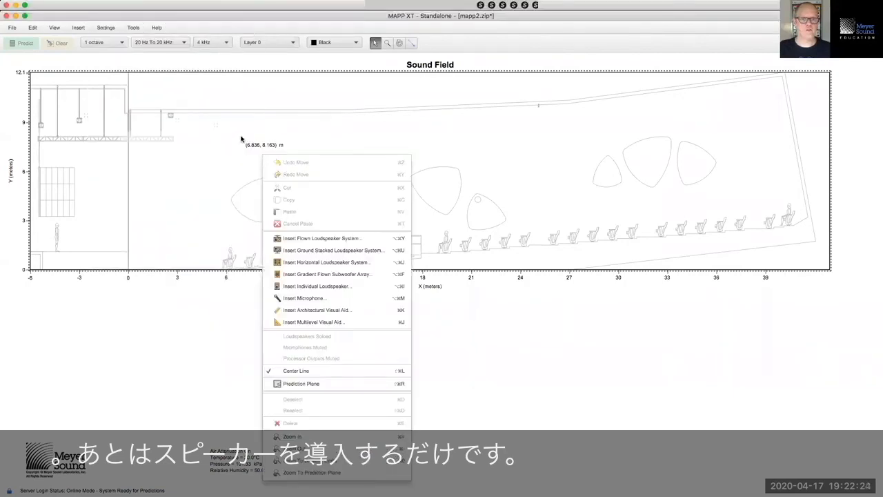
left_click(321, 286)
left_click(662, 270)
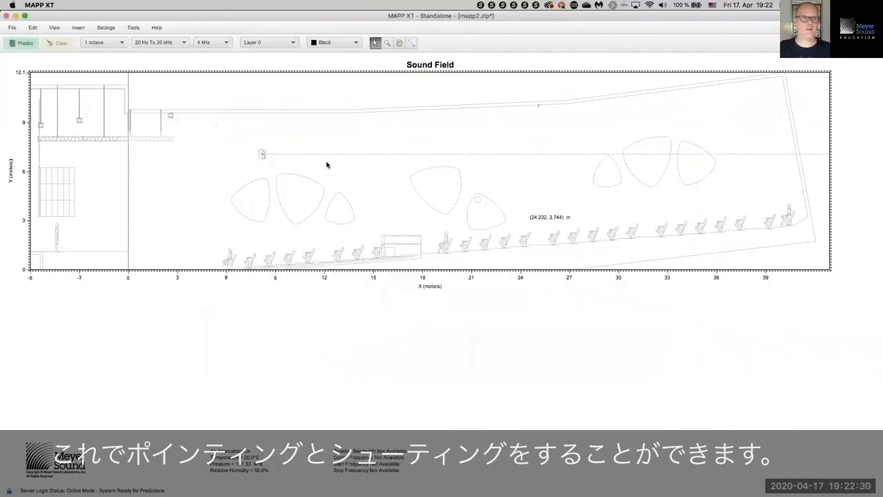
left_click(262, 154)
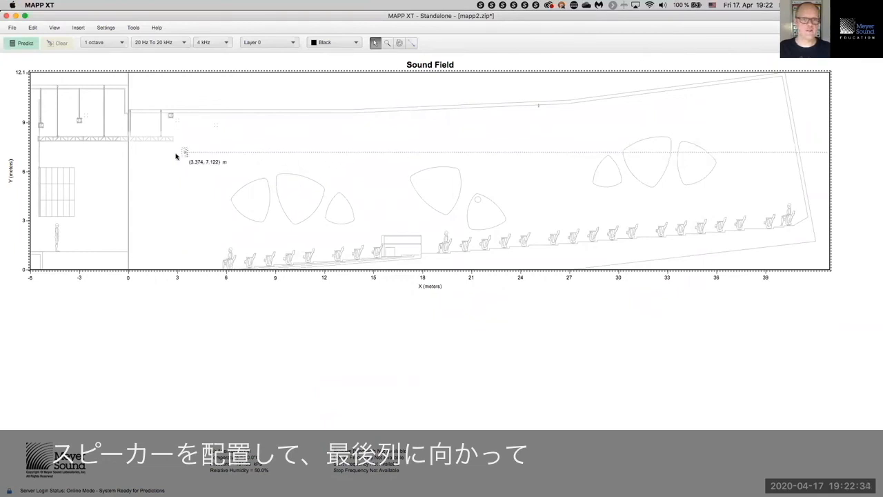
Step: Tilt the loudspeaker to -4.92° toward the back row, predict and clear, then start a new project
left_click(398, 42)
left_click_drag(428, 111, 428, 138)
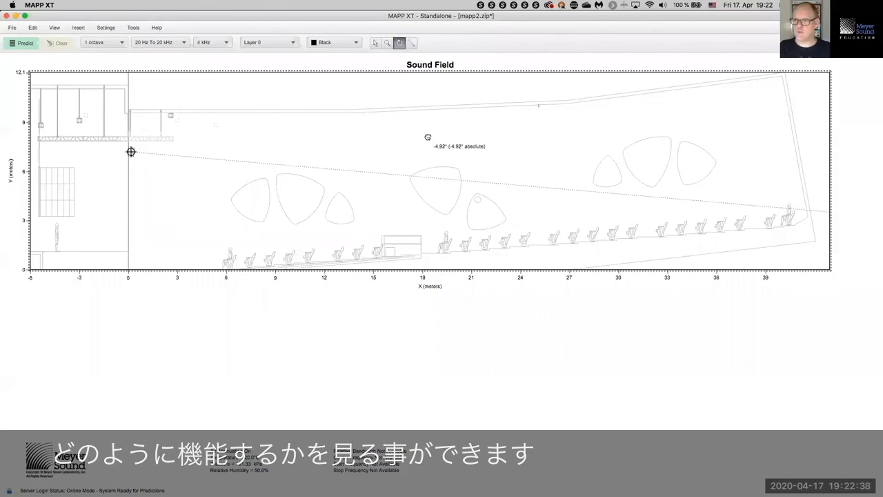
left_click(23, 43)
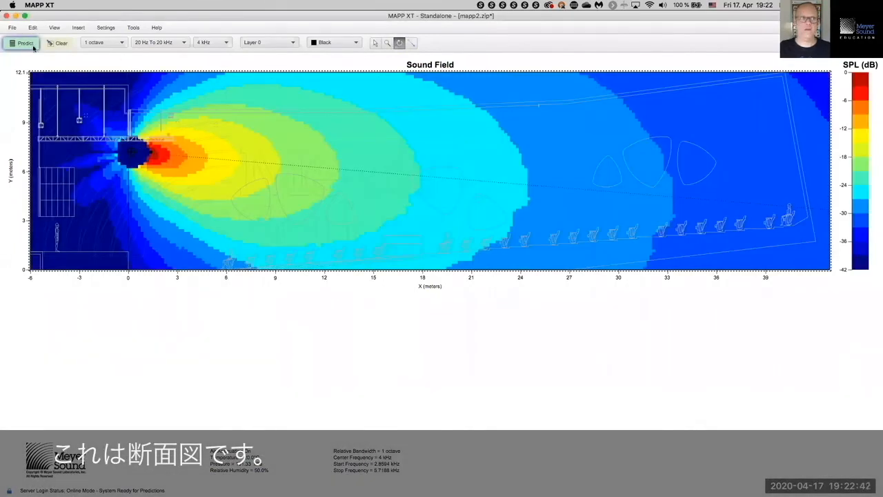
left_click(60, 45)
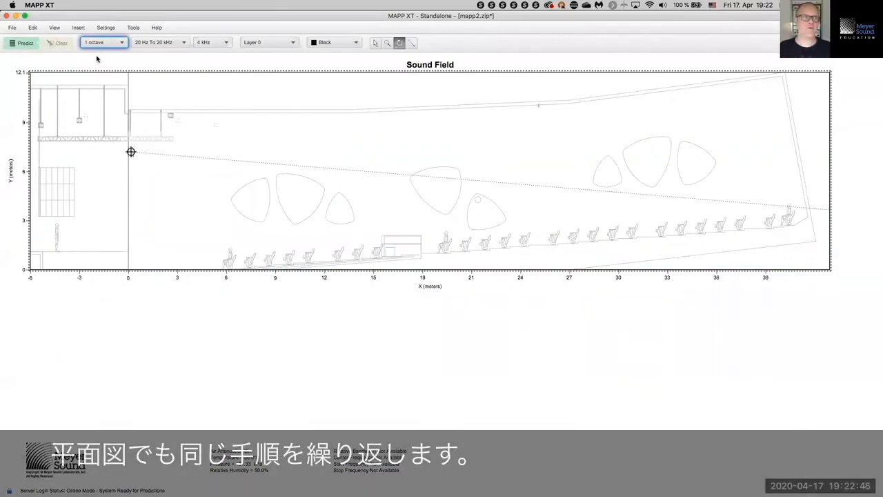
left_click(13, 28)
left_click(28, 40)
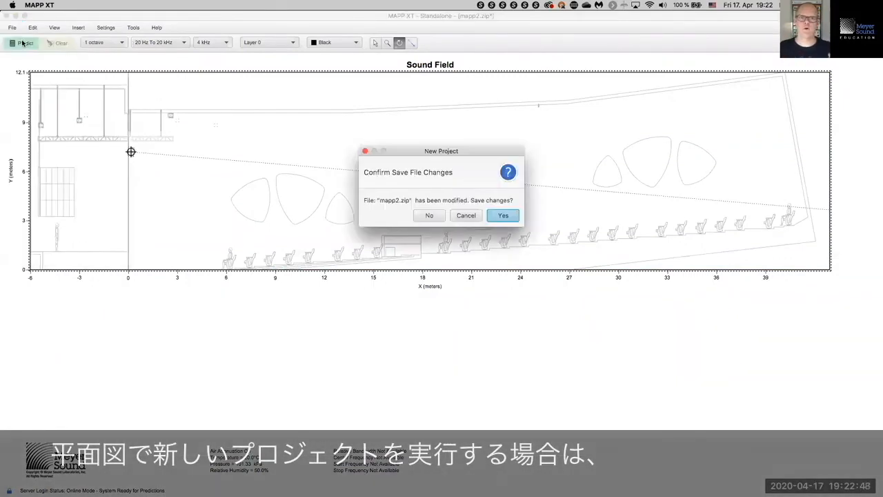
Step: Save mapp2.zip, then import Plan view.dxf with its own drawing limits into the new mapp3.zip project
left_click(429, 216)
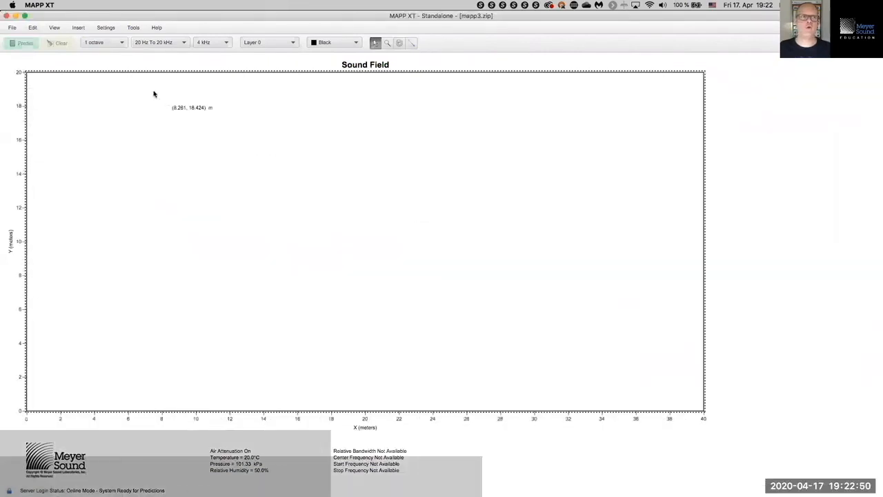
left_click(14, 29)
mouse_move(83, 105)
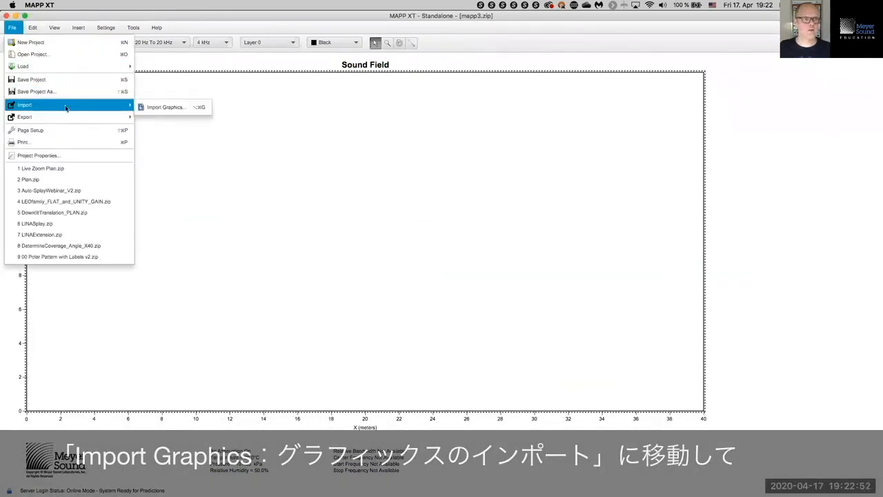
left_click(166, 108)
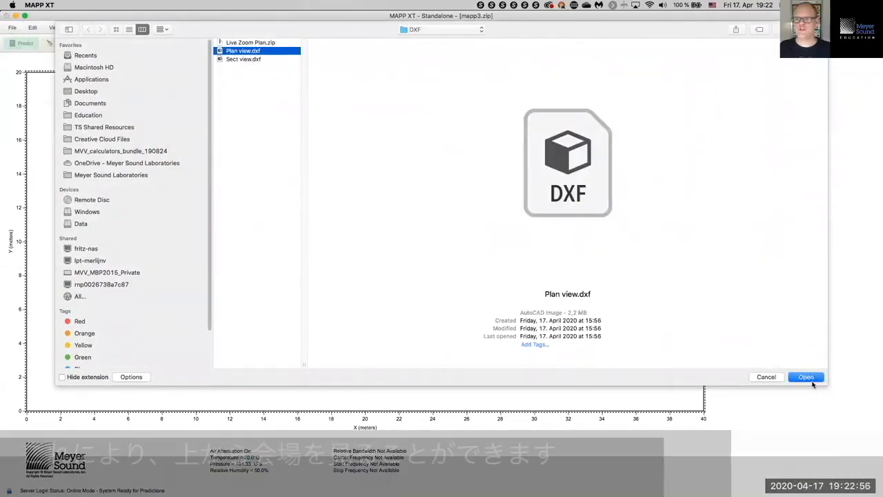
left_click(807, 372)
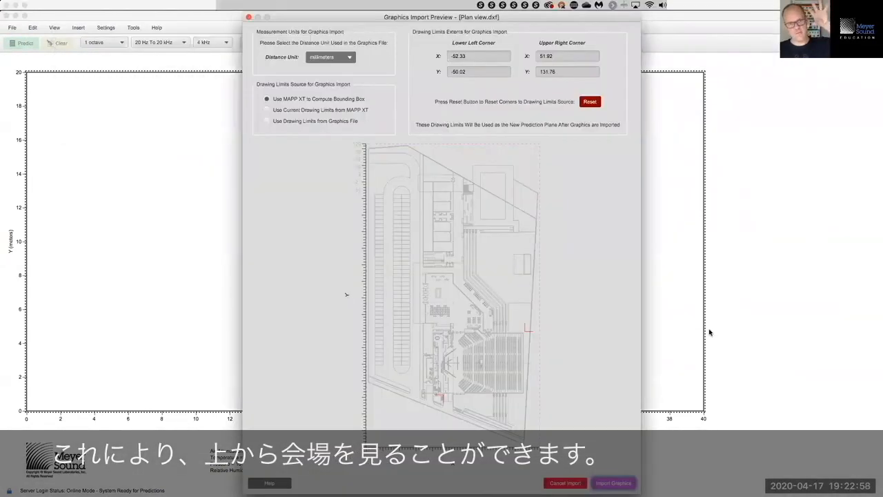
left_click(295, 120)
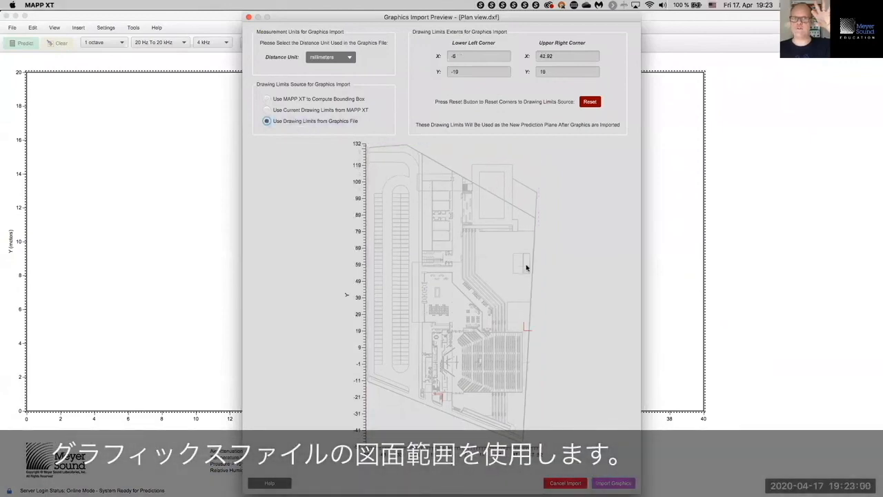
left_click(617, 482)
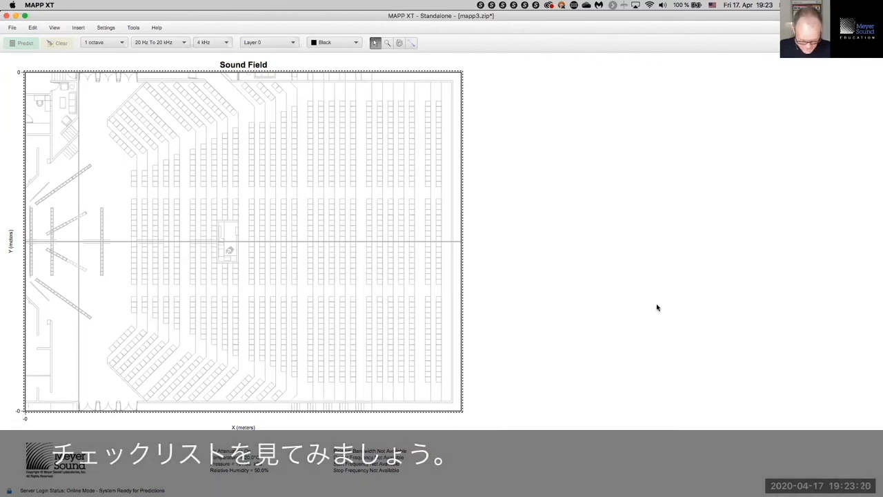
Step: Switch to Keynote and play the presentation from the MAPP XT Checklist slide
key("super+Tab")
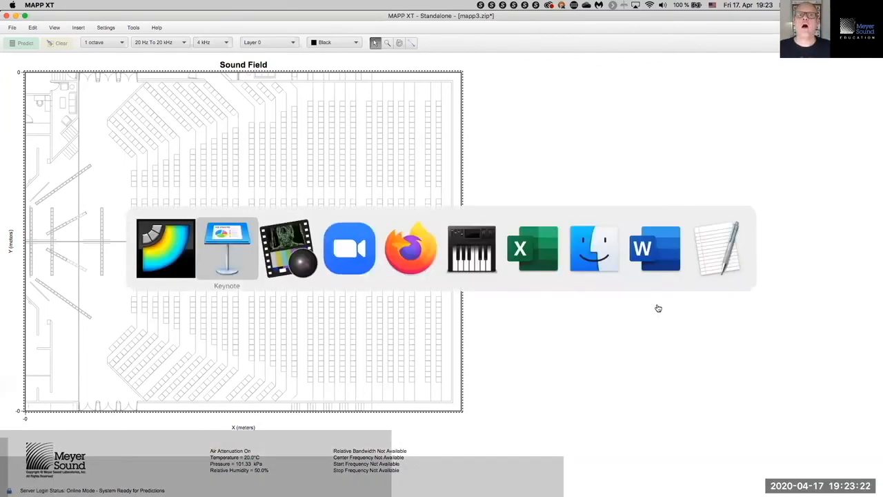
key("super+Tab")
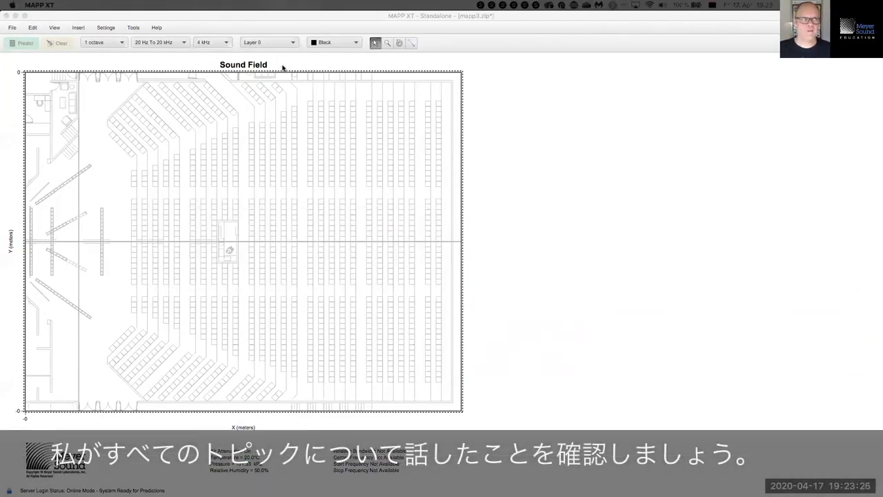
key("super+Tab")
key("super+Tab")
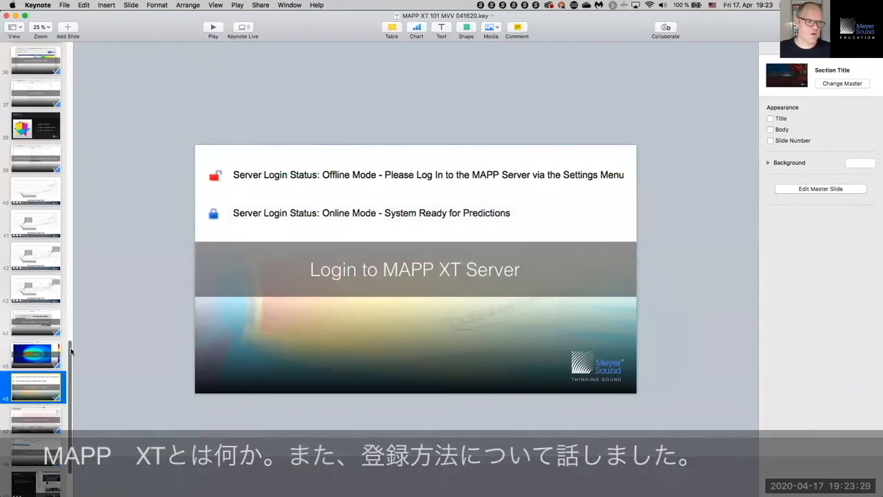
left_click_drag(71, 352, 68, 71)
left_click(46, 100)
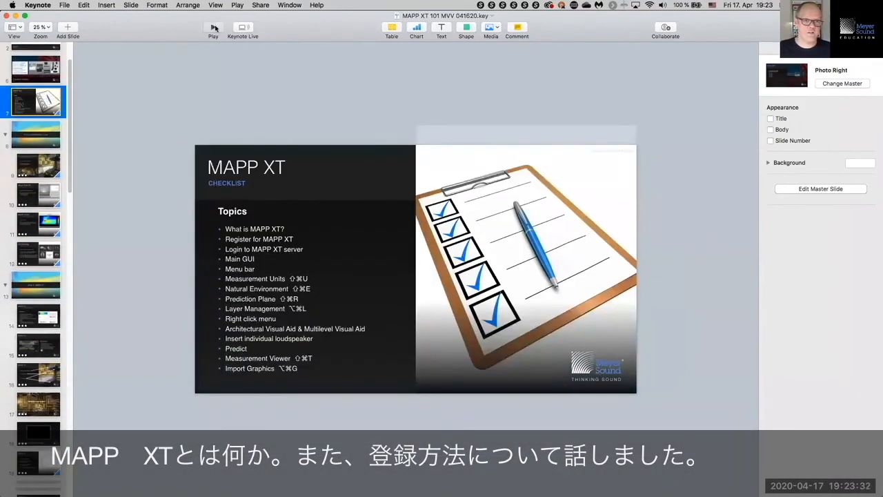
left_click(214, 28)
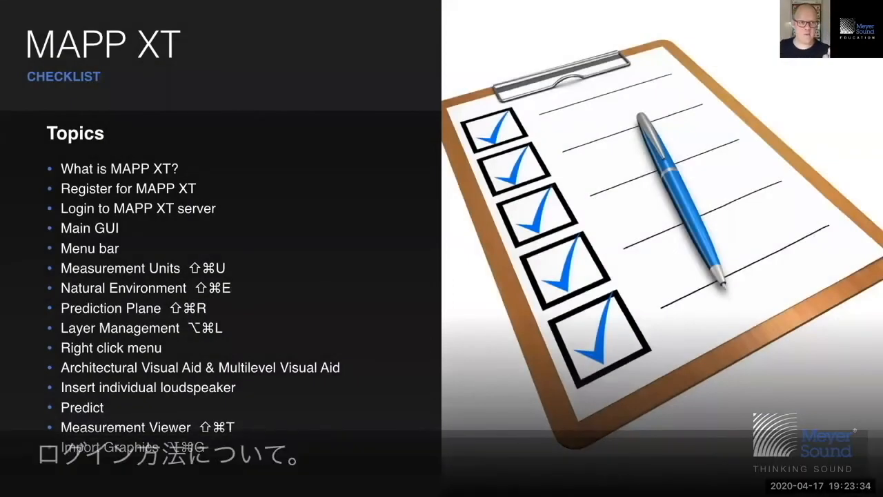